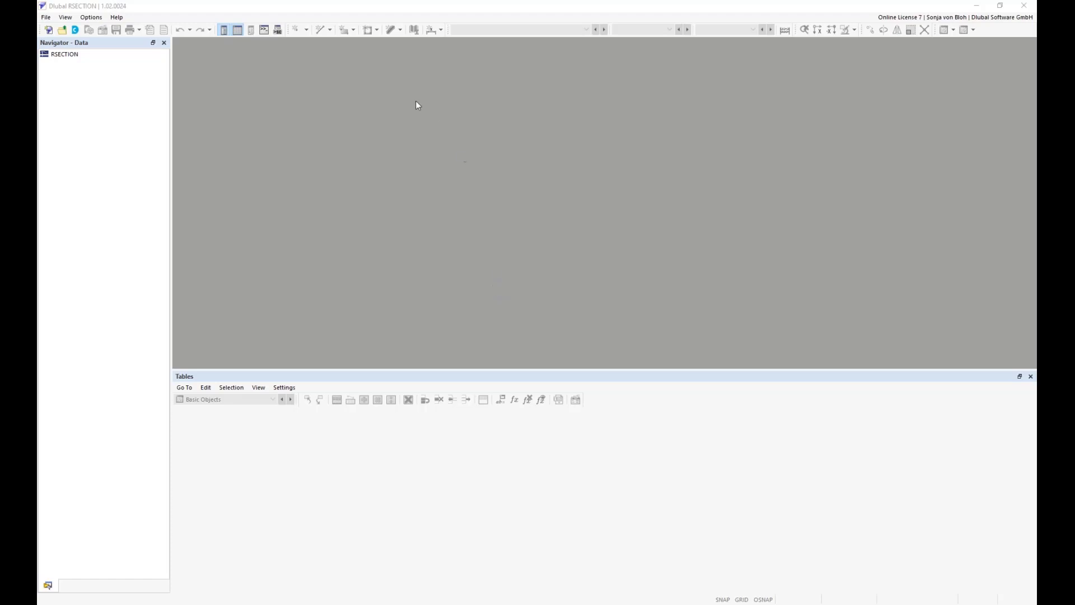
Start a DXF import and open Exp1_contour.dxf from the Webinar 2 folder
{"action": "left_click", "coordinate": [47, 18]}
{"action": "mouse_move", "coordinate": [73, 73]}
{"action": "left_click", "coordinate": [158, 72]}
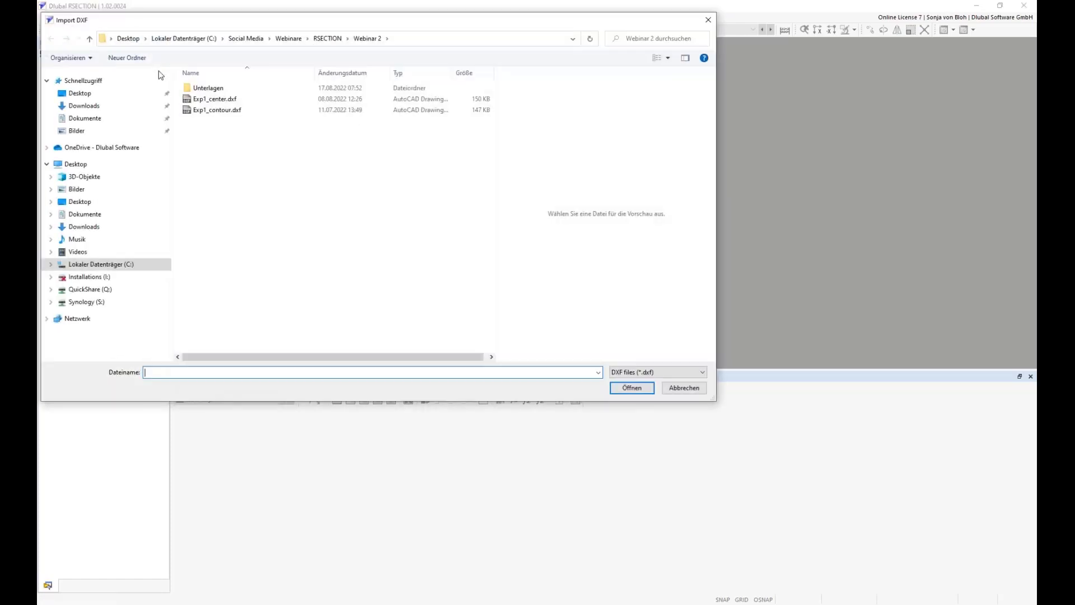
{"action": "left_click_drag", "start_coordinate": [196, 23], "coordinate": [276, 88]}
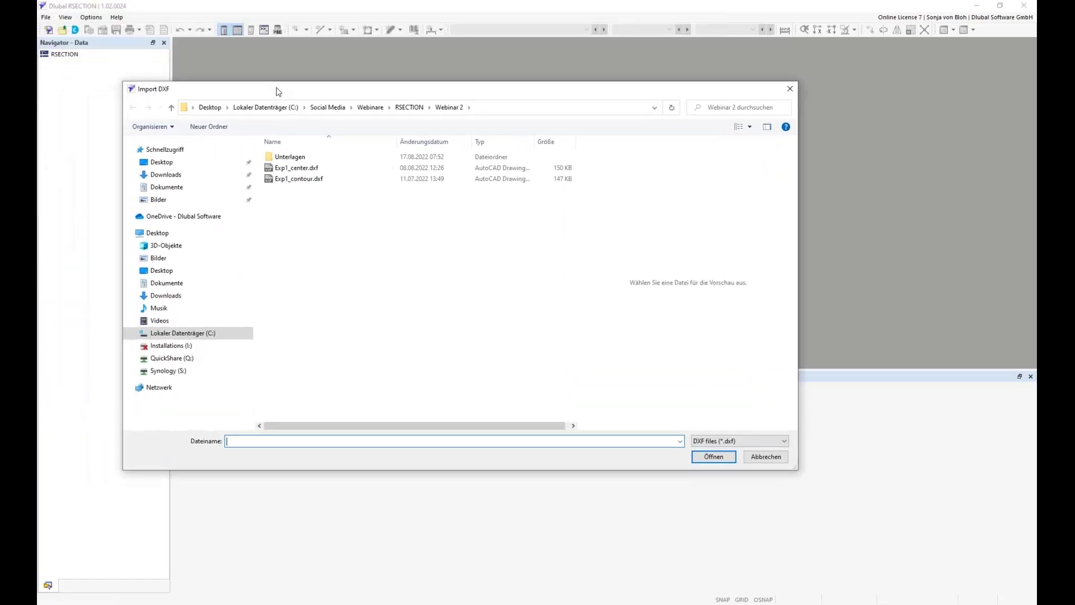
{"action": "left_click", "coordinate": [307, 180]}
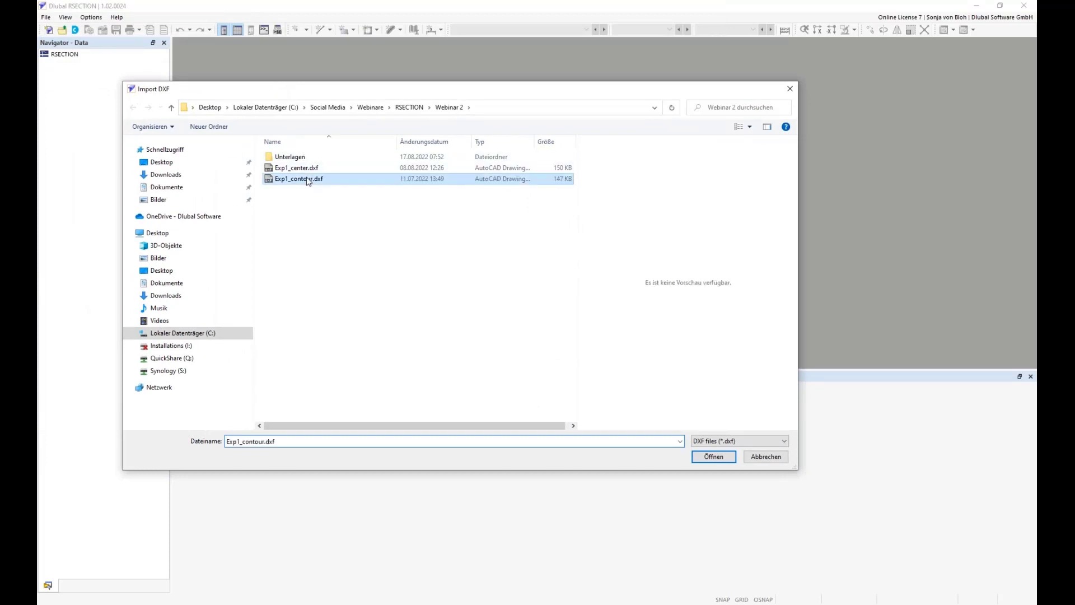
{"action": "left_click", "coordinate": [712, 457]}
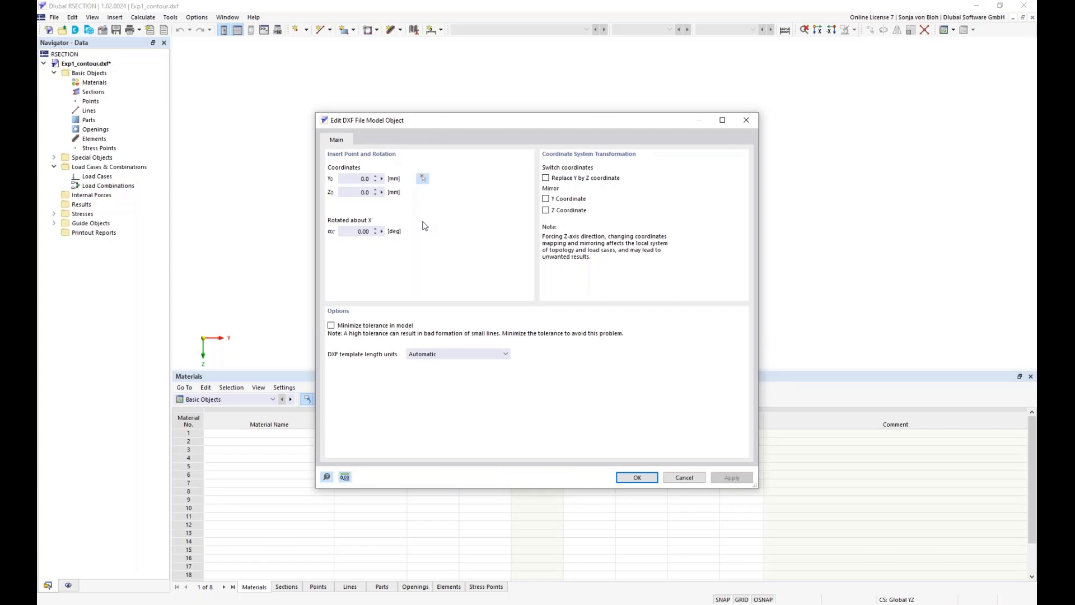
Import the DXF contour with the Z coordinate mirrored and automatic template length units, and close the import log
{"action": "left_click", "coordinate": [353, 178]}
{"action": "left_click", "coordinate": [363, 194]}
{"action": "left_click", "coordinate": [359, 232]}
{"action": "left_click", "coordinate": [546, 210]}
{"action": "left_click", "coordinate": [506, 354]}
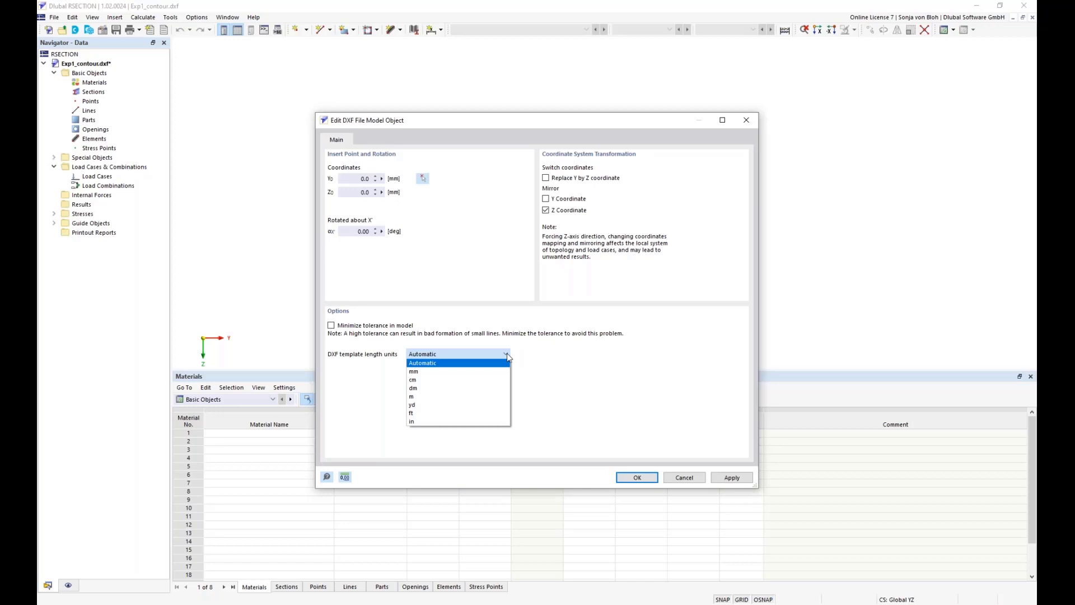
{"action": "left_click", "coordinate": [520, 349]}
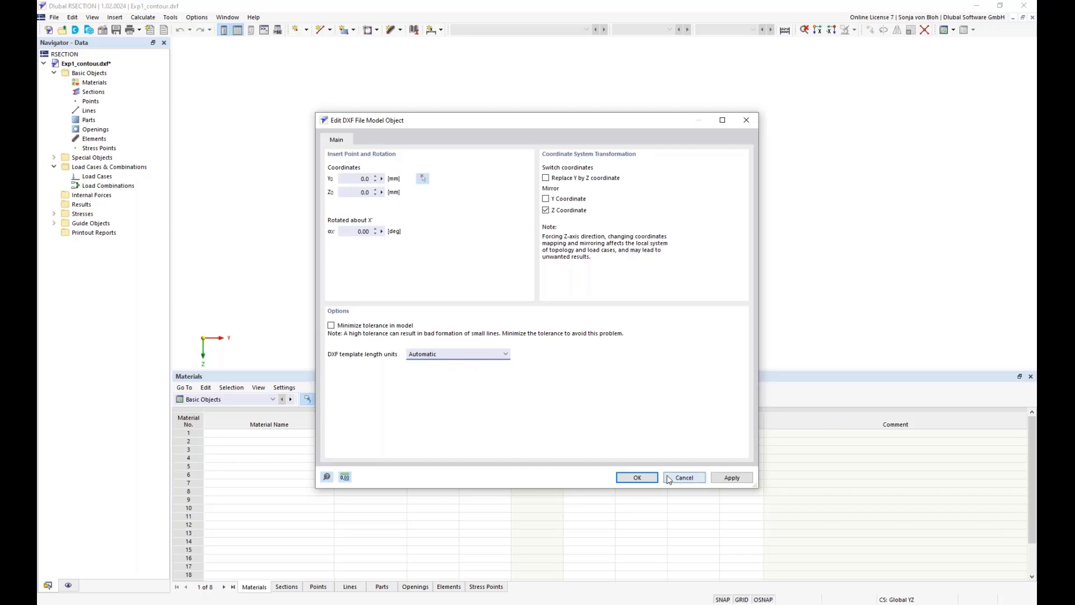
{"action": "left_click", "coordinate": [646, 478]}
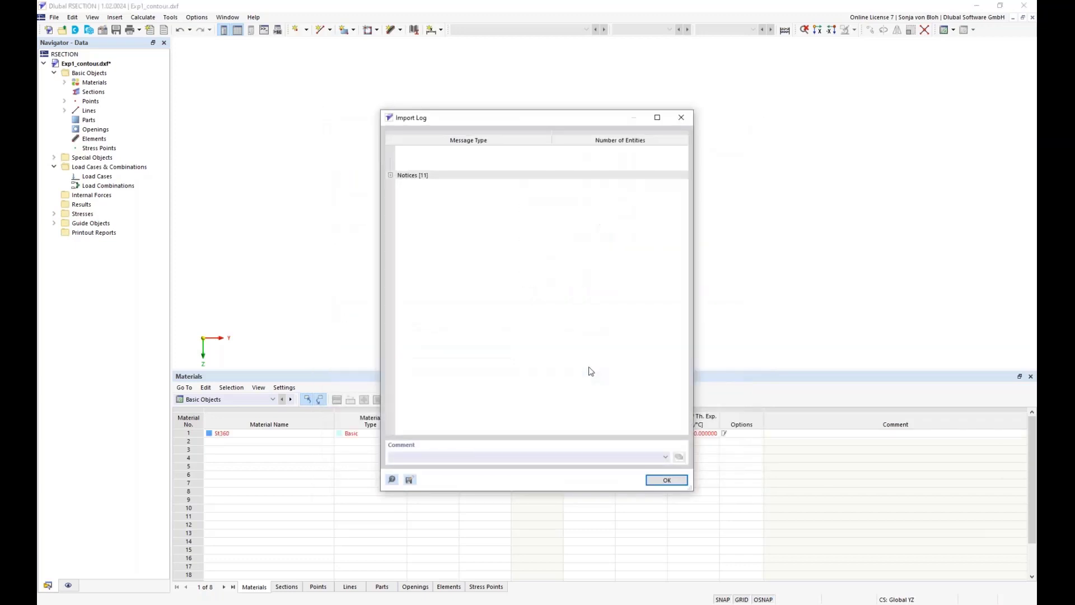
{"action": "left_click", "coordinate": [667, 480]}
Open the model's base data and set the analysis method to Thin-Walled Analysis
{"action": "scroll", "coordinate": [619, 222], "scroll_direction": "up", "scroll_amount": 8}
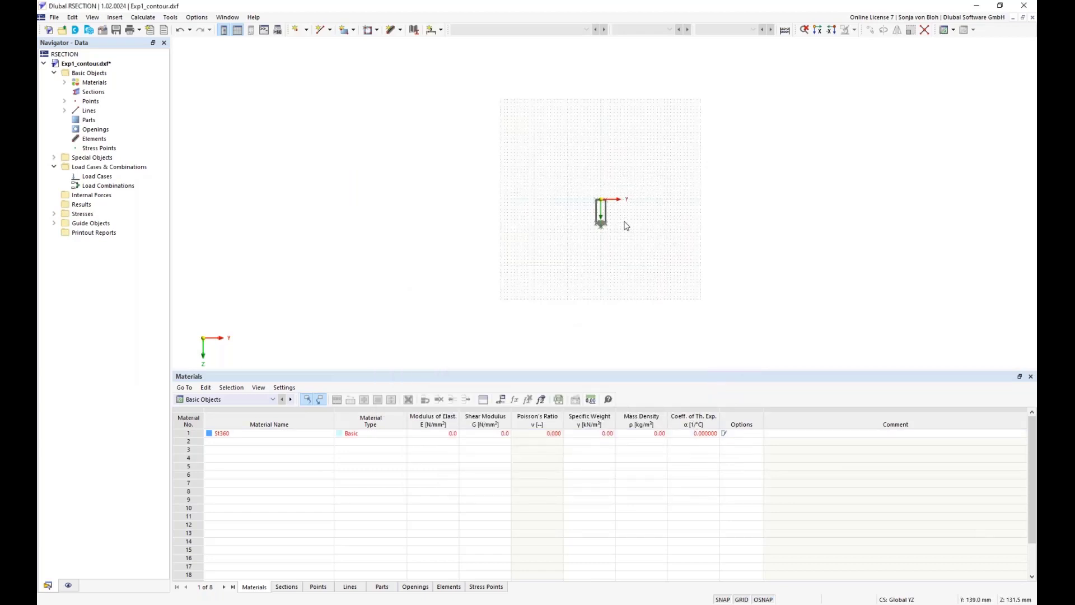
{"action": "middle_click_drag", "start_coordinate": [564, 213], "coordinate": [517, 246]}
{"action": "scroll", "coordinate": [518, 246], "scroll_direction": "up", "scroll_amount": 1}
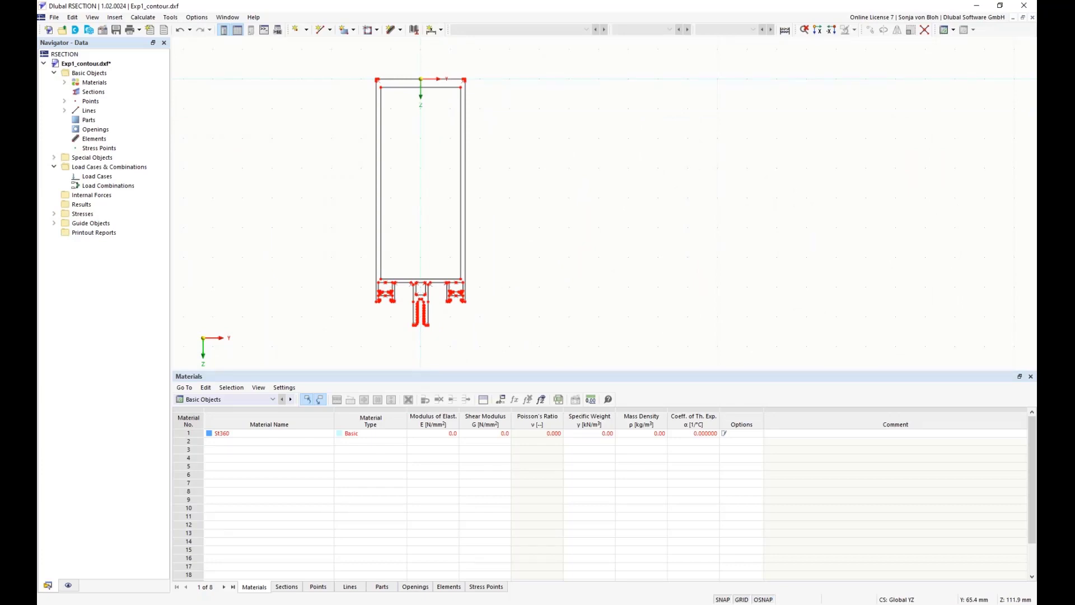
{"action": "right_click", "coordinate": [94, 74]}
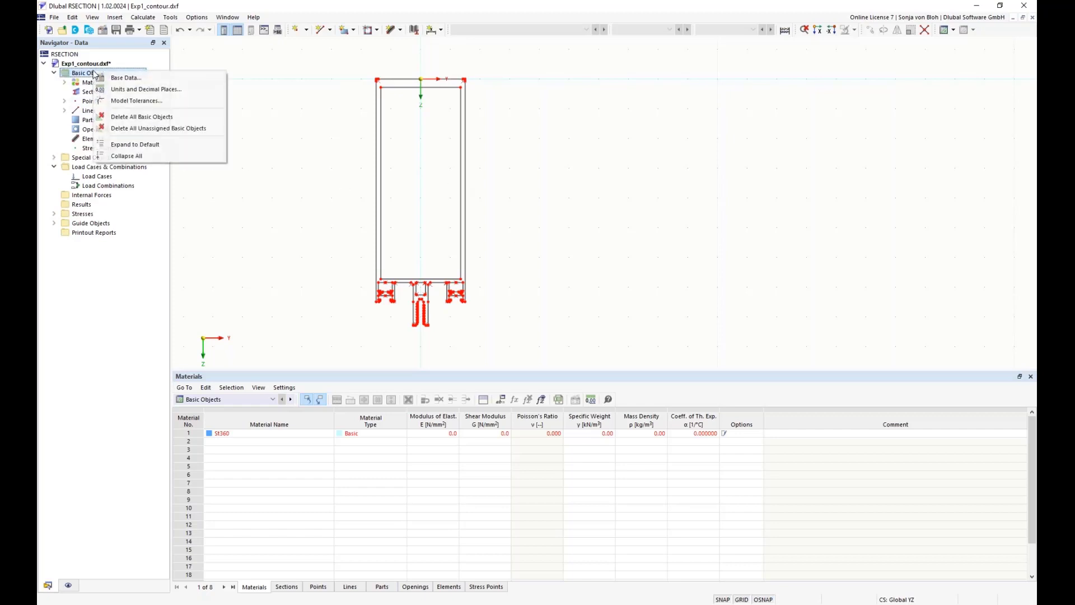
{"action": "left_click", "coordinate": [128, 79]}
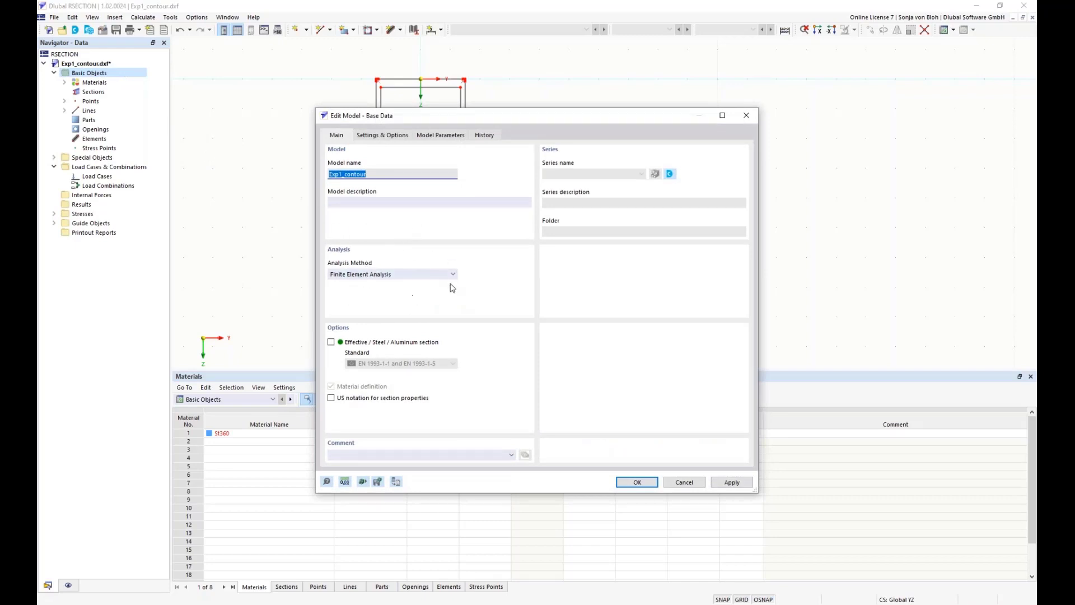
{"action": "left_click", "coordinate": [453, 274]}
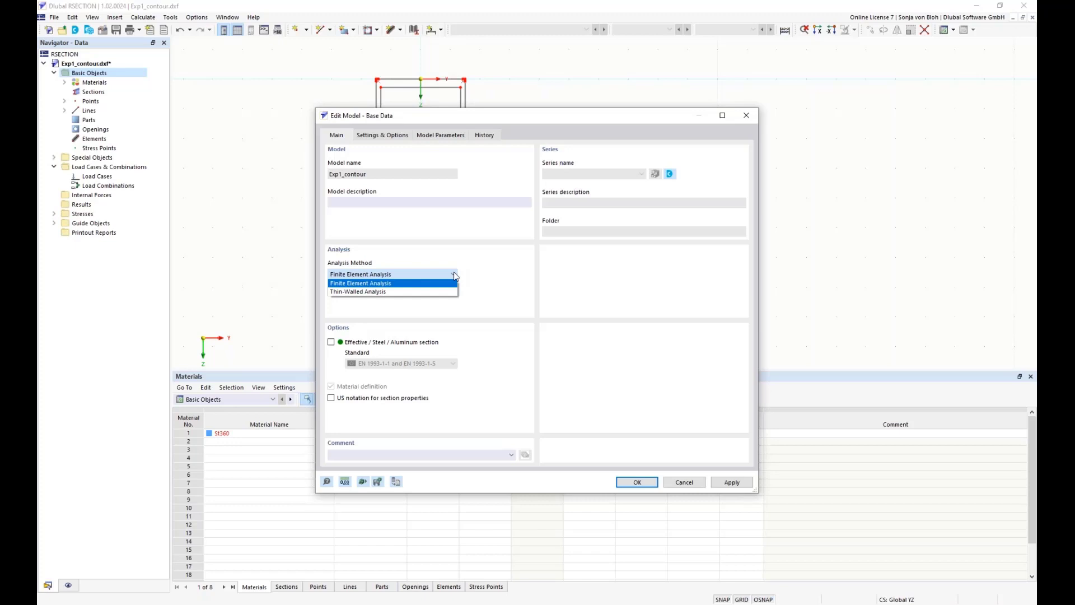
{"action": "left_click", "coordinate": [390, 292]}
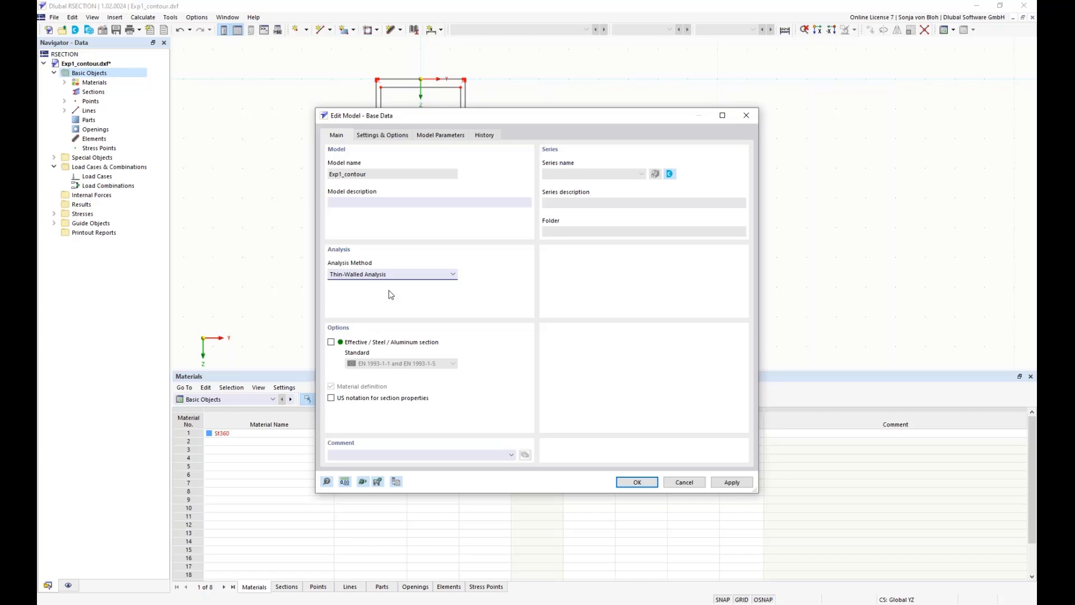
Enable the Effective / Steel / Aluminum section option with standard EN 1999-1-1 (Aluminum) and accept the base data
{"action": "left_click", "coordinate": [331, 342]}
{"action": "left_click", "coordinate": [453, 364]}
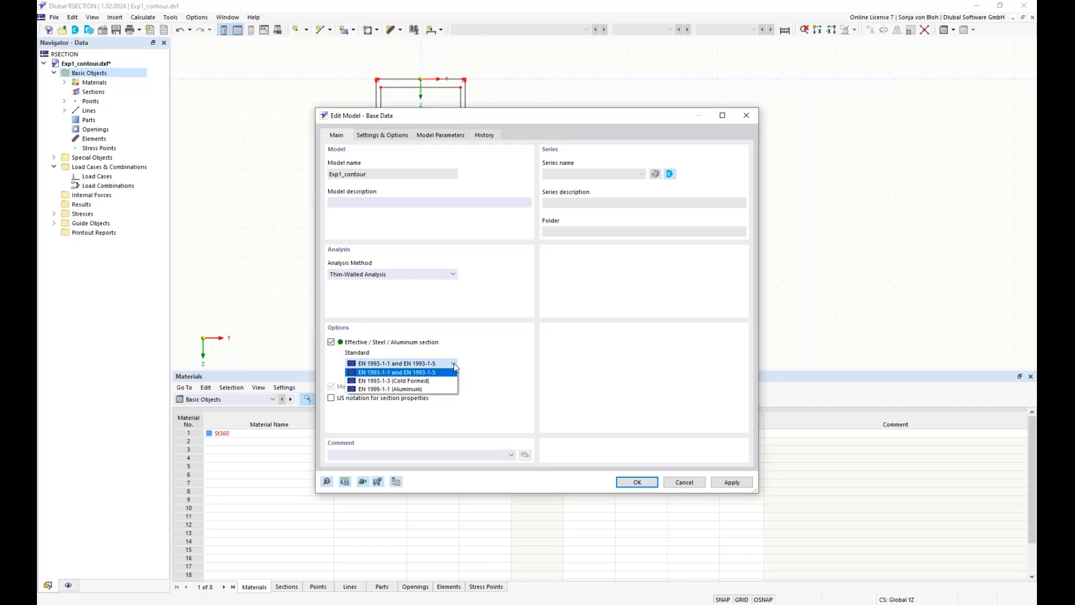
{"action": "left_click", "coordinate": [431, 391]}
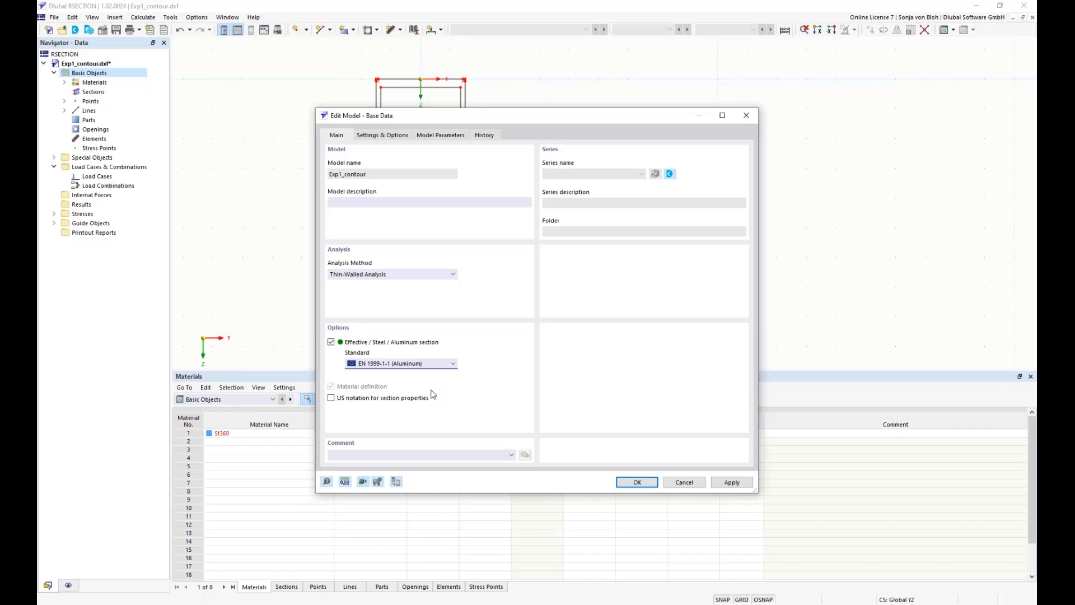
{"action": "left_click", "coordinate": [634, 483]}
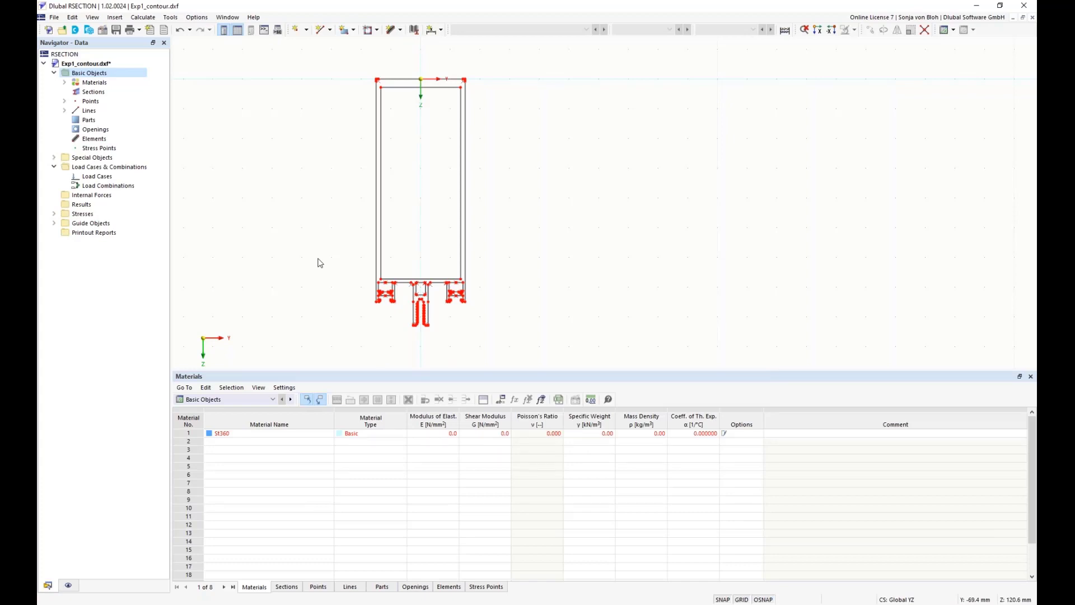
Open the imported St360 material and replace its name with EN AW-6060 (EP,ET,ER/B) T66 | EN 1999-1-1:2007
{"action": "left_click", "coordinate": [64, 82]}
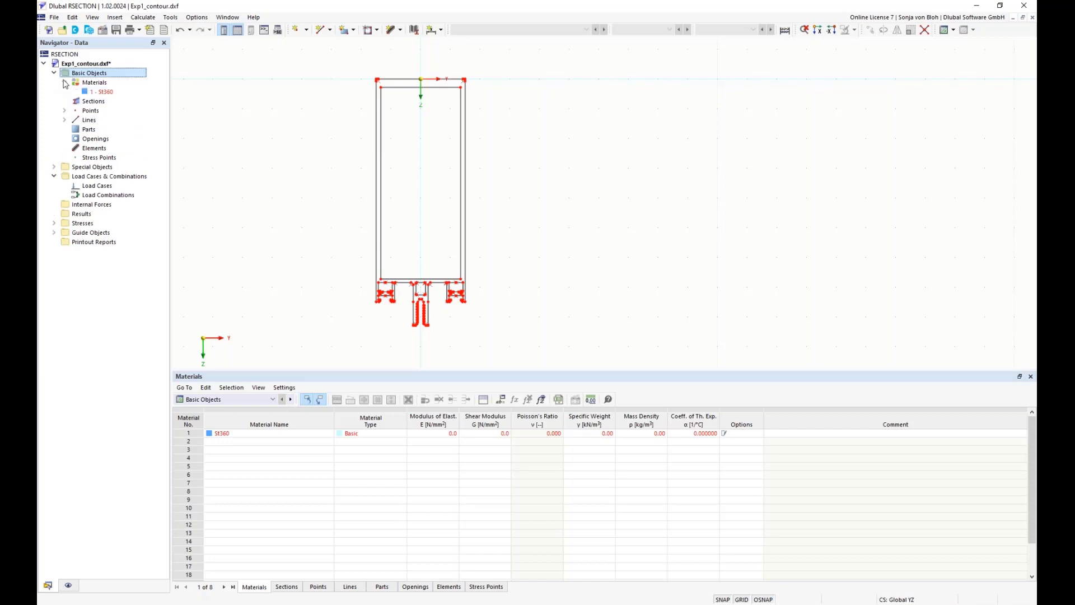
{"action": "left_click", "coordinate": [106, 93]}
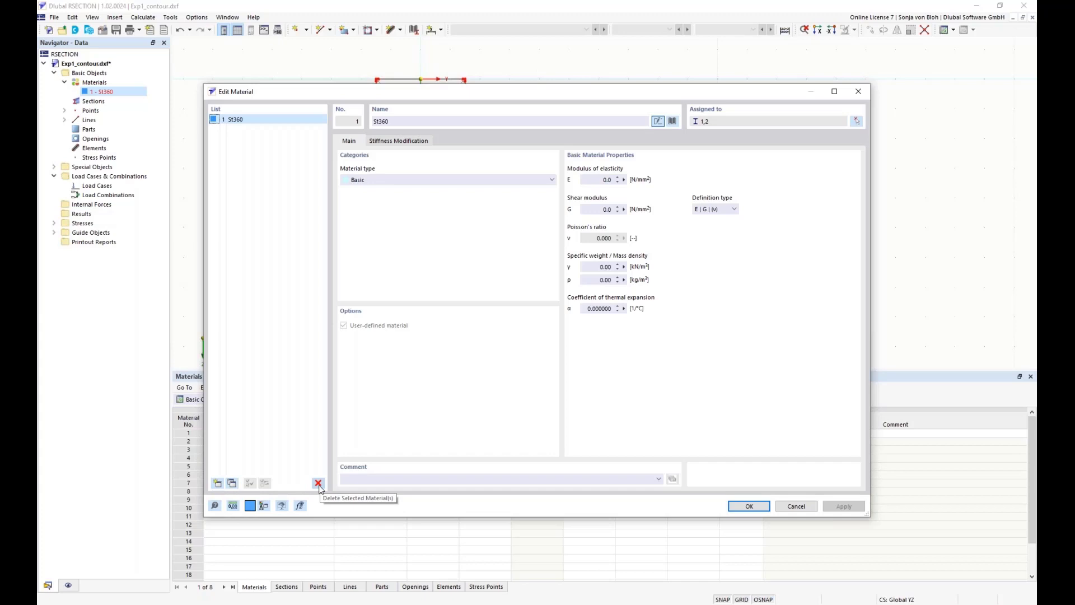
{"action": "left_click", "coordinate": [405, 119]}
{"action": "left_click_drag", "start_coordinate": [405, 120], "coordinate": [369, 118]}
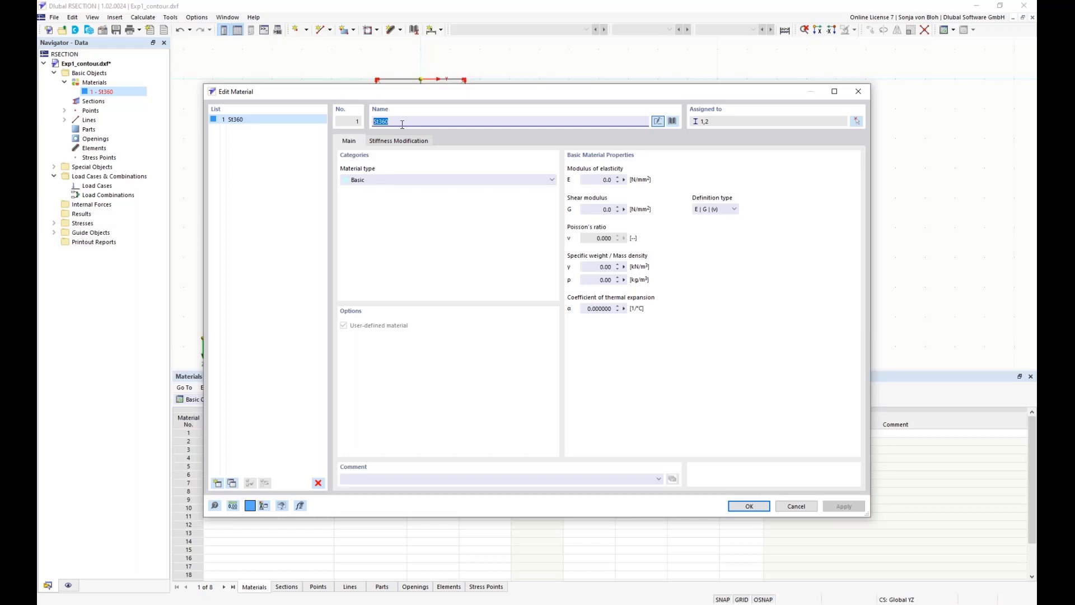
{"action": "type", "text": "EN"}
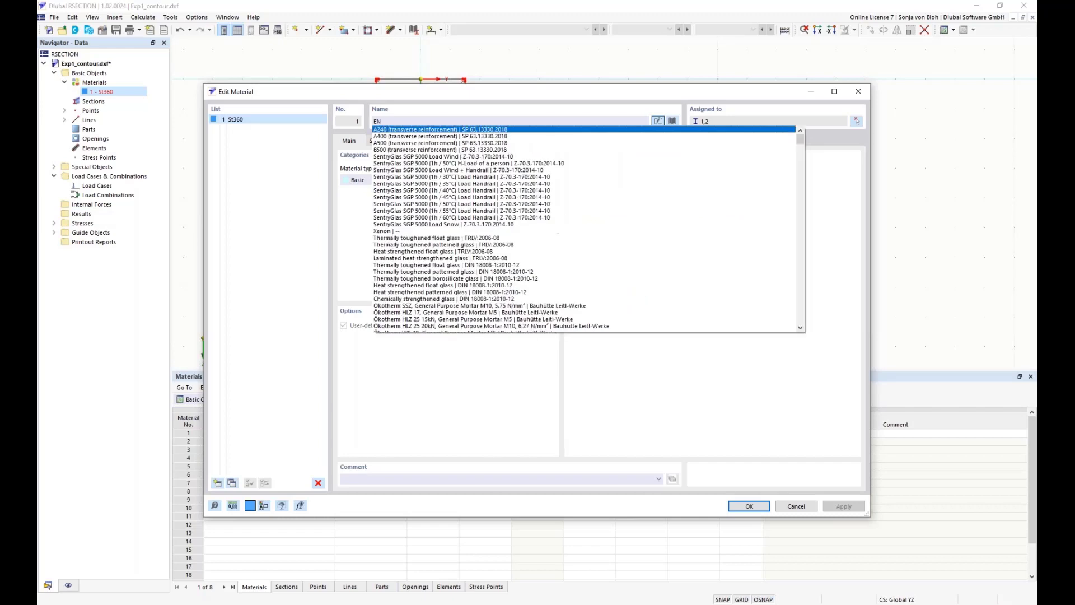
{"action": "type", "text": " AW"}
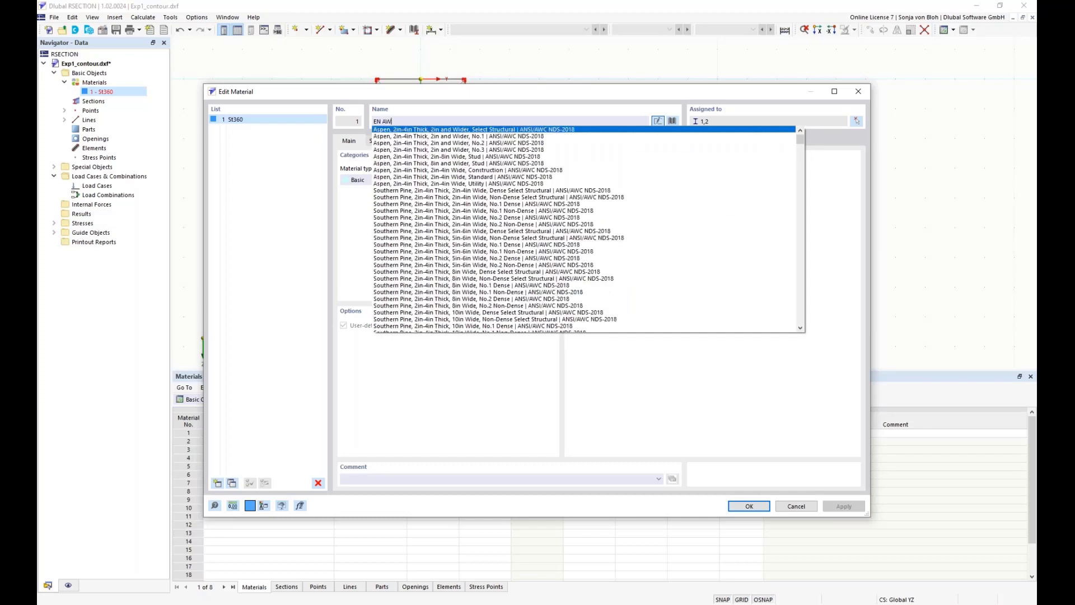
{"action": "type", "text": " 6060"}
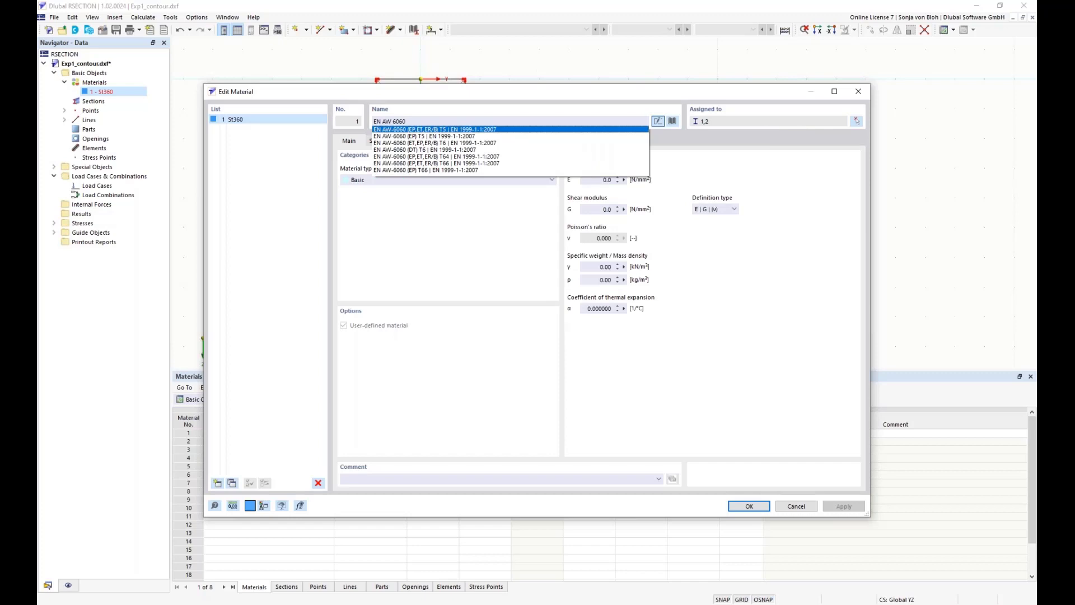
{"action": "left_click", "coordinate": [463, 163]}
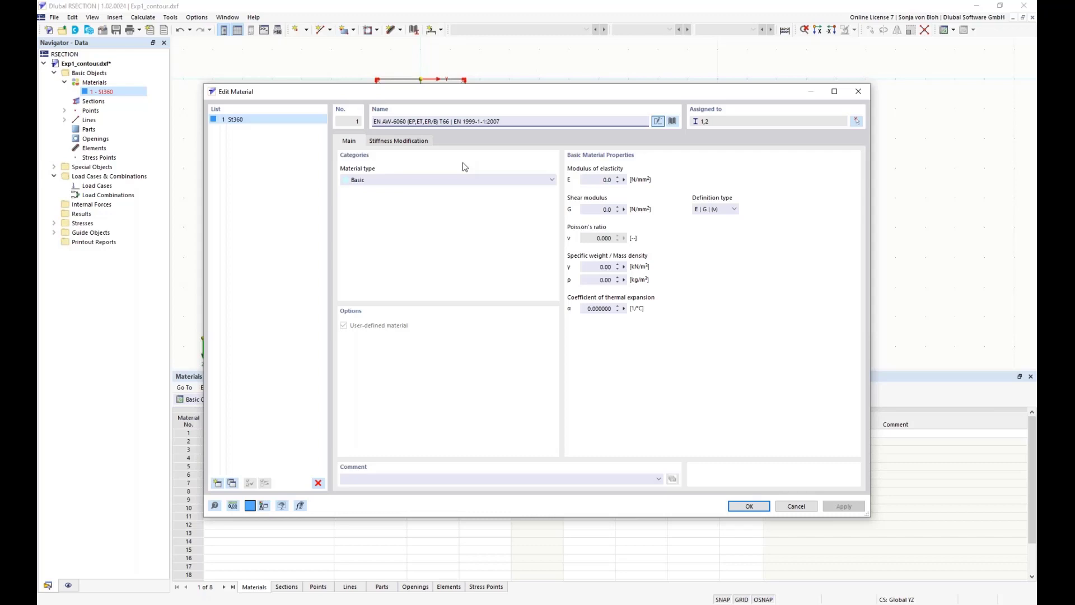
Open the material library and examine the filter choices for material type, material subtype and standard
{"action": "left_click", "coordinate": [673, 121]}
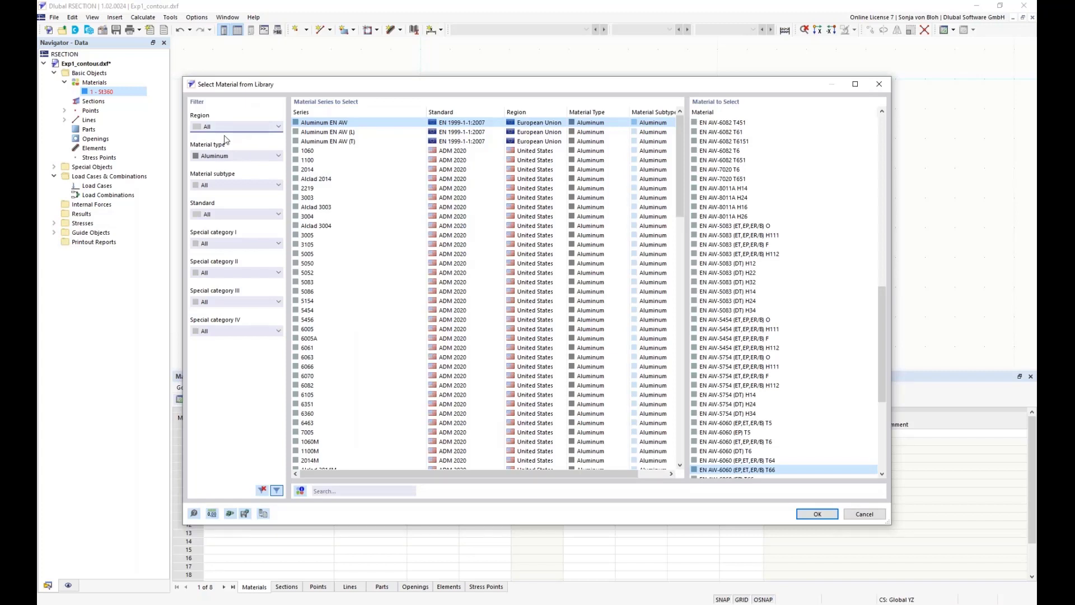
{"action": "left_click", "coordinate": [277, 156]}
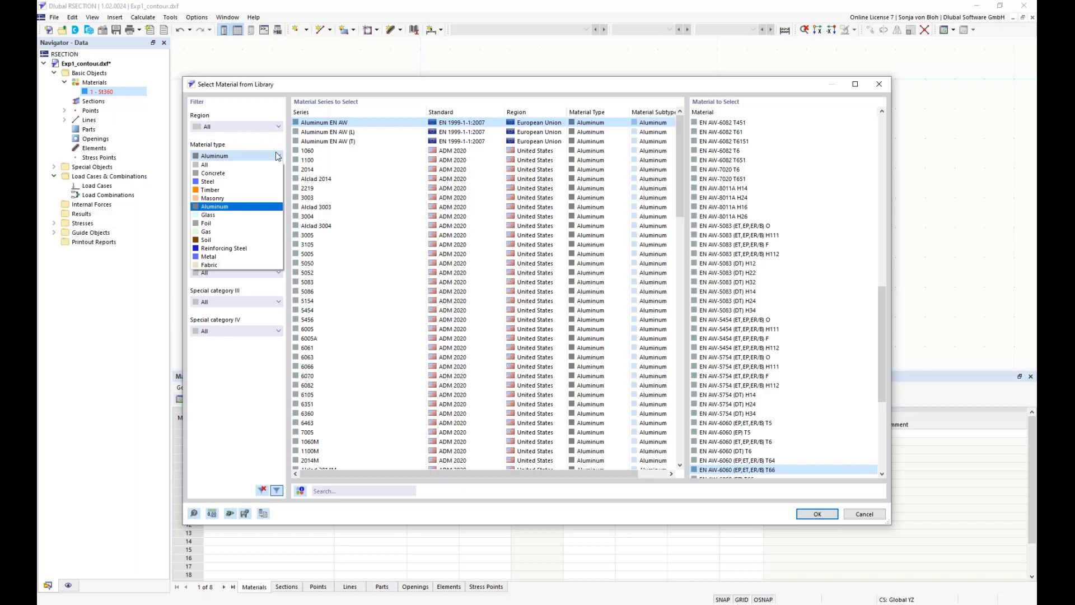
{"action": "left_click", "coordinate": [277, 157]}
{"action": "left_click", "coordinate": [260, 190]}
{"action": "left_click", "coordinate": [260, 193]}
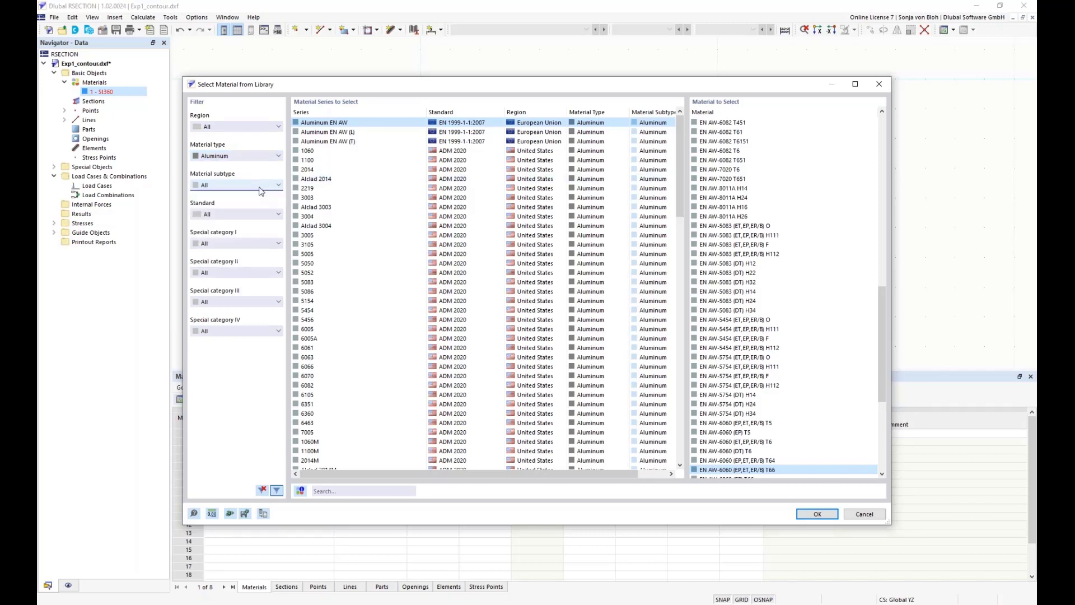
{"action": "left_click", "coordinate": [263, 216]}
{"action": "left_click", "coordinate": [263, 215]}
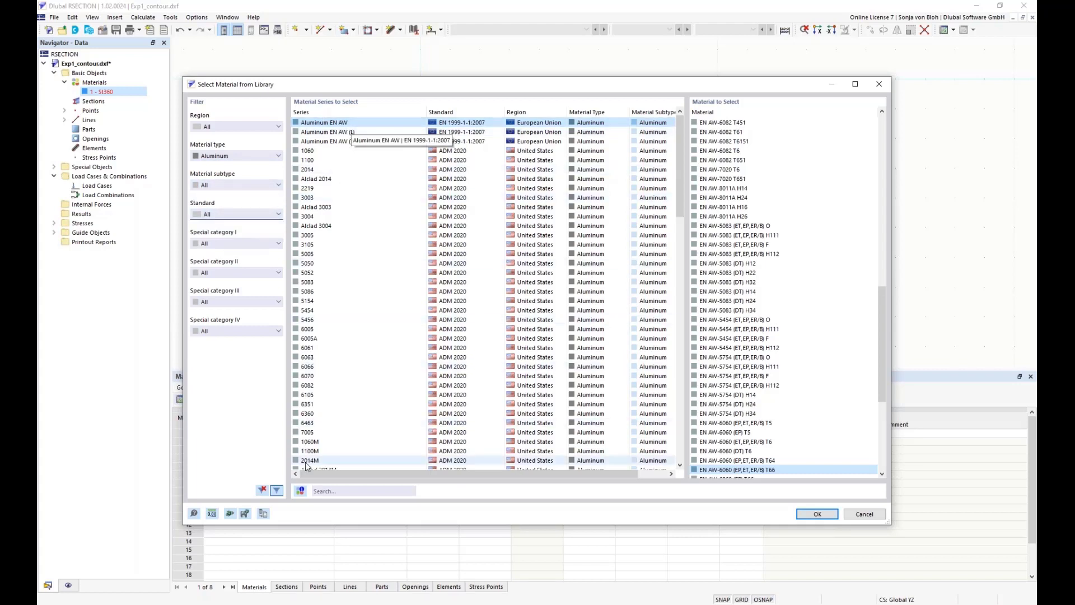
Search the material library for EN AW 6060 and assign EN AW-6060 (EP,ET,ER/B) T66 to the material
{"action": "left_click", "coordinate": [335, 493]}
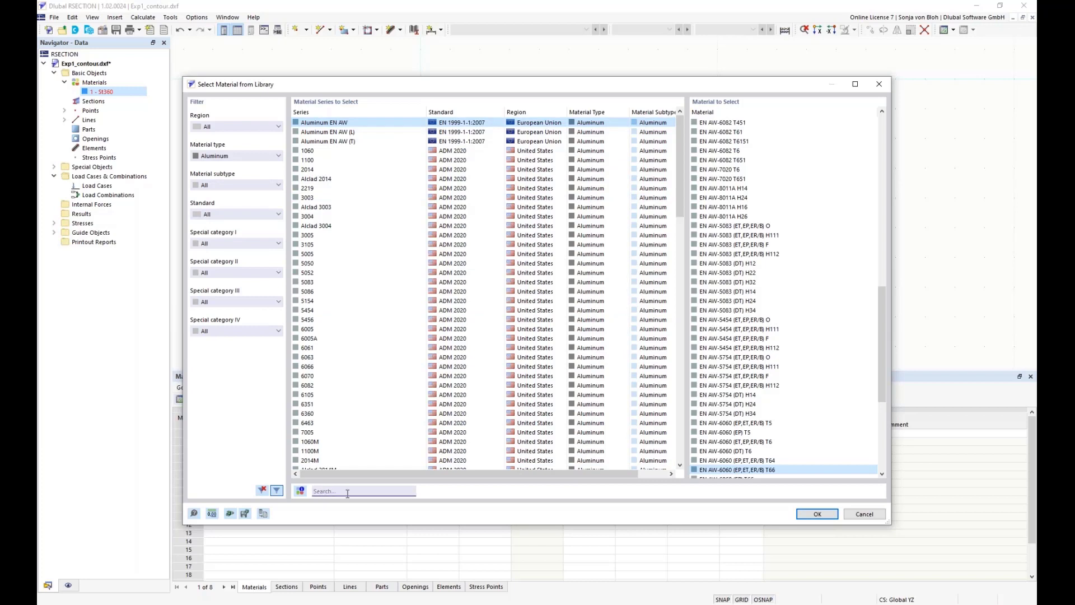
{"action": "type", "text": "EN "}
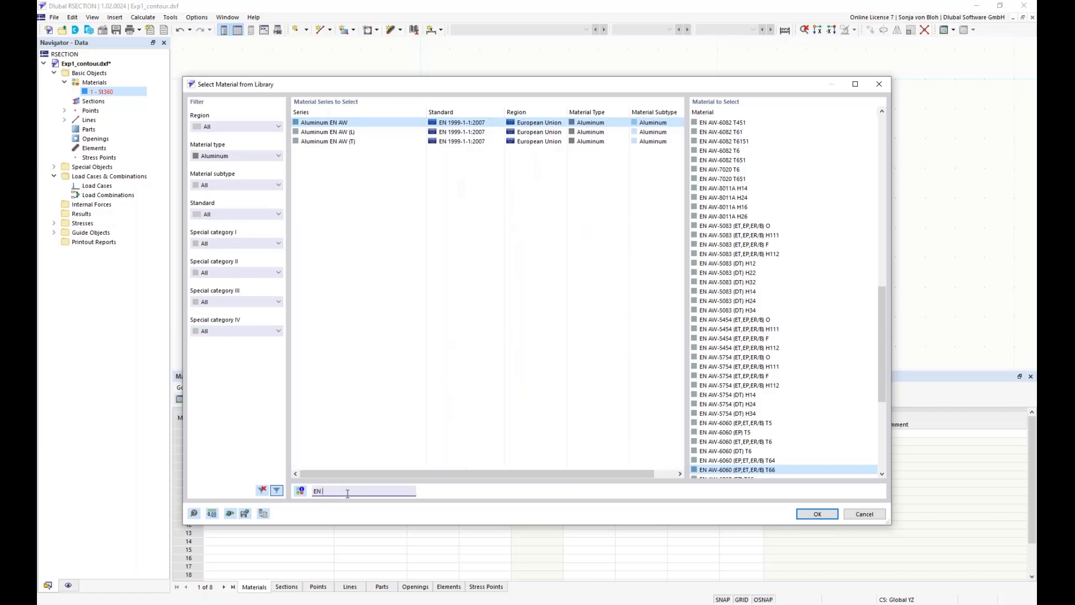
{"action": "type", "text": "AW 6060"}
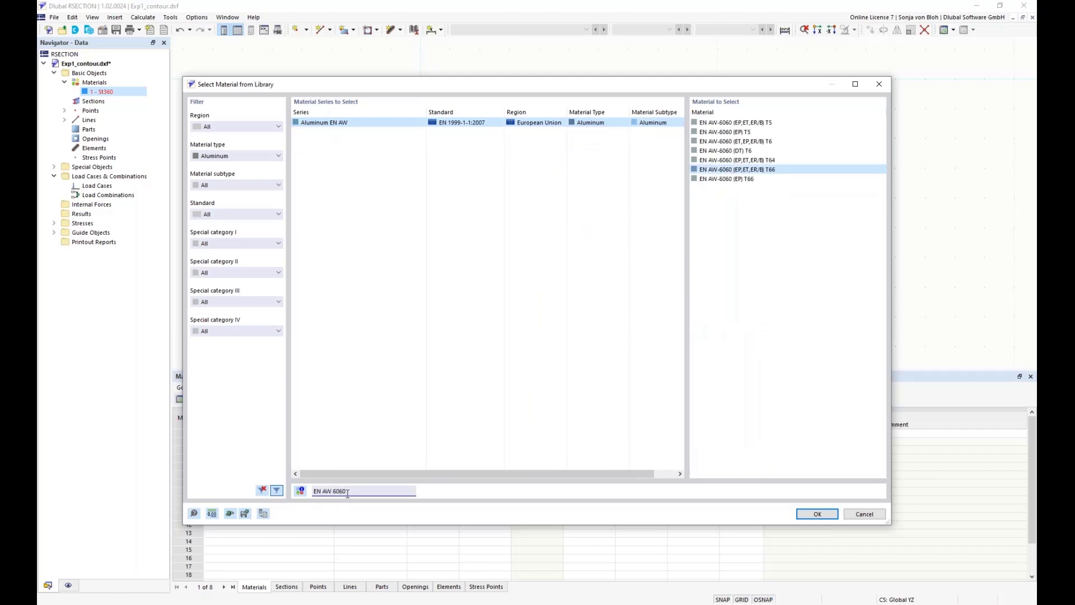
{"action": "left_click", "coordinate": [734, 171]}
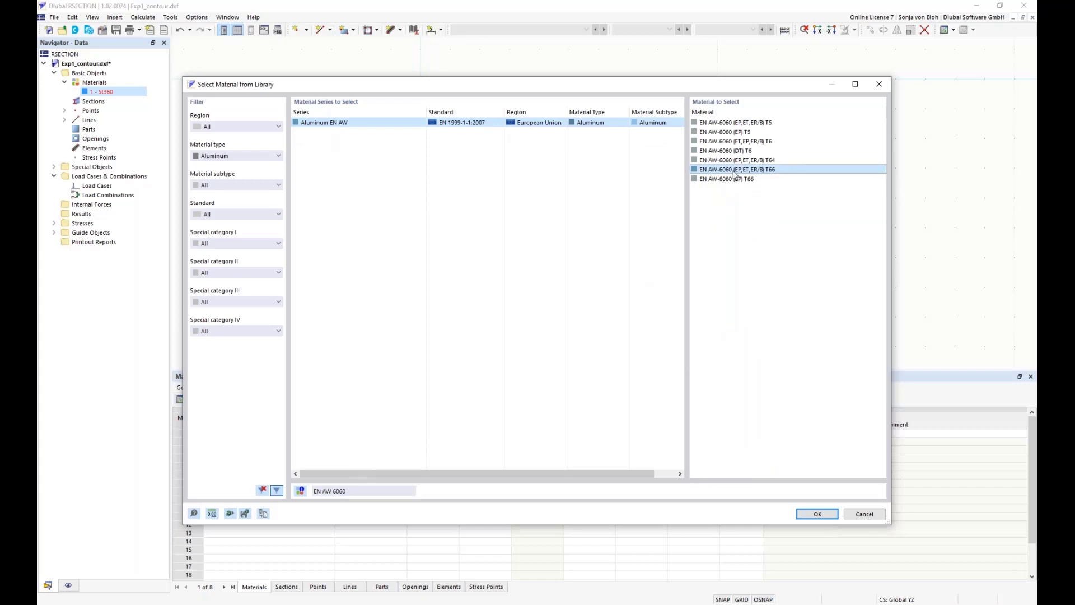
{"action": "left_click", "coordinate": [821, 511]}
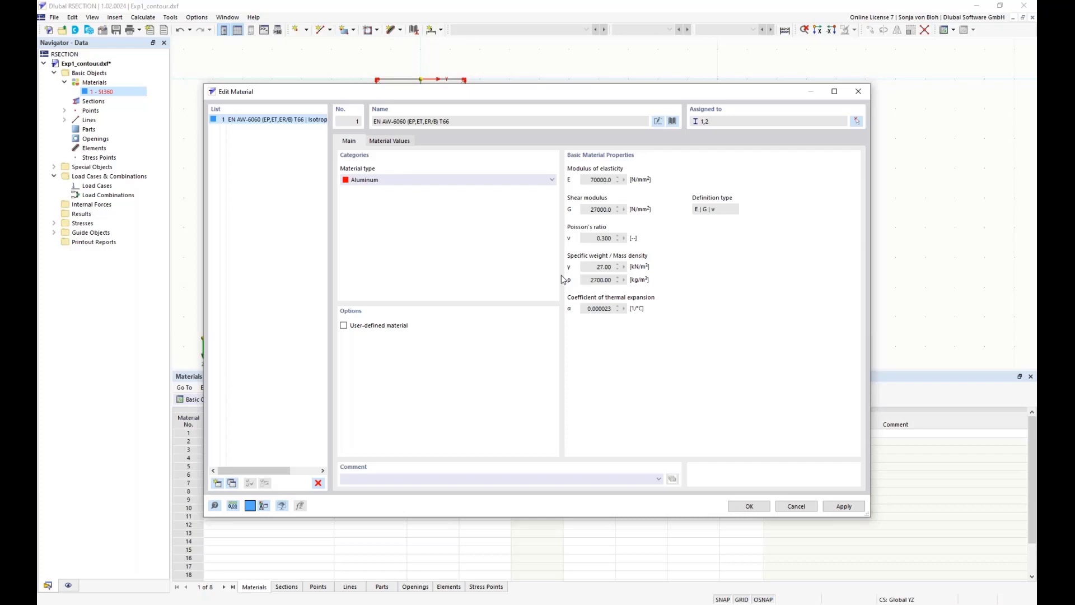
Try the user-defined material option and inspect the editable modulus of elasticity and shear modulus before disabling it
{"action": "left_click", "coordinate": [344, 326]}
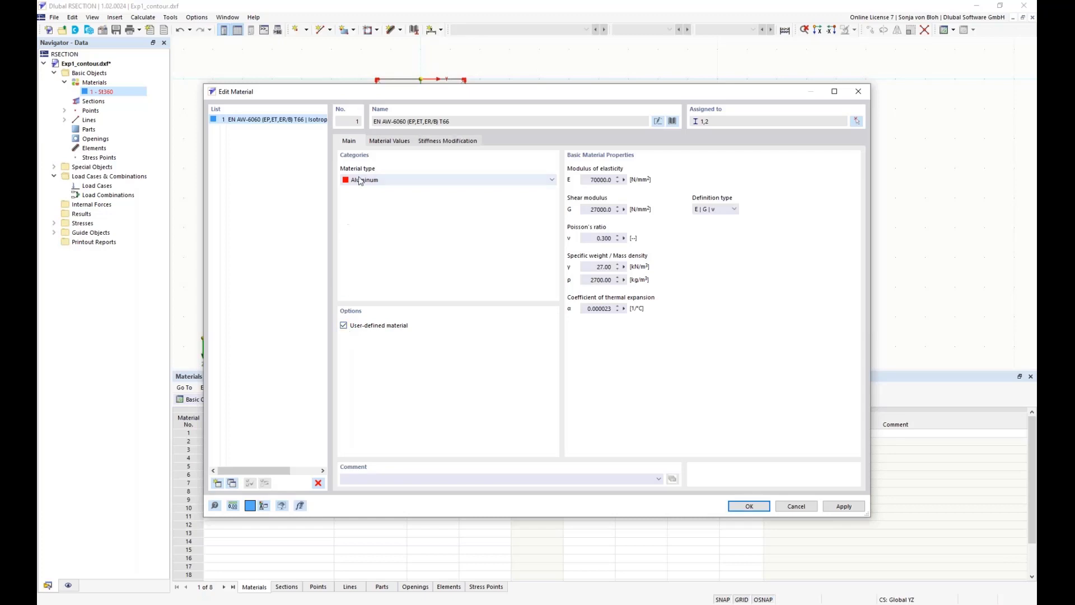
{"action": "left_click", "coordinate": [391, 142]}
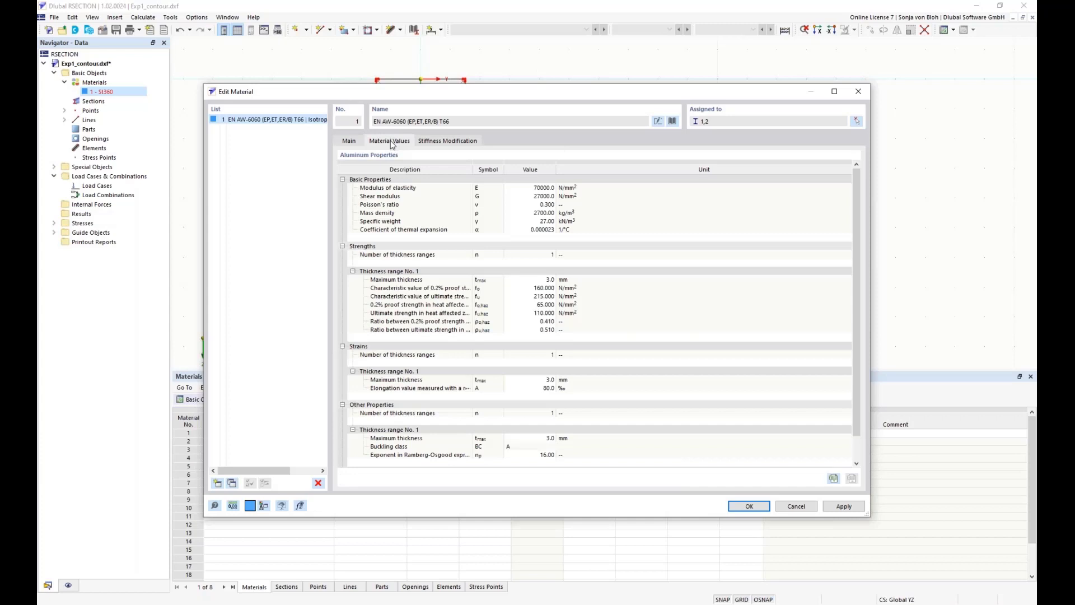
{"action": "double_click", "coordinate": [532, 188]}
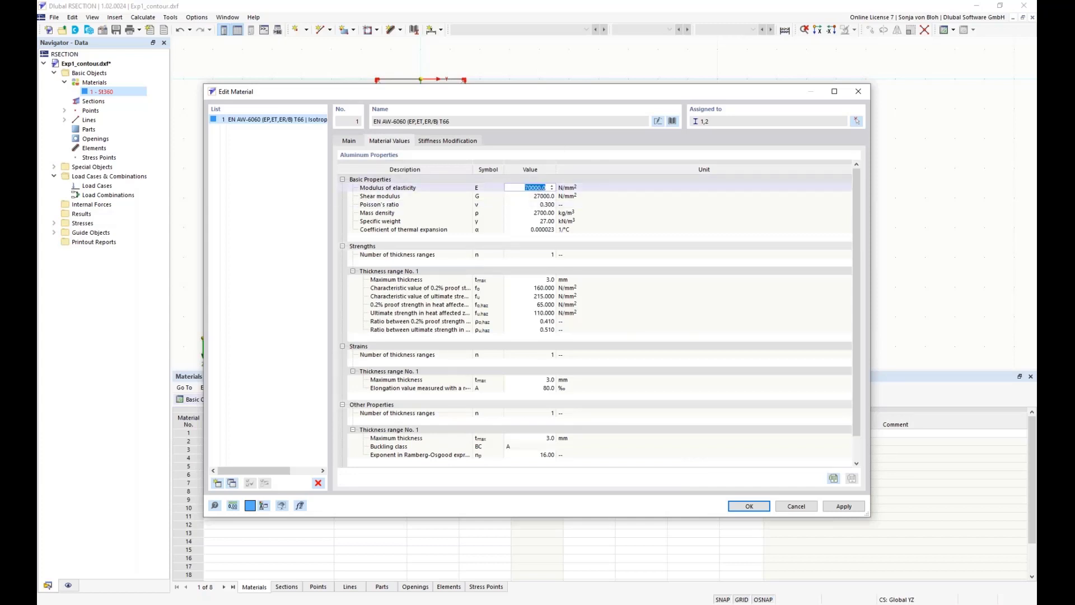
{"action": "left_click", "coordinate": [520, 197]}
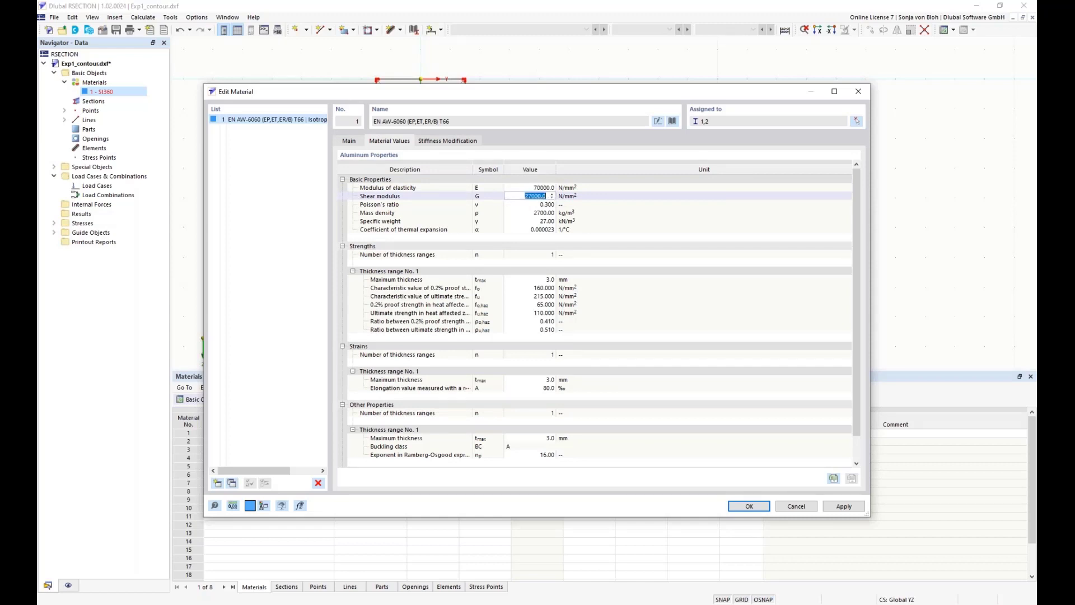
{"action": "left_click", "coordinate": [349, 141]}
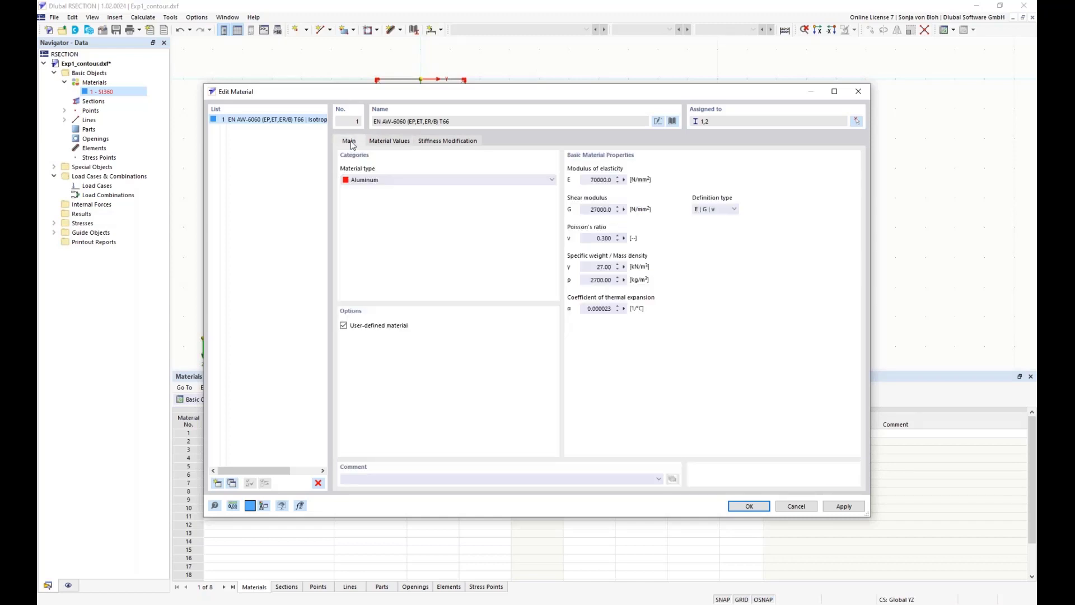
{"action": "left_click", "coordinate": [344, 325]}
Accept the EN AW-6060 (EP,ET,ER/B) T66 material definition
{"action": "left_click", "coordinate": [748, 506]}
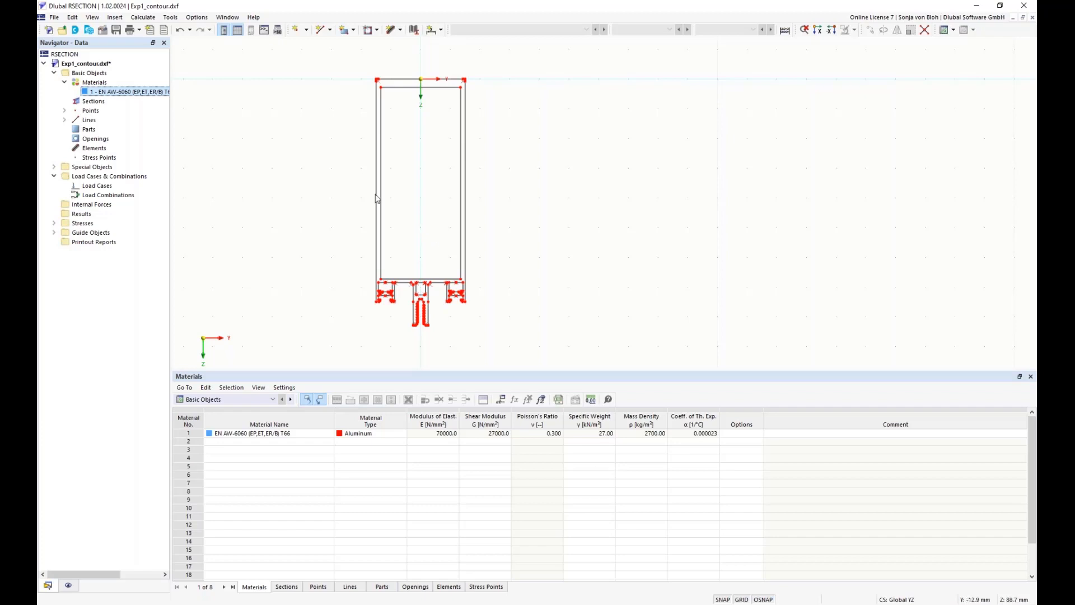
Start a new part from boundary lines and select all contour lines of the profile, 1-147
{"action": "right_click", "coordinate": [96, 133]}
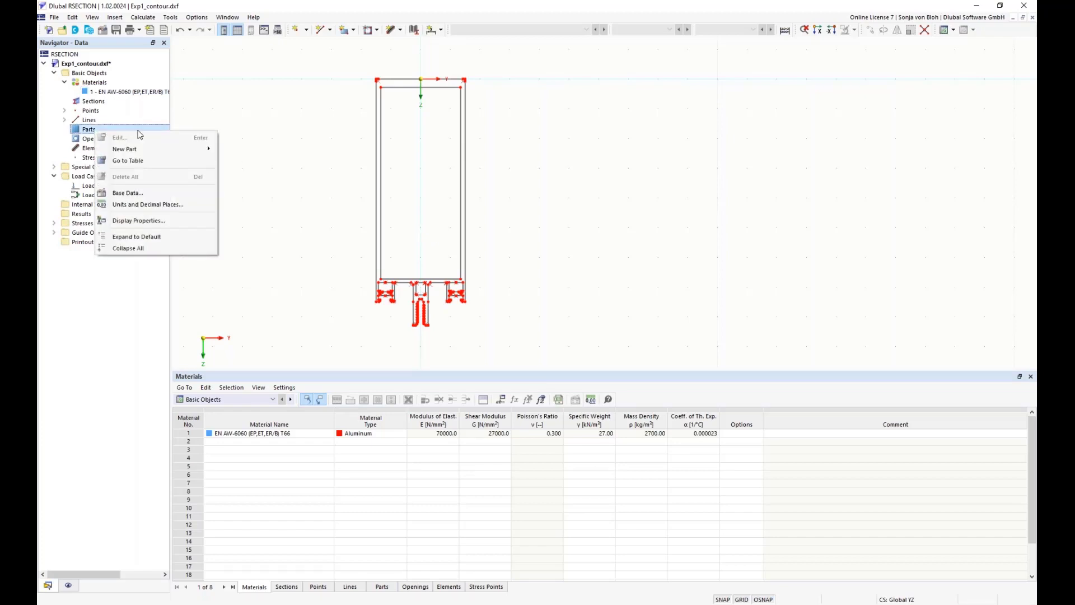
{"action": "mouse_move", "coordinate": [156, 152]}
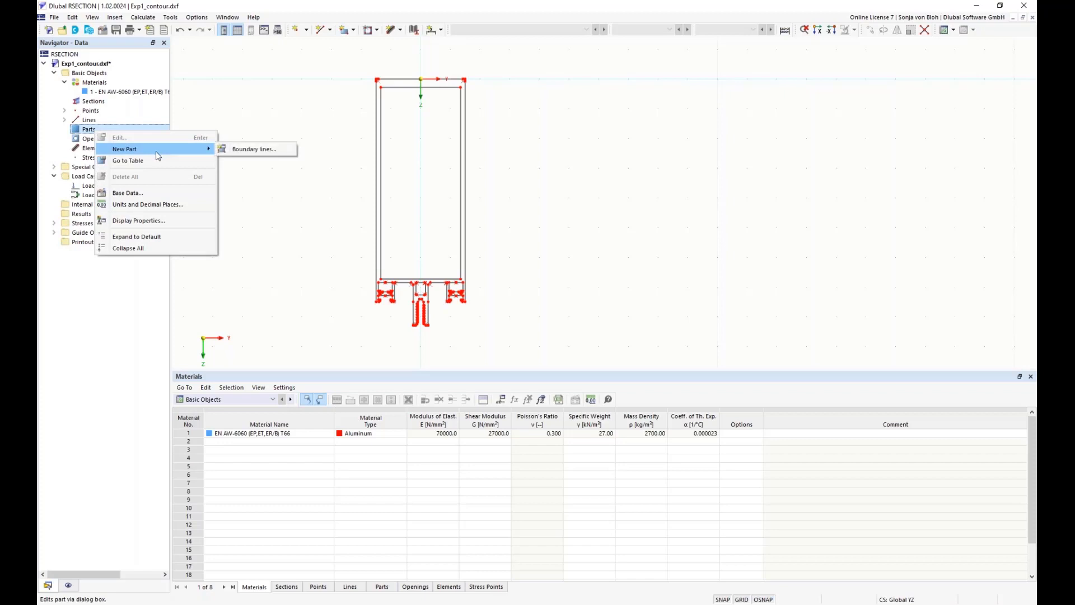
{"action": "left_click", "coordinate": [254, 149]}
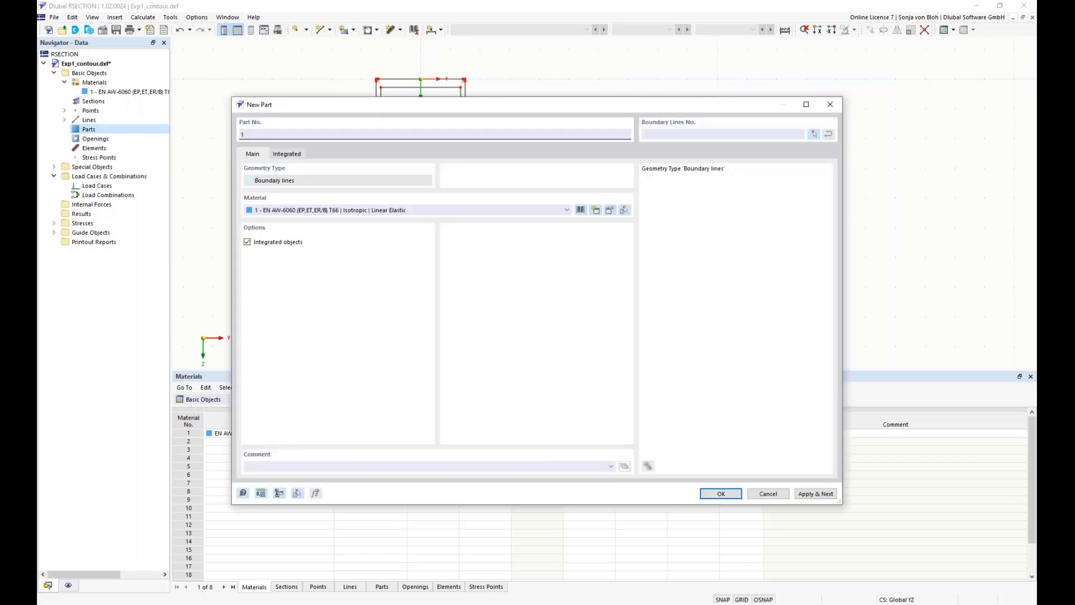
{"action": "left_click", "coordinate": [815, 137]}
{"action": "left_click_drag", "start_coordinate": [345, 60], "coordinate": [521, 340]}
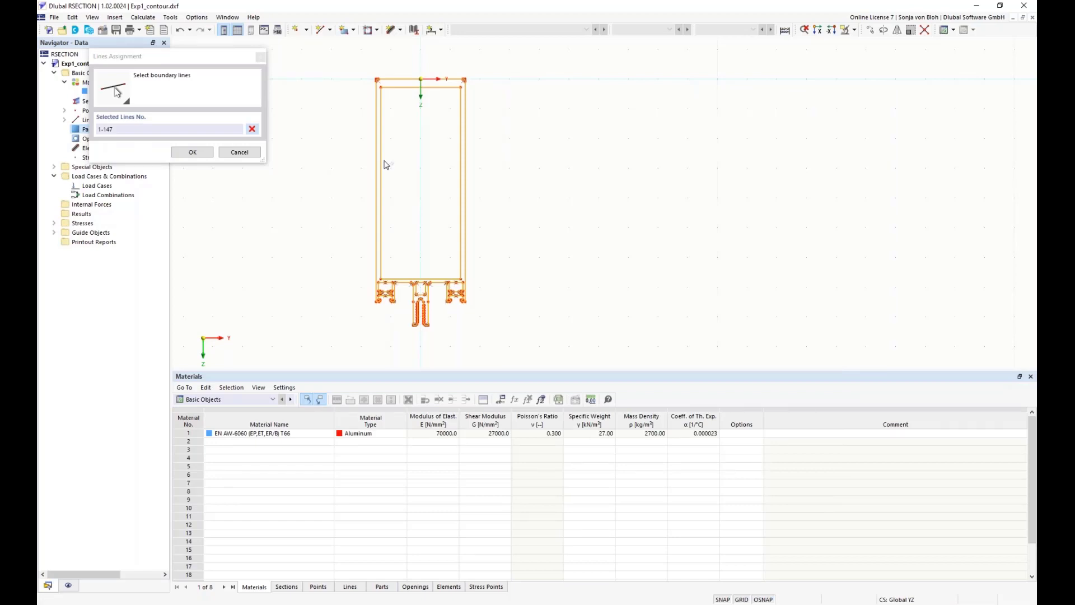
Exclude the inner lines of the four hollow chambers, keeping boundary lines 1-99, and create the part
{"action": "scroll", "coordinate": [386, 165], "scroll_direction": "up", "scroll_amount": 1}
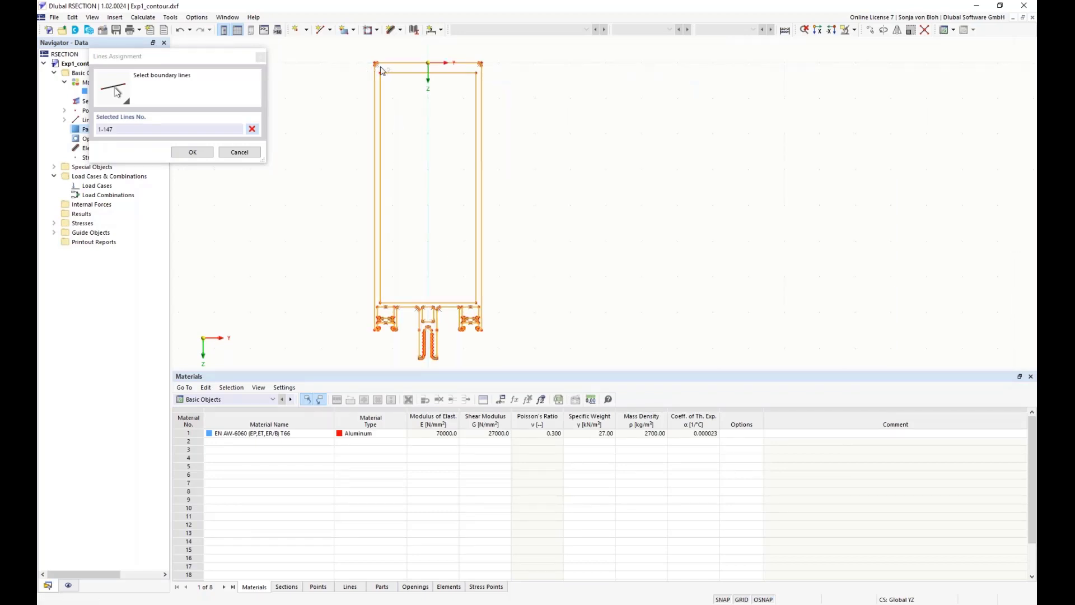
{"action": "left_click_drag", "start_coordinate": [378, 70], "coordinate": [482, 305]}
{"action": "scroll", "coordinate": [448, 328], "scroll_direction": "up", "scroll_amount": 3}
{"action": "scroll", "coordinate": [338, 322], "scroll_direction": "down", "scroll_amount": 1}
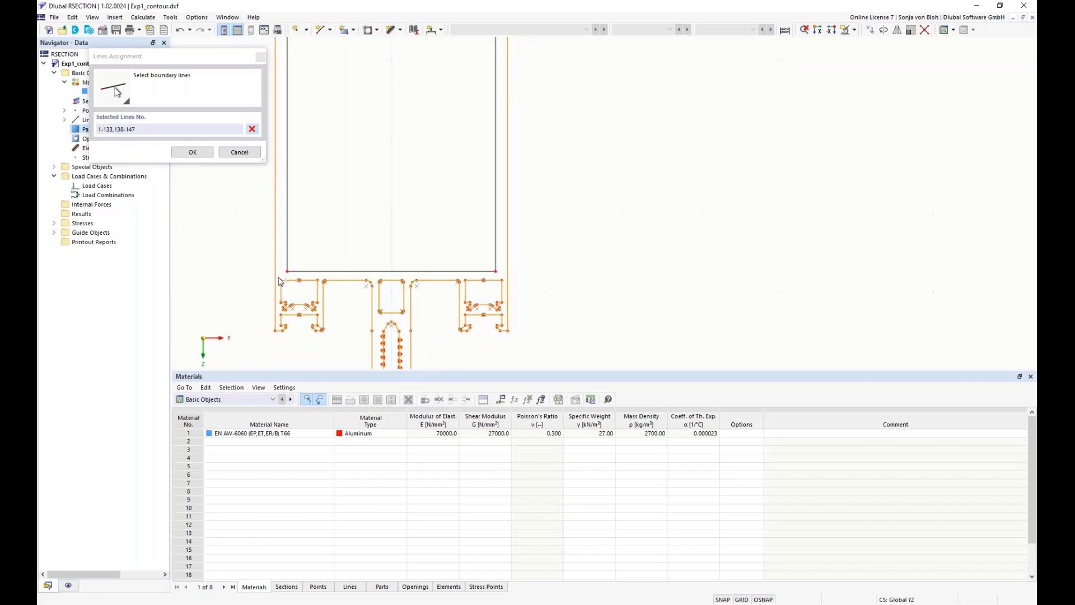
{"action": "left_click_drag", "start_coordinate": [278, 276], "coordinate": [321, 312]}
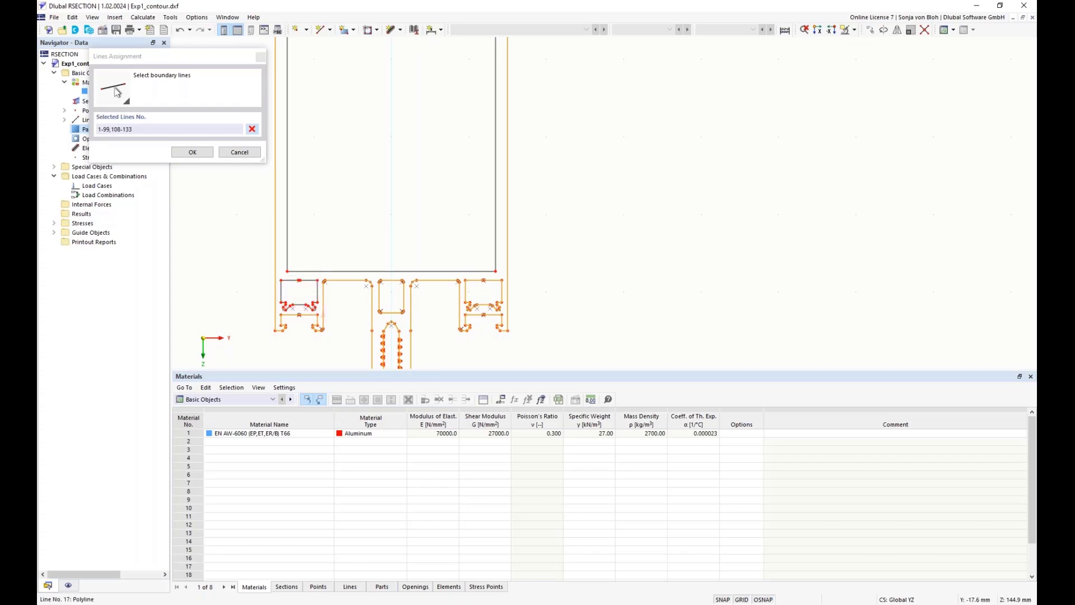
{"action": "left_click_drag", "start_coordinate": [380, 281], "coordinate": [409, 320]}
{"action": "left_click_drag", "start_coordinate": [463, 277], "coordinate": [504, 317]}
{"action": "left_click", "coordinate": [192, 152]}
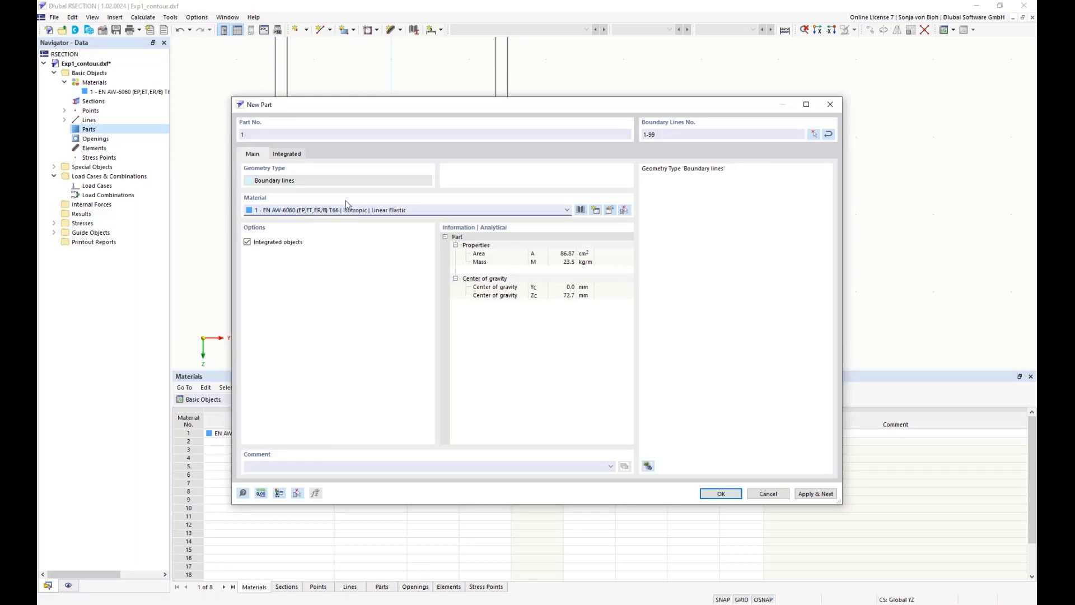
{"action": "left_click", "coordinate": [711, 493]}
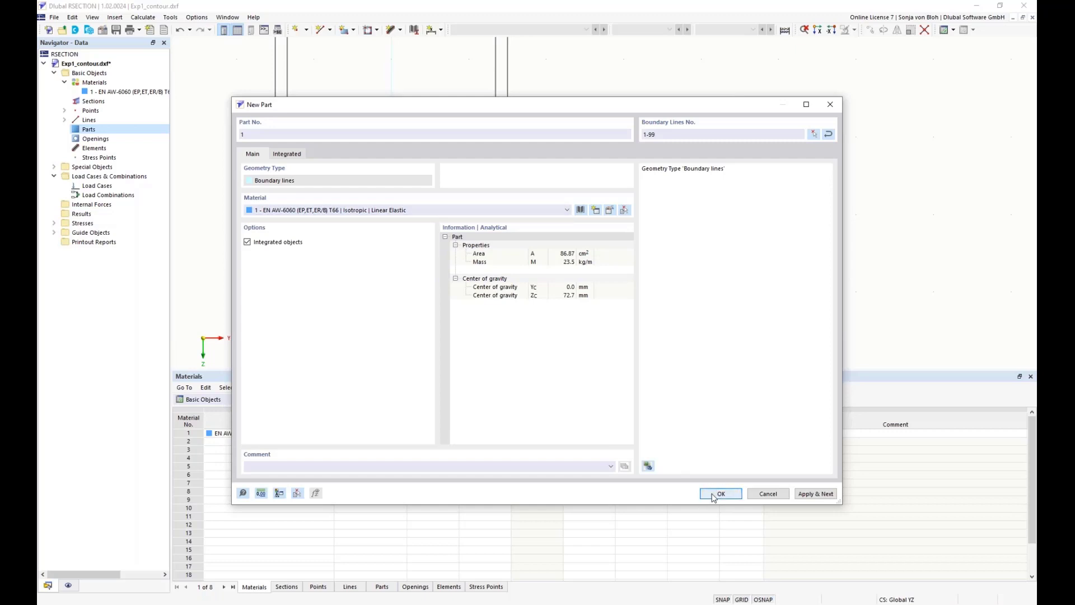
Create an opening for the large rectangular hollow chamber using boundary lines 134-137
{"action": "scroll", "coordinate": [575, 293], "scroll_direction": "down", "scroll_amount": 2}
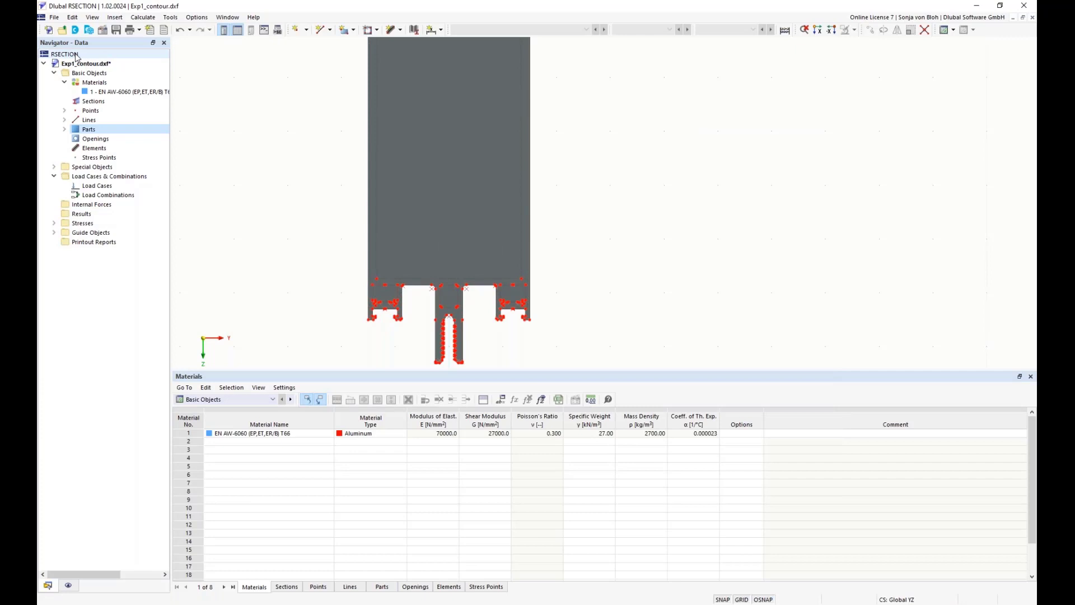
{"action": "right_click", "coordinate": [92, 140]}
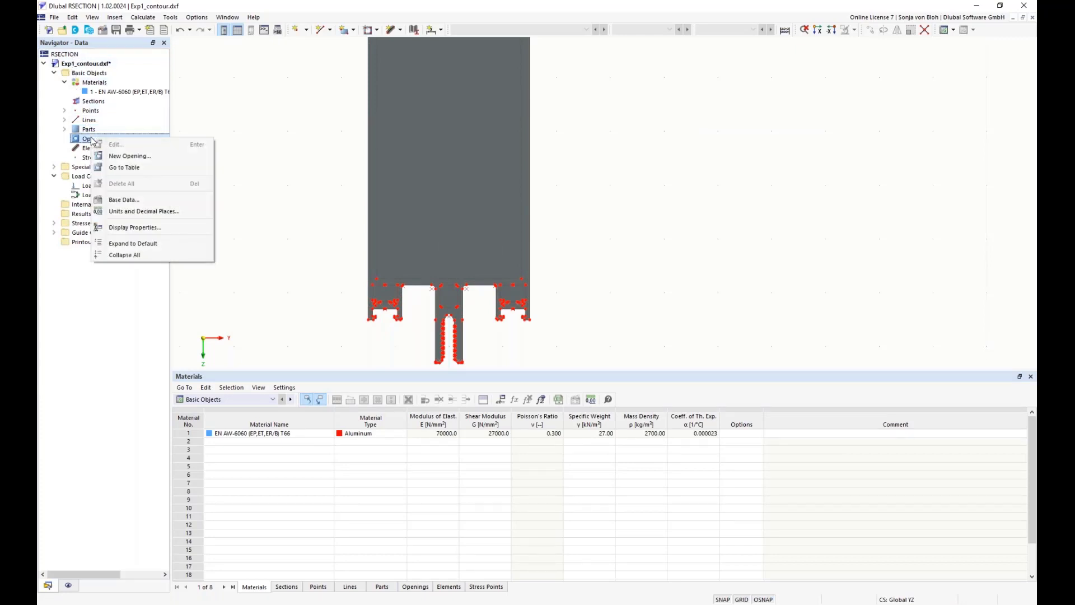
{"action": "left_click", "coordinate": [116, 157]}
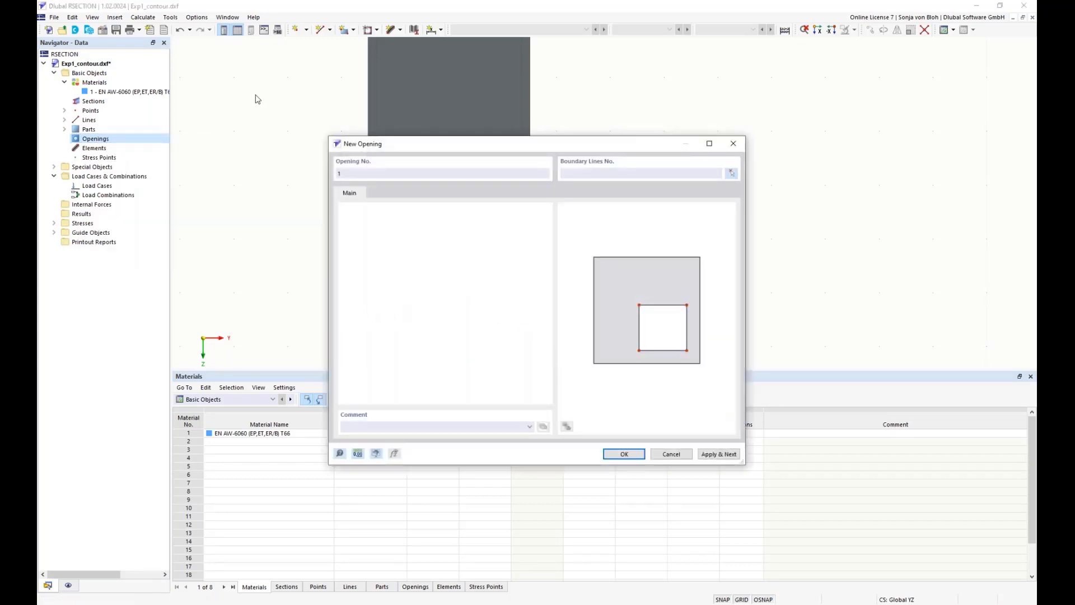
{"action": "left_click", "coordinate": [731, 173]}
{"action": "scroll", "coordinate": [582, 188], "scroll_direction": "up", "scroll_amount": 1}
{"action": "middle_click_drag", "start_coordinate": [566, 195], "coordinate": [553, 238]}
{"action": "scroll", "coordinate": [554, 238], "scroll_direction": "down", "scroll_amount": 2}
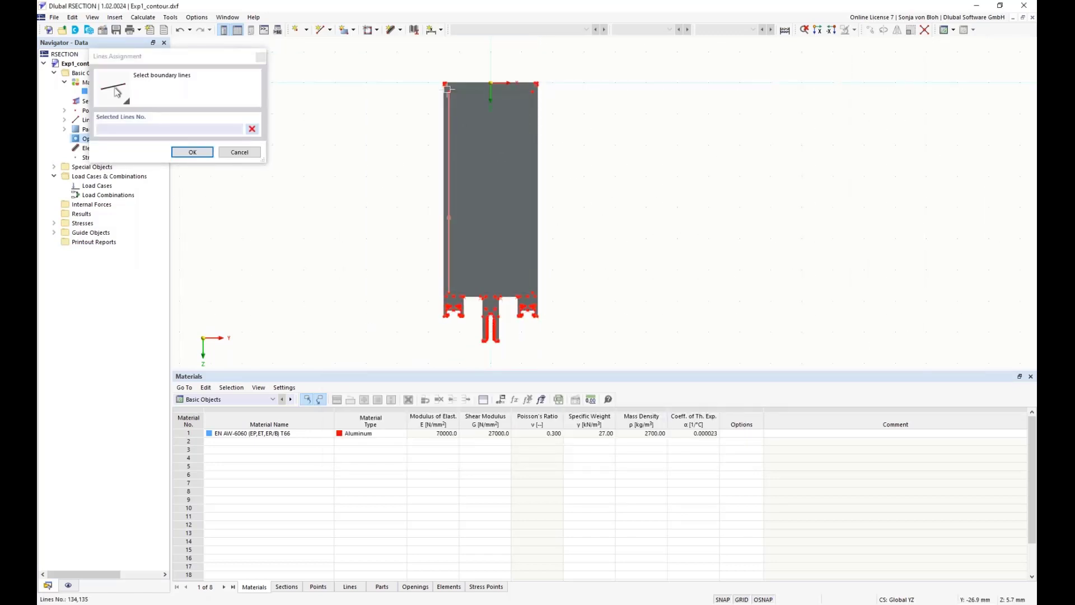
{"action": "left_click_drag", "start_coordinate": [447, 87], "coordinate": [535, 295]}
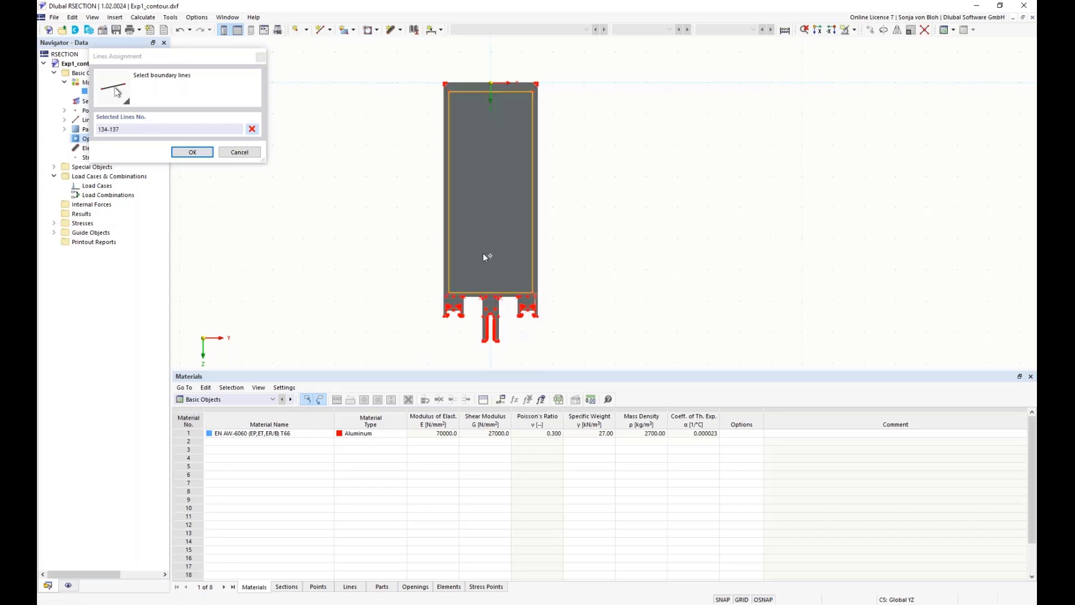
{"action": "left_click", "coordinate": [192, 152]}
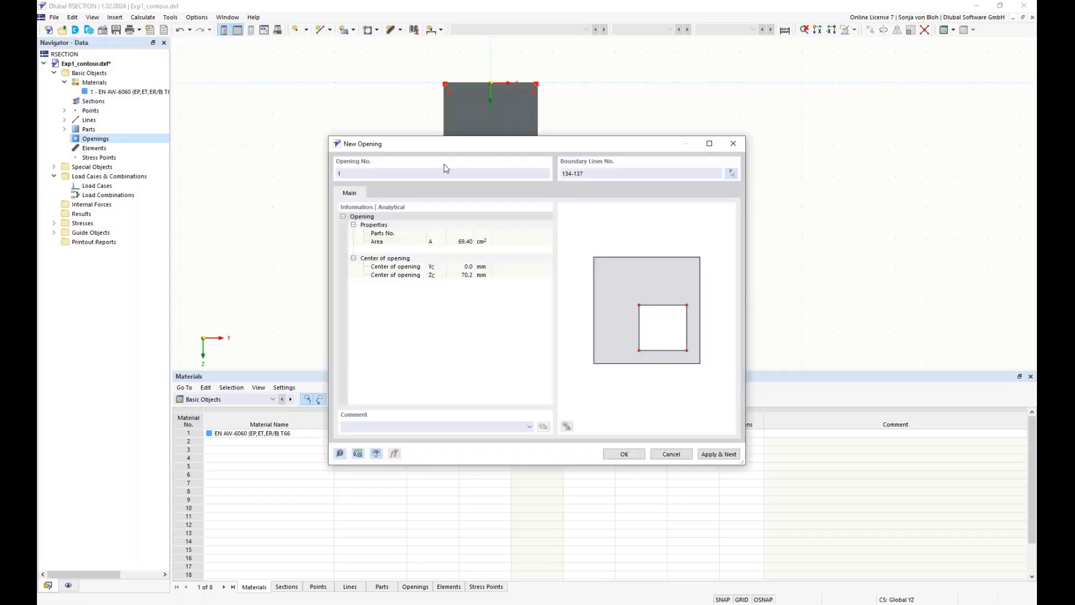
{"action": "left_click", "coordinate": [712, 454]}
Create a second opening for the small chamber at the profile's lower left from lines 100-107 and 138-147
{"action": "left_click", "coordinate": [731, 174]}
{"action": "scroll", "coordinate": [571, 320], "scroll_direction": "up", "scroll_amount": 5}
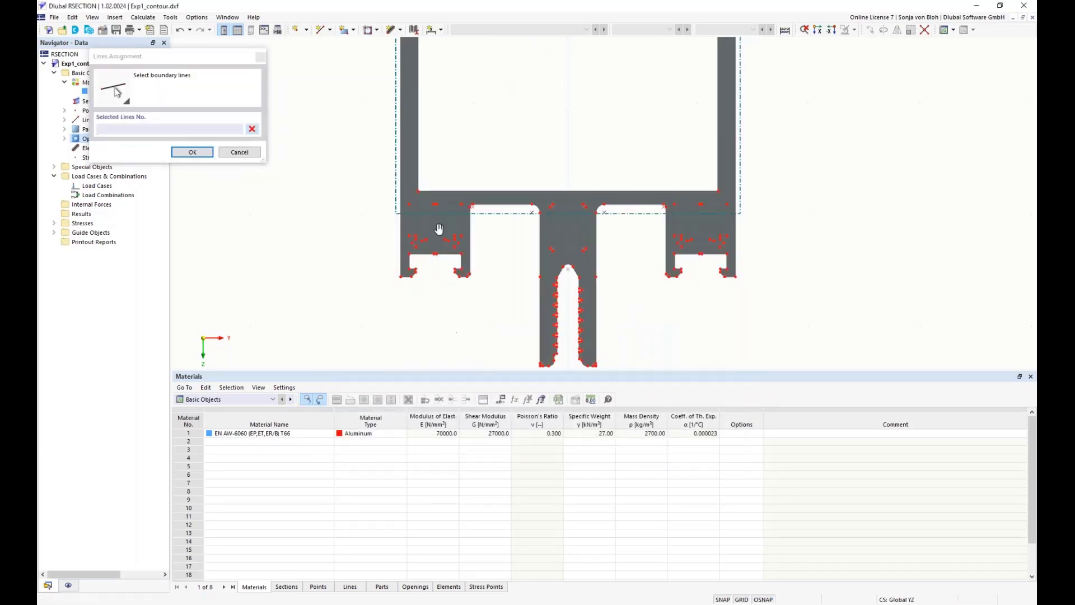
{"action": "left_click_drag", "start_coordinate": [384, 170], "coordinate": [489, 262]}
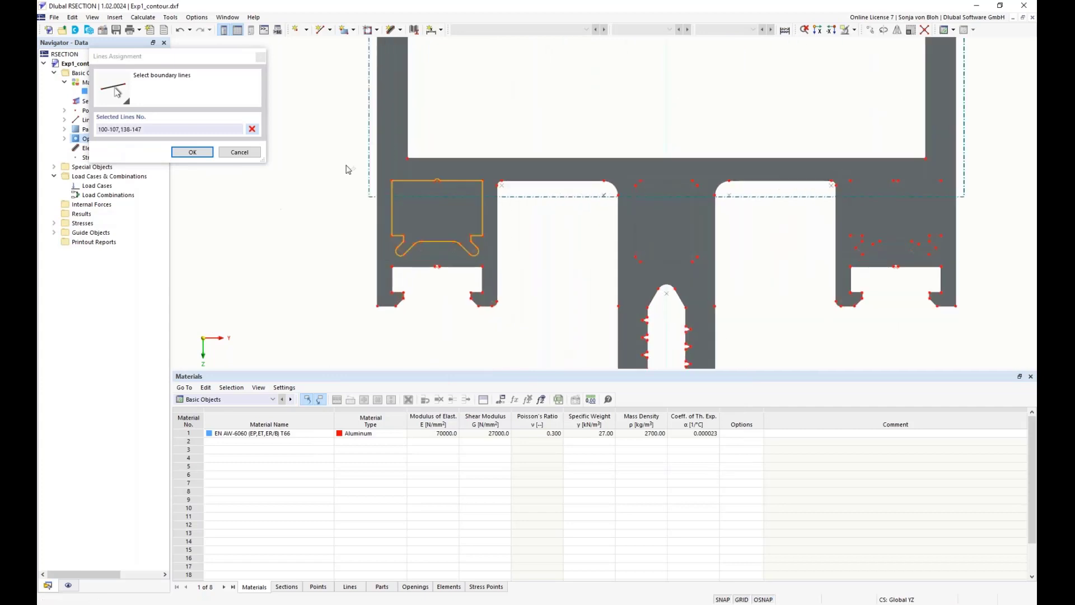
{"action": "left_click", "coordinate": [192, 152]}
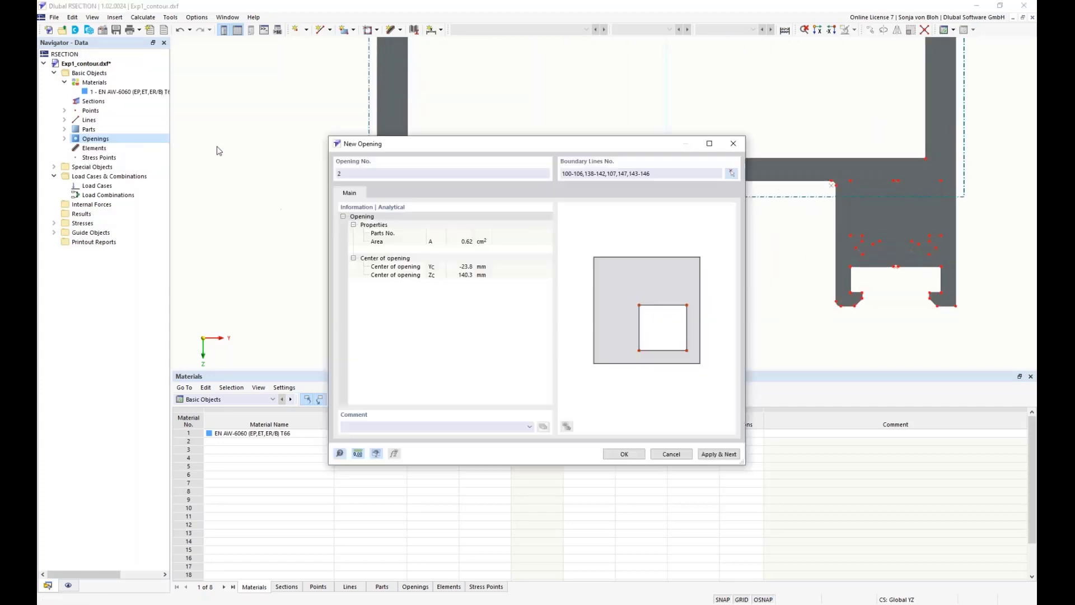
{"action": "left_click", "coordinate": [708, 454]}
Create a third opening for the rounded middle chamber using boundary lines 108-115
{"action": "left_click", "coordinate": [731, 174]}
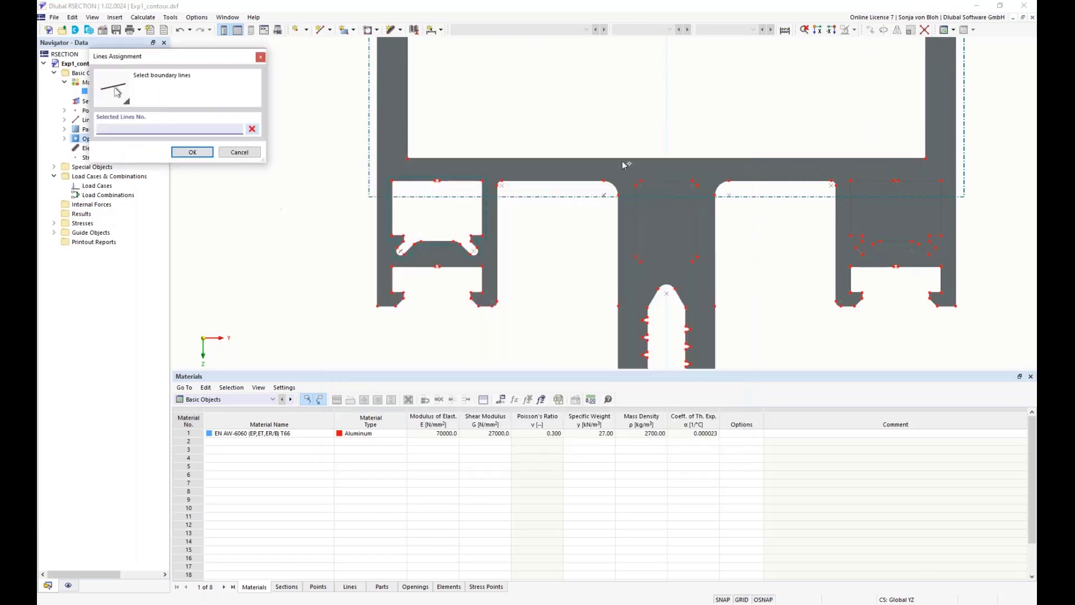
{"action": "left_click_drag", "start_coordinate": [630, 171], "coordinate": [706, 269]}
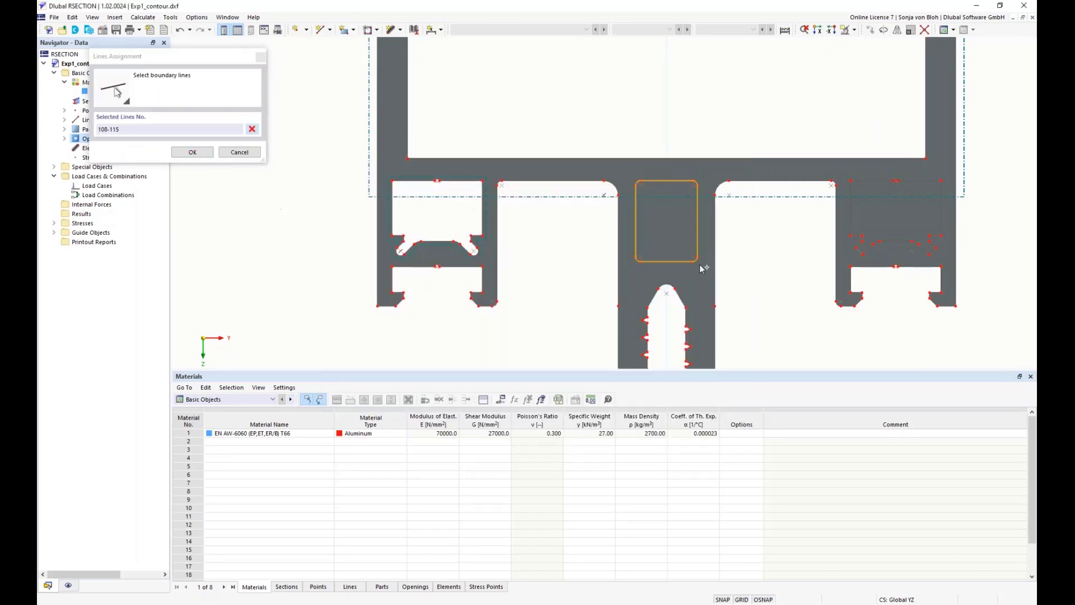
{"action": "left_click", "coordinate": [202, 152]}
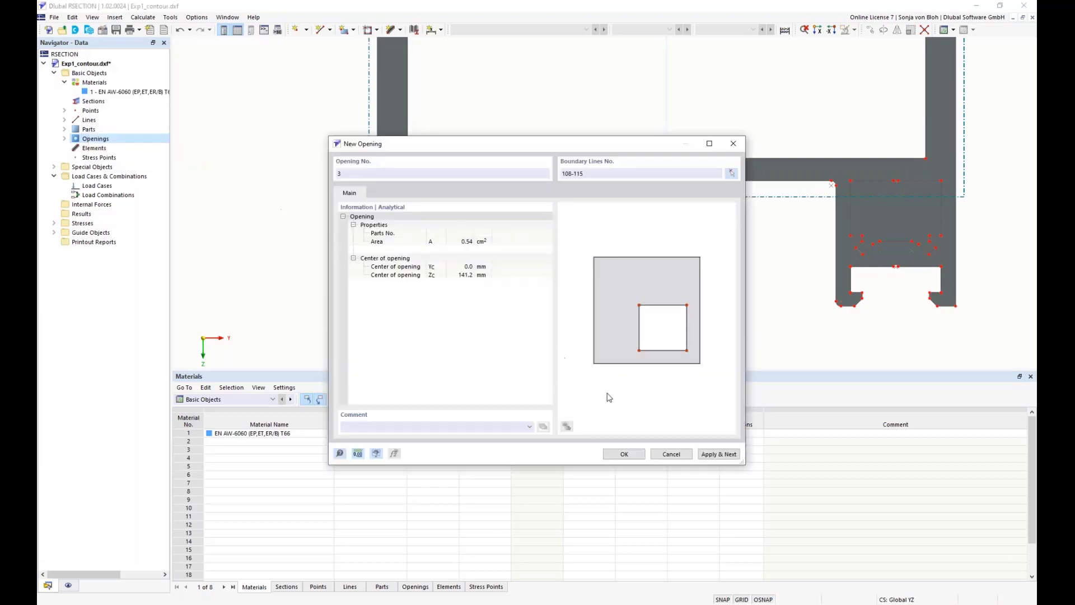
{"action": "left_click", "coordinate": [712, 454]}
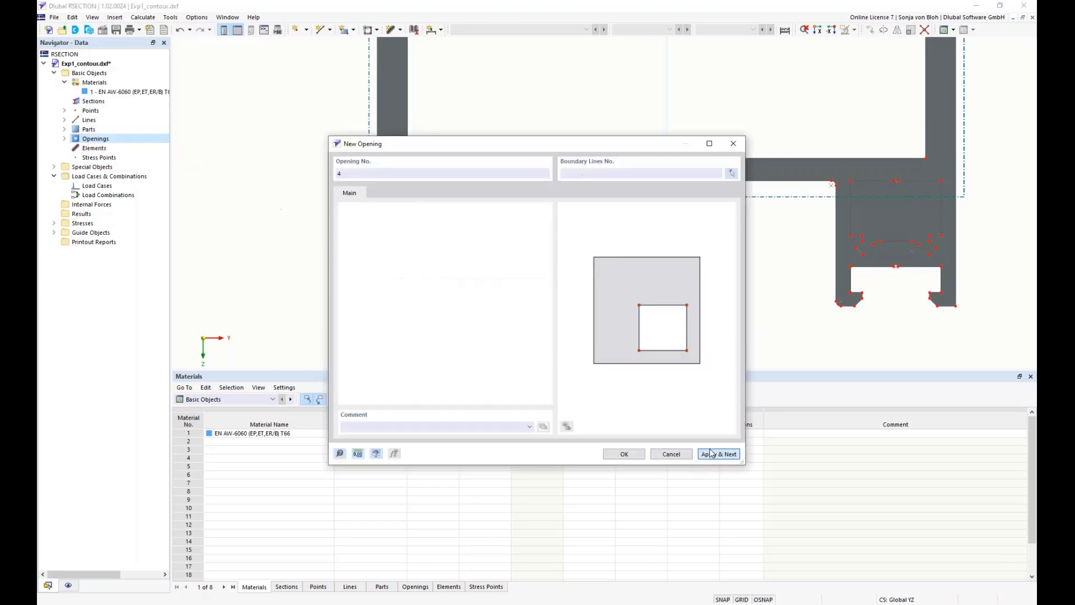
Create the fourth opening for the small chamber at the profile's lower right from lines 116-133 and finish creating openings
{"action": "left_click", "coordinate": [732, 174]}
{"action": "left_click_drag", "start_coordinate": [838, 168], "coordinate": [952, 261]}
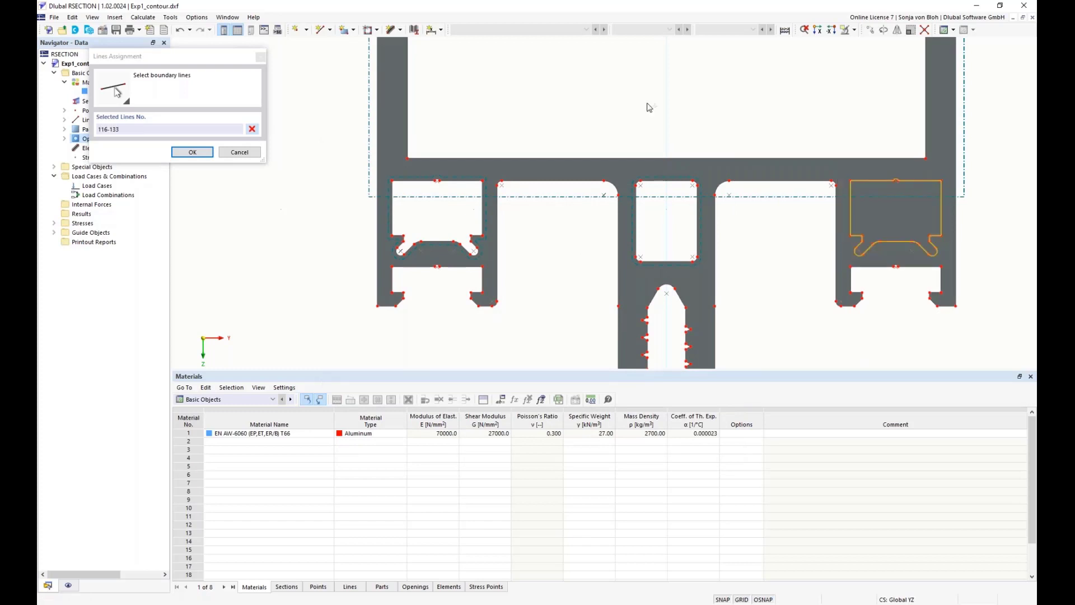
{"action": "left_click", "coordinate": [192, 152]}
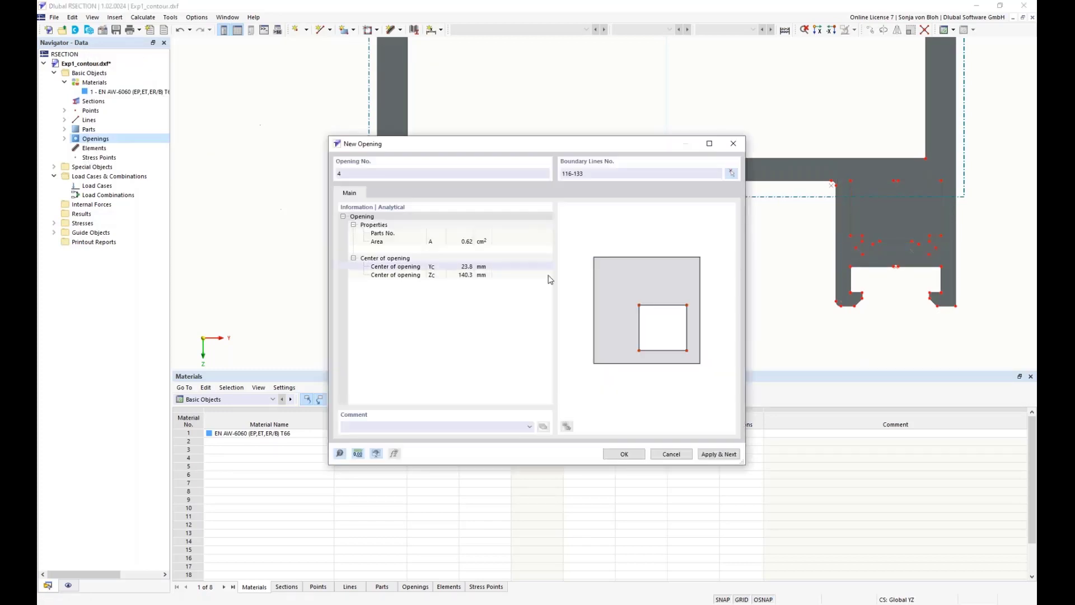
{"action": "left_click", "coordinate": [622, 455]}
Reduce the height of the Materials table to enlarge the modelling area around the profile
{"action": "scroll", "coordinate": [387, 269], "scroll_direction": "down", "scroll_amount": 5}
{"action": "left_click_drag", "start_coordinate": [394, 372], "coordinate": [392, 509]}
{"action": "mouse_move", "coordinate": [313, 298]}
{"action": "middle_mouse_down"}
{"action": "mouse_move", "coordinate": [308, 327]}
{"action": "mouse_move", "coordinate": [307, 315]}
{"action": "middle_mouse_up"}
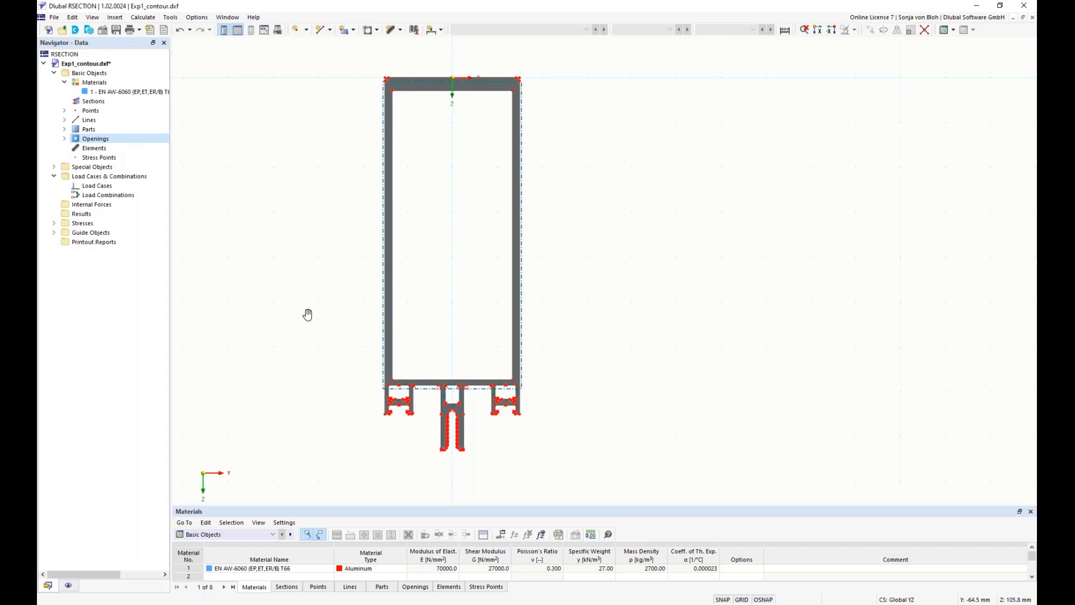
{"action": "left_click", "coordinate": [307, 30]}
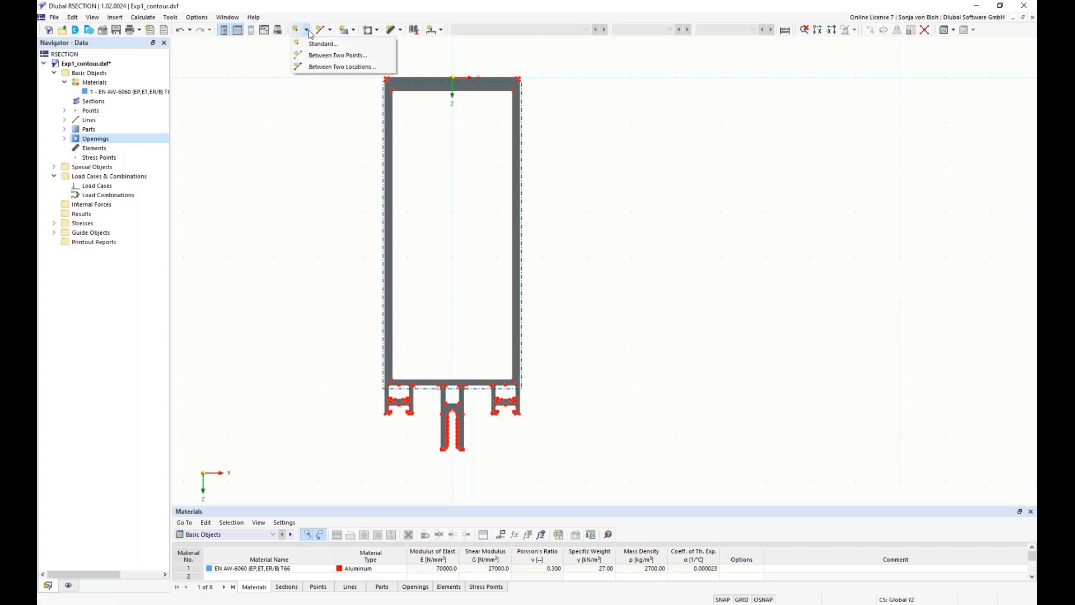
{"action": "left_click", "coordinate": [322, 67]}
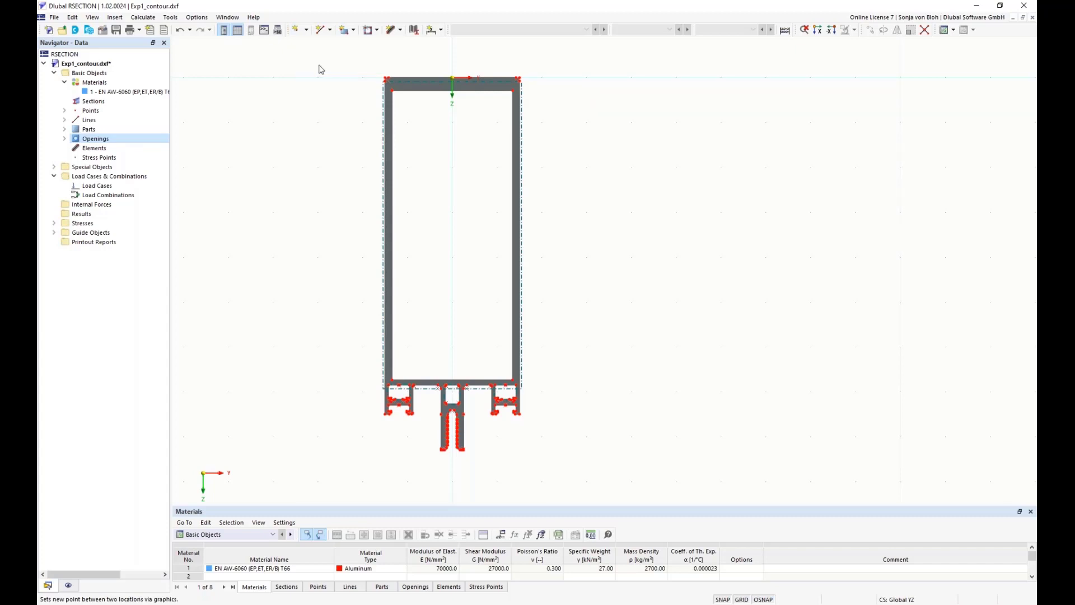
{"action": "scroll", "coordinate": [397, 93], "scroll_direction": "up", "scroll_amount": 3}
{"action": "scroll", "coordinate": [400, 98], "scroll_direction": "up", "scroll_amount": 3}
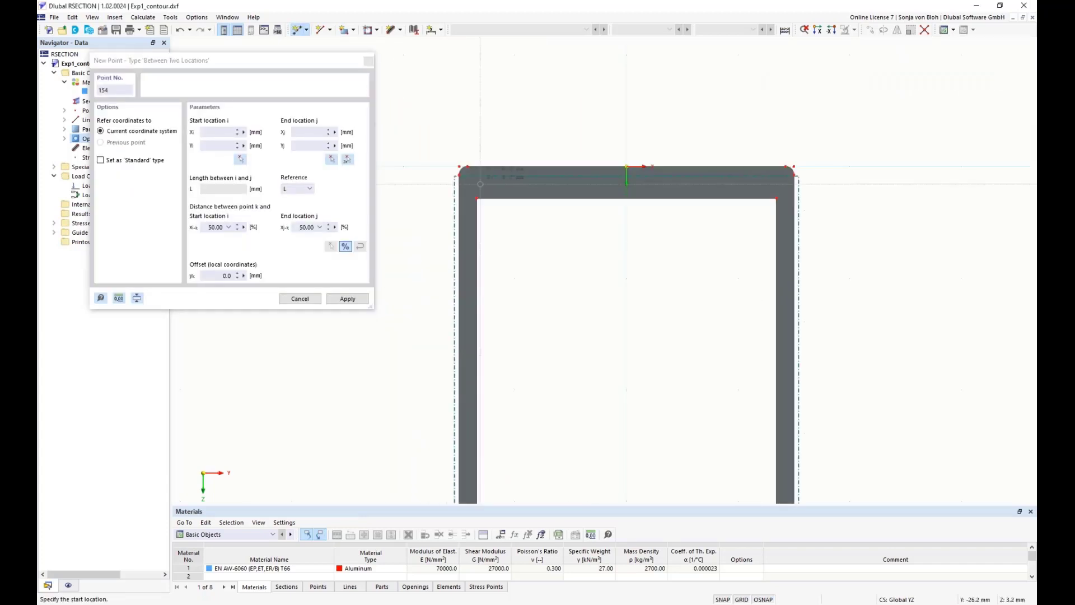
{"action": "left_click", "coordinate": [442, 152]}
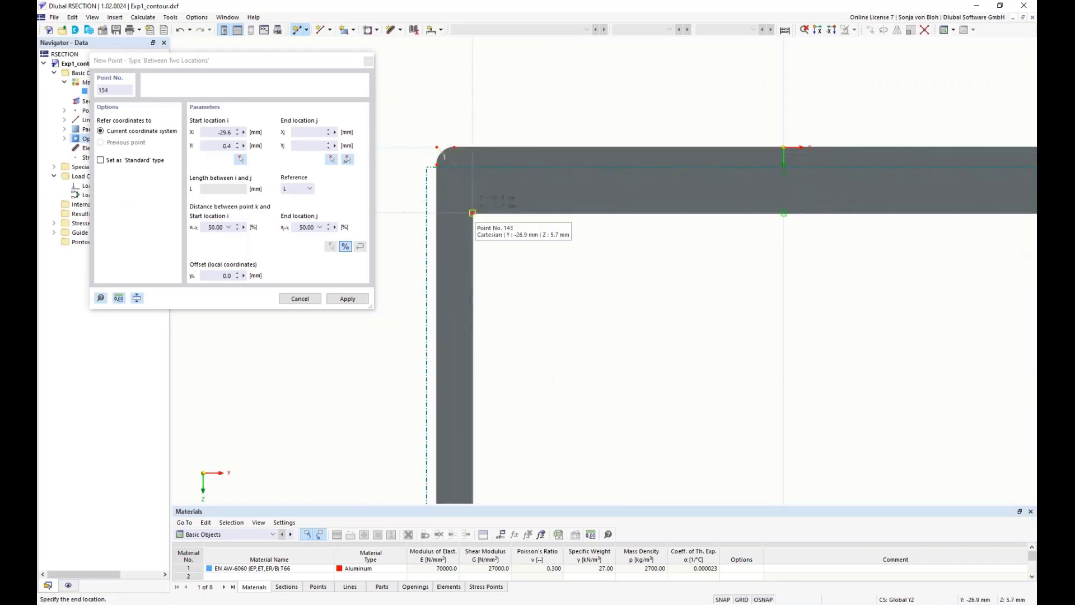
{"action": "left_click", "coordinate": [473, 213]}
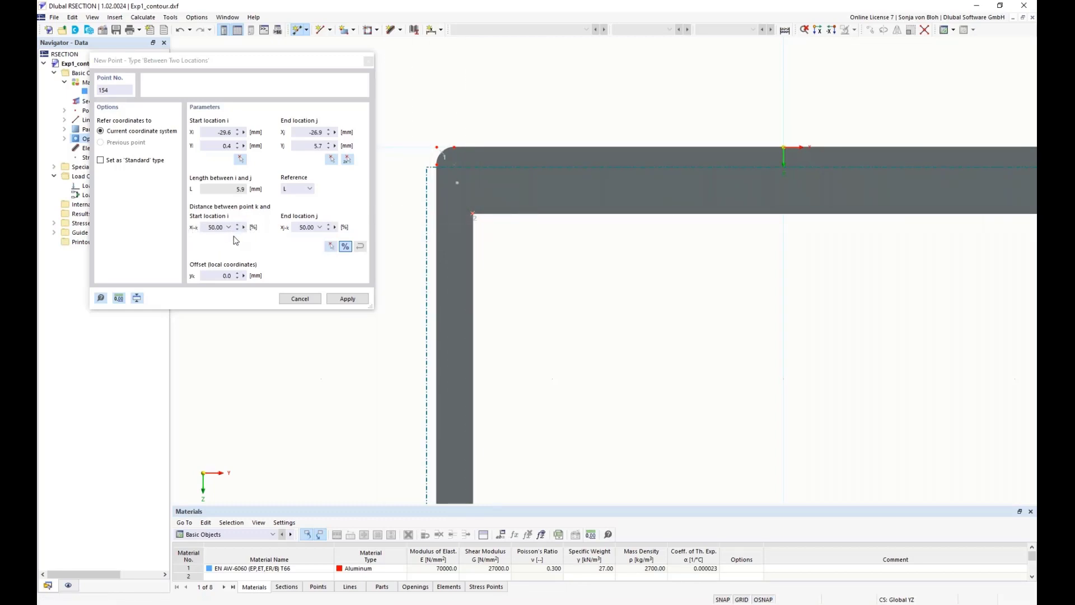
{"action": "left_click", "coordinate": [368, 61]}
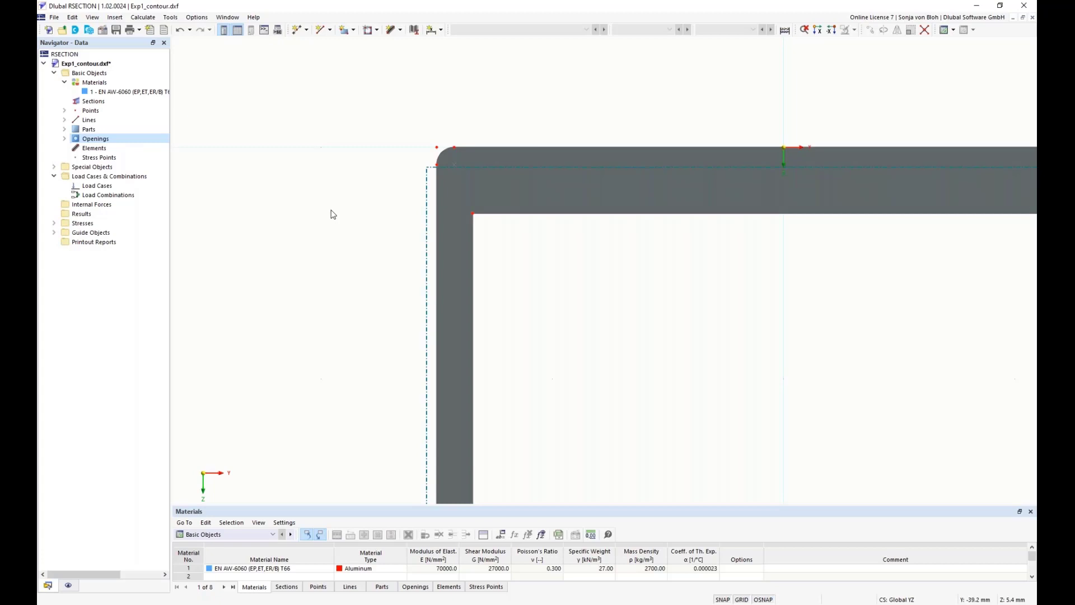
Delete the background layer based on Exp1_contour.dxf from the guide objects
{"action": "left_click", "coordinate": [54, 232]}
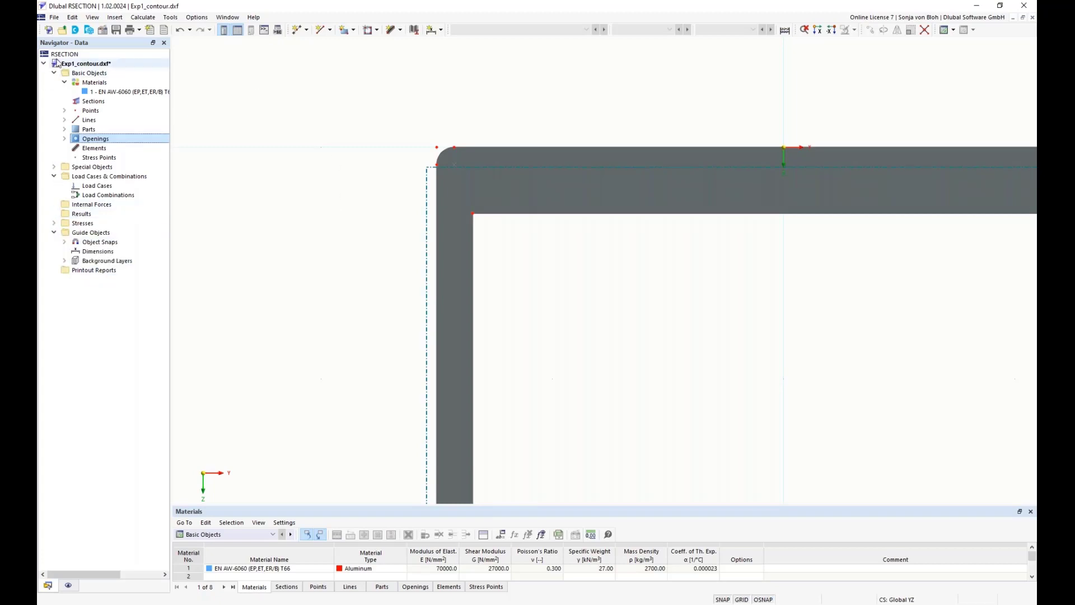
{"action": "left_click", "coordinate": [64, 261]}
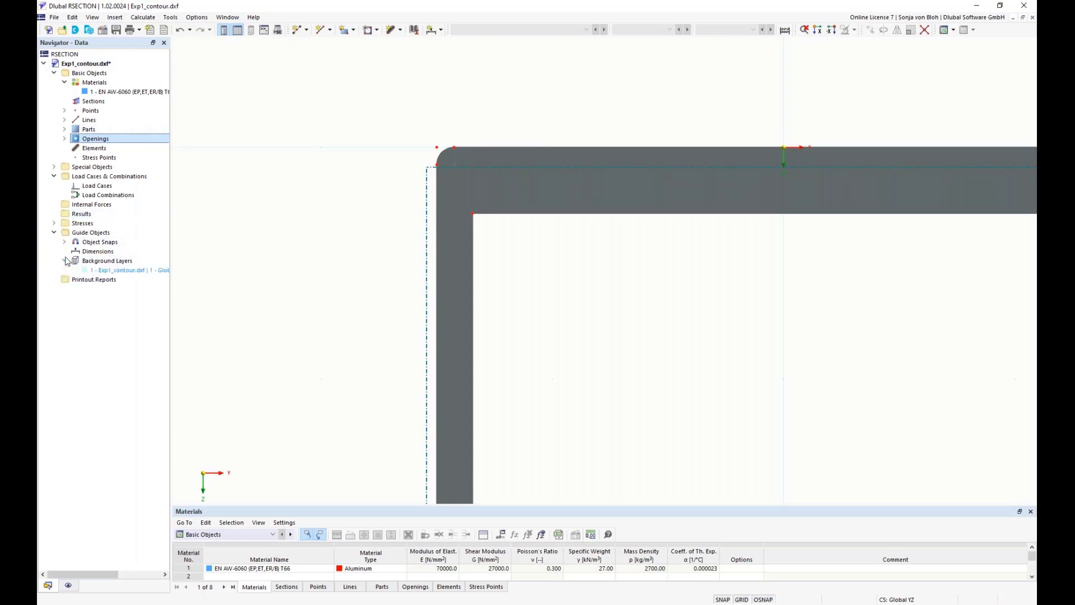
{"action": "right_click", "coordinate": [130, 274]}
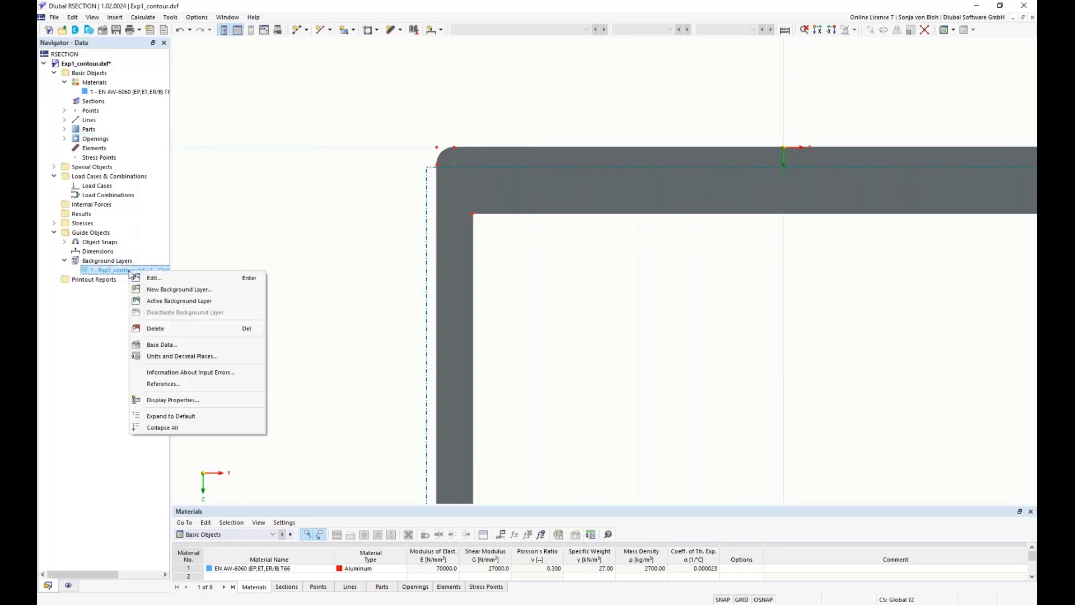
{"action": "left_click", "coordinate": [150, 329]}
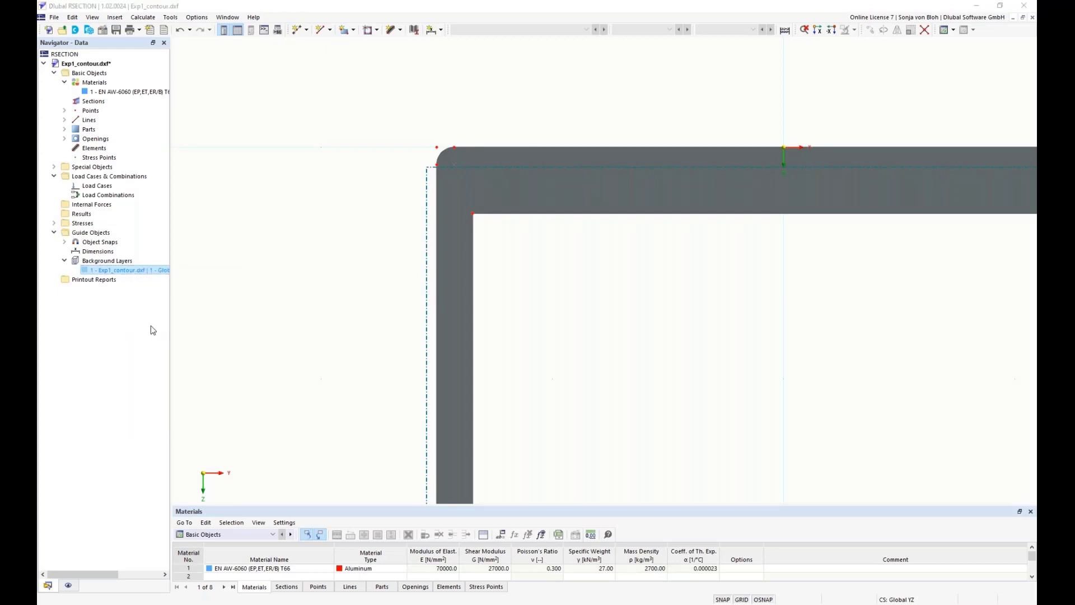
{"action": "left_click", "coordinate": [548, 344]}
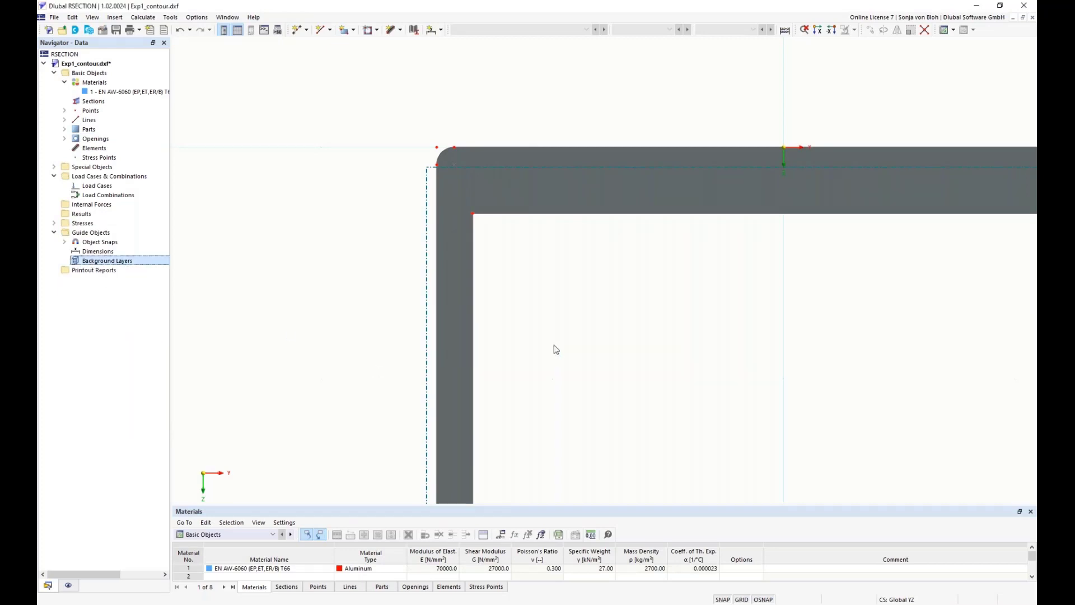
Start a new background layer and load Exp1_center.dxf as its template file
{"action": "right_click", "coordinate": [130, 264]}
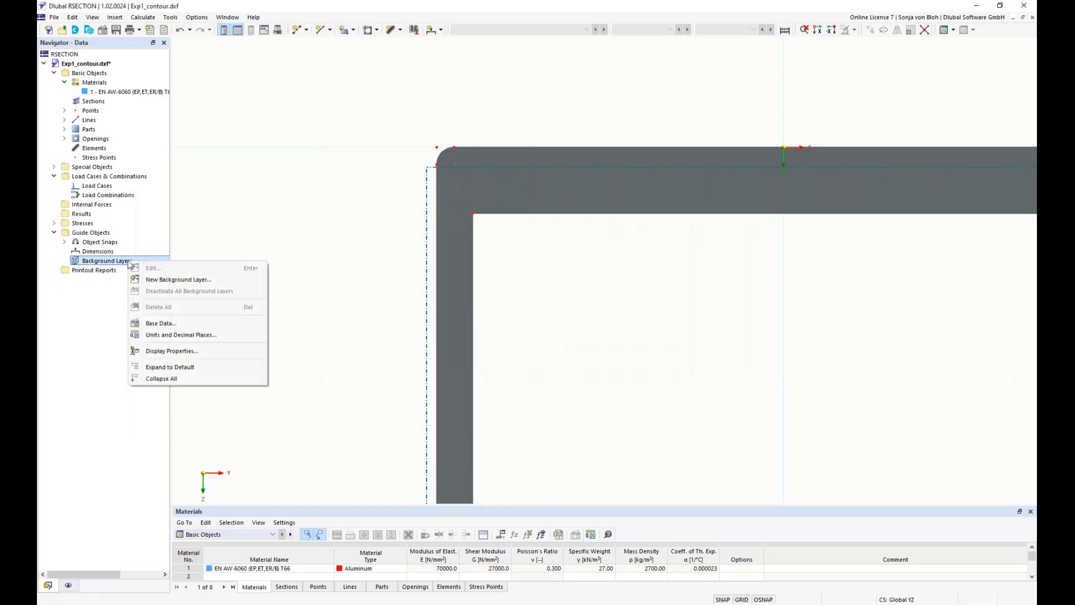
{"action": "left_click", "coordinate": [161, 279]}
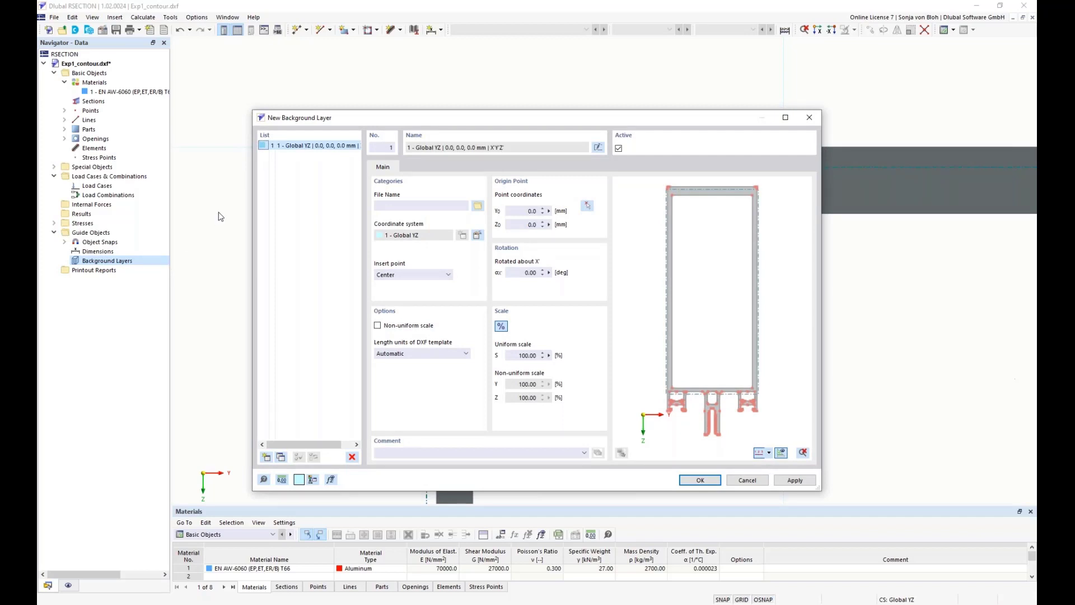
{"action": "left_click", "coordinate": [478, 206]}
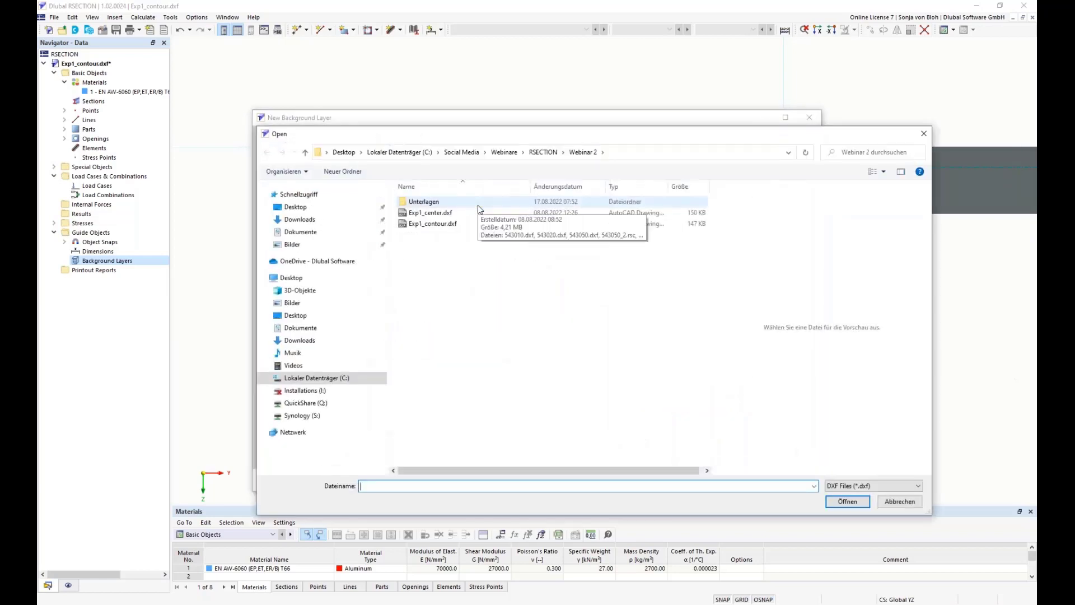
{"action": "left_click", "coordinate": [440, 214]}
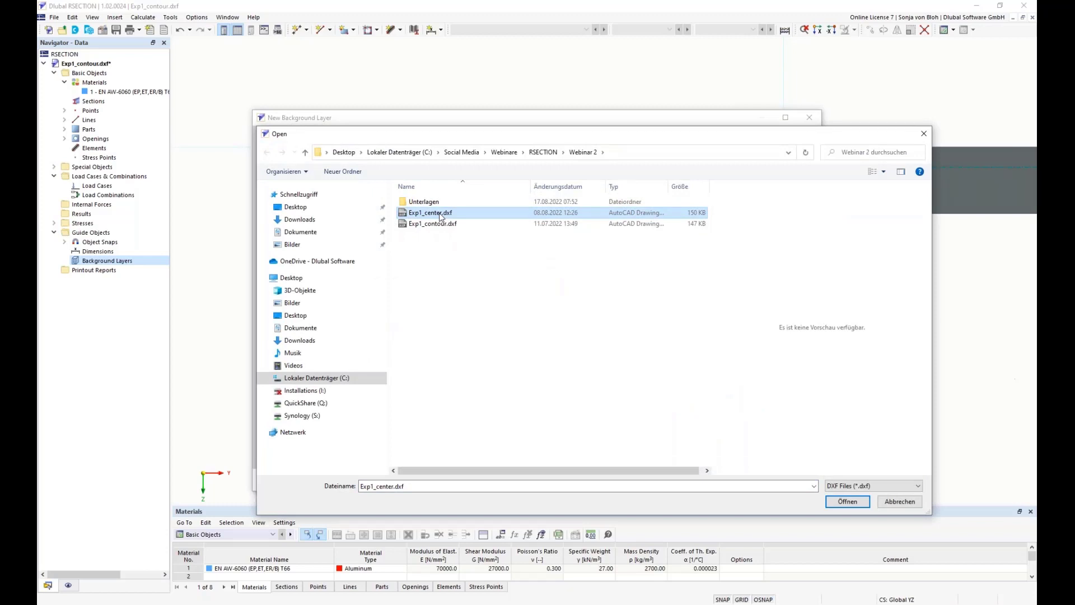
{"action": "left_click", "coordinate": [847, 502]}
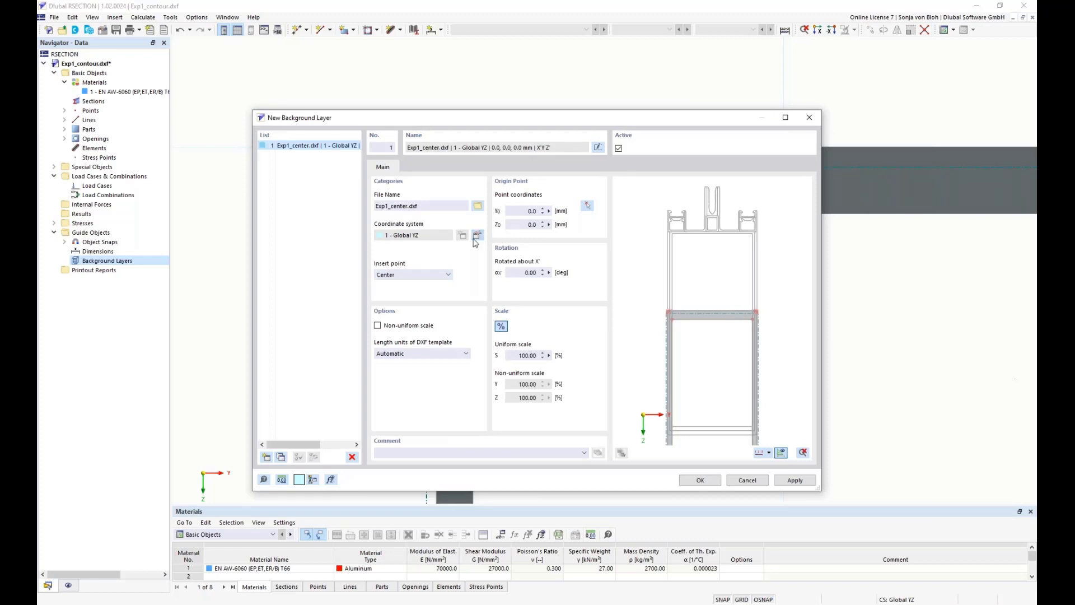
Set the background layer's insert point to +Y, rotate it 180° about X at origin 0.0, 0.0, and confirm the layer
{"action": "left_click", "coordinate": [449, 274]}
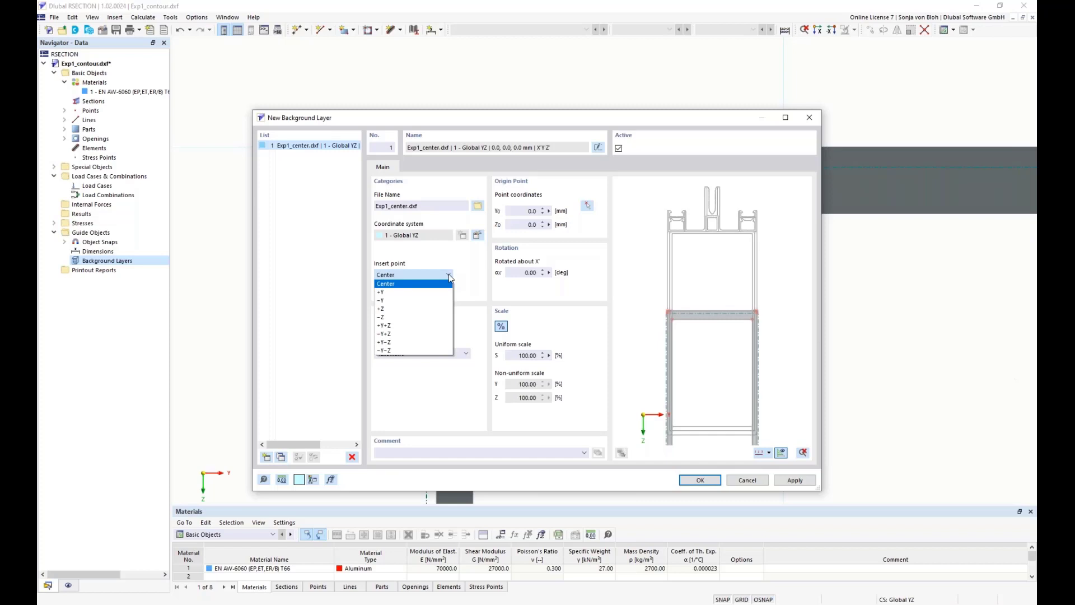
{"action": "left_click", "coordinate": [413, 292]}
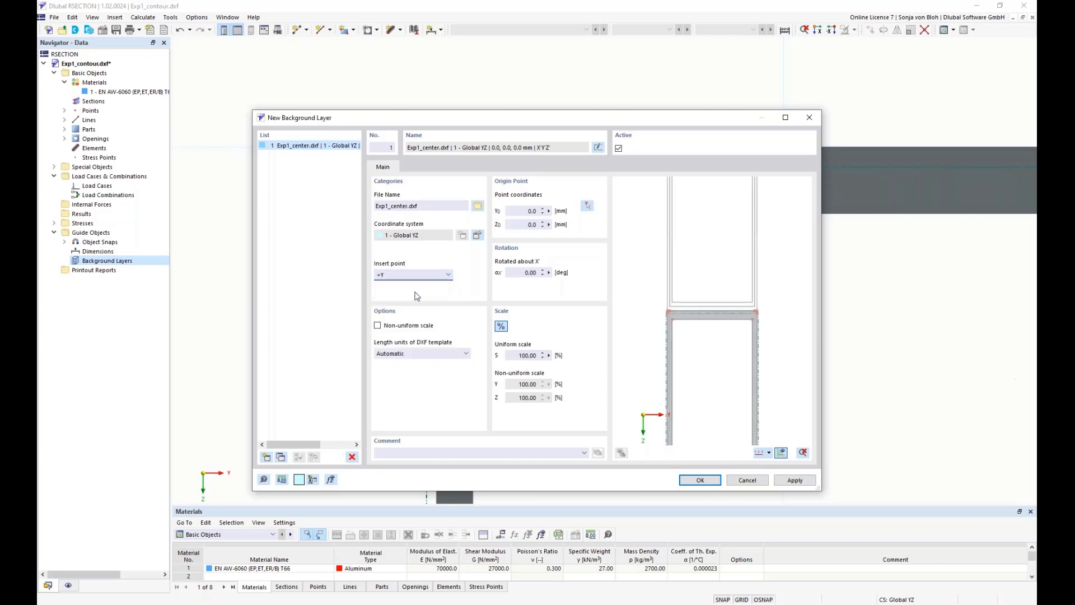
{"action": "left_click", "coordinate": [517, 211]}
{"action": "left_click", "coordinate": [529, 224]}
{"action": "left_click", "coordinate": [543, 274]}
{"action": "type", "text": "180"}
{"action": "left_click", "coordinate": [526, 225]}
{"action": "middle_click_drag", "start_coordinate": [684, 358], "coordinate": [687, 242]}
{"action": "scroll", "coordinate": [687, 242], "scroll_direction": "down", "scroll_amount": 2}
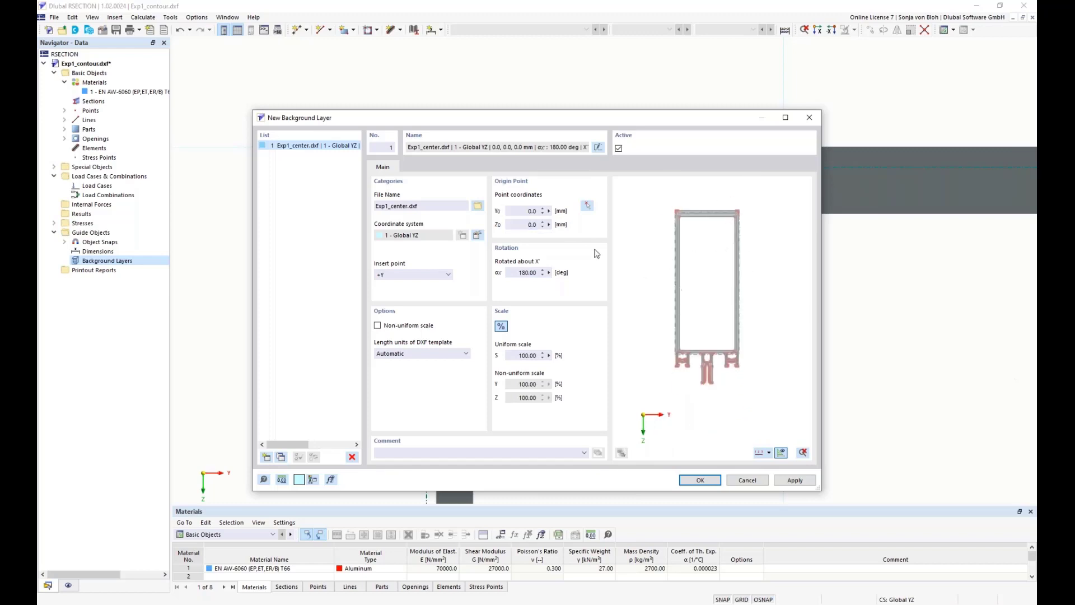
{"action": "scroll", "coordinate": [700, 247], "scroll_direction": "up", "scroll_amount": 1}
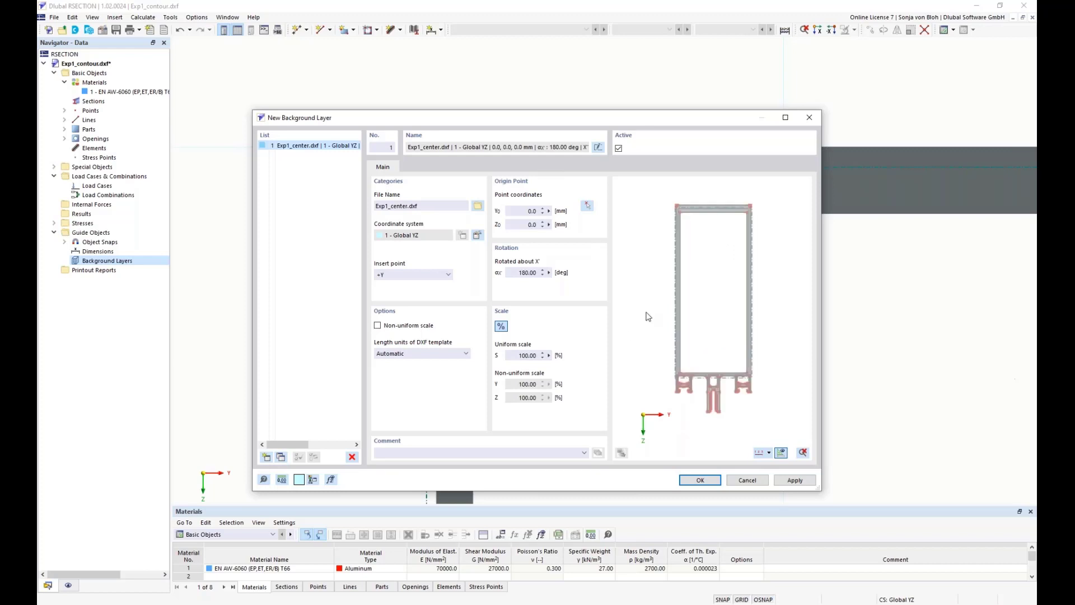
{"action": "left_click", "coordinate": [693, 481]}
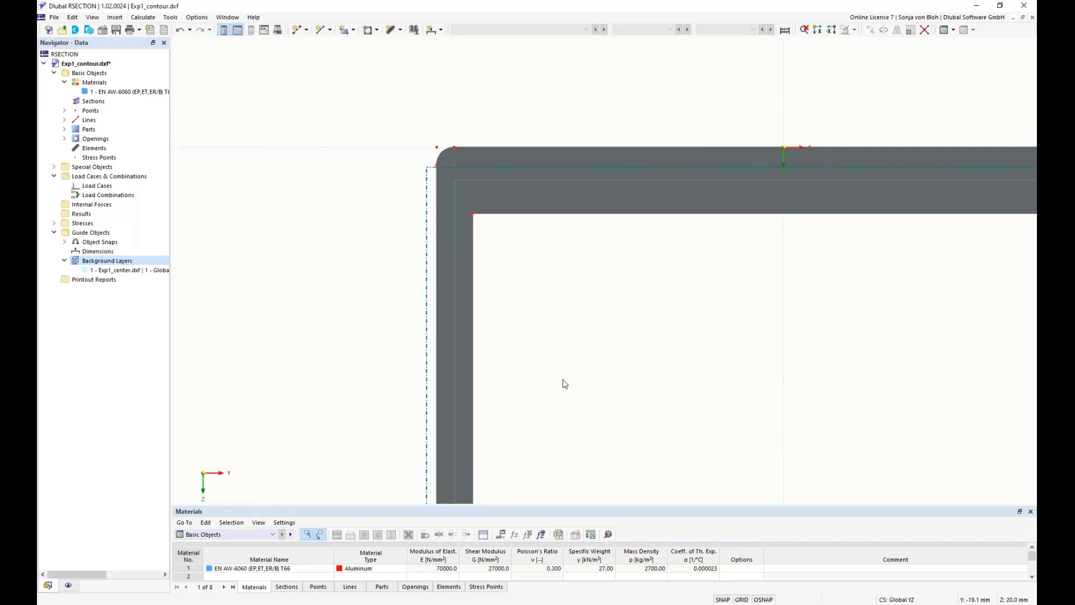
Review the snapping options of the Standard object snap and close it without changes
{"action": "left_click", "coordinate": [64, 242]}
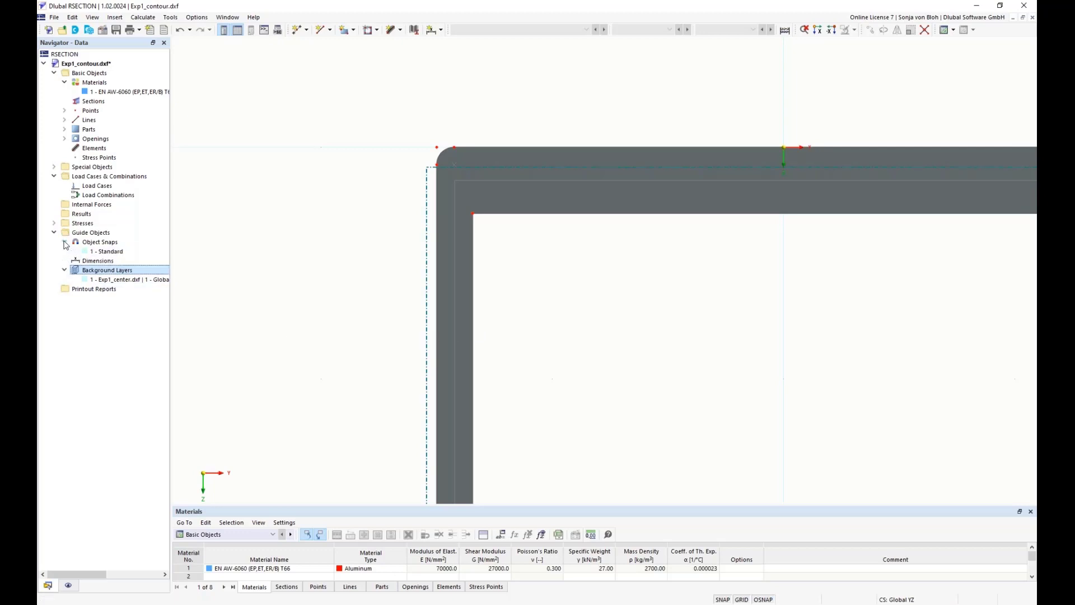
{"action": "left_click", "coordinate": [109, 252]}
{"action": "double_click", "coordinate": [108, 252]}
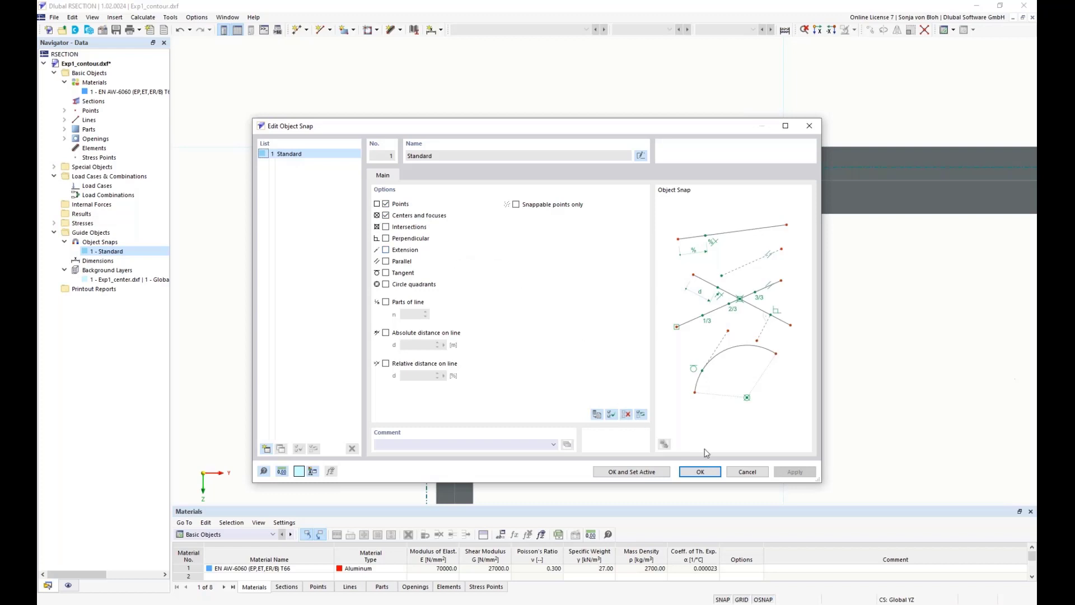
{"action": "left_click", "coordinate": [747, 472]}
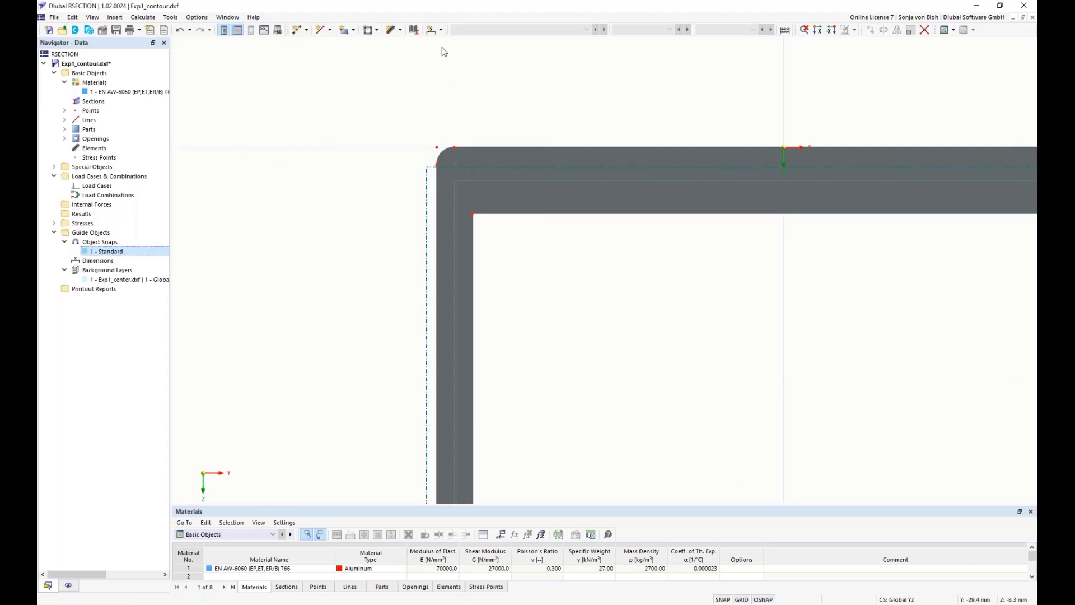
Dimension the left wall's thickness at the profile's upper-left corner as a linear projection in Y, offset about -5.1 mm
{"action": "left_click", "coordinate": [442, 30]}
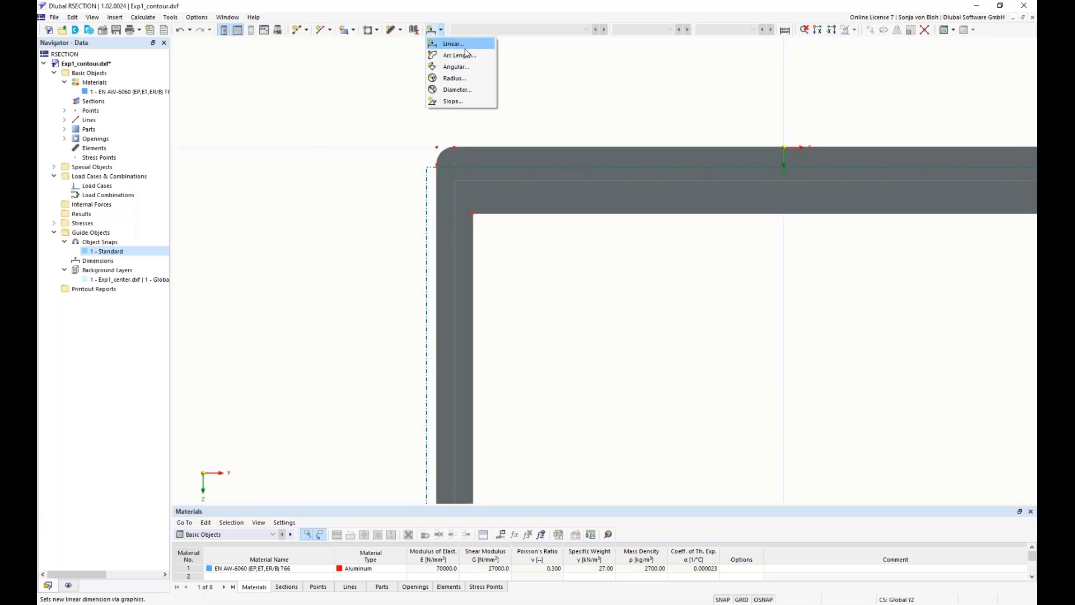
{"action": "left_click", "coordinate": [463, 45]}
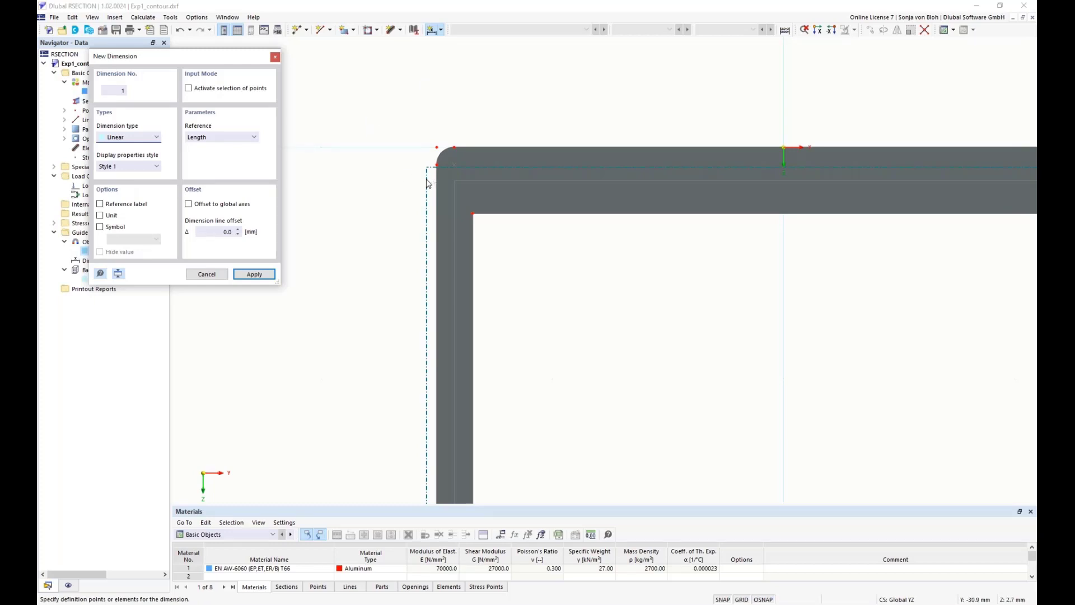
{"action": "left_click", "coordinate": [439, 166]}
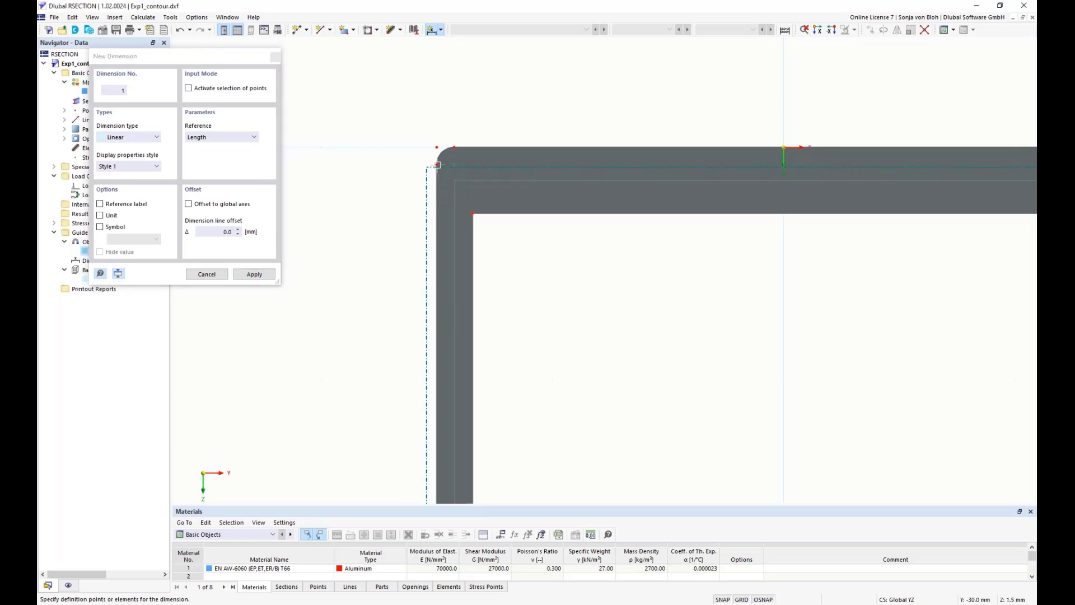
{"action": "left_click", "coordinate": [473, 213]}
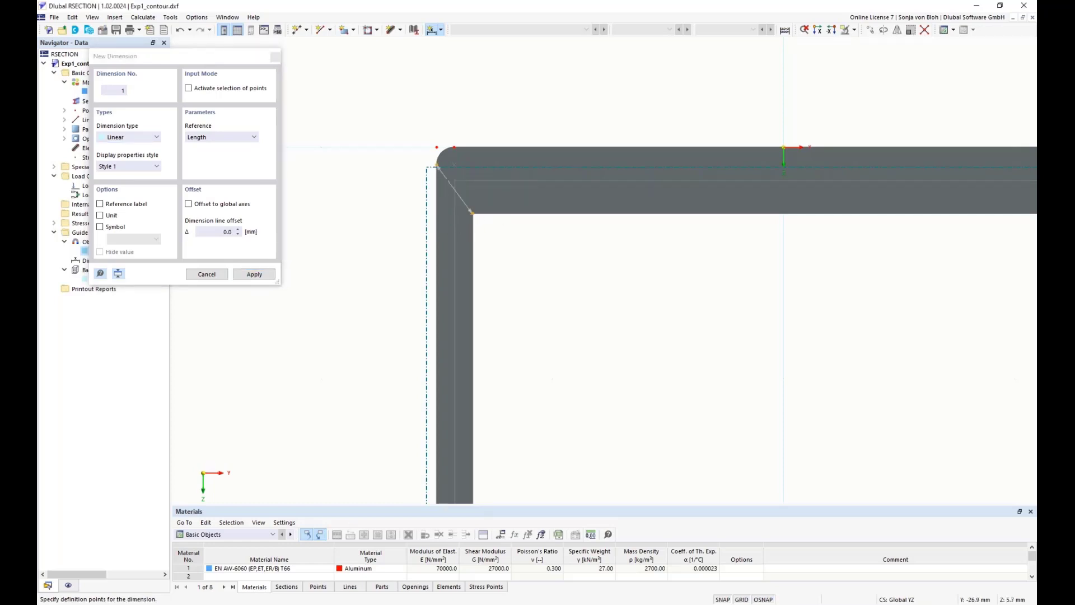
{"action": "left_click", "coordinate": [252, 139]}
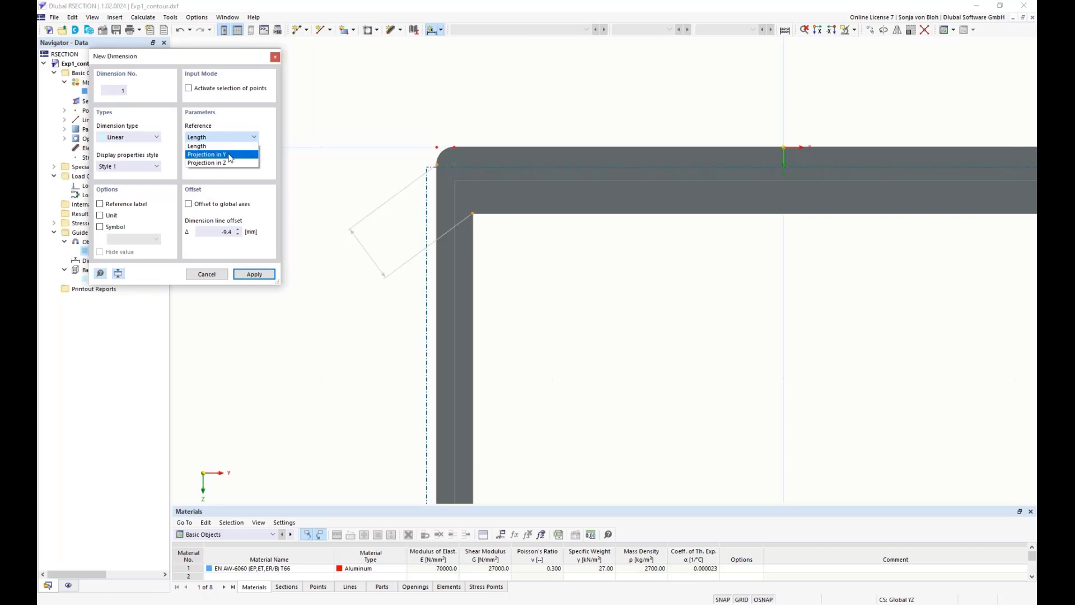
{"action": "left_click", "coordinate": [229, 154]}
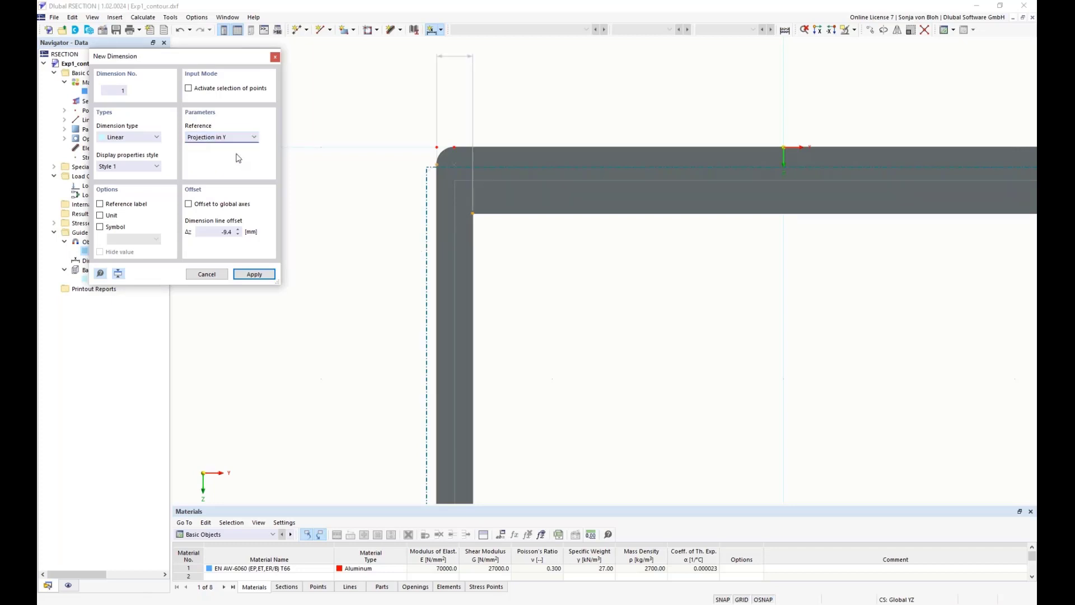
{"action": "left_click", "coordinate": [451, 106]}
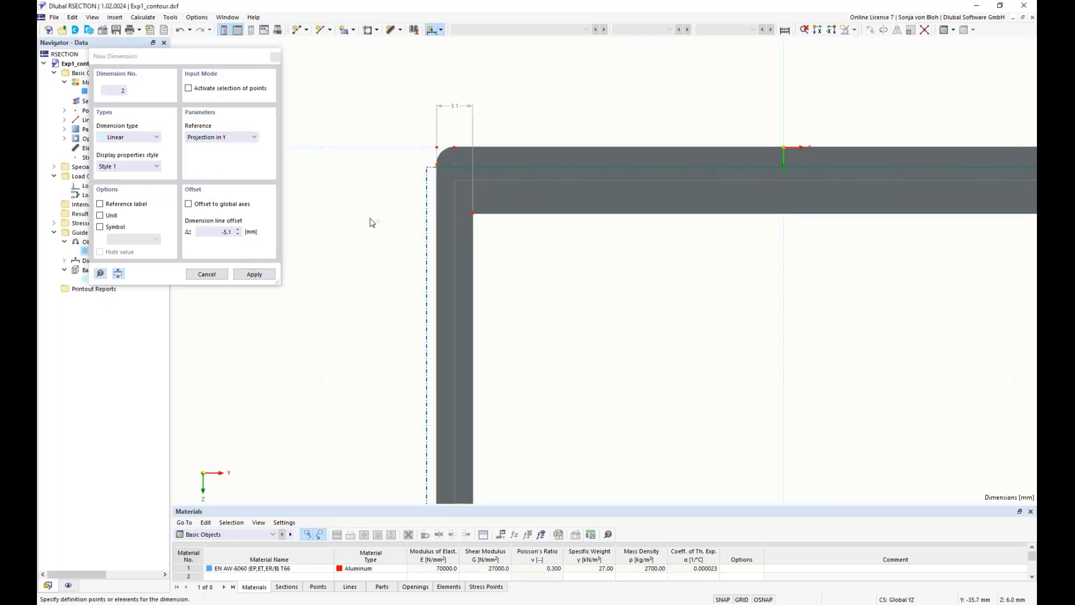
Dimension the top wall's thickness at the upper-left corner as a linear projection in Z, offset about -7.9 mm
{"action": "left_click", "coordinate": [454, 148]}
{"action": "left_click", "coordinate": [473, 213]}
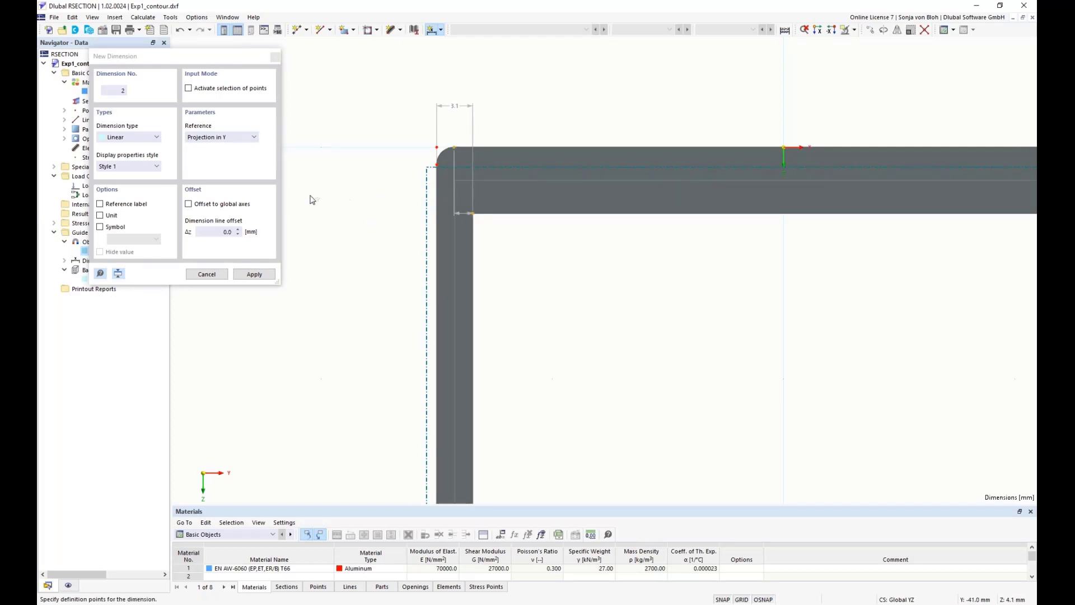
{"action": "left_click", "coordinate": [223, 139]}
{"action": "left_click", "coordinate": [215, 164]}
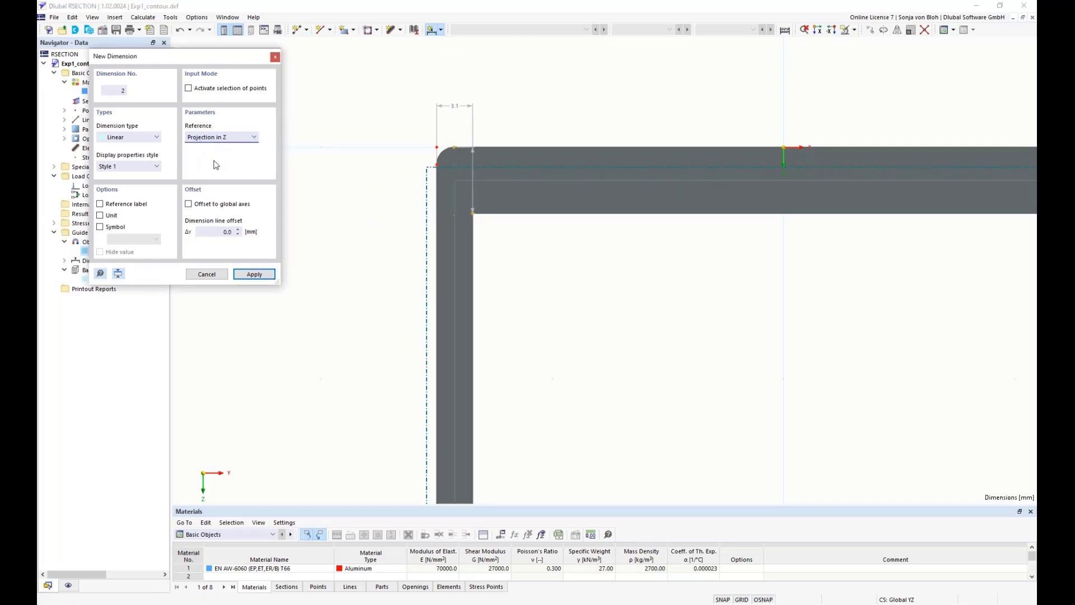
{"action": "left_click", "coordinate": [362, 183]}
{"action": "scroll", "coordinate": [345, 308], "scroll_direction": "down", "scroll_amount": 3}
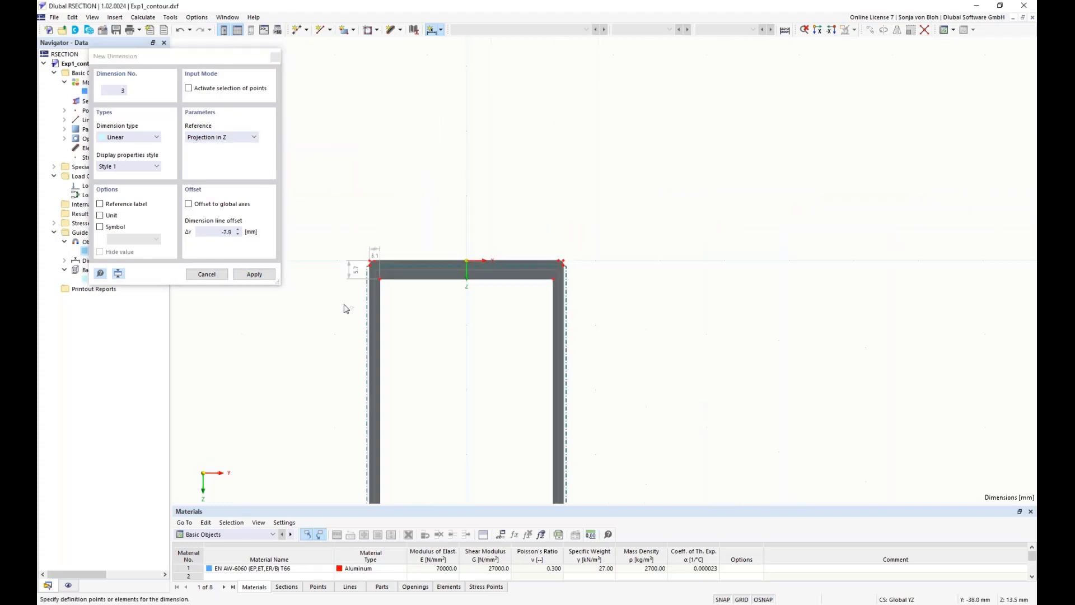
{"action": "scroll", "coordinate": [362, 271], "scroll_direction": "down", "scroll_amount": 2}
{"action": "scroll", "coordinate": [385, 401], "scroll_direction": "up", "scroll_amount": 5}
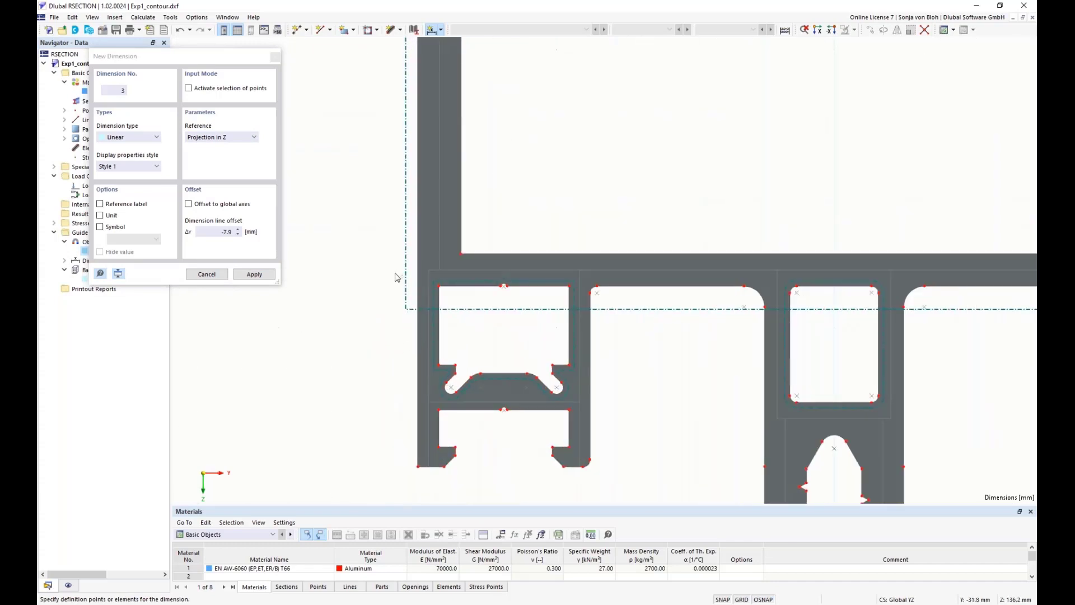
Dimension the horizontal wall's thickness at the main chamber's lower-left corner as a linear projection in Z, offset about -5.3 mm
{"action": "left_click", "coordinate": [461, 253]}
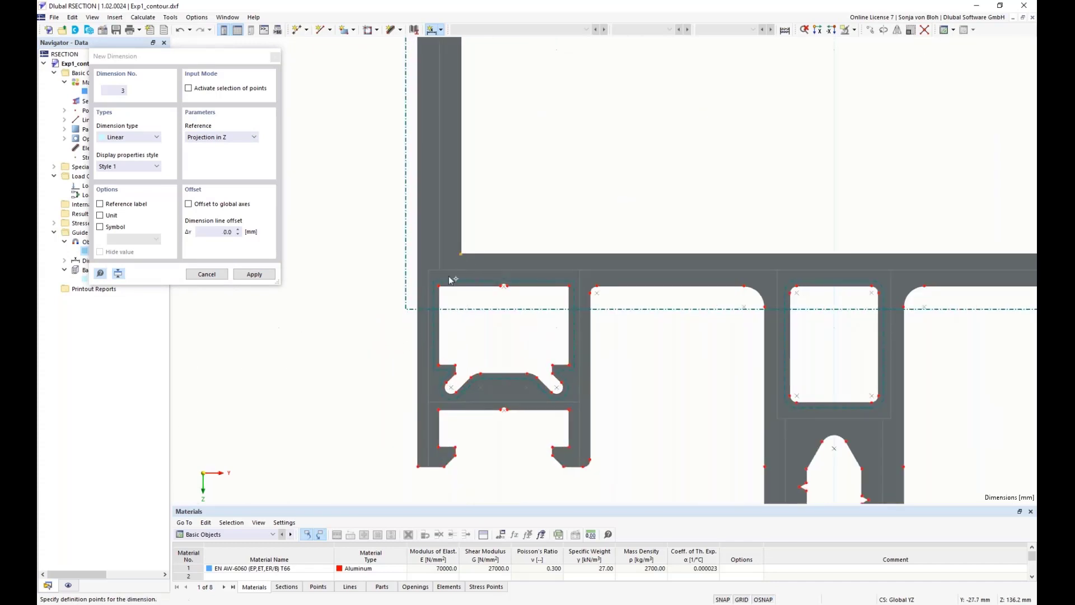
{"action": "left_click", "coordinate": [438, 283]}
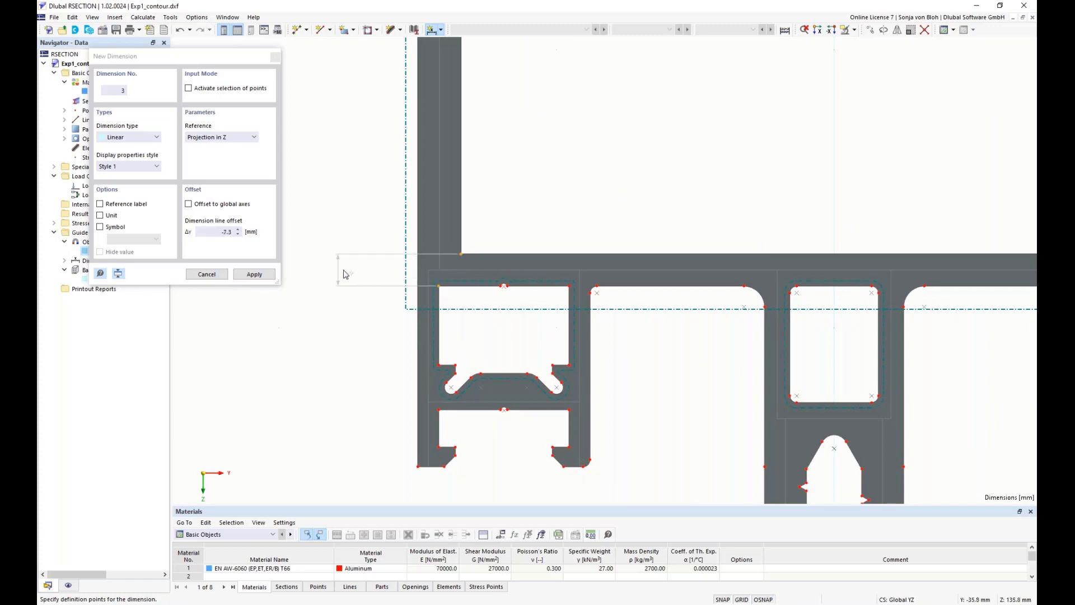
{"action": "left_click", "coordinate": [367, 274]}
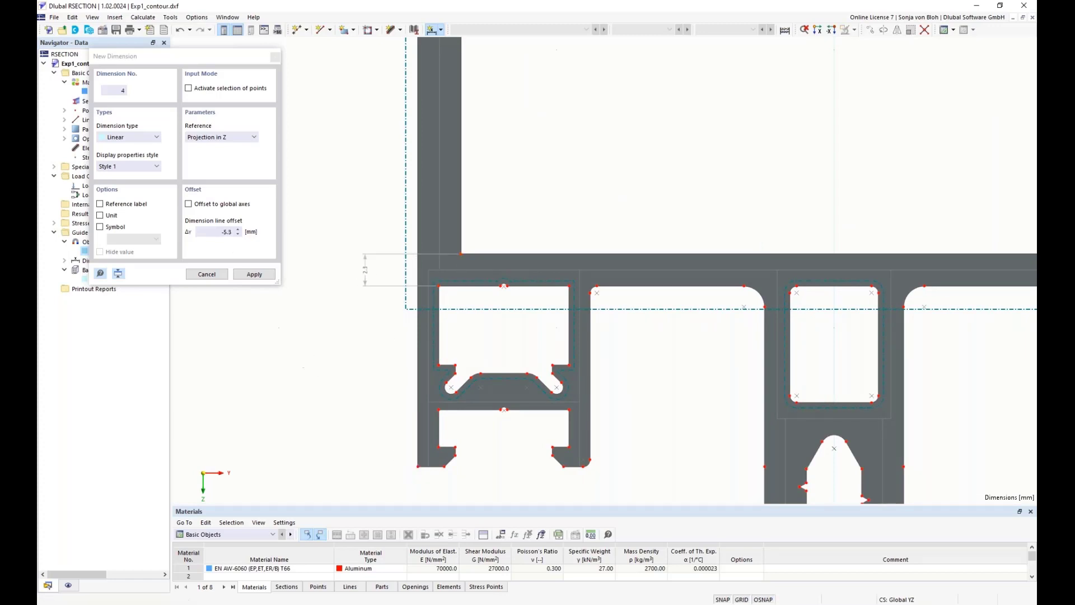
Dimension the thickness of both legs of the lower-left channel as linear projections in Y, placed just below the legs
{"action": "left_click", "coordinate": [234, 138]}
{"action": "left_click", "coordinate": [226, 154]}
{"action": "scroll", "coordinate": [452, 473], "scroll_direction": "up", "scroll_amount": 1}
{"action": "left_click", "coordinate": [412, 466]}
{"action": "left_click", "coordinate": [436, 398]}
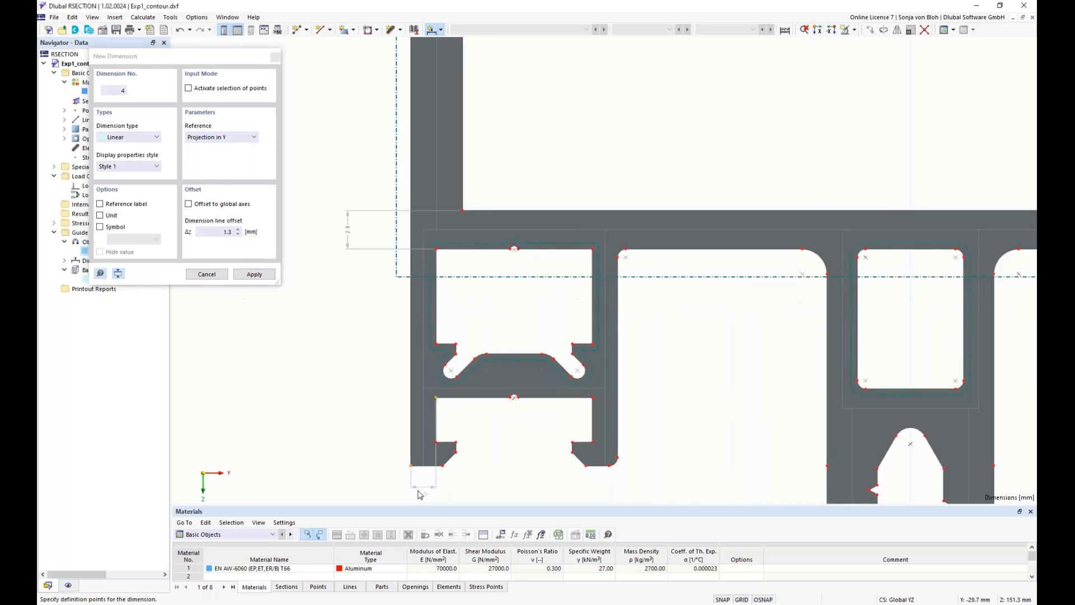
{"action": "left_click", "coordinate": [428, 495]}
{"action": "left_click", "coordinate": [592, 443]}
{"action": "left_click", "coordinate": [617, 457]}
{"action": "left_click", "coordinate": [614, 500]}
Dimension the thickness of both central serrated legs as linear projections in Y at their lower ends, the right one offset about 2.7 mm
{"action": "scroll", "coordinate": [504, 412], "scroll_direction": "down", "scroll_amount": 5}
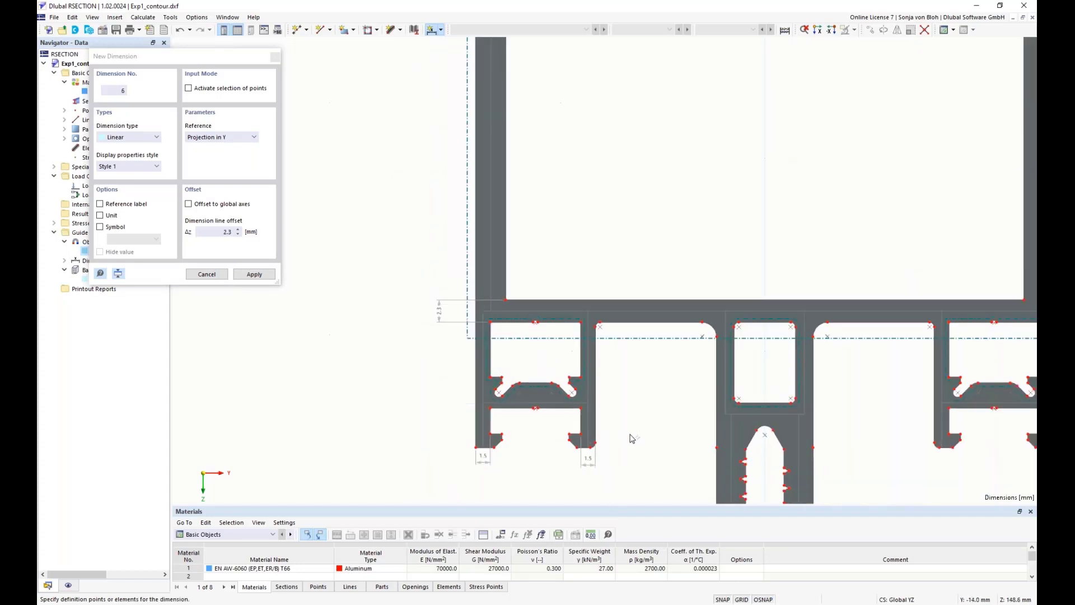
{"action": "scroll", "coordinate": [560, 448], "scroll_direction": "up", "scroll_amount": 3}
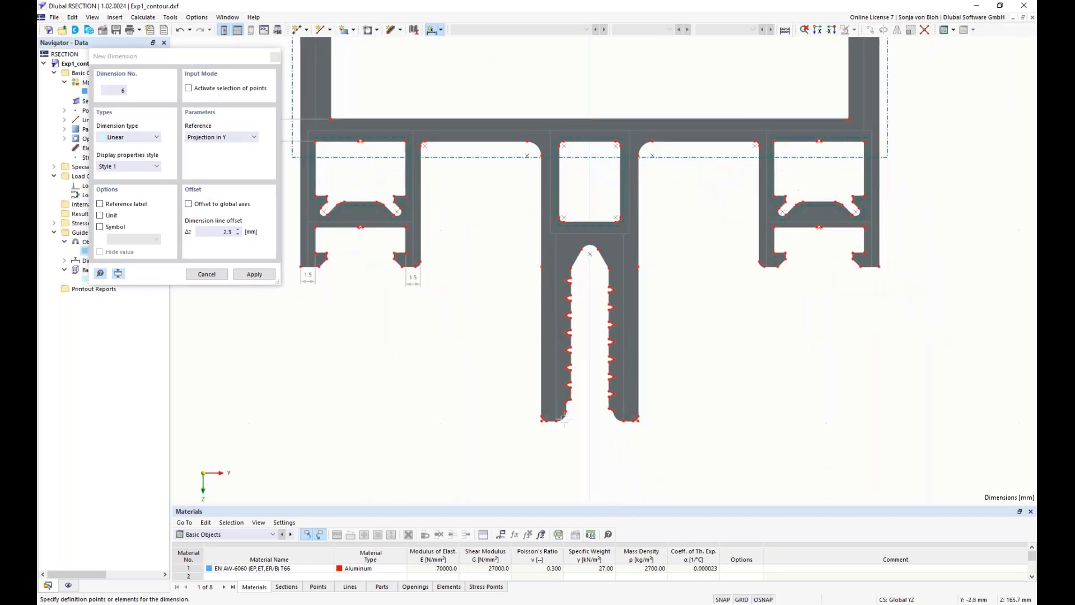
{"action": "left_click", "coordinate": [525, 417]}
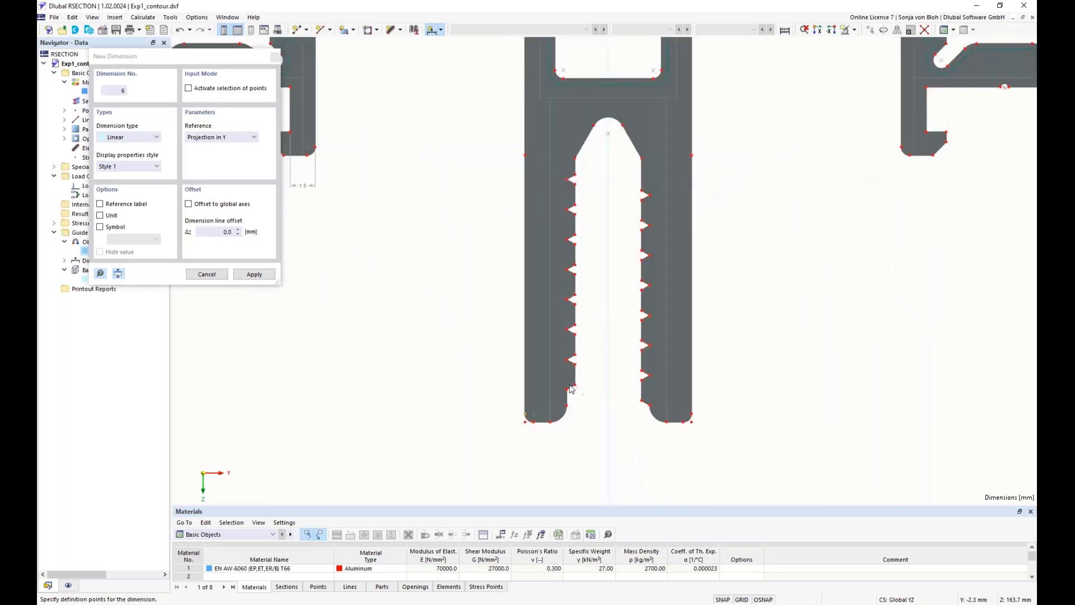
{"action": "left_click", "coordinate": [574, 384]}
{"action": "left_click", "coordinate": [569, 455]}
{"action": "left_click", "coordinate": [642, 401]}
{"action": "left_click", "coordinate": [690, 417]}
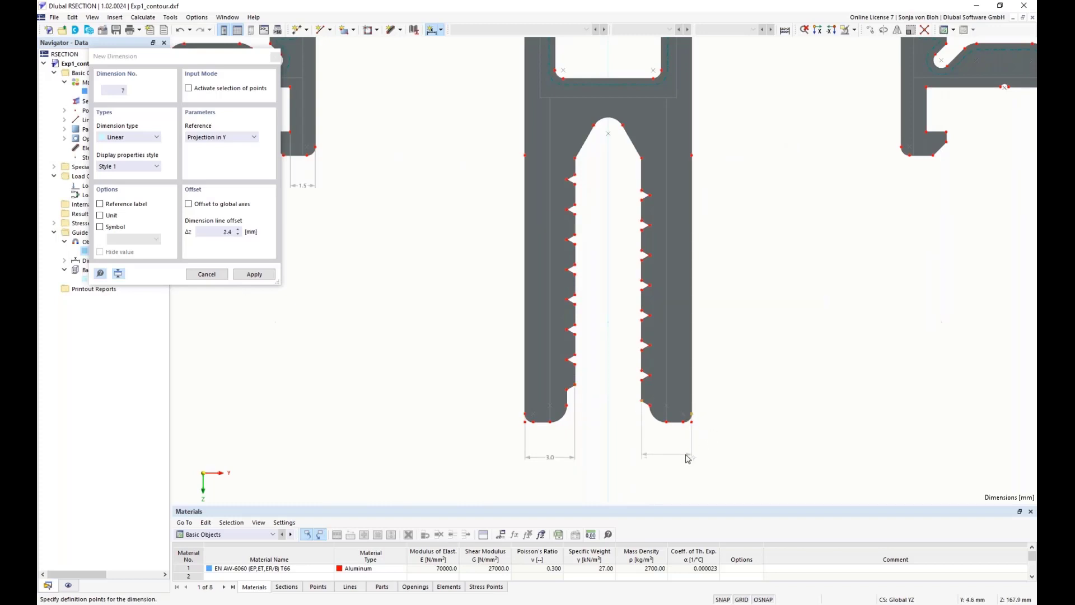
{"action": "left_click", "coordinate": [688, 458]}
Add a standard point at the apex of the central slot's arc, at Y 0.0 and Z 147.7 mm
{"action": "scroll", "coordinate": [699, 473], "scroll_direction": "down", "scroll_amount": 3}
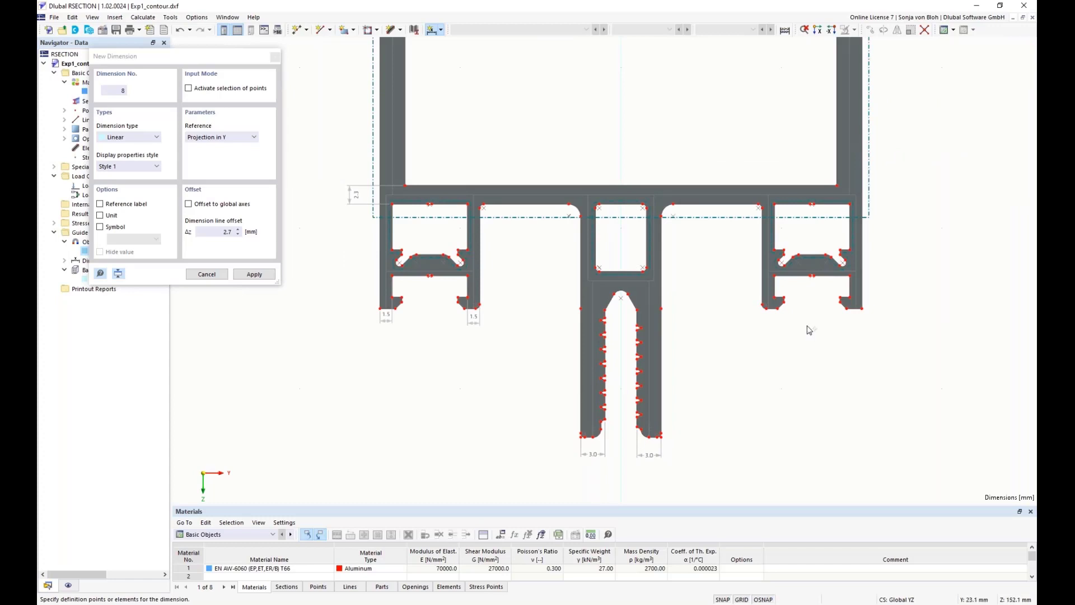
{"action": "scroll", "coordinate": [771, 339], "scroll_direction": "up", "scroll_amount": 1}
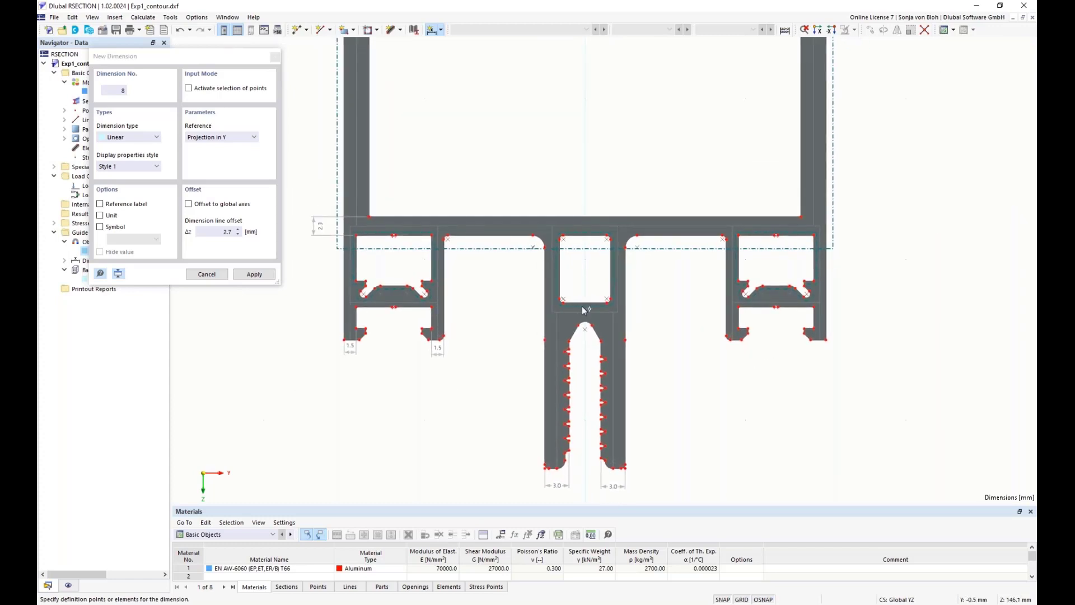
{"action": "scroll", "coordinate": [583, 304], "scroll_direction": "up", "scroll_amount": 3}
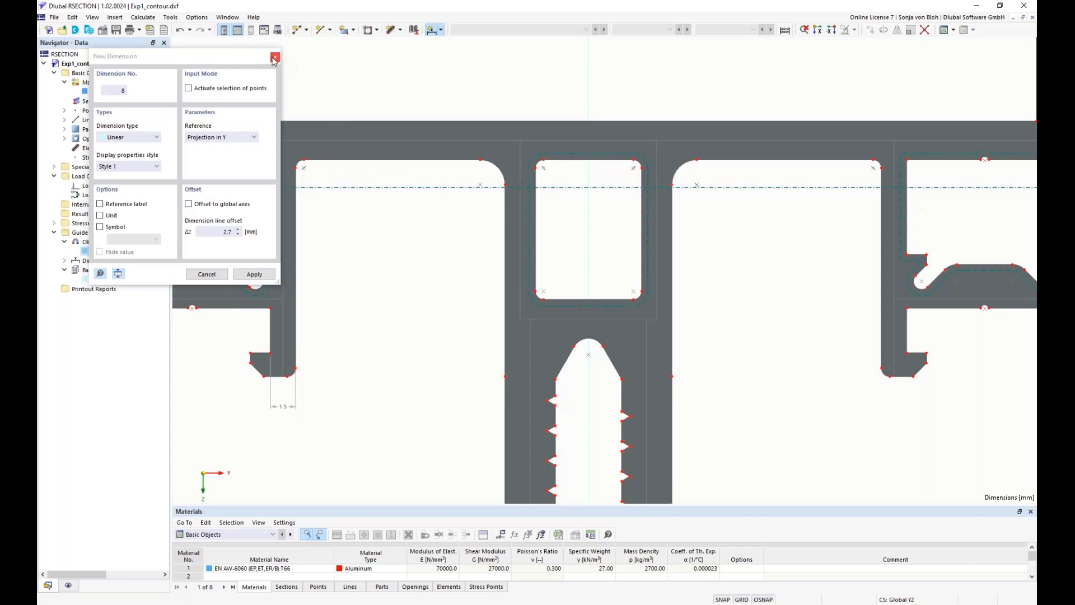
{"action": "key", "text": "Escape"}
{"action": "left_click", "coordinate": [306, 30]}
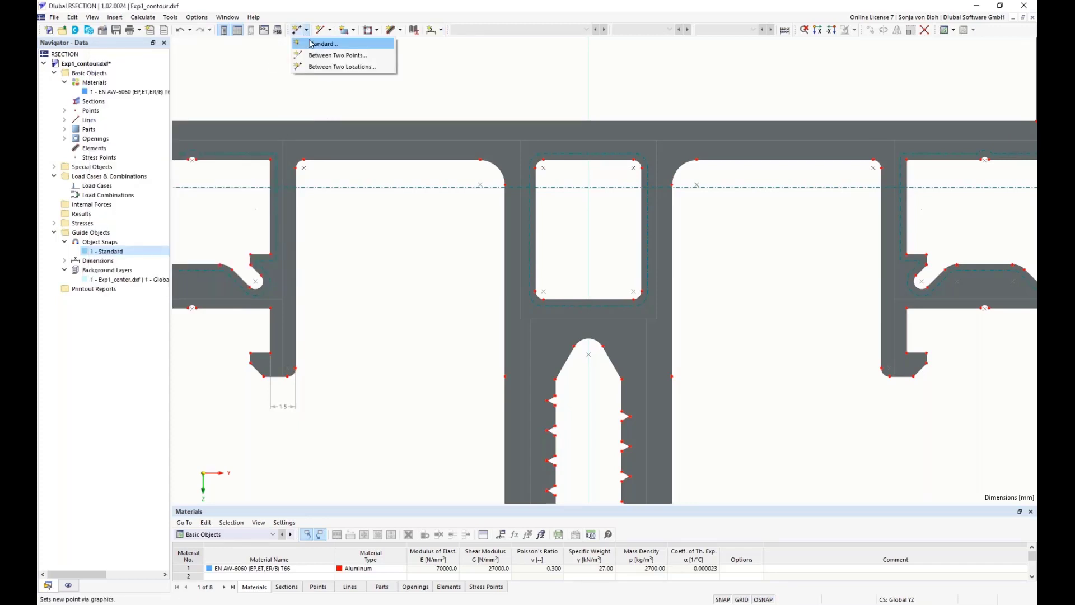
{"action": "left_click", "coordinate": [323, 44]}
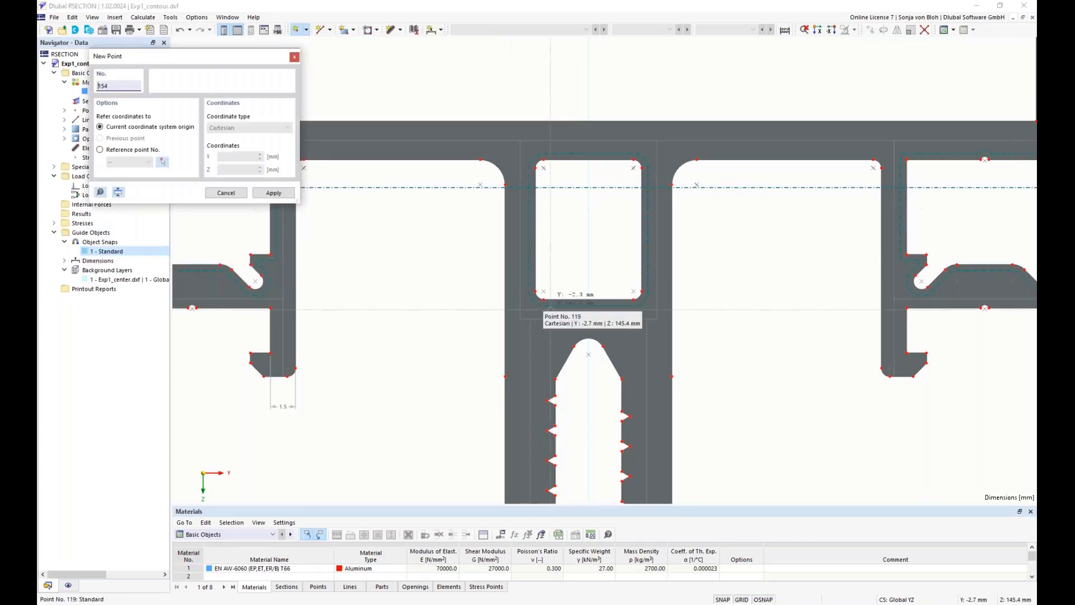
{"action": "left_click", "coordinate": [589, 339]}
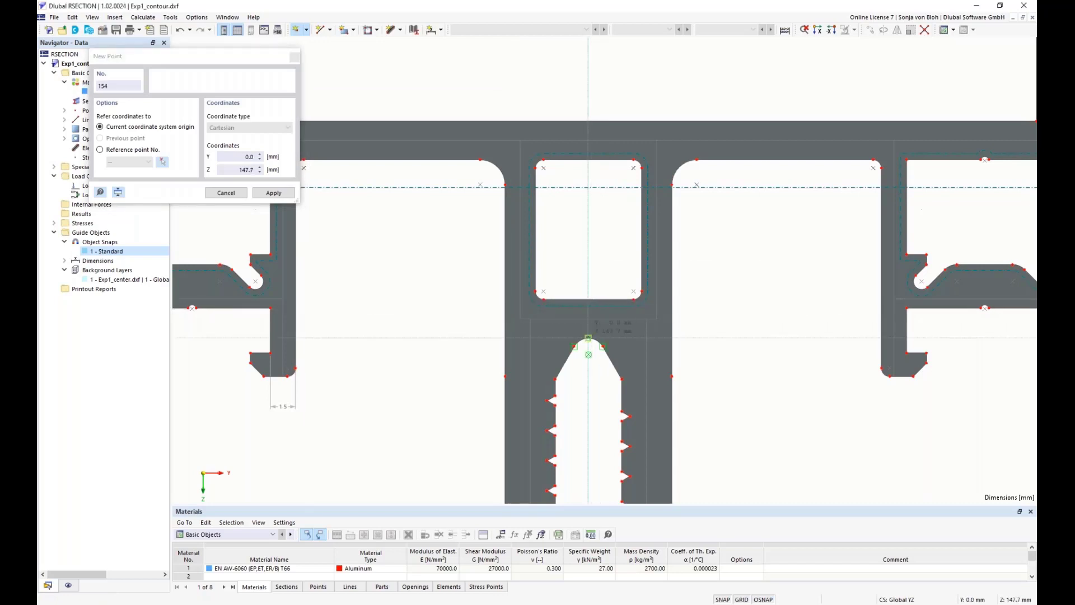
{"action": "key", "text": "Escape"}
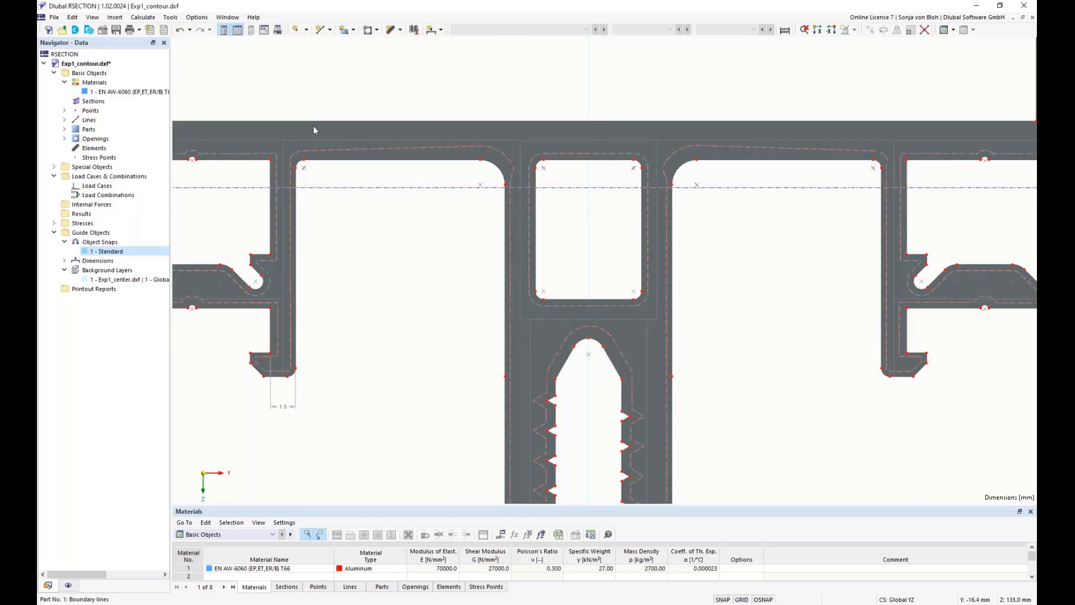
Dimension the wall between the central opening's lower edge and the slot apex as a linear projection in Z, offset about -4.8 mm
{"action": "left_click", "coordinate": [431, 30]}
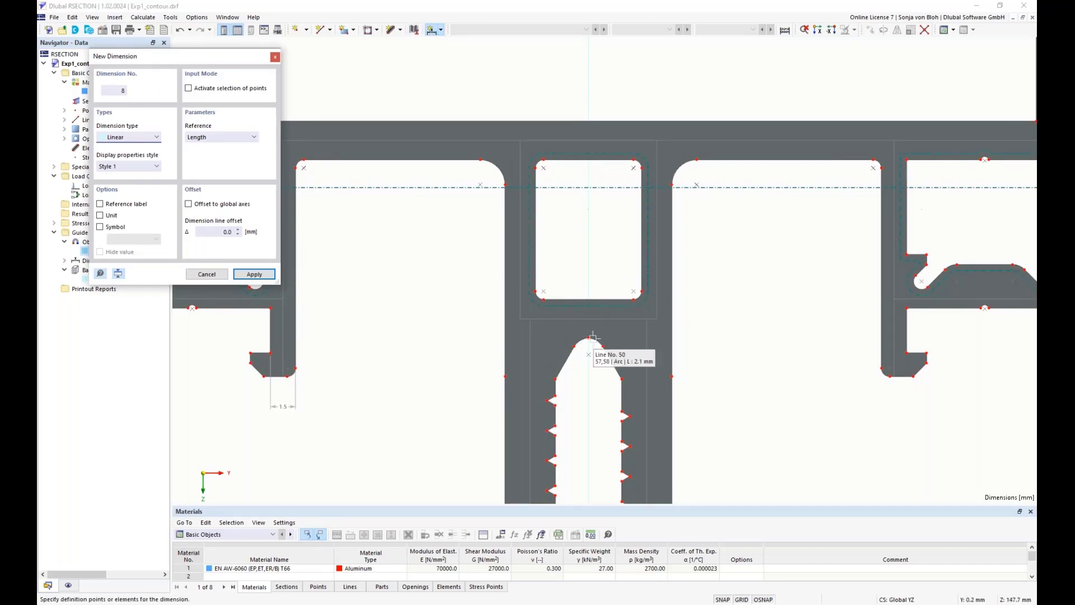
{"action": "left_click", "coordinate": [589, 336]}
{"action": "left_click", "coordinate": [543, 299]}
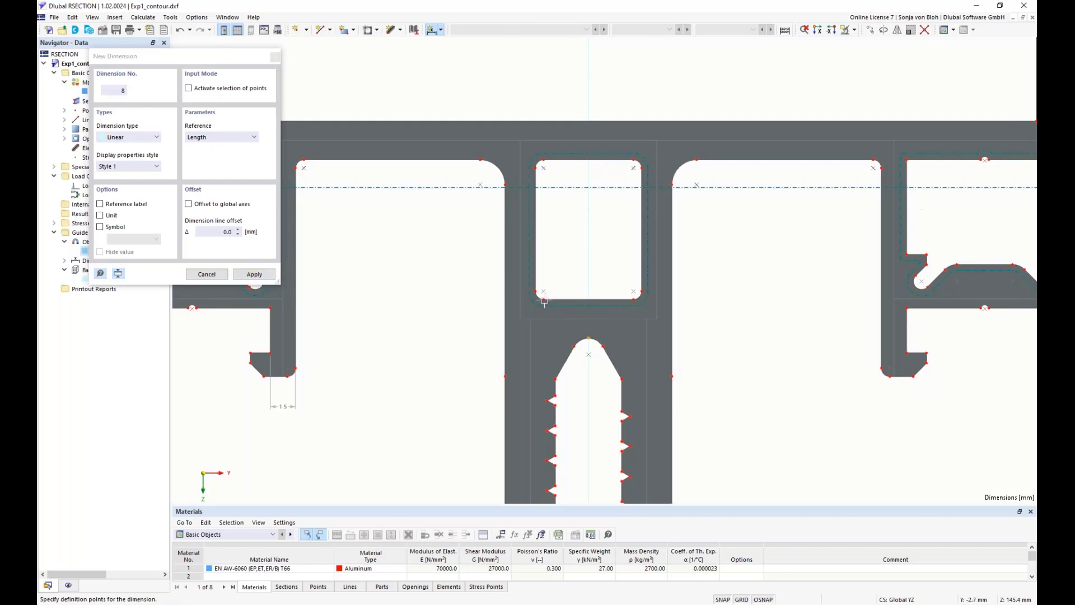
{"action": "left_click", "coordinate": [224, 138]}
{"action": "left_click", "coordinate": [223, 163]}
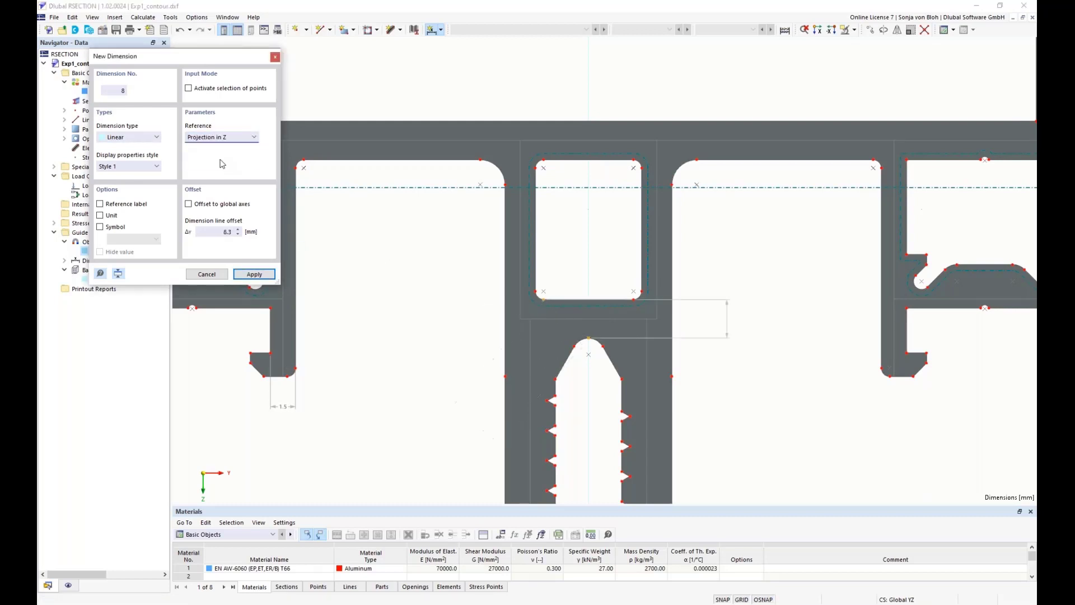
{"action": "left_click", "coordinate": [486, 318]}
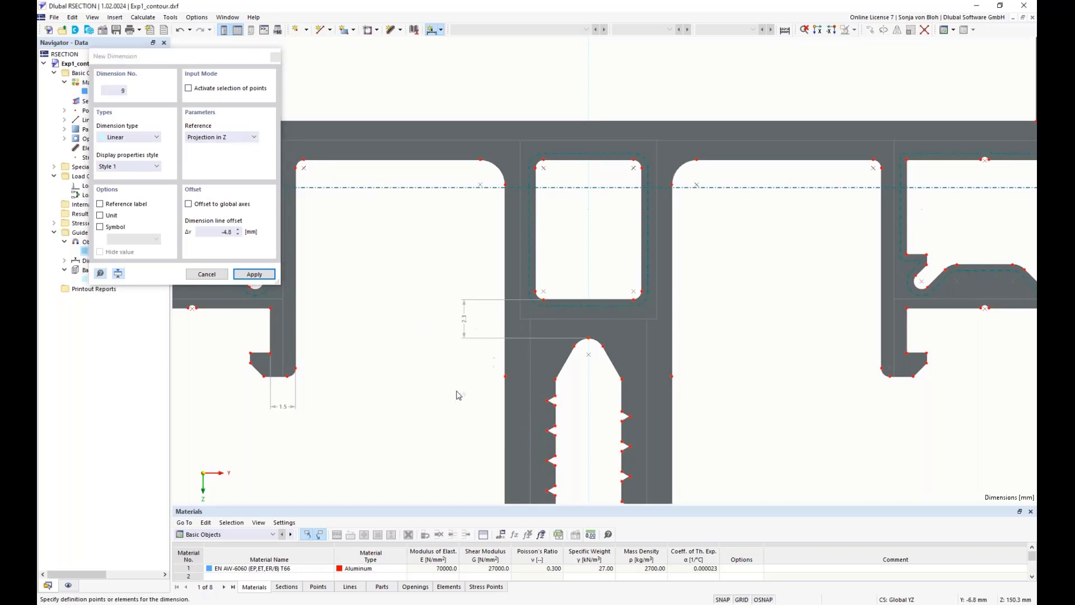
{"action": "scroll", "coordinate": [422, 377], "scroll_direction": "down", "scroll_amount": 4}
{"action": "key", "text": "Escape"}
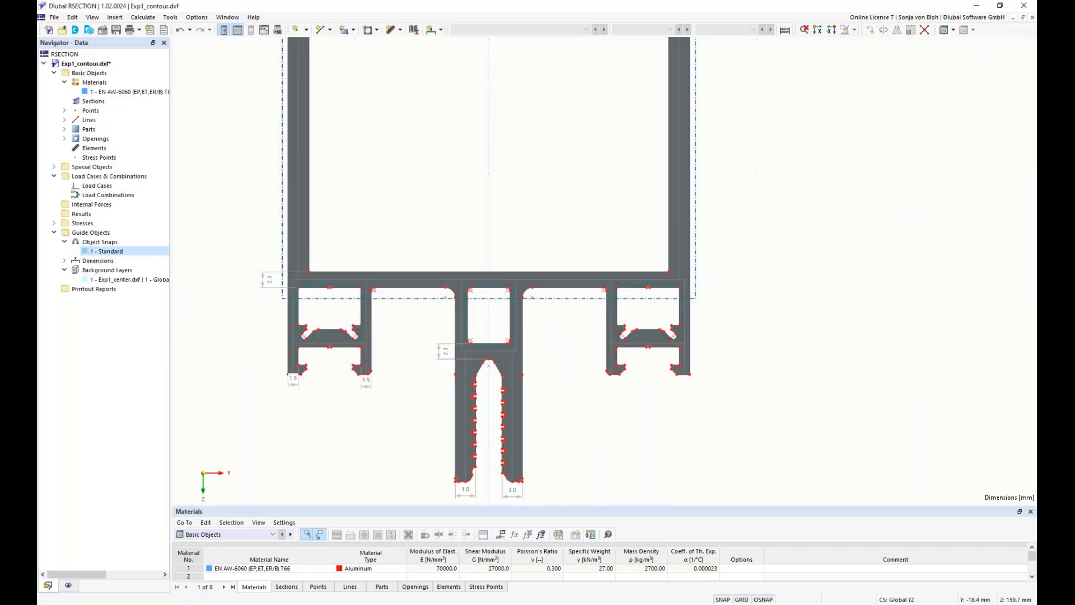
Examine the profile's upper wall dimensions and the element types available for creating new elements
{"action": "scroll", "coordinate": [331, 420], "scroll_direction": "down", "scroll_amount": 3}
{"action": "scroll", "coordinate": [285, 303], "scroll_direction": "down", "scroll_amount": 2}
{"action": "middle_click_drag", "start_coordinate": [289, 269], "coordinate": [309, 377]}
{"action": "scroll", "coordinate": [299, 92], "scroll_direction": "up", "scroll_amount": 4}
{"action": "middle_click_drag", "start_coordinate": [325, 131], "coordinate": [281, 203]}
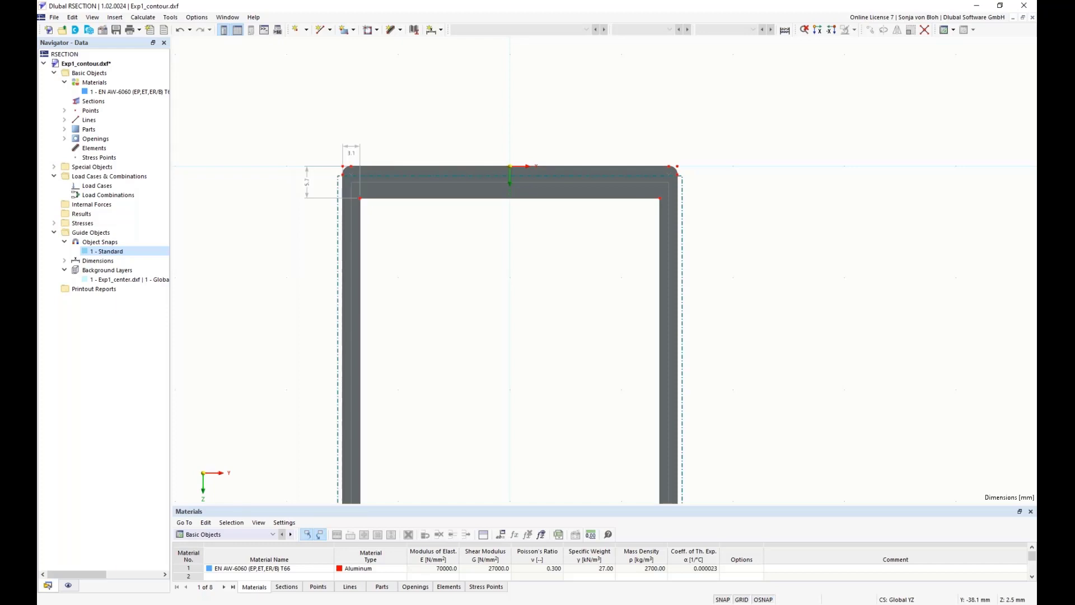
{"action": "left_click", "coordinate": [401, 30]}
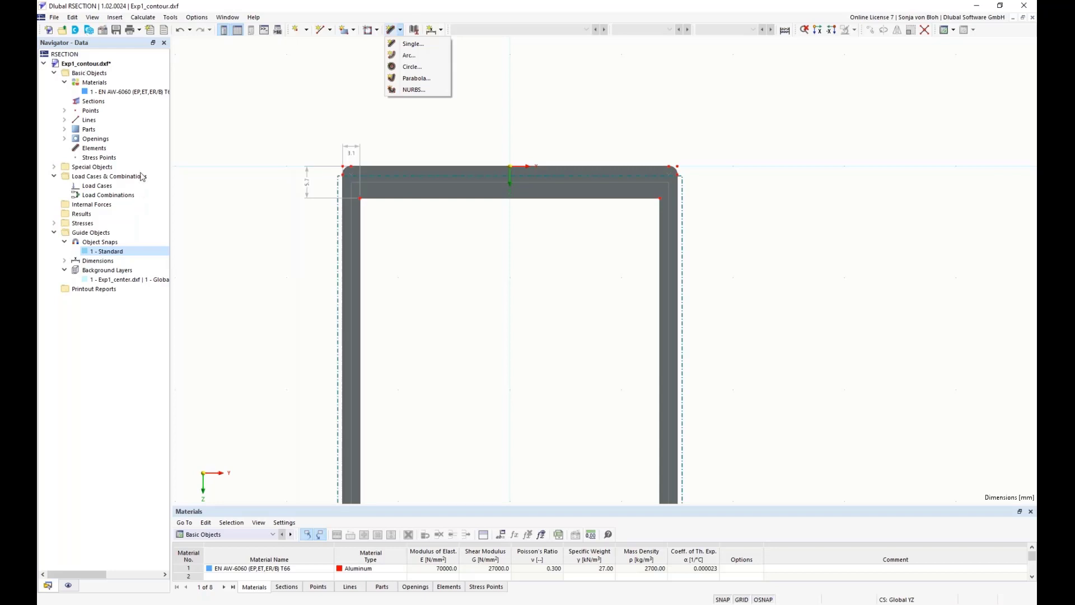
{"action": "left_click", "coordinate": [93, 148]}
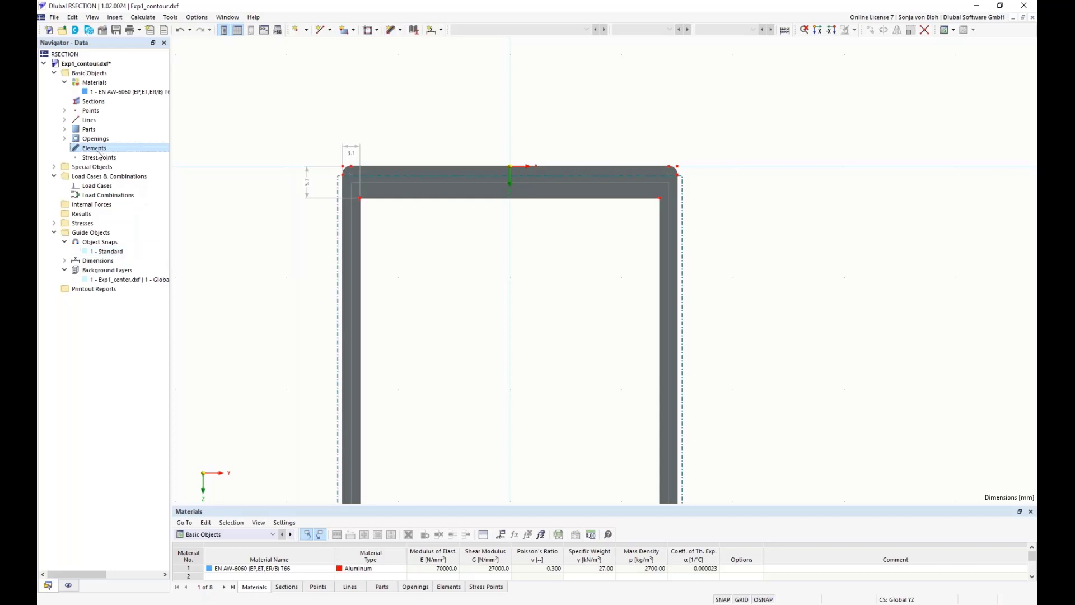
{"action": "right_click", "coordinate": [98, 155]}
{"action": "mouse_move", "coordinate": [163, 170]}
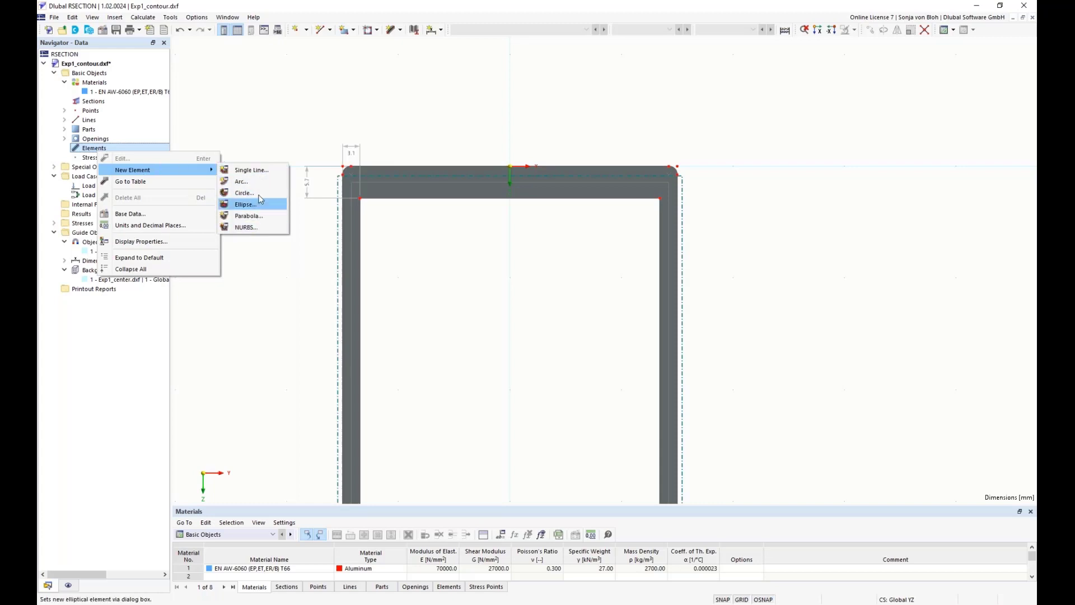
{"action": "left_click", "coordinate": [298, 105]}
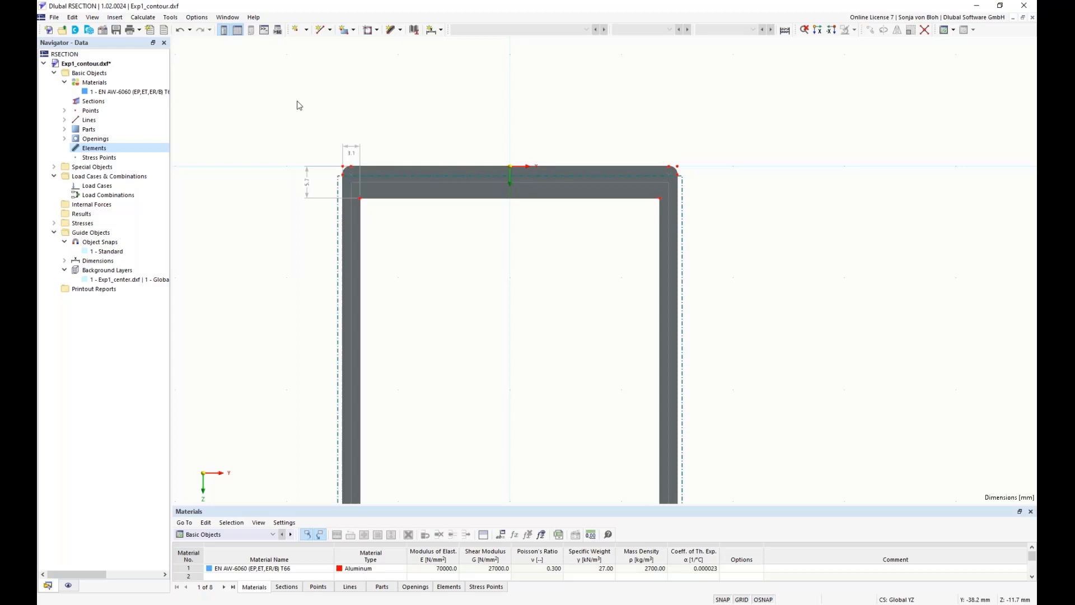
Draw a 5.7 mm thick single-line element along the top wall's centreline, from Y -28.4, Z 2.9 to Y 28.4, Z 2.9 mm
{"action": "left_click", "coordinate": [402, 30]}
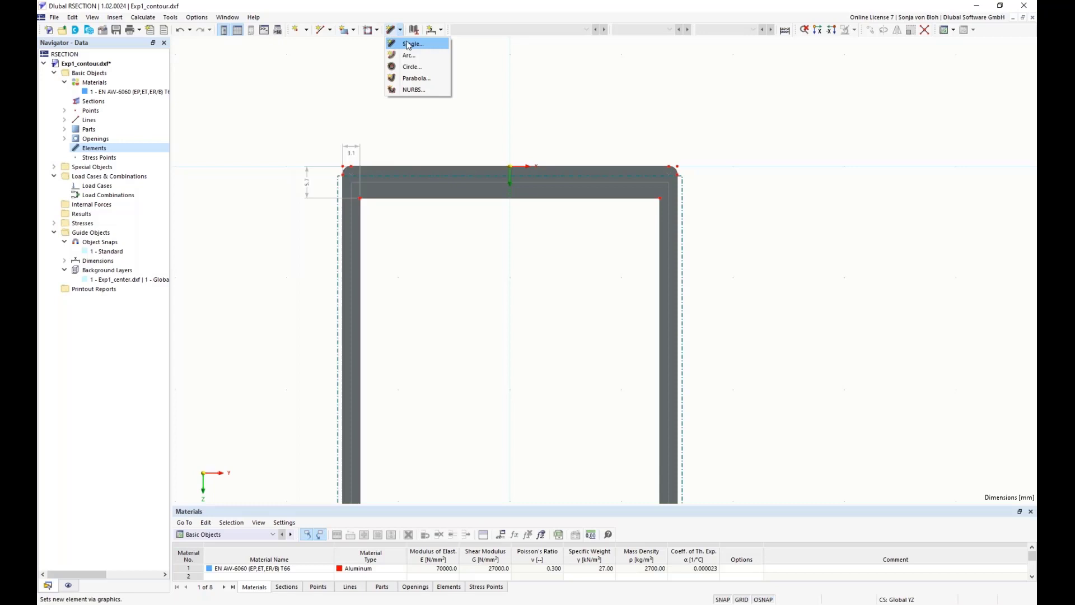
{"action": "left_click", "coordinate": [408, 45]}
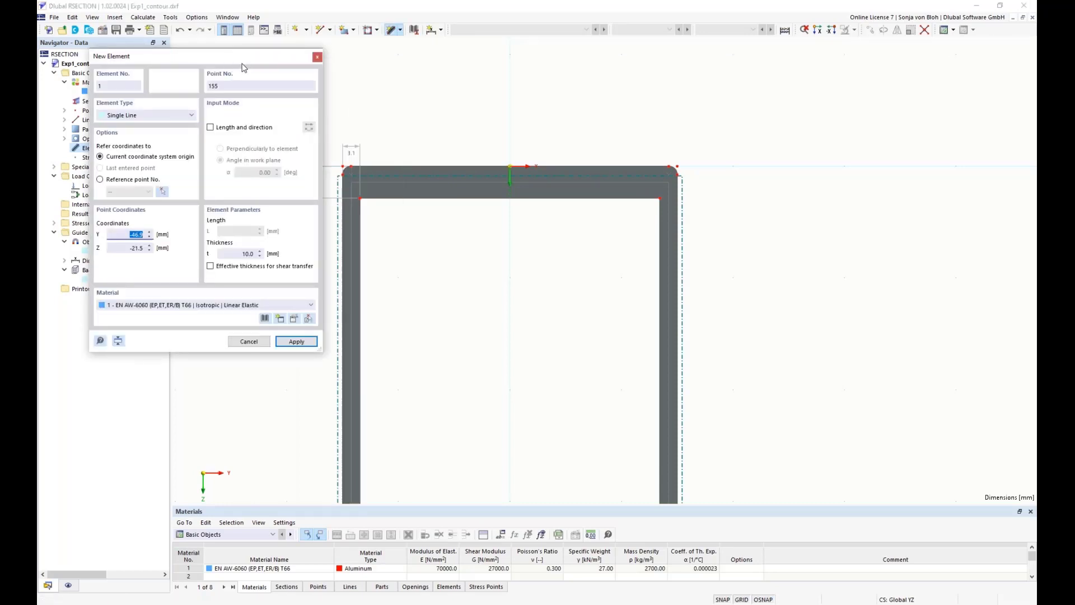
{"action": "left_click_drag", "start_coordinate": [243, 67], "coordinate": [200, 70]}
{"action": "left_click", "coordinate": [198, 256]}
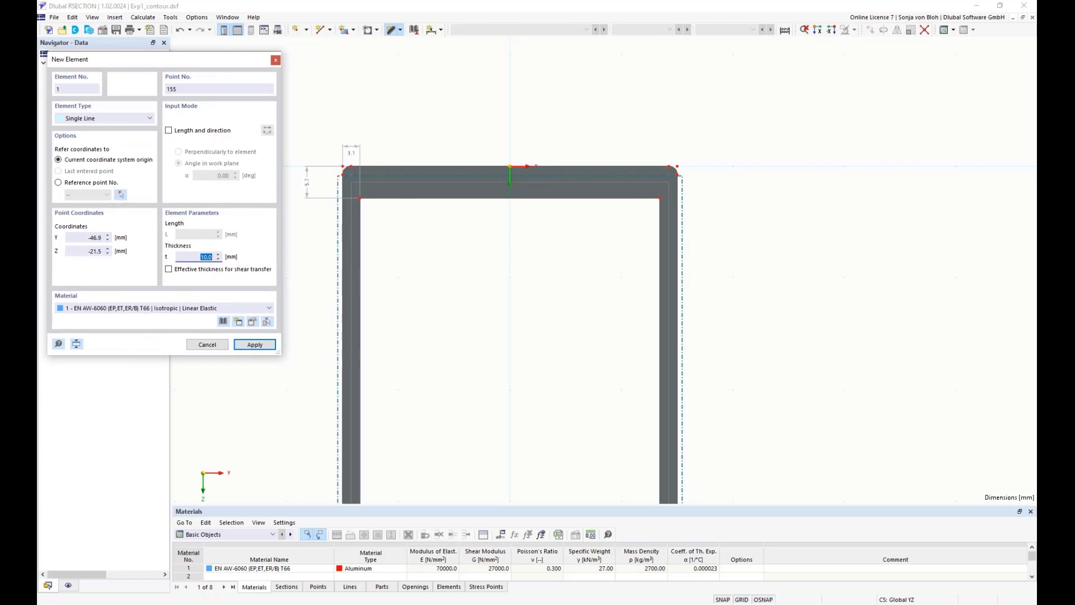
{"action": "type", "text": "5.7"}
{"action": "scroll", "coordinate": [376, 211], "scroll_direction": "up", "scroll_amount": 3}
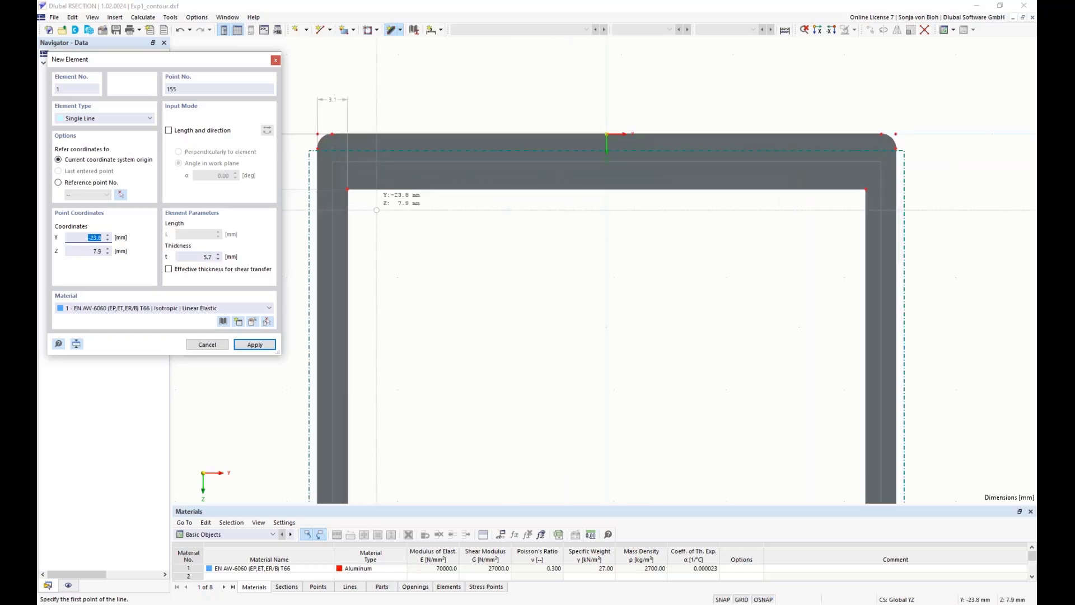
{"action": "left_click", "coordinate": [333, 161]}
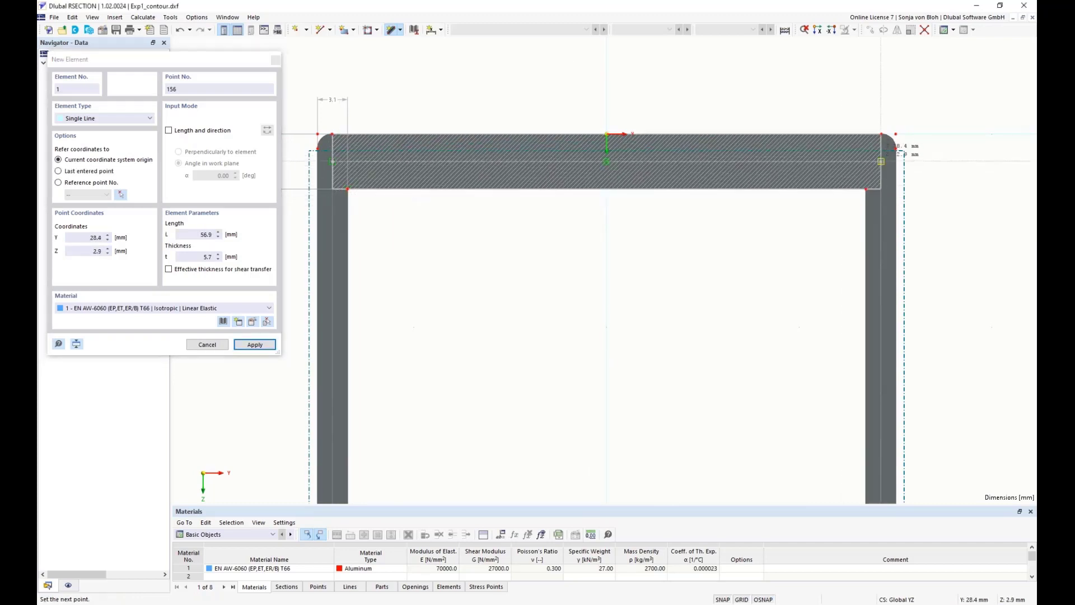
{"action": "left_click", "coordinate": [881, 161]}
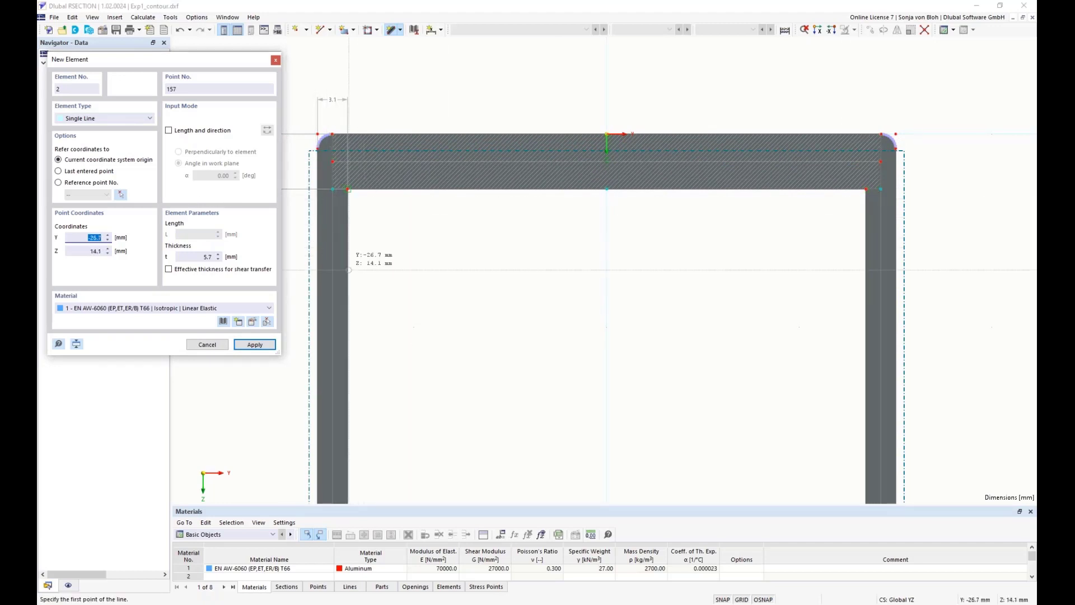
Draw a 3.1 mm thick single-line element down the left wall's centreline, from Y -28.4, Z 2.9 to Y -28.4, Z 135.8 mm
{"action": "left_click", "coordinate": [215, 257]}
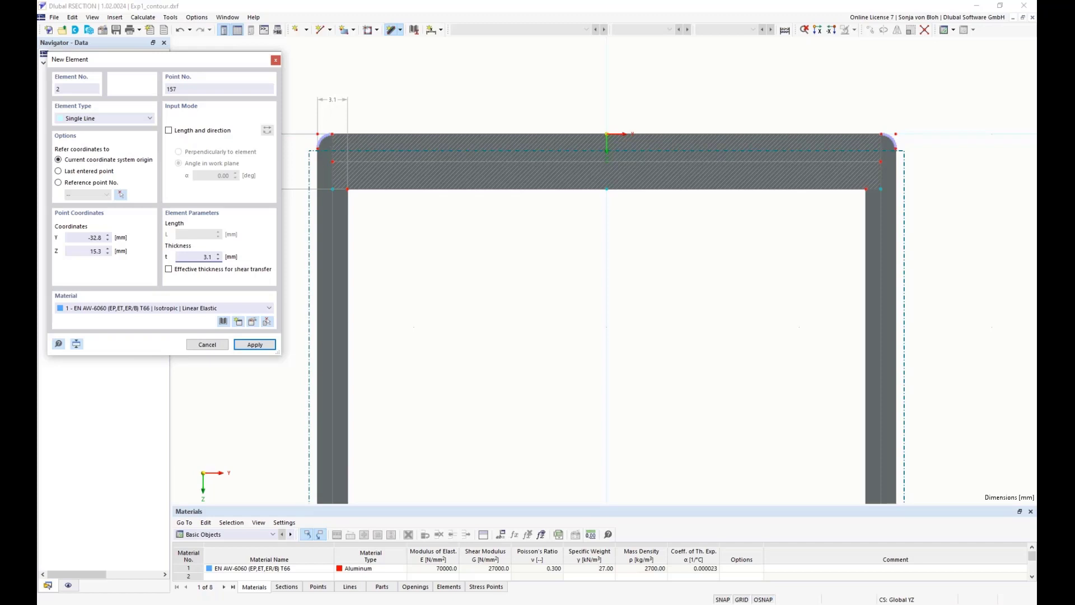
{"action": "left_click", "coordinate": [333, 161]}
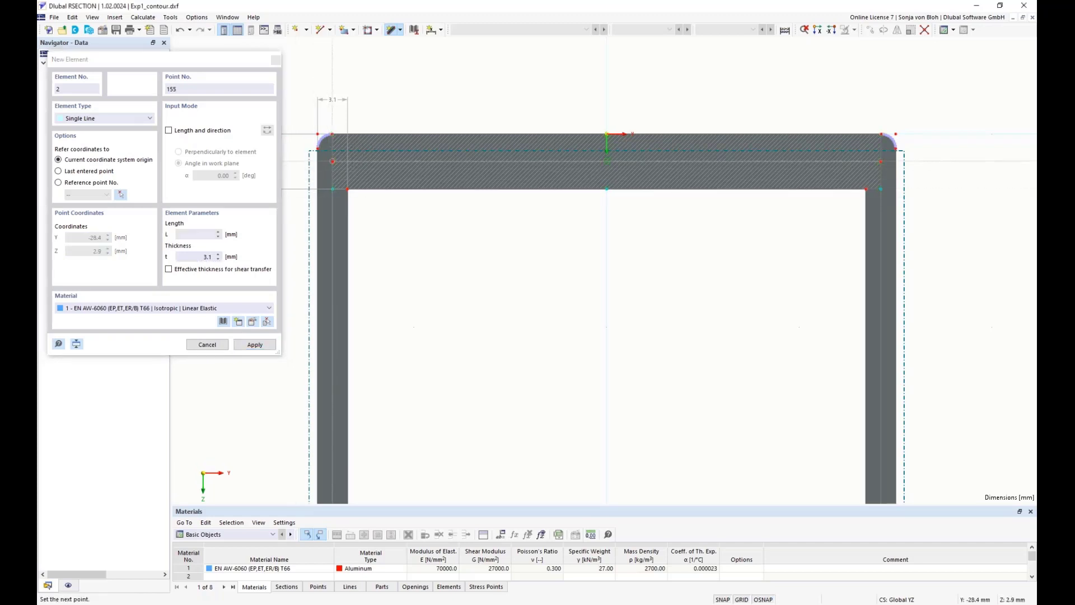
{"action": "scroll", "coordinate": [369, 334], "scroll_direction": "down", "scroll_amount": 6}
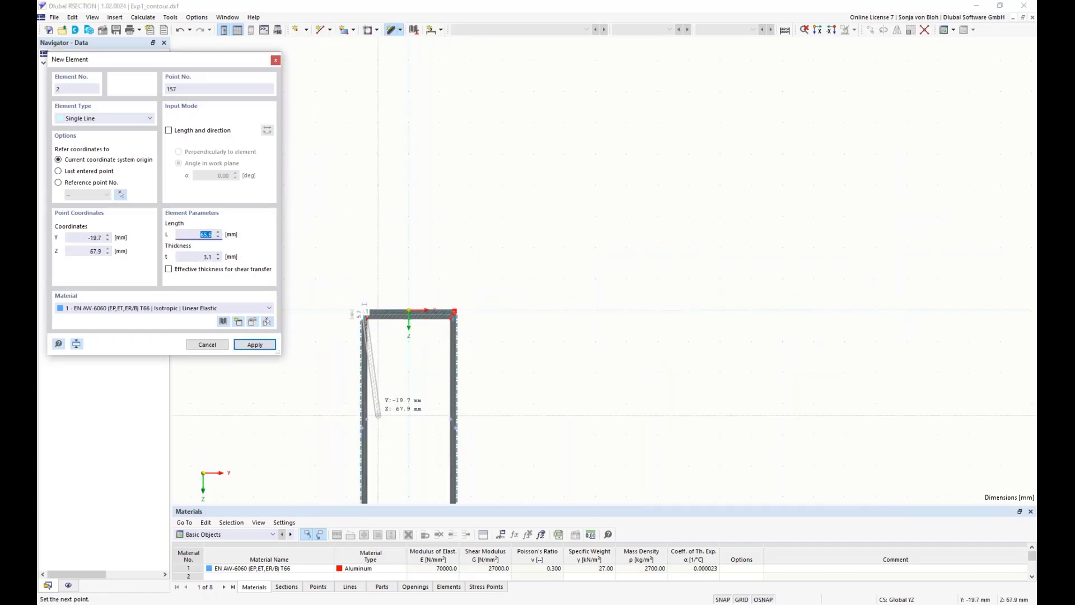
{"action": "scroll", "coordinate": [422, 332], "scroll_direction": "up", "scroll_amount": 10}
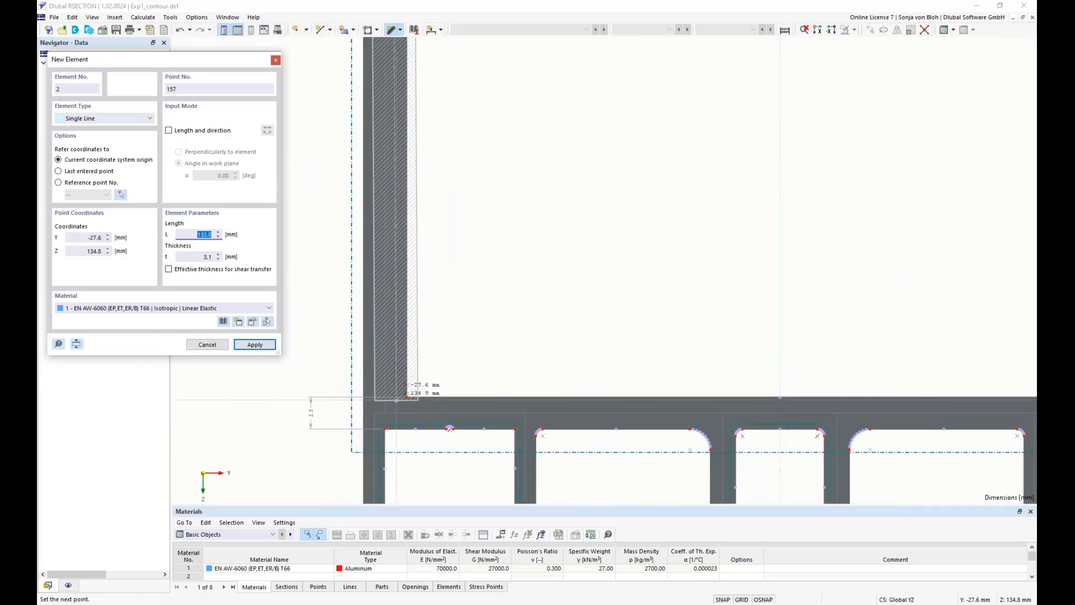
{"action": "left_click", "coordinate": [386, 413]}
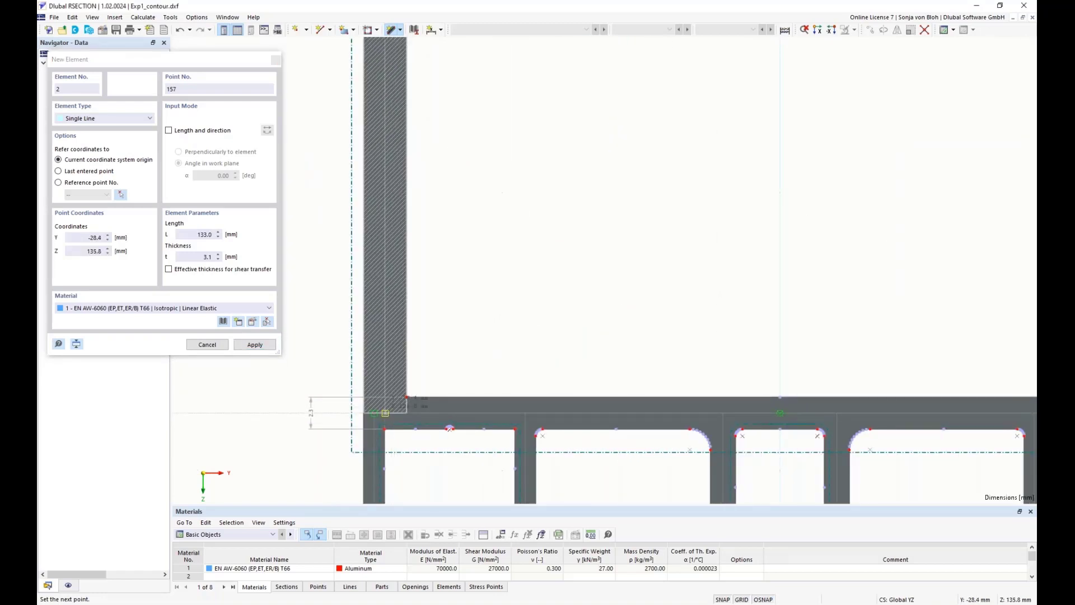
{"action": "right_click", "coordinate": [499, 245]}
Draw a 3.1 mm thick single-line element down the right wall's centreline, from the top wall element's end to Y 28.4, Z 135.8 mm
{"action": "scroll", "coordinate": [489, 263], "scroll_direction": "down", "scroll_amount": 8}
{"action": "middle_click_drag", "start_coordinate": [544, 248], "coordinate": [508, 438]}
{"action": "scroll", "coordinate": [613, 163], "scroll_direction": "up", "scroll_amount": 8}
{"action": "scroll", "coordinate": [526, 191], "scroll_direction": "up", "scroll_amount": 1}
{"action": "scroll", "coordinate": [527, 191], "scroll_direction": "down", "scroll_amount": 4}
{"action": "middle_click_drag", "start_coordinate": [552, 189], "coordinate": [599, 294]}
{"action": "left_click", "coordinate": [552, 206]}
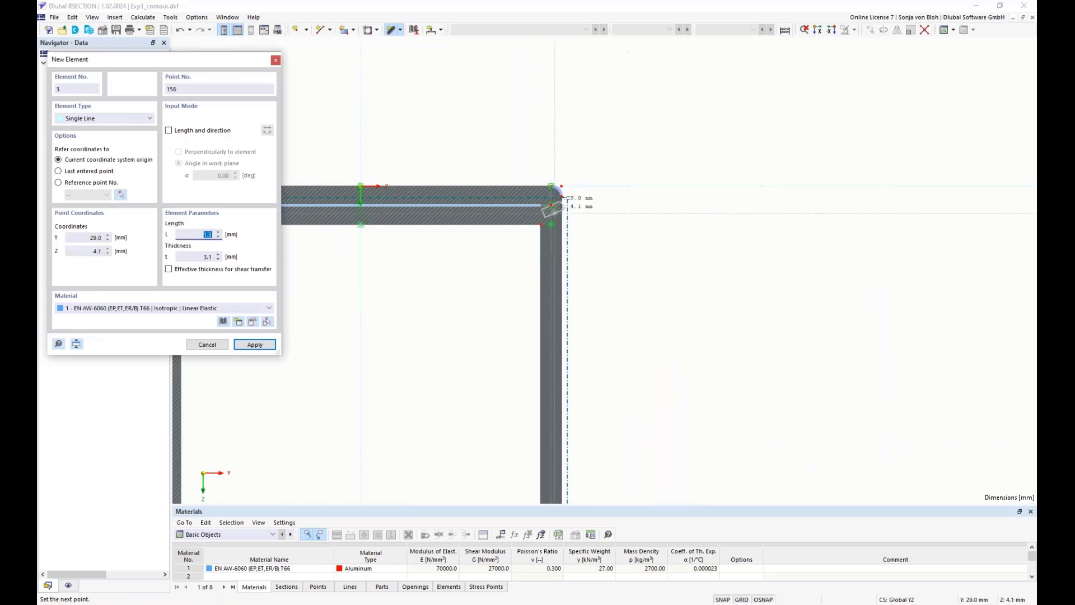
{"action": "scroll", "coordinate": [568, 212], "scroll_direction": "down", "scroll_amount": 5}
{"action": "middle_click_drag", "start_coordinate": [631, 427], "coordinate": [618, 251]}
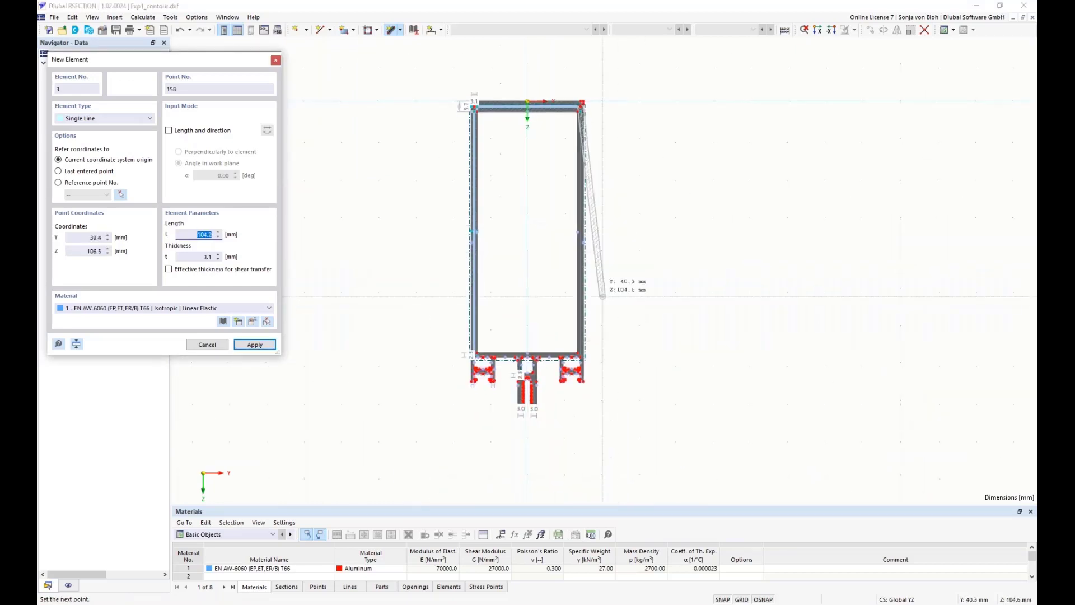
{"action": "scroll", "coordinate": [586, 314], "scroll_direction": "up", "scroll_amount": 4}
{"action": "scroll", "coordinate": [567, 423], "scroll_direction": "up", "scroll_amount": 2}
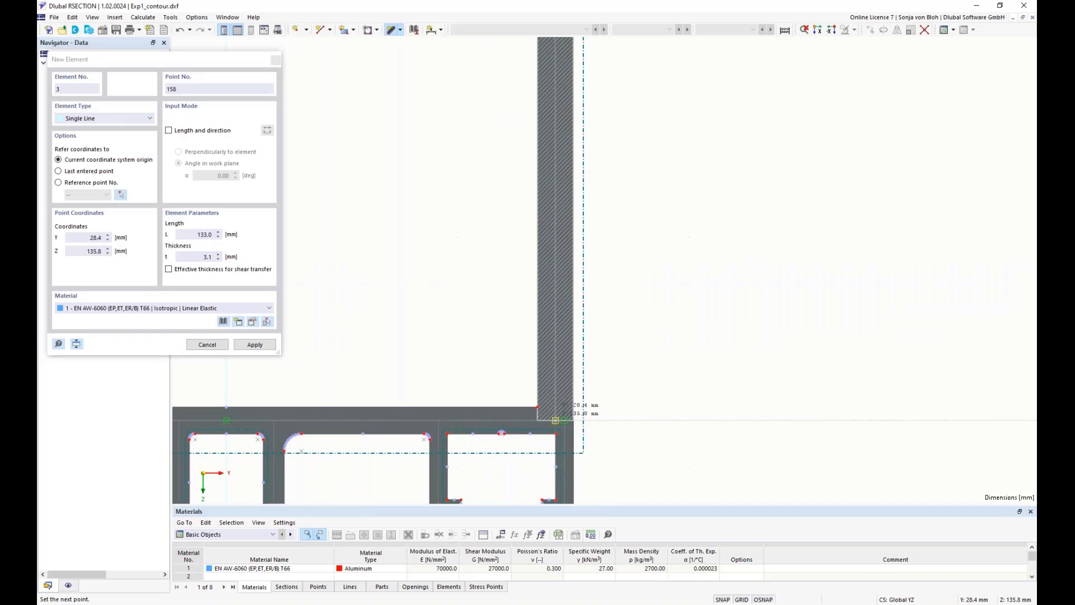
{"action": "left_click", "coordinate": [563, 420]}
{"action": "key", "text": "Escape"}
Draw connected 2.3 mm thick elements along the lower wall's centreline at Z 135.8 mm, from Y -29.2 through -28.4 and -18.3 to -4.1 mm
{"action": "scroll", "coordinate": [727, 396], "scroll_direction": "down", "scroll_amount": 3}
{"action": "scroll", "coordinate": [727, 395], "scroll_direction": "down", "scroll_amount": 1}
{"action": "scroll", "coordinate": [512, 442], "scroll_direction": "up", "scroll_amount": 4}
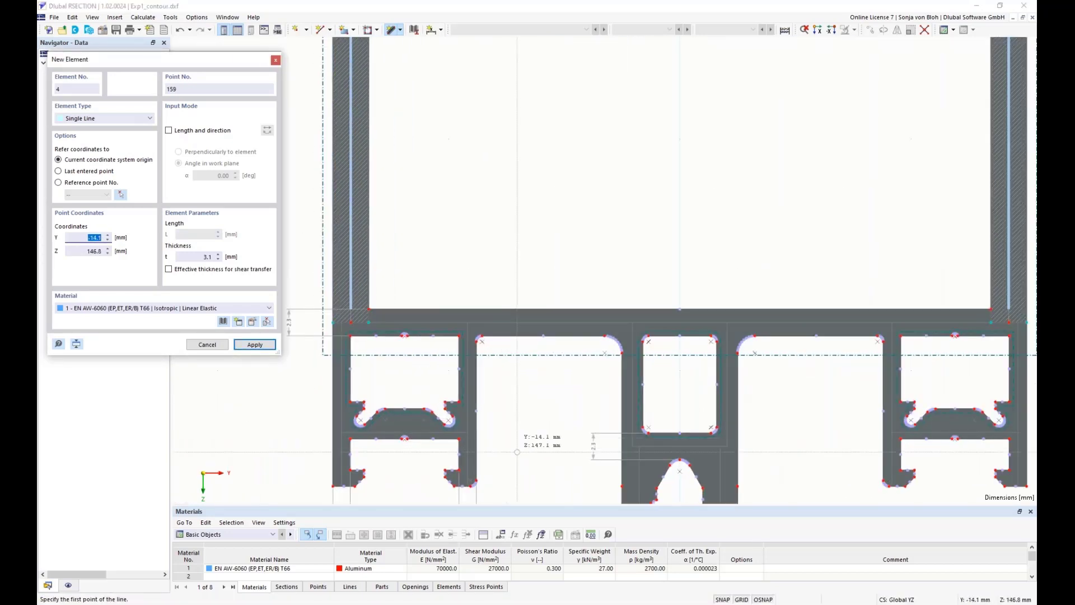
{"action": "scroll", "coordinate": [512, 442], "scroll_direction": "up", "scroll_amount": 2}
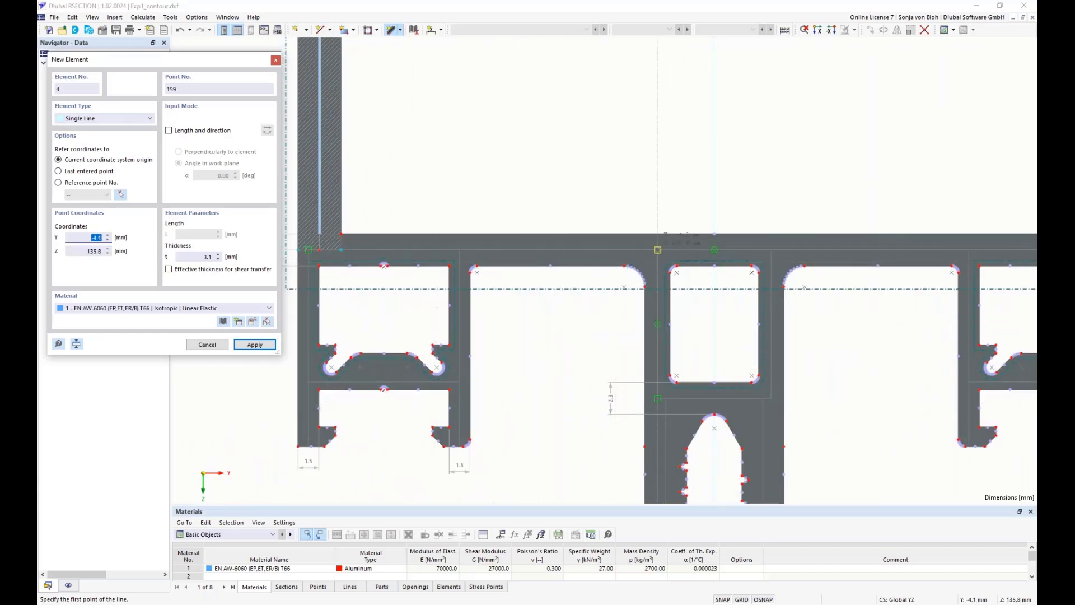
{"action": "scroll", "coordinate": [419, 304], "scroll_direction": "down", "scroll_amount": 3}
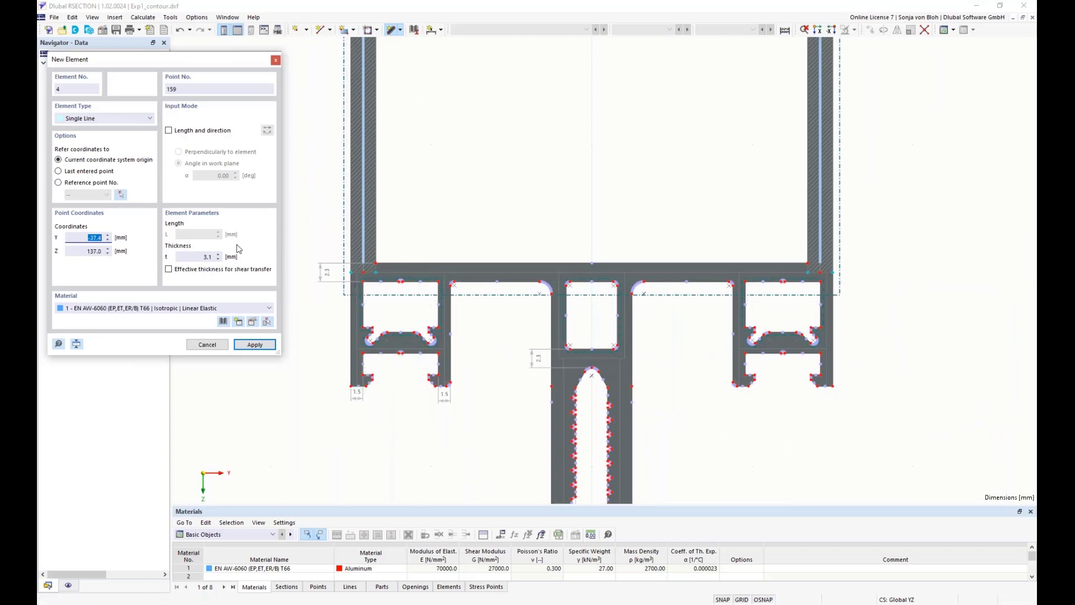
{"action": "left_click", "coordinate": [203, 257]}
{"action": "scroll", "coordinate": [364, 280], "scroll_direction": "up", "scroll_amount": 3}
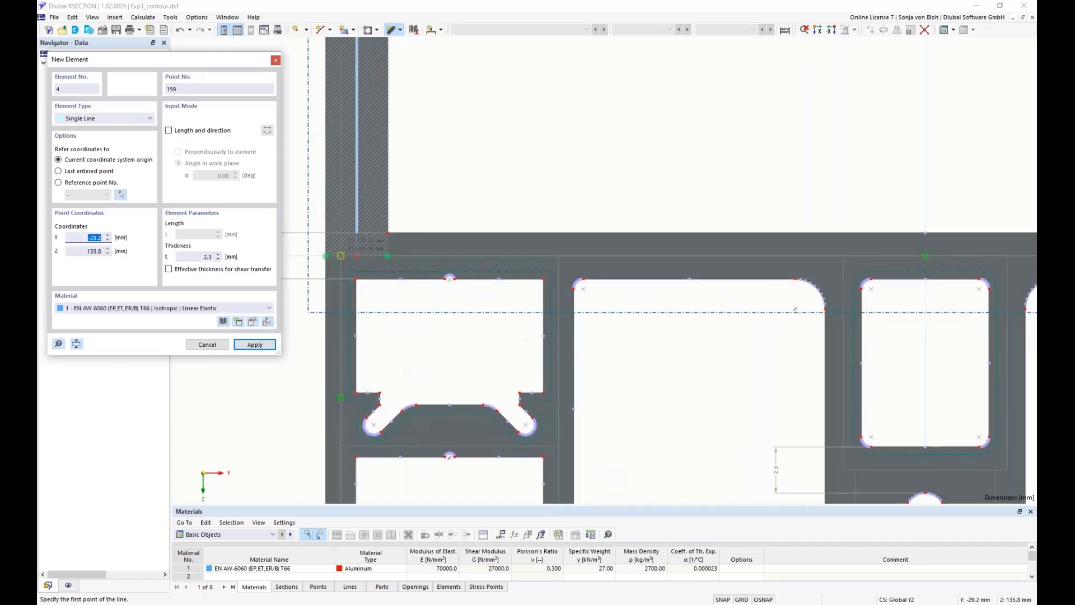
{"action": "left_click", "coordinate": [341, 255]}
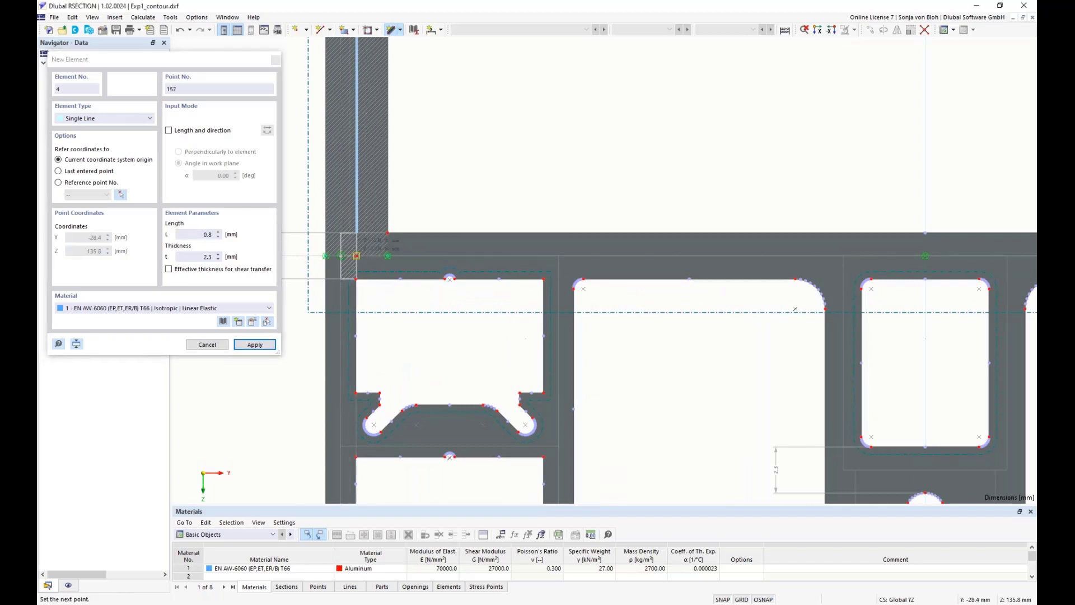
{"action": "left_click", "coordinate": [356, 256]}
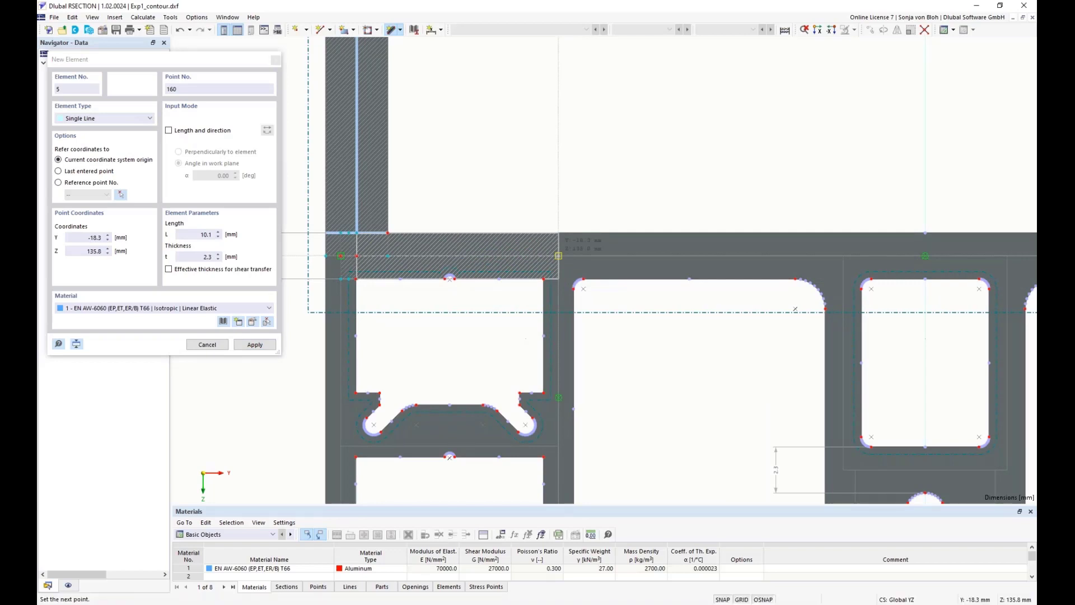
{"action": "left_click", "coordinate": [559, 255]}
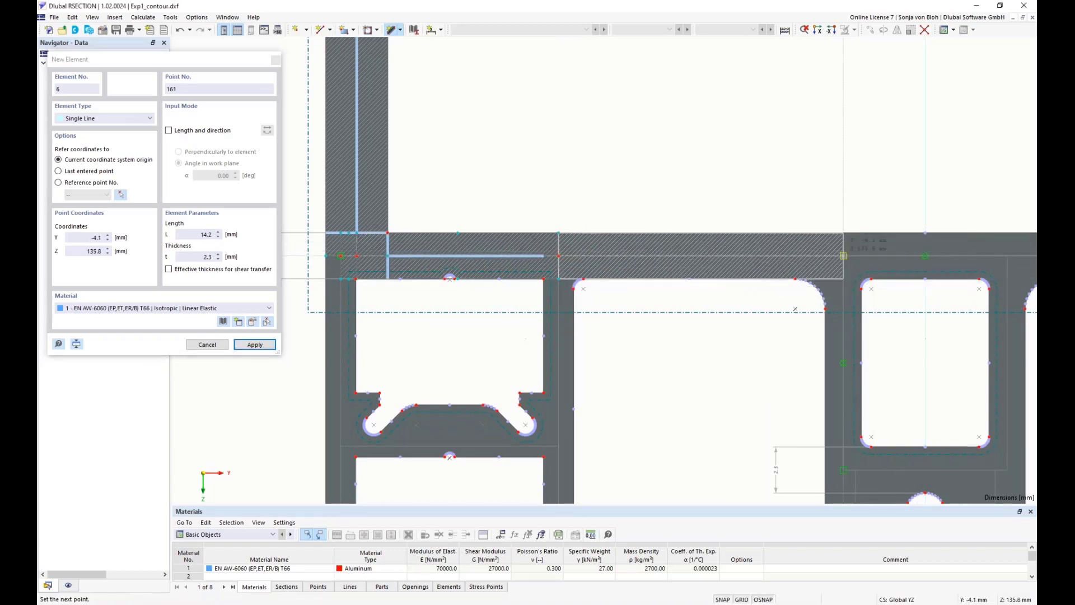
{"action": "left_click", "coordinate": [843, 256]}
Continue the 2.3 mm elements along the lower wall past the central chamber, through Y 18.3 and 28.4 mm, to the right outer leg's centreline
{"action": "scroll", "coordinate": [843, 255], "scroll_direction": "down", "scroll_amount": 3}
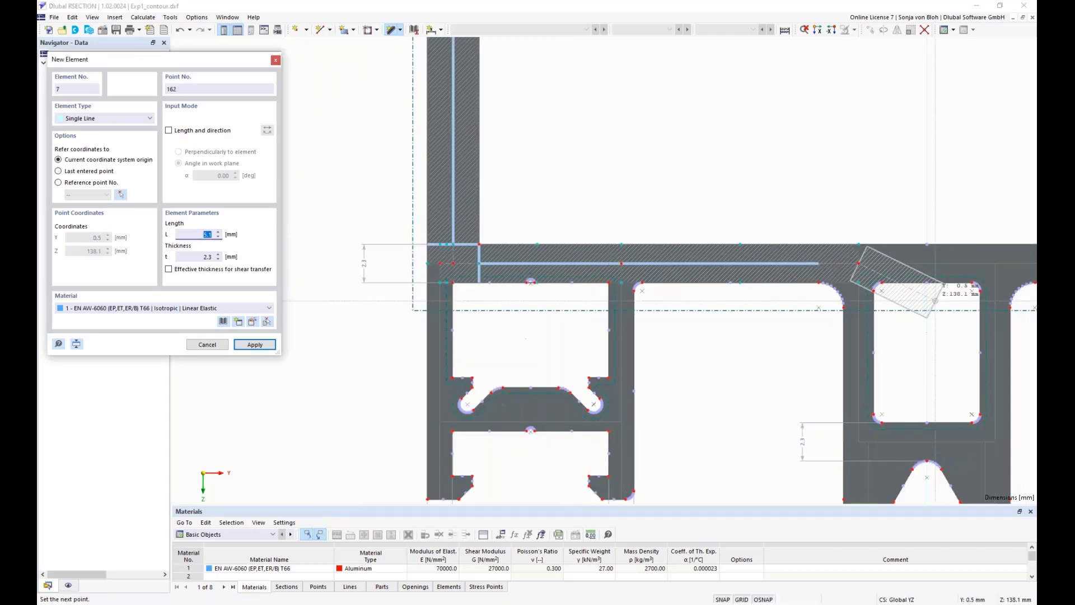
{"action": "scroll", "coordinate": [773, 330], "scroll_direction": "up", "scroll_amount": 2}
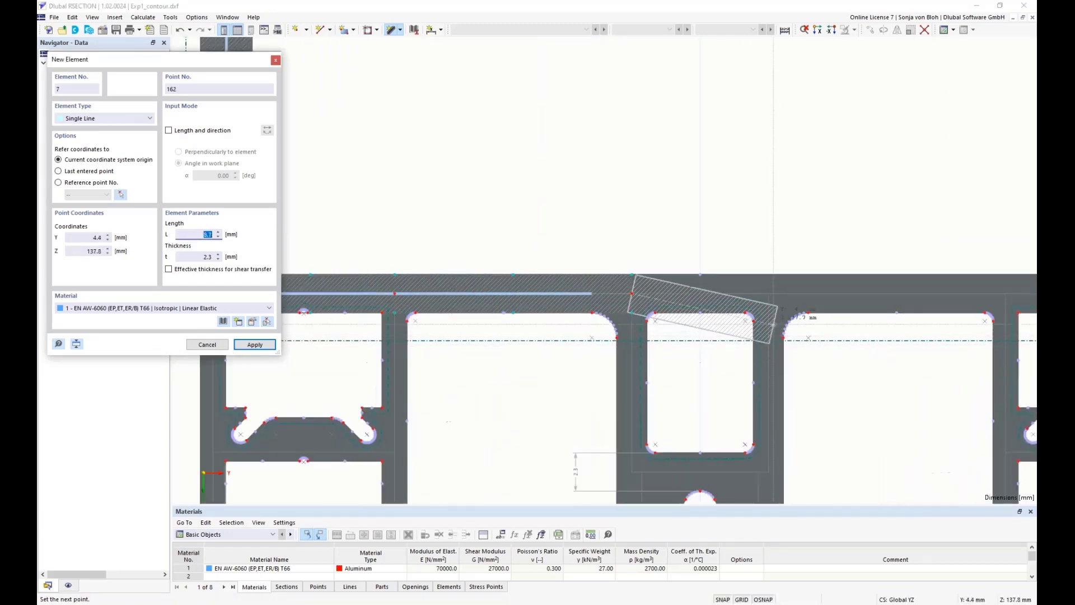
{"action": "left_click", "coordinate": [769, 293]}
{"action": "scroll", "coordinate": [816, 382], "scroll_direction": "down", "scroll_amount": 2}
{"action": "middle_click_drag", "start_coordinate": [817, 382], "coordinate": [639, 400]}
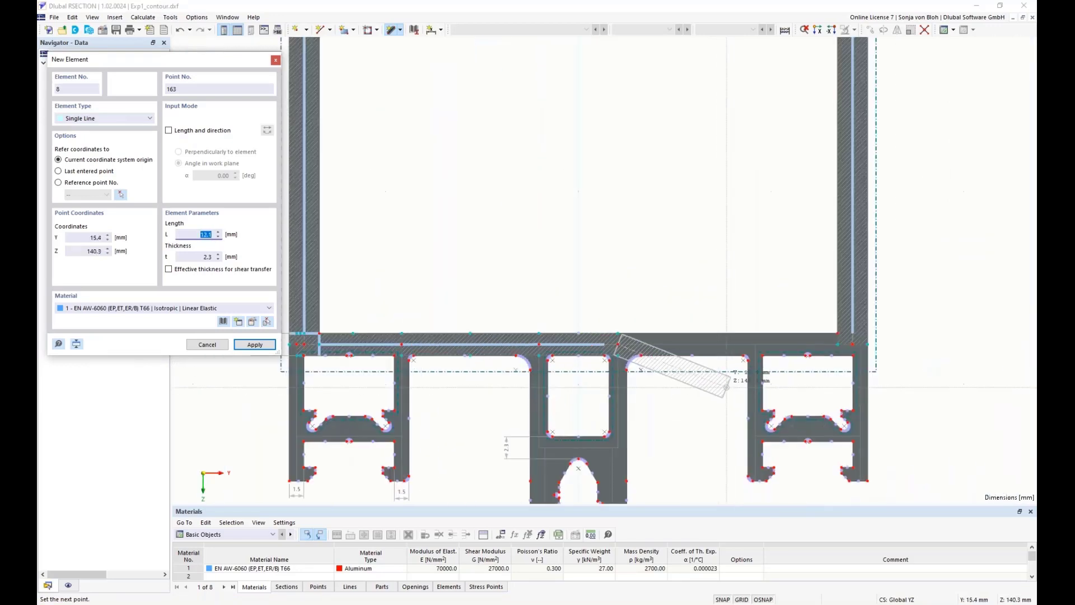
{"action": "scroll", "coordinate": [735, 387], "scroll_direction": "up", "scroll_amount": 2}
{"action": "left_click", "coordinate": [766, 327]}
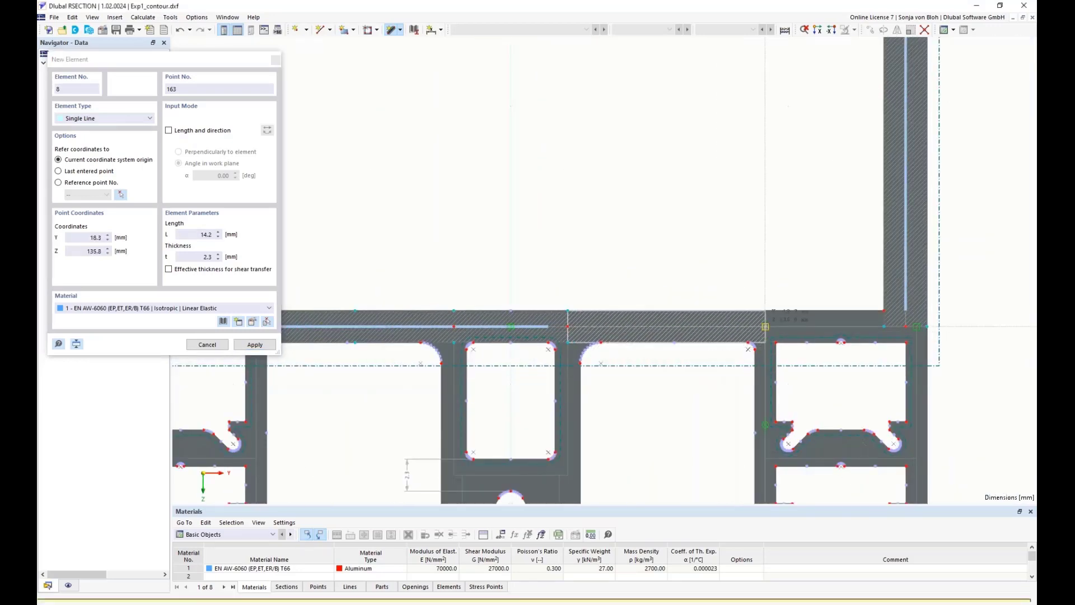
{"action": "left_click", "coordinate": [765, 327]}
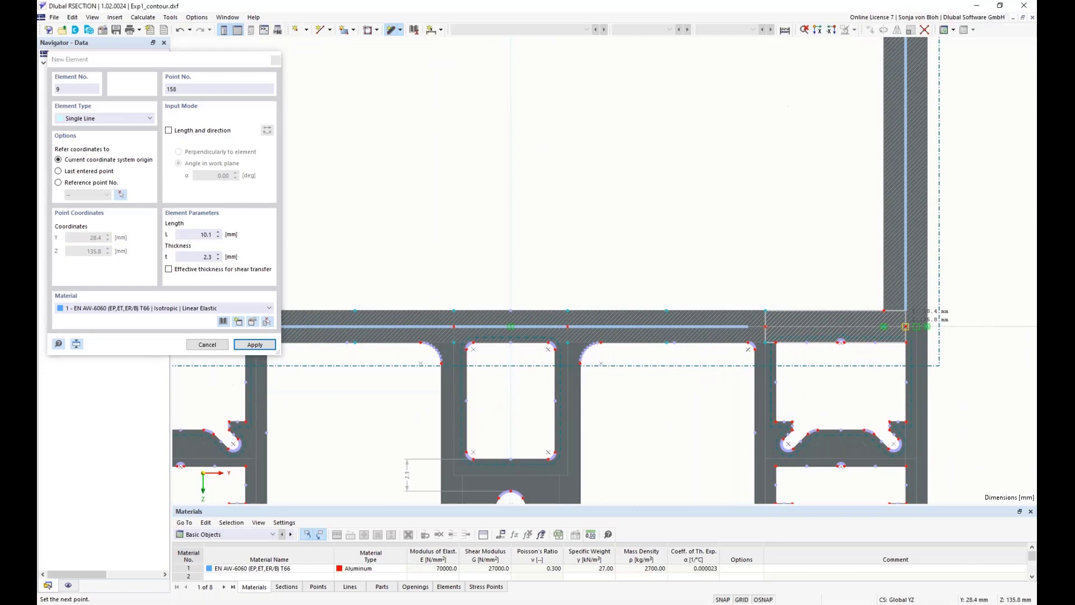
{"action": "left_click", "coordinate": [884, 327]}
{"action": "left_click", "coordinate": [914, 334]}
{"action": "right_click", "coordinate": [693, 403]}
Draw 1.5 mm thick elements down the left outer leg's centreline at Y -29.2 mm, split at Z 145.3 mm and ending at its lower edge
{"action": "scroll", "coordinate": [721, 370], "scroll_direction": "down", "scroll_amount": 4}
{"action": "scroll", "coordinate": [449, 408], "scroll_direction": "up", "scroll_amount": 5}
{"action": "middle_click_drag", "start_coordinate": [394, 409], "coordinate": [463, 316]}
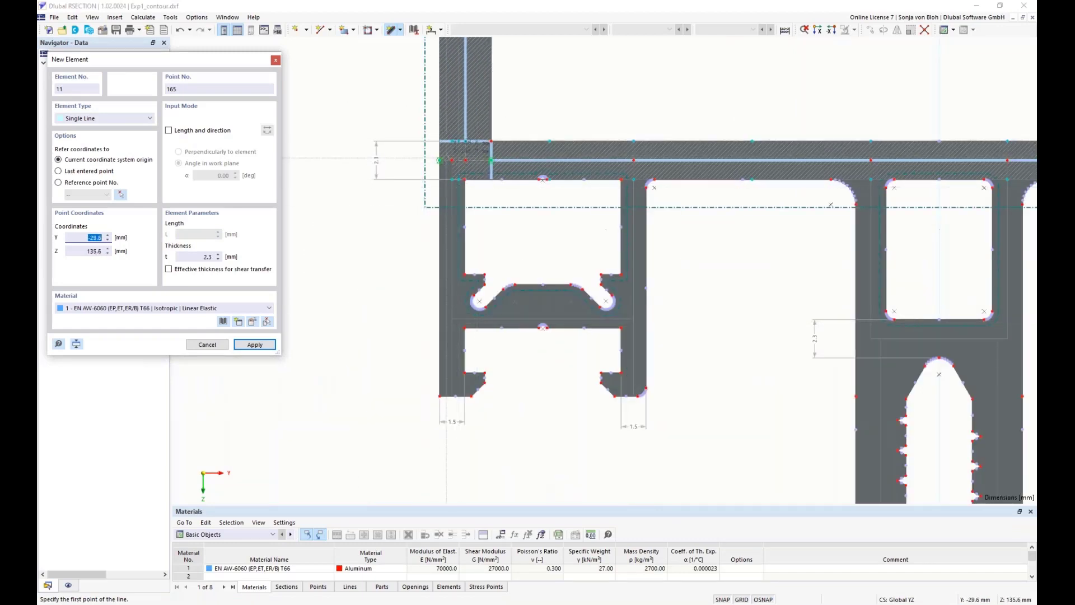
{"action": "left_click_drag", "start_coordinate": [195, 258], "coordinate": [262, 258]}
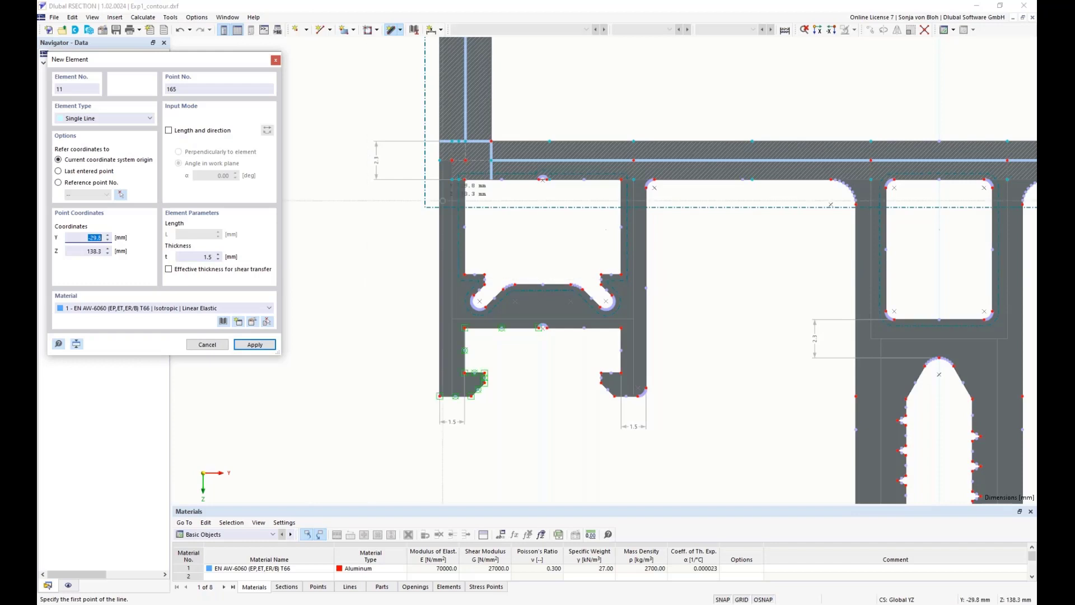
{"action": "scroll", "coordinate": [445, 190], "scroll_direction": "up", "scroll_amount": 1}
{"action": "left_click", "coordinate": [454, 152]}
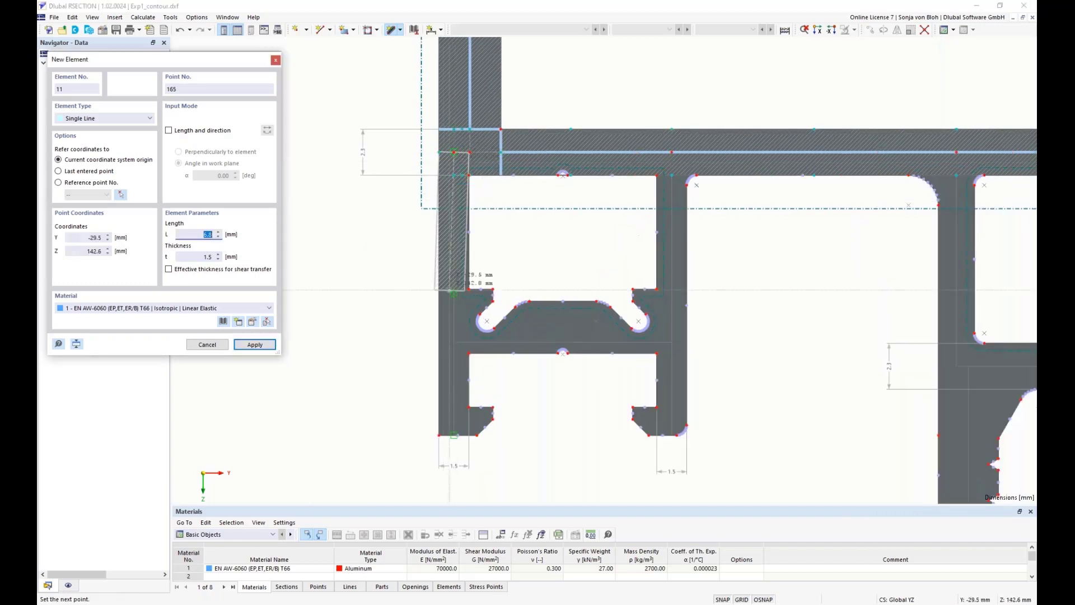
{"action": "left_click", "coordinate": [455, 342]}
{"action": "scroll", "coordinate": [454, 434], "scroll_direction": "up", "scroll_amount": 4}
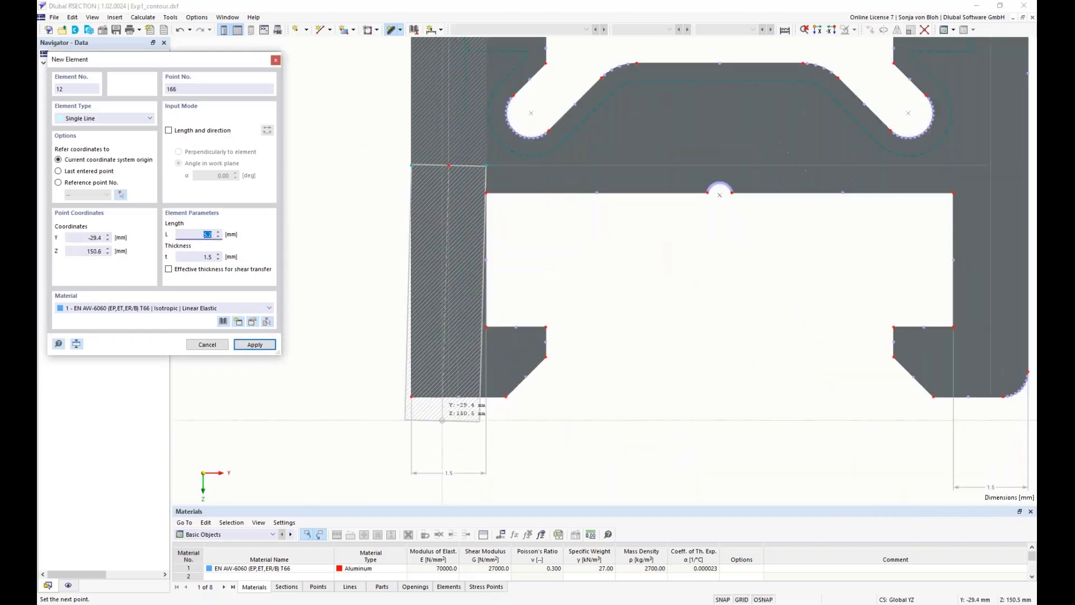
{"action": "left_click", "coordinate": [449, 397]}
{"action": "right_click", "coordinate": [547, 432]}
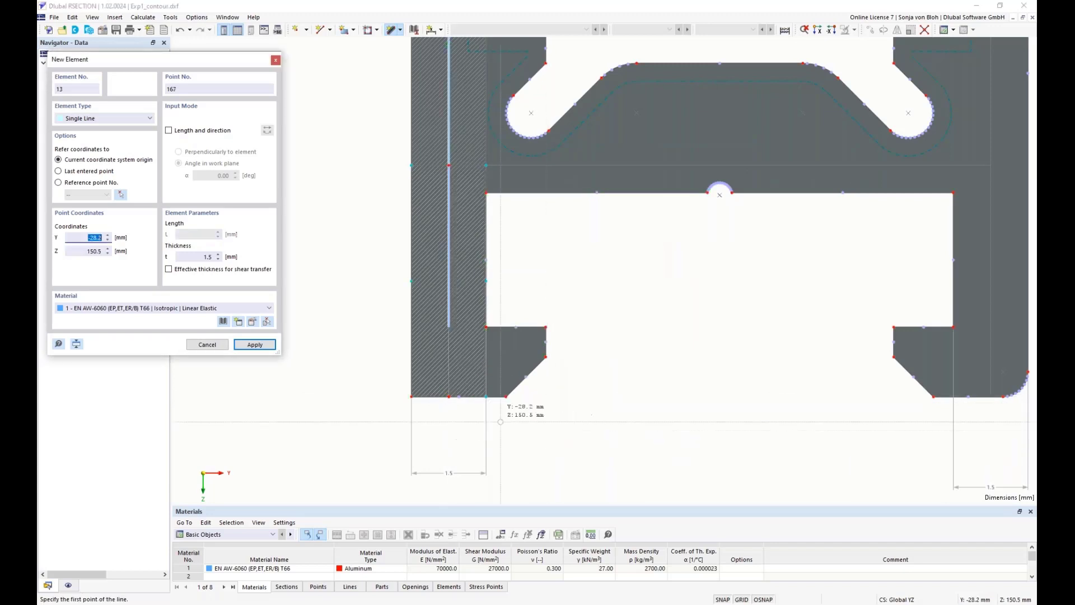
Draw 1.5 mm thick elements down the left inner leg's centreline at Y -18.3 mm, from Z 135.8 through 145.3 to 150.0 mm
{"action": "scroll", "coordinate": [481, 424], "scroll_direction": "down", "scroll_amount": 4}
{"action": "scroll", "coordinate": [685, 266], "scroll_direction": "up", "scroll_amount": 2}
{"action": "left_click", "coordinate": [687, 129]}
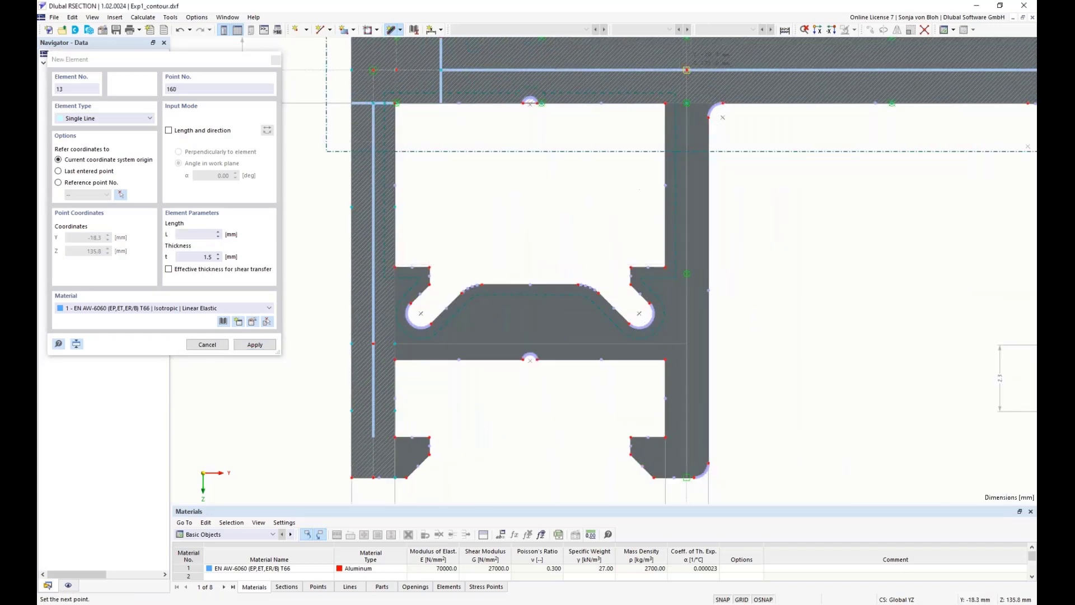
{"action": "left_click", "coordinate": [687, 344]}
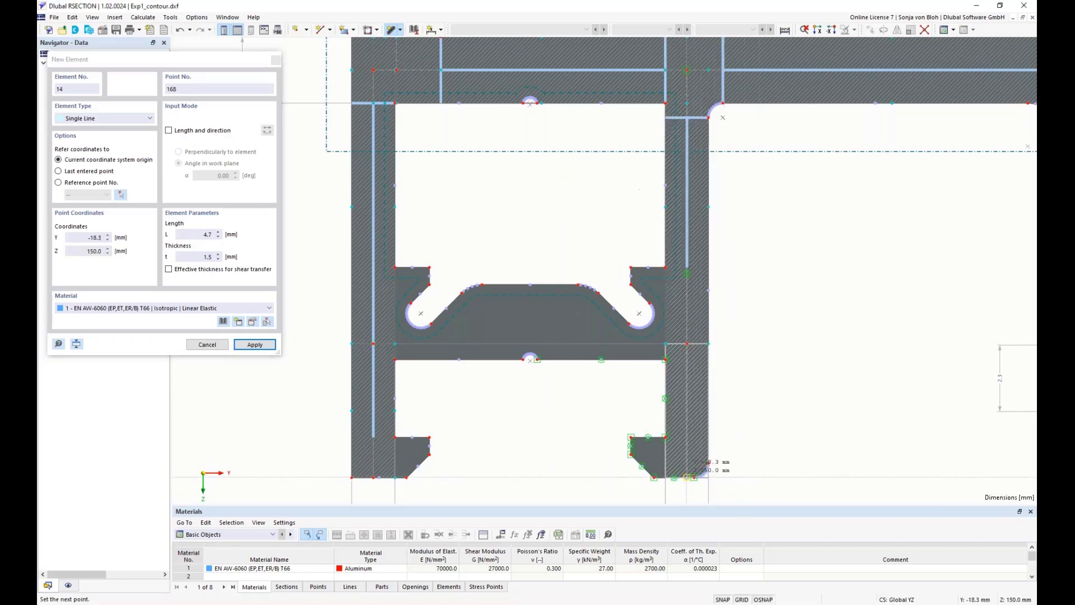
{"action": "left_click", "coordinate": [687, 477]}
Draw 1.5 mm thick elements down the right inner leg's centreline at Y 18.3 mm, split at the crosspiece and ending at the leg's lower edge
{"action": "scroll", "coordinate": [821, 361], "scroll_direction": "down", "scroll_amount": 3}
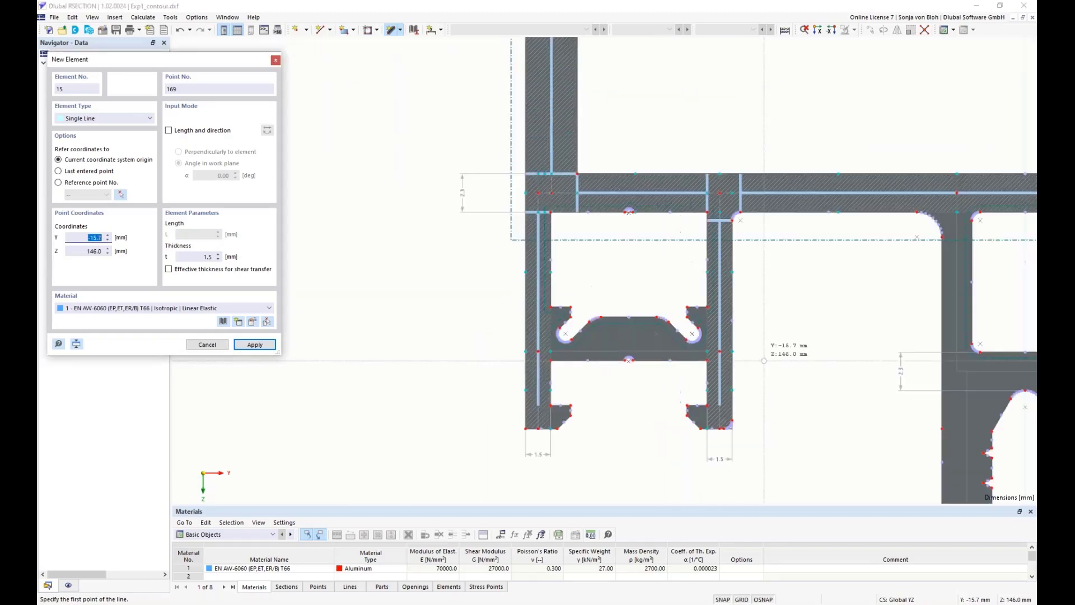
{"action": "middle_click_drag", "start_coordinate": [821, 361], "coordinate": [435, 339]}
{"action": "middle_click_drag", "start_coordinate": [836, 367], "coordinate": [630, 379]}
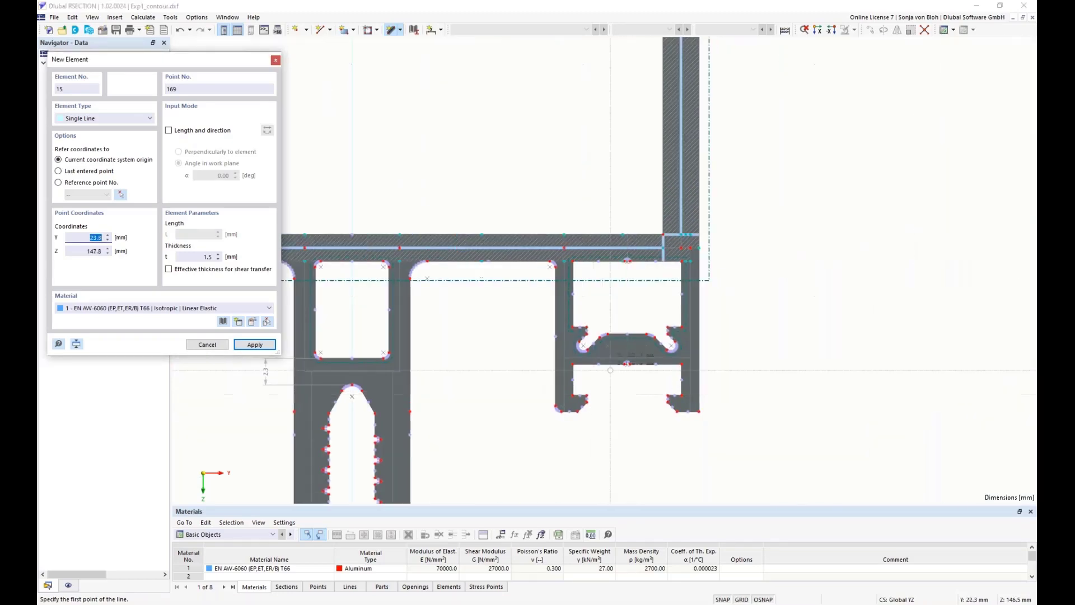
{"action": "scroll", "coordinate": [544, 253], "scroll_direction": "up", "scroll_amount": 2}
{"action": "left_click", "coordinate": [573, 245]}
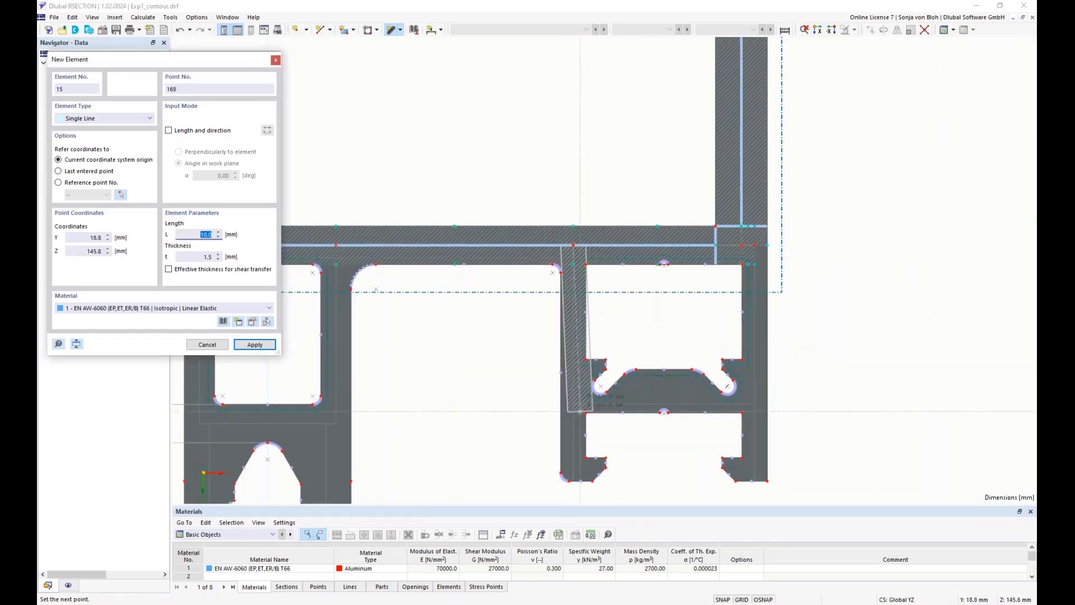
{"action": "scroll", "coordinate": [571, 403], "scroll_direction": "up", "scroll_amount": 2}
{"action": "left_click", "coordinate": [569, 397]}
{"action": "scroll", "coordinate": [568, 397], "scroll_direction": "down", "scroll_amount": 2}
{"action": "scroll", "coordinate": [619, 431], "scroll_direction": "up", "scroll_amount": 1}
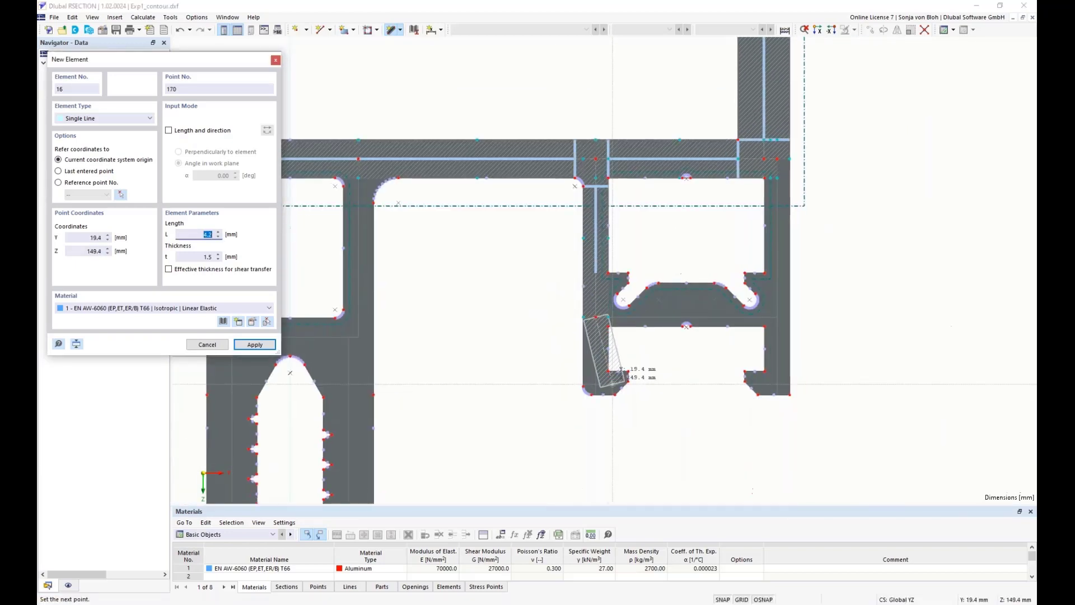
{"action": "scroll", "coordinate": [612, 384], "scroll_direction": "up", "scroll_amount": 2}
{"action": "left_click", "coordinate": [599, 391]}
{"action": "right_click", "coordinate": [681, 422]}
Draw 1.5 mm thick elements down the right outer leg's centreline from the lower wall, split at the crosspiece and ending at its lower edge
{"action": "scroll", "coordinate": [652, 414], "scroll_direction": "down", "scroll_amount": 5}
{"action": "scroll", "coordinate": [801, 254], "scroll_direction": "up", "scroll_amount": 2}
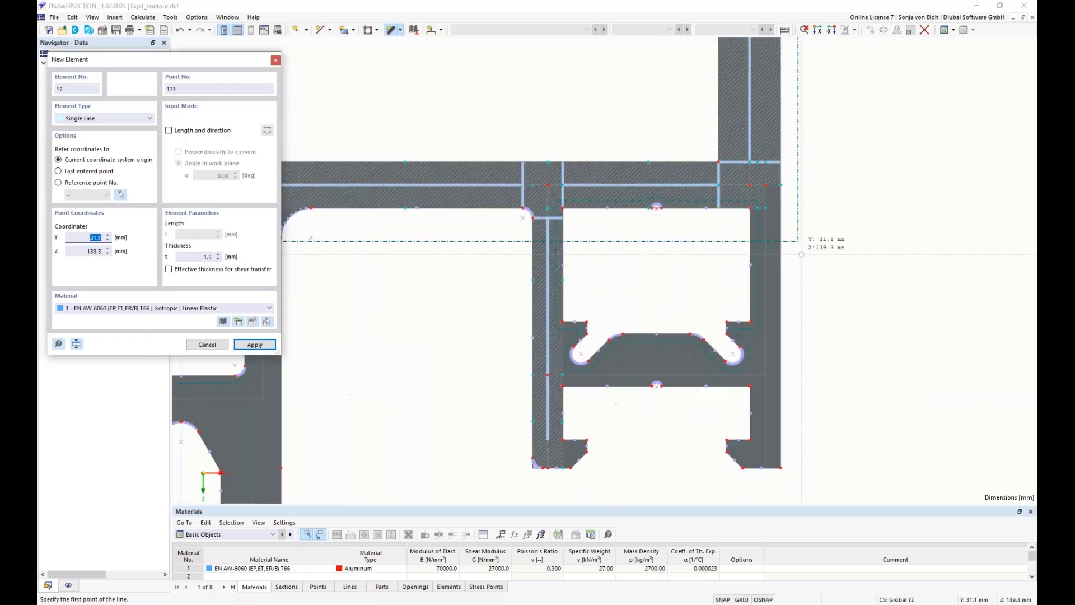
{"action": "left_click", "coordinate": [766, 185]}
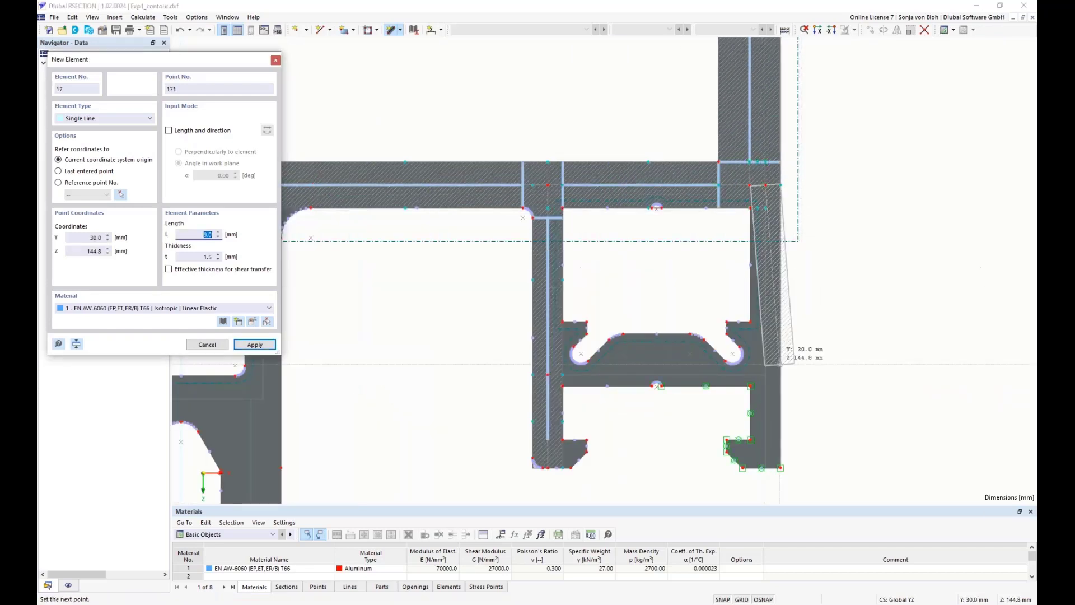
{"action": "left_click", "coordinate": [765, 375]}
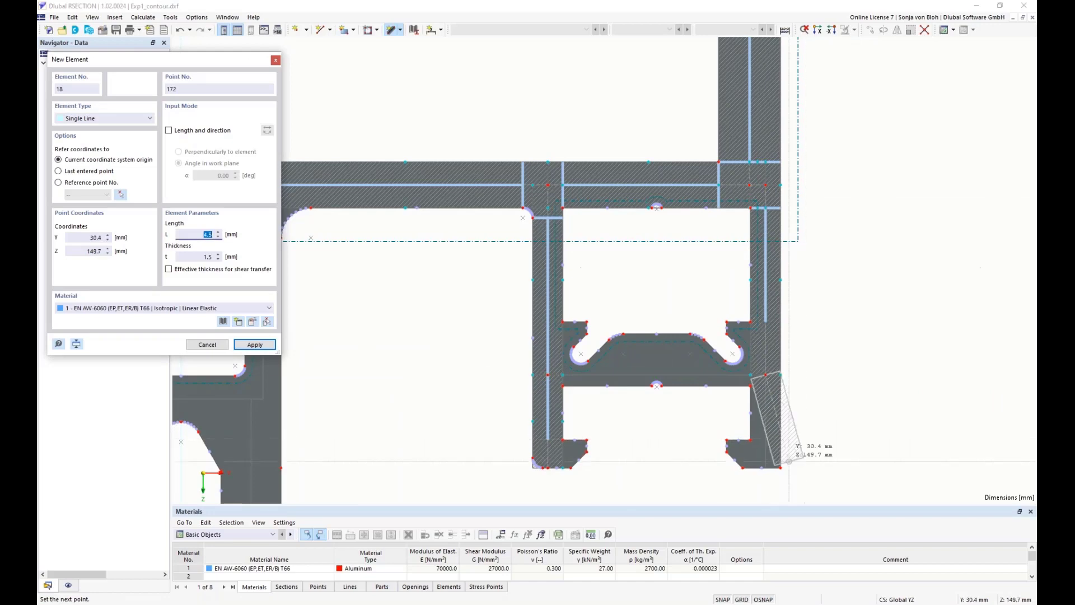
{"action": "scroll", "coordinate": [789, 462], "scroll_direction": "up", "scroll_amount": 2}
{"action": "left_click", "coordinate": [749, 471]}
{"action": "right_click", "coordinate": [862, 414]}
{"action": "scroll", "coordinate": [862, 414], "scroll_direction": "down", "scroll_amount": 5}
{"action": "scroll", "coordinate": [862, 414], "scroll_direction": "down", "scroll_amount": 2}
{"action": "middle_click_drag", "start_coordinate": [704, 459], "coordinate": [680, 308]}
{"action": "scroll", "coordinate": [502, 223], "scroll_direction": "up", "scroll_amount": 2}
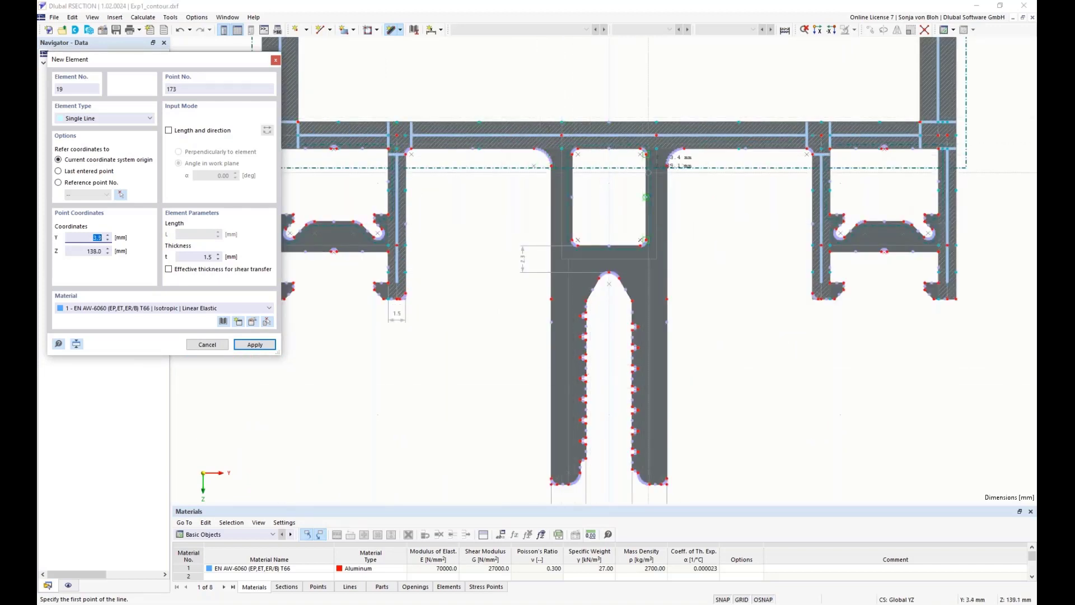
Draw 1.8 mm thick elements down both side walls of the central chamber, at Y -4.1 and 4.1 mm, from Z 135.8 to 146.5 mm
{"action": "left_click_drag", "start_coordinate": [198, 258], "coordinate": [229, 257]}
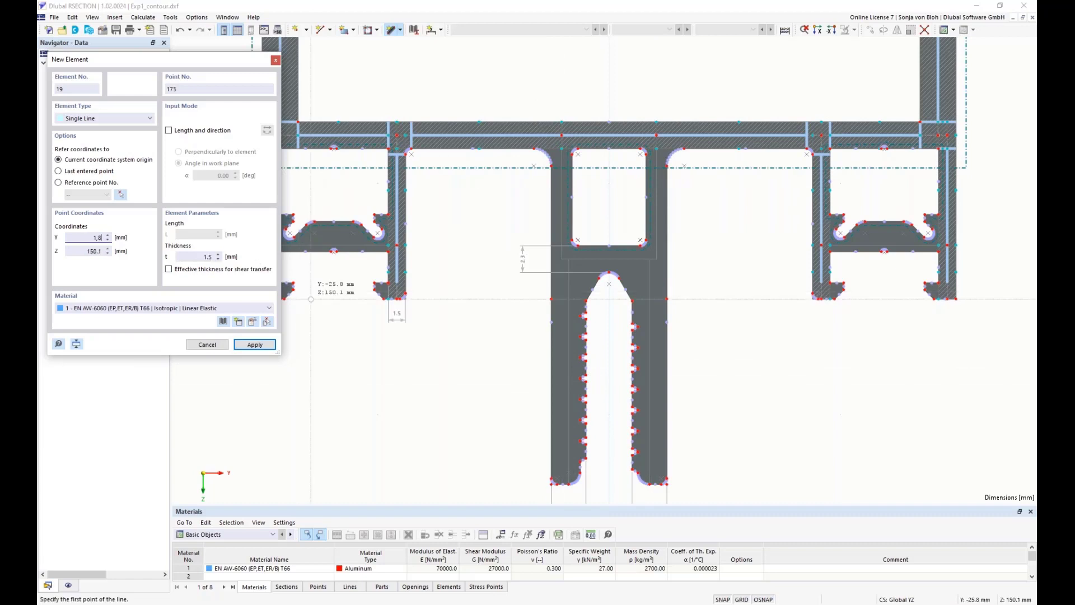
{"action": "left_click", "coordinate": [207, 256]}
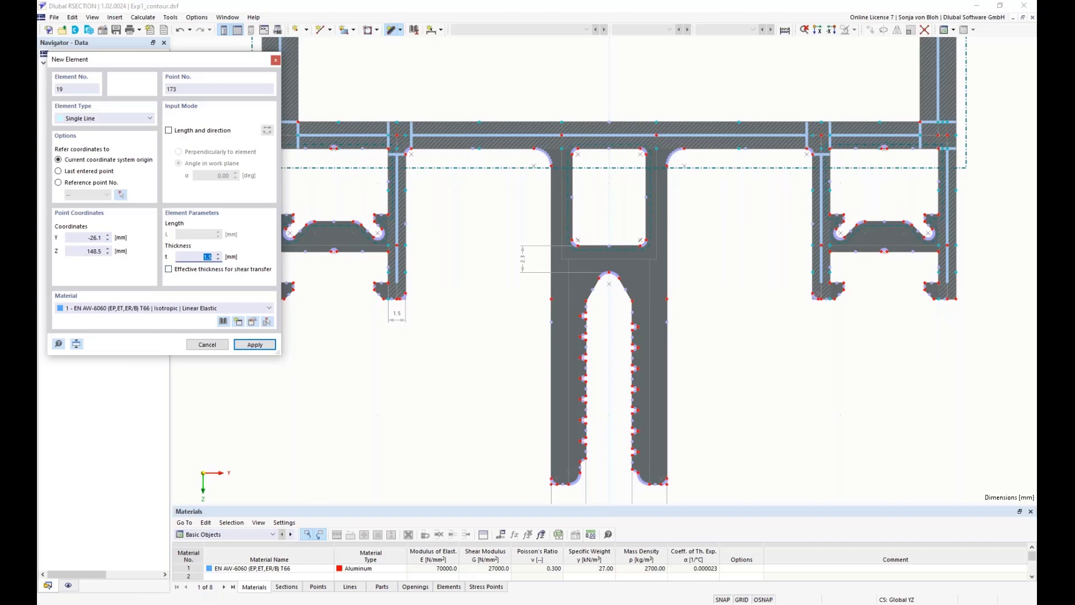
{"action": "type", "text": "1.8"}
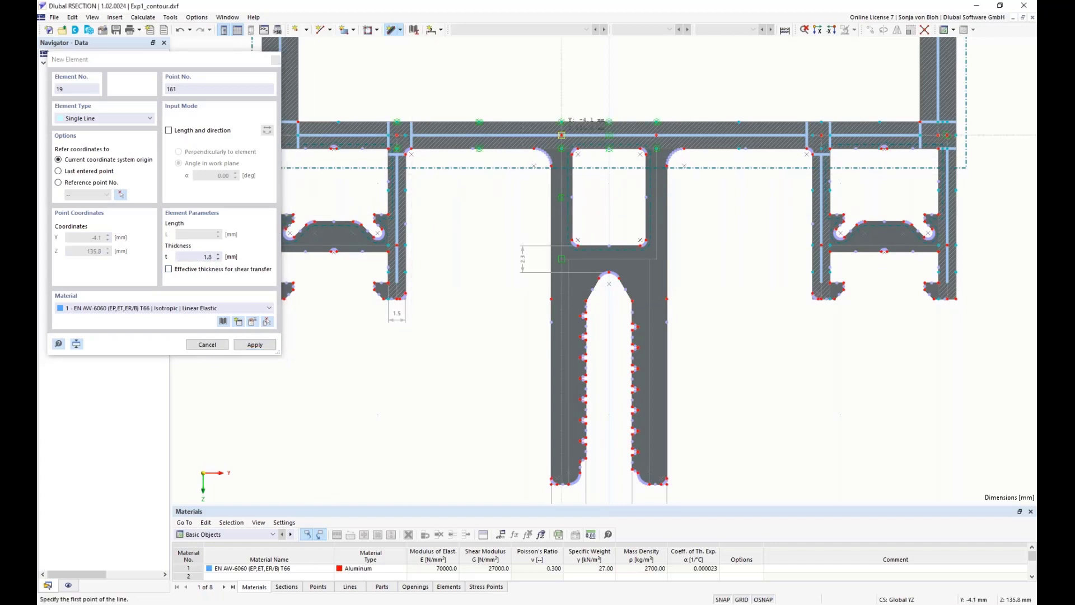
{"action": "left_click", "coordinate": [562, 135]}
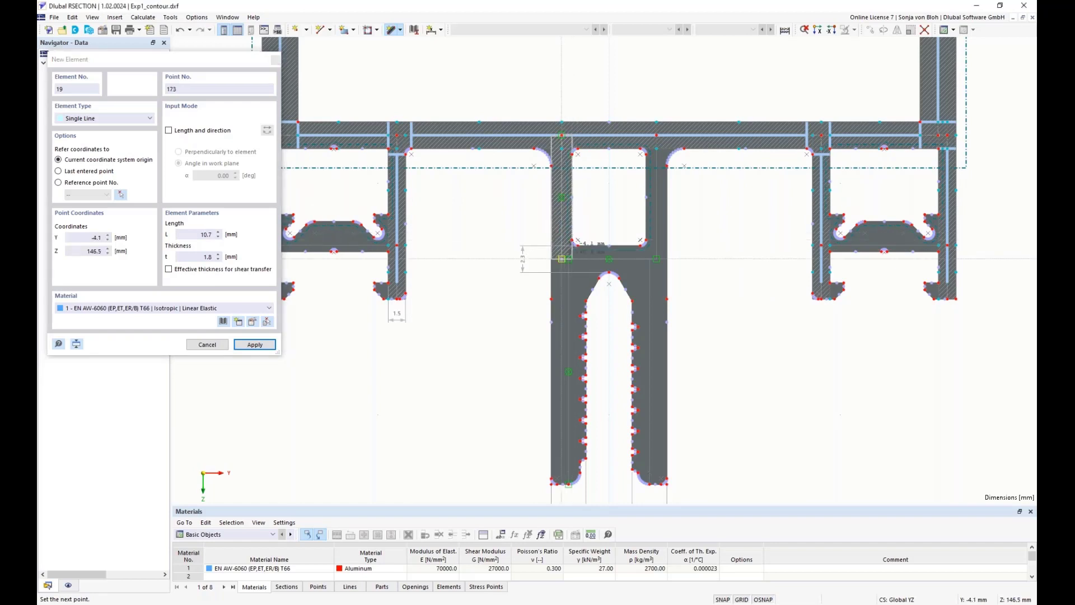
{"action": "left_click", "coordinate": [562, 258]}
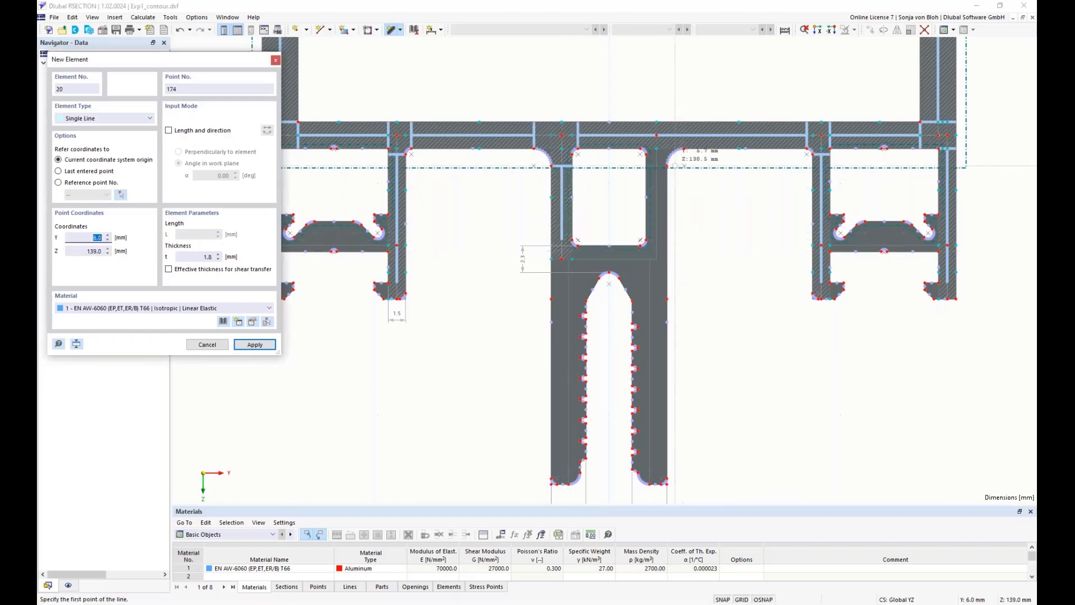
{"action": "left_click", "coordinate": [656, 135]}
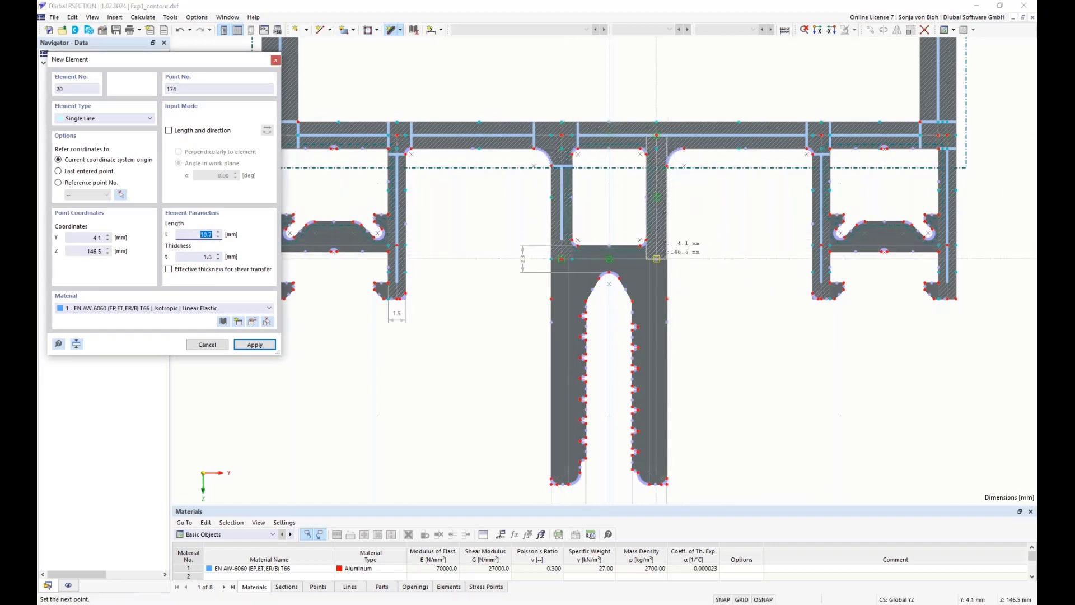
{"action": "left_click", "coordinate": [656, 259]}
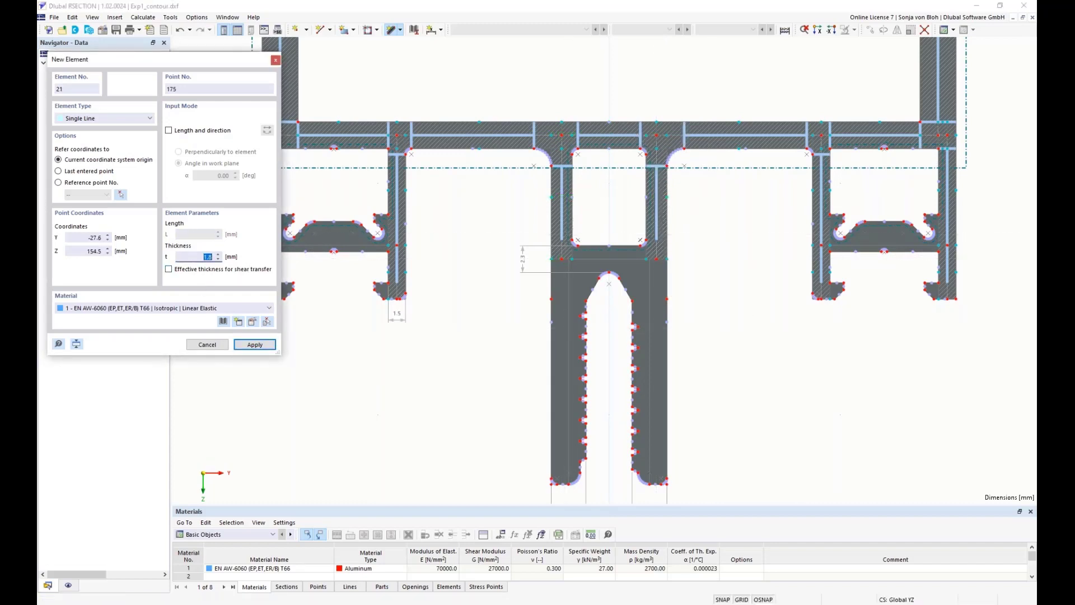
Draw a 3.0 mm thick element down the left serrated leg's centreline at Y -3.5 mm, from Z 146.5 to 166.0 mm
{"action": "type", "text": "3"}
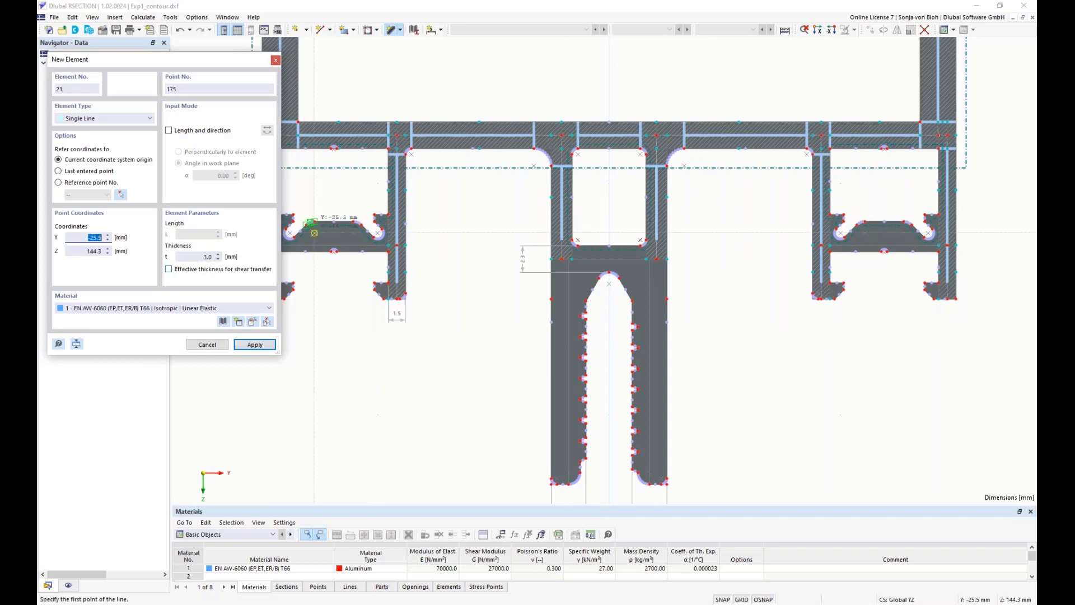
{"action": "scroll", "coordinate": [569, 292], "scroll_direction": "up", "scroll_amount": 3}
{"action": "left_click", "coordinate": [568, 228]}
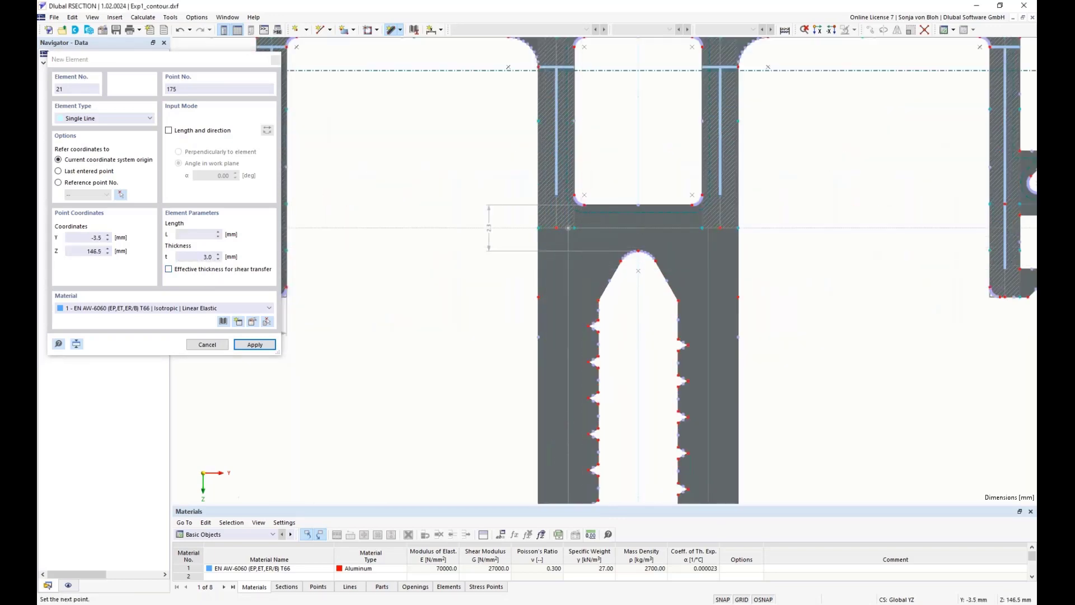
{"action": "scroll", "coordinate": [606, 348], "scroll_direction": "down", "scroll_amount": 3}
{"action": "scroll", "coordinate": [565, 491], "scroll_direction": "up", "scroll_amount": 3}
{"action": "scroll", "coordinate": [566, 482], "scroll_direction": "up", "scroll_amount": 1}
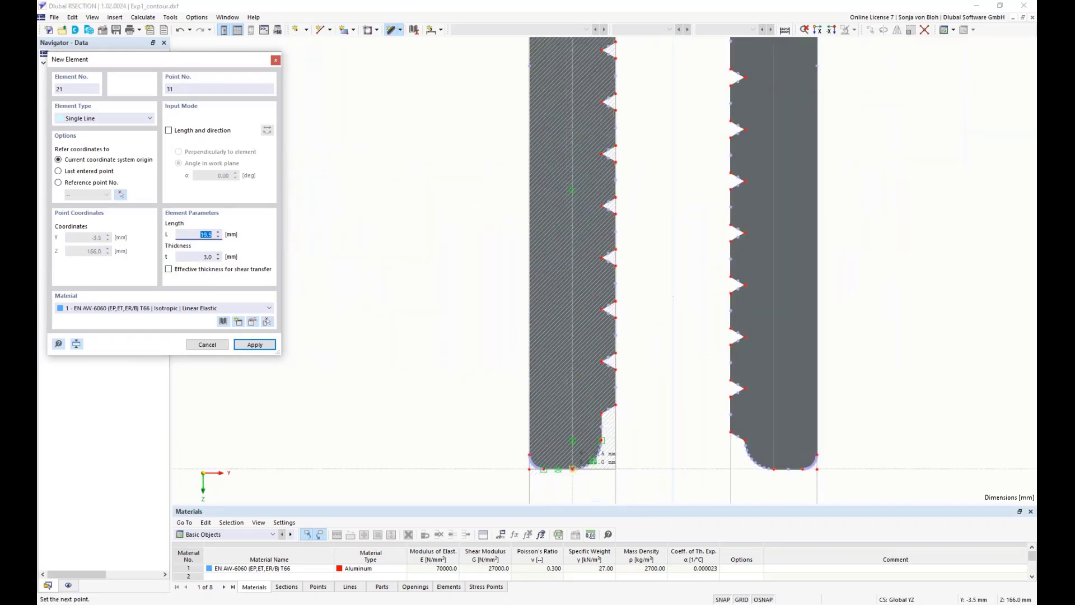
{"action": "left_click", "coordinate": [572, 469]}
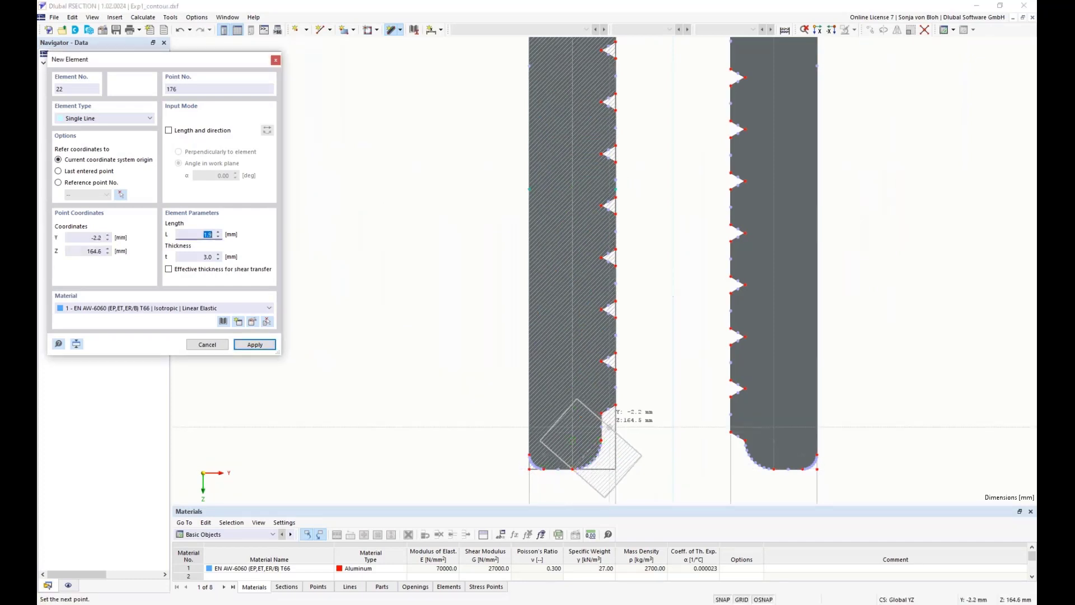
Draw a 3.0 mm thick element down the right serrated leg's centreline, from the central chamber's lower web to the leg's lower edge
{"action": "scroll", "coordinate": [706, 283], "scroll_direction": "down", "scroll_amount": 3}
{"action": "scroll", "coordinate": [706, 283], "scroll_direction": "up", "scroll_amount": 2}
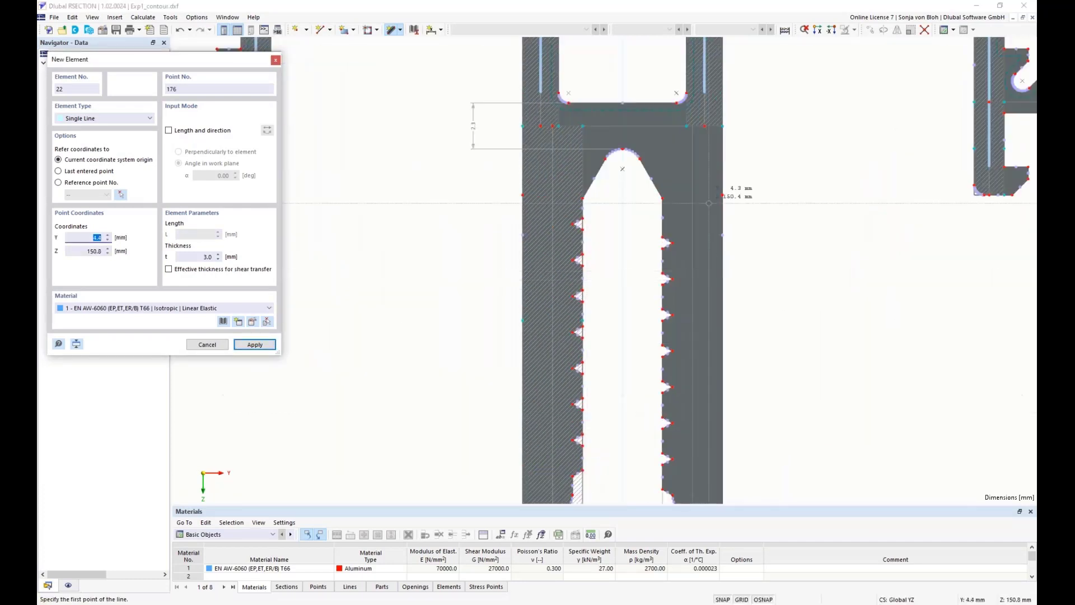
{"action": "left_click", "coordinate": [693, 127]}
{"action": "scroll", "coordinate": [693, 126], "scroll_direction": "down", "scroll_amount": 3}
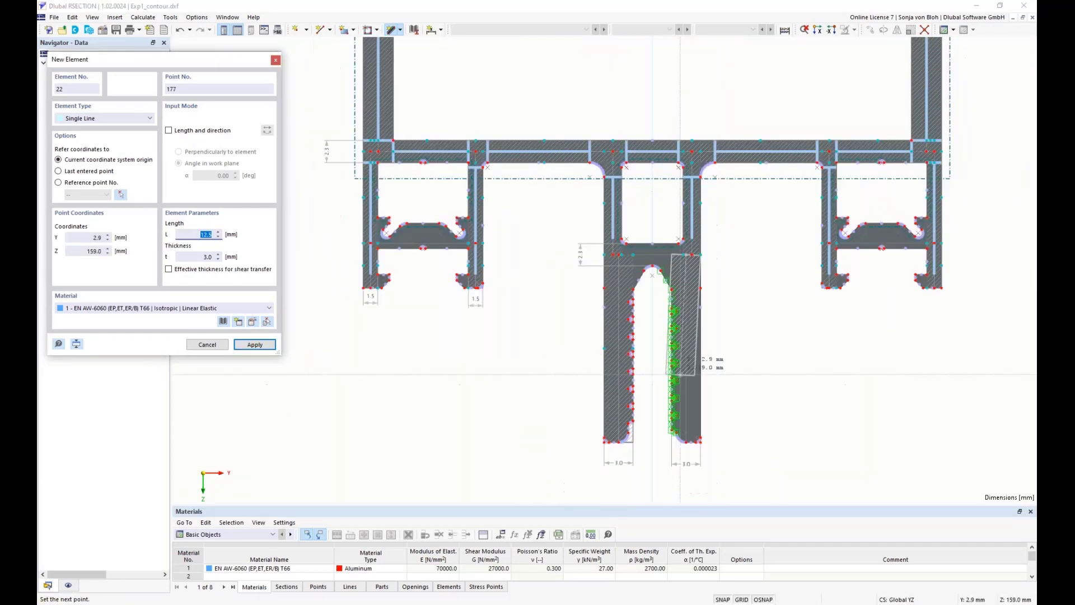
{"action": "scroll", "coordinate": [673, 434], "scroll_direction": "up", "scroll_amount": 4}
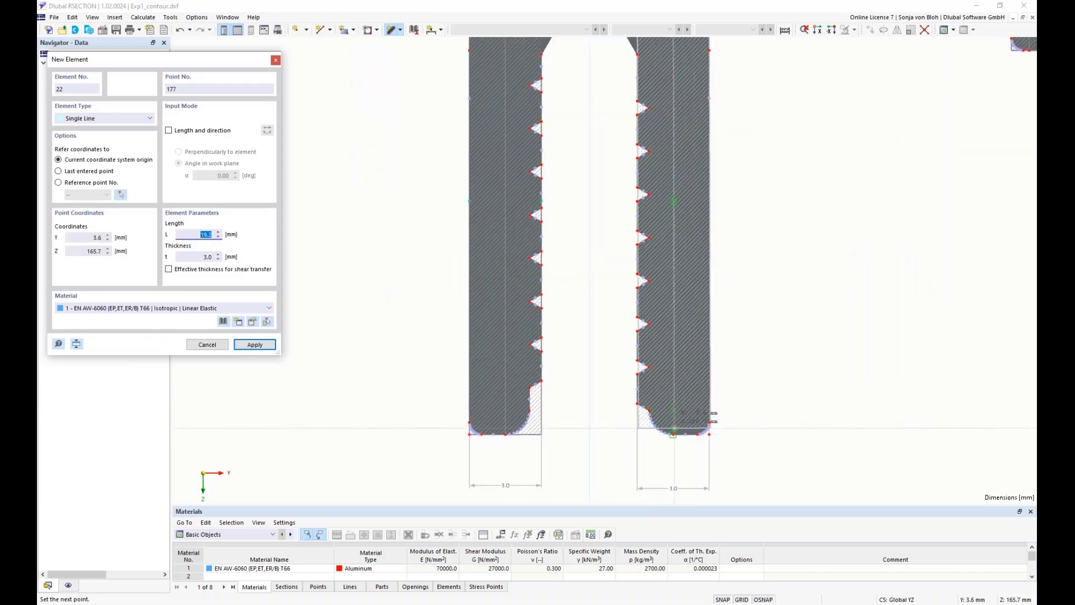
{"action": "scroll", "coordinate": [673, 435], "scroll_direction": "up", "scroll_amount": 3}
{"action": "left_click", "coordinate": [665, 436]}
{"action": "right_click", "coordinate": [710, 447]}
{"action": "scroll", "coordinate": [710, 447], "scroll_direction": "down", "scroll_amount": 4}
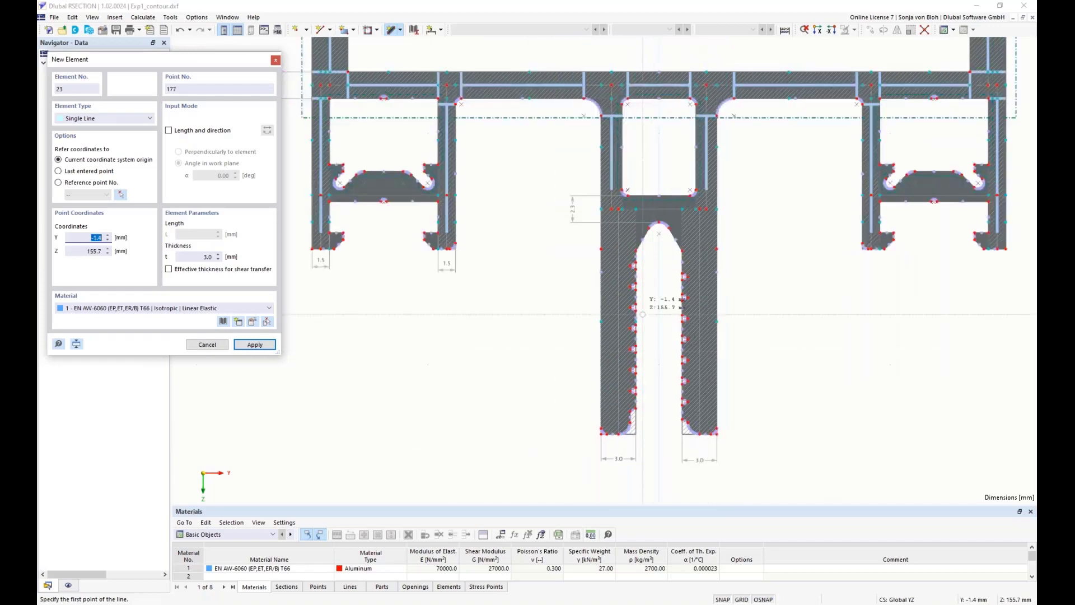
Draw 2.3 mm thick elements across the central chamber's lower web, connecting the side-wall and serrated-leg centreline points from left to right
{"action": "middle_click_drag", "start_coordinate": [659, 291], "coordinate": [615, 385]}
{"action": "scroll", "coordinate": [613, 342], "scroll_direction": "up", "scroll_amount": 4}
{"action": "left_click", "coordinate": [204, 258]}
{"action": "left_click_drag", "start_coordinate": [204, 258], "coordinate": [225, 258]}
{"action": "type", "text": "2,3"}
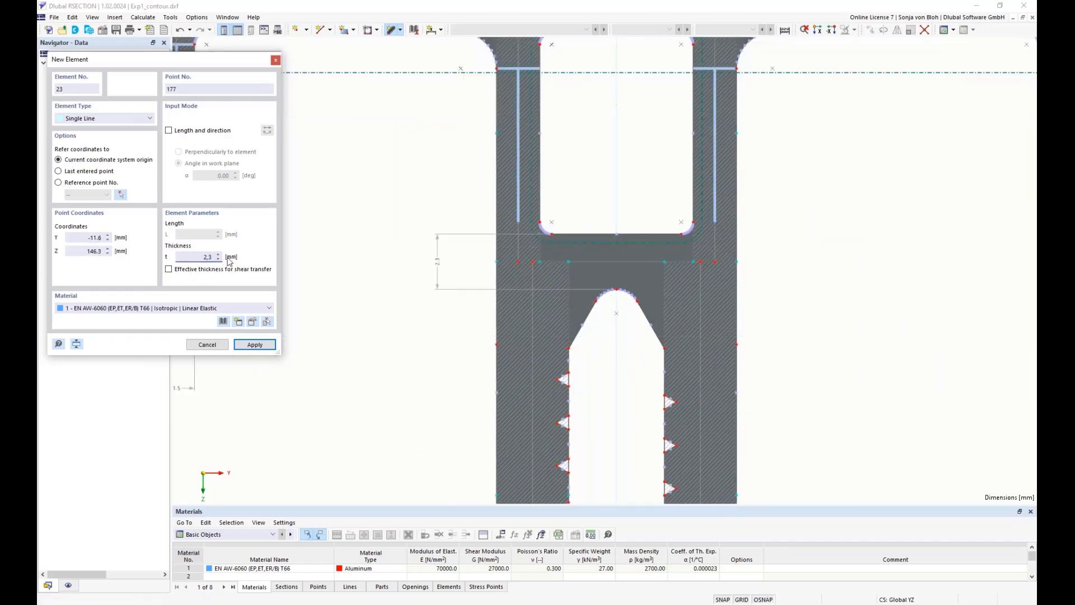
{"action": "scroll", "coordinate": [470, 238], "scroll_direction": "up", "scroll_amount": 4}
{"action": "left_click", "coordinate": [571, 286]}
{"action": "left_click", "coordinate": [601, 286]}
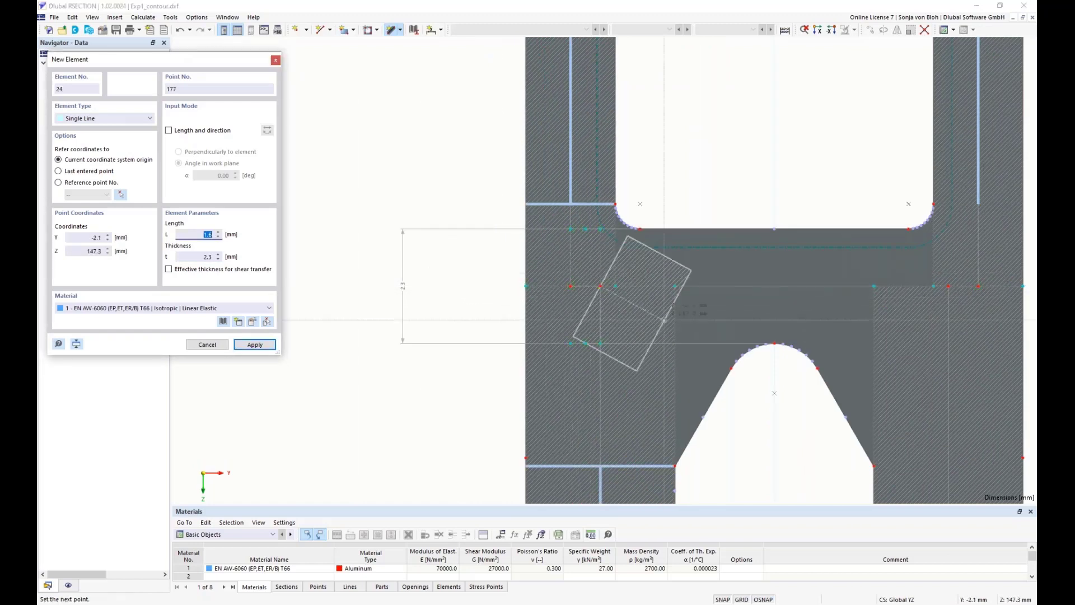
{"action": "left_click", "coordinate": [948, 286]}
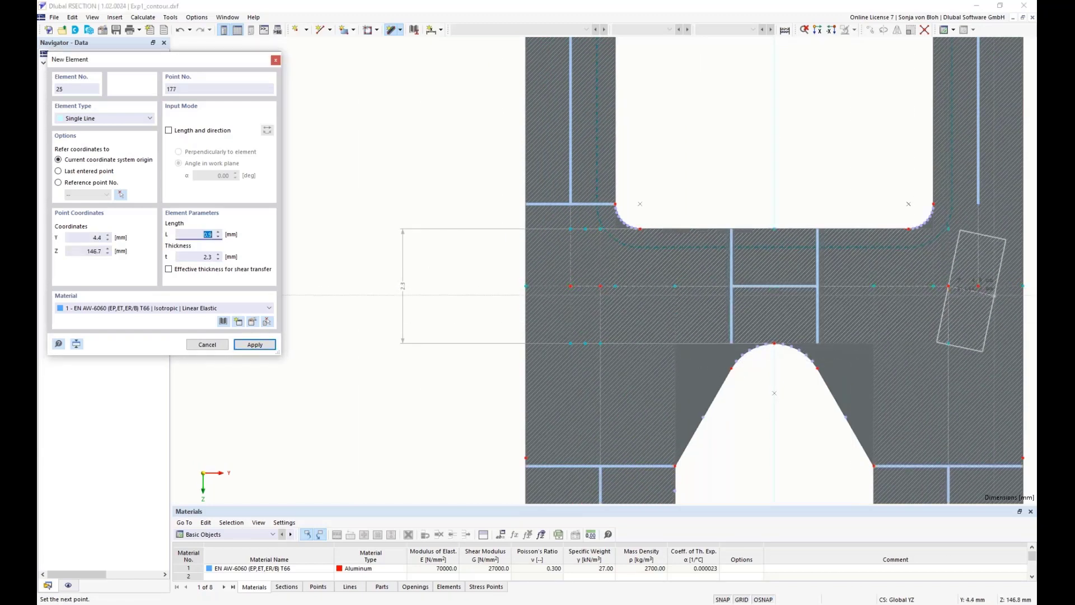
{"action": "left_click", "coordinate": [978, 286]}
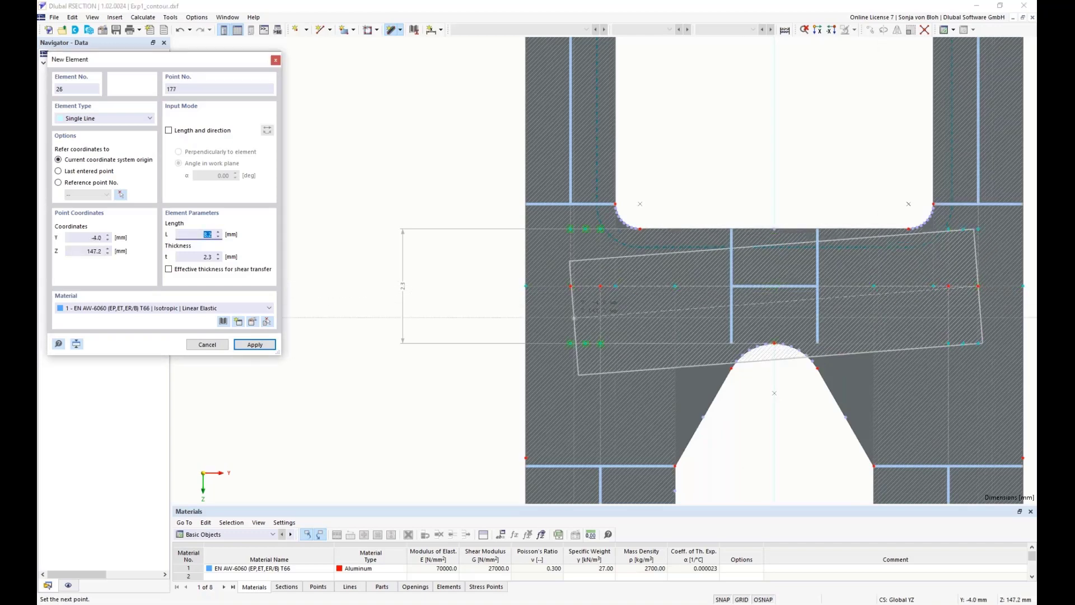
{"action": "key", "text": "Escape"}
Draw a 1.1 mm thick element along the left crosspiece at Z 145.3 mm, from the outer leg to the inner leg at Y -18.3 mm
{"action": "scroll", "coordinate": [574, 318], "scroll_direction": "down", "scroll_amount": 5}
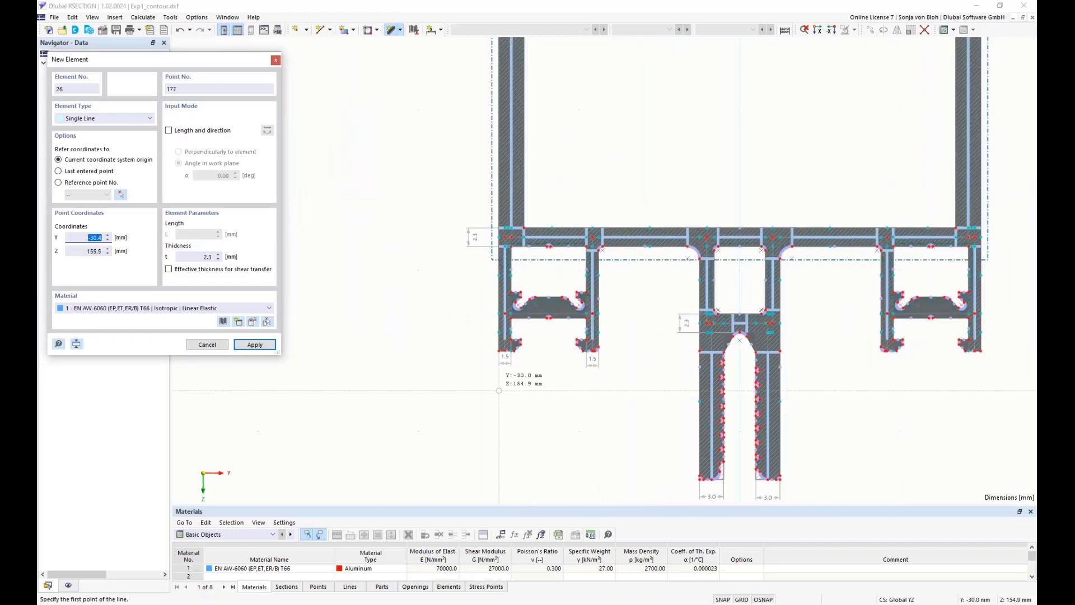
{"action": "scroll", "coordinate": [504, 395], "scroll_direction": "up", "scroll_amount": 2}
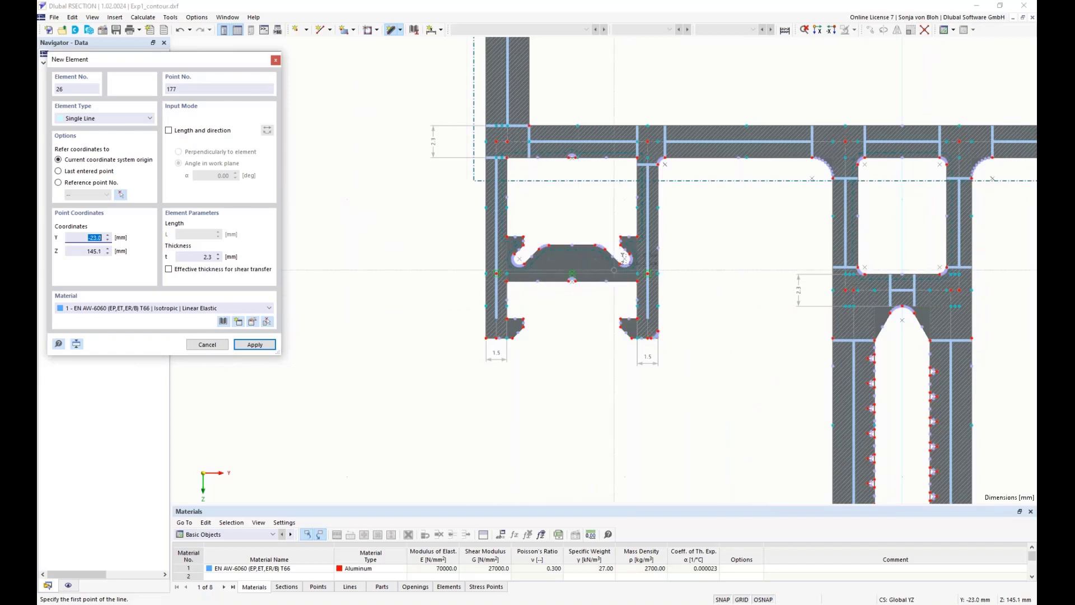
{"action": "left_click", "coordinate": [205, 256]}
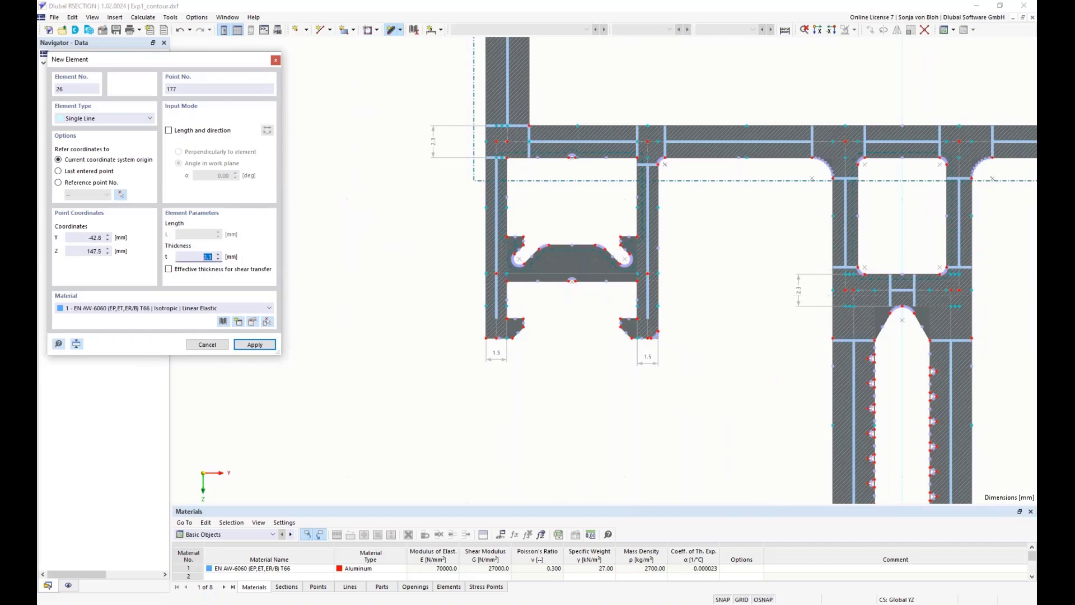
{"action": "type", "text": "1"}
{"action": "type", "text": ",1"}
{"action": "scroll", "coordinate": [505, 284], "scroll_direction": "up", "scroll_amount": 3}
{"action": "left_click", "coordinate": [488, 262]}
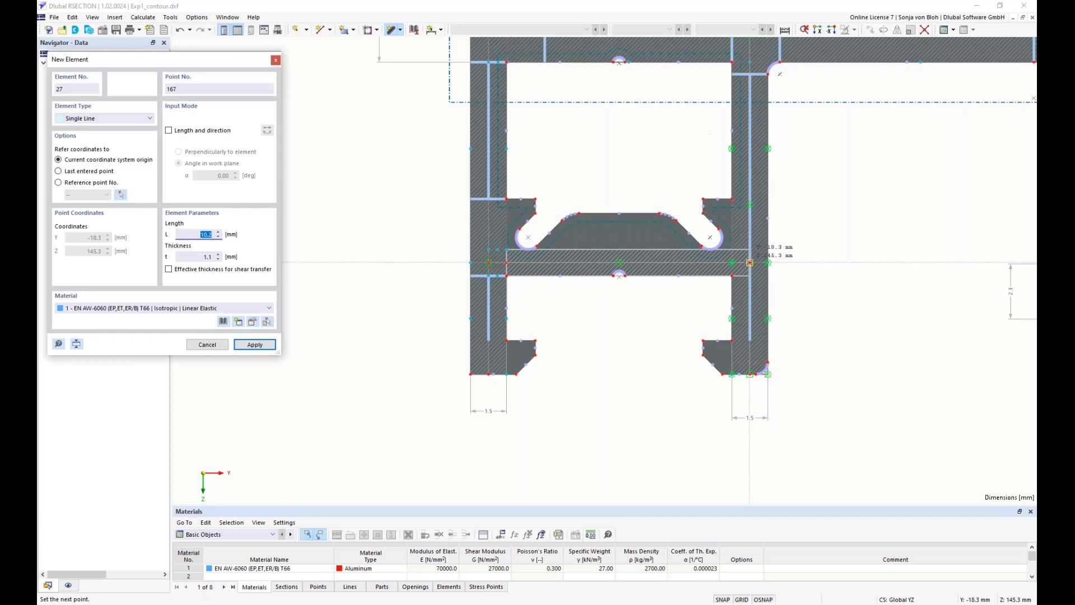
{"action": "left_click", "coordinate": [750, 262]}
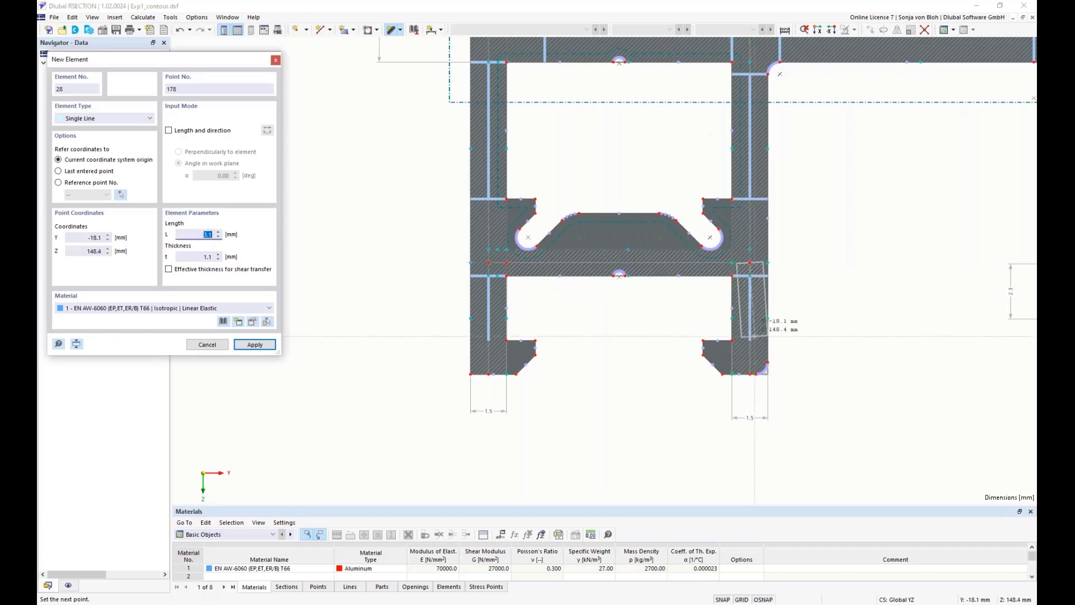
{"action": "right_click", "coordinate": [653, 385]}
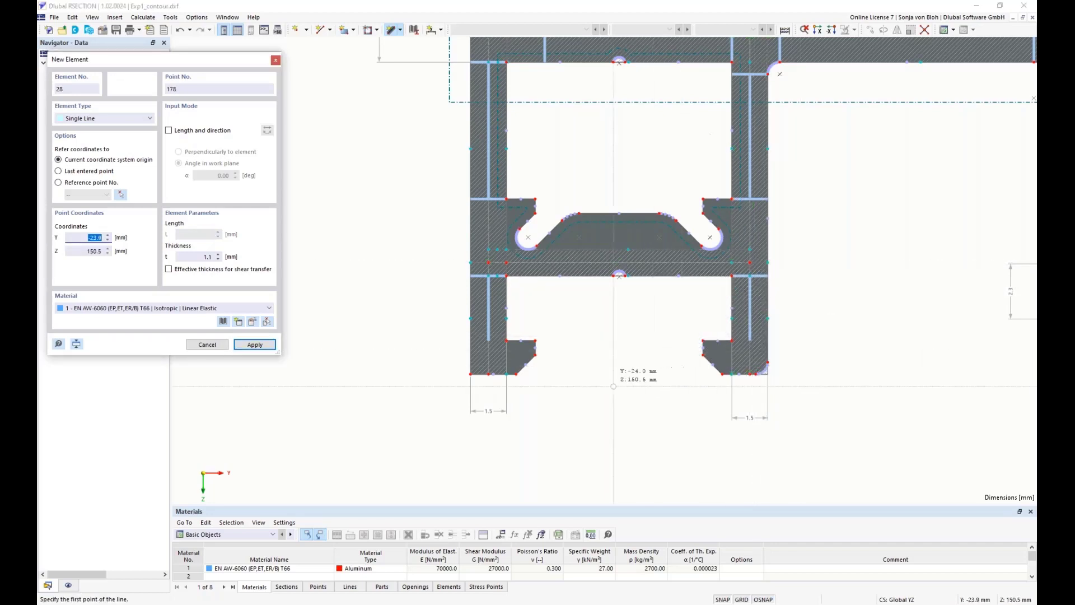
Draw a 1.1 mm thick element along the right crosspiece at Z 145.3 mm, from Y 18.3 to 29.2 mm, and finish drawing elements
{"action": "scroll", "coordinate": [551, 378], "scroll_direction": "down", "scroll_amount": 4}
{"action": "middle_click_drag", "start_coordinate": [736, 405], "coordinate": [445, 379]}
{"action": "scroll", "coordinate": [448, 379], "scroll_direction": "down", "scroll_amount": 1}
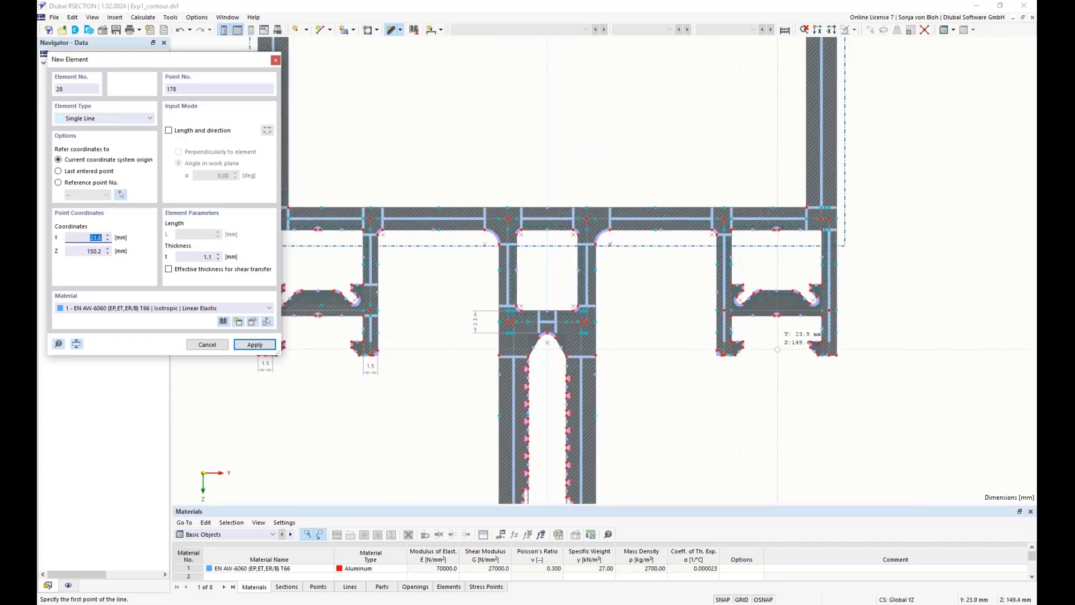
{"action": "scroll", "coordinate": [780, 325], "scroll_direction": "up", "scroll_amount": 5}
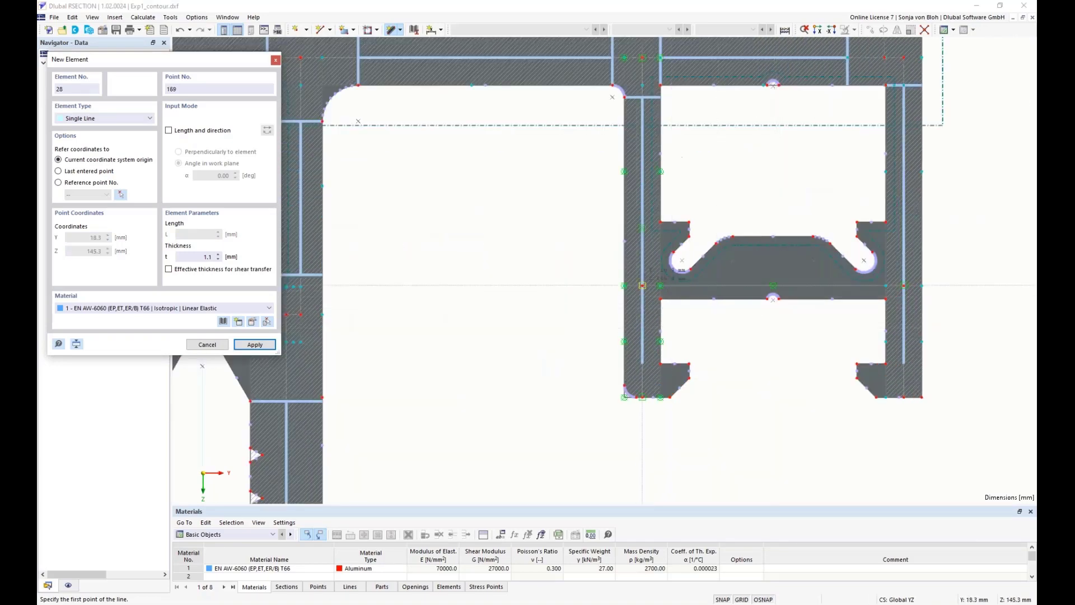
{"action": "left_click", "coordinate": [643, 285]}
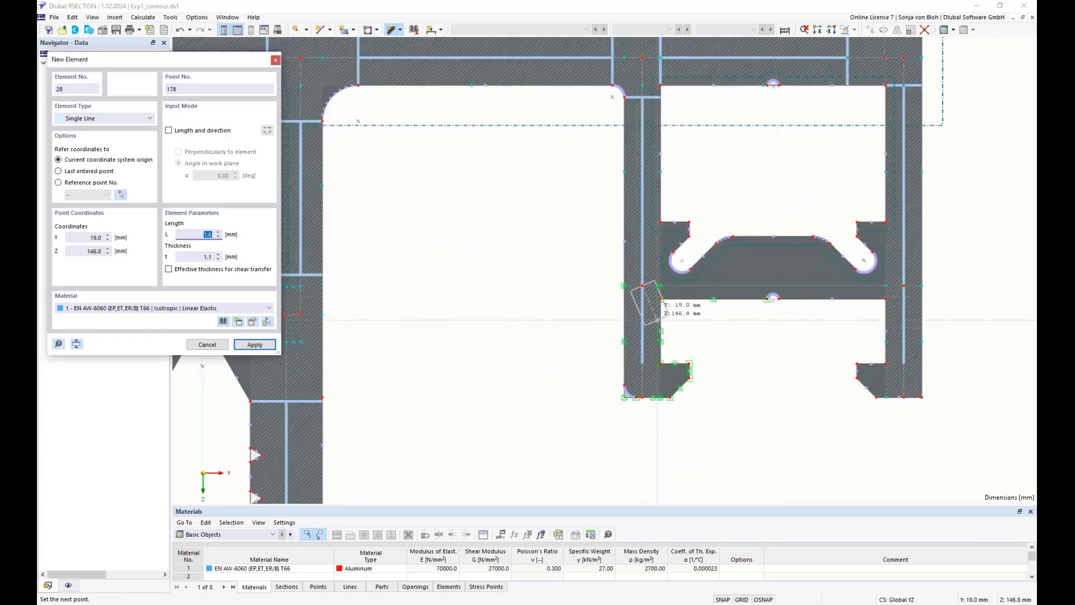
{"action": "left_click", "coordinate": [903, 285]}
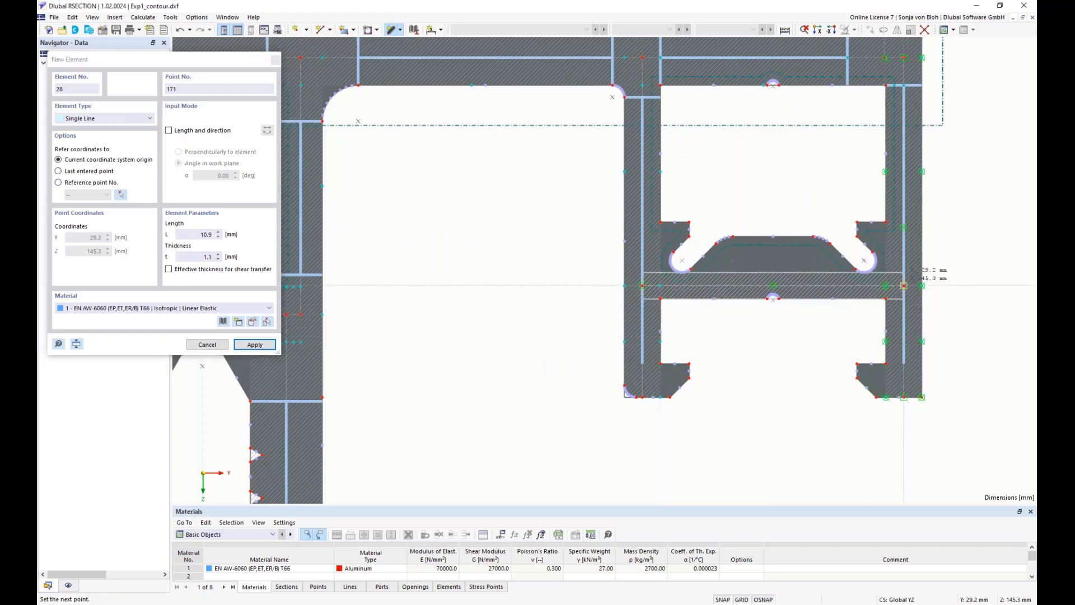
{"action": "right_click", "coordinate": [768, 390]}
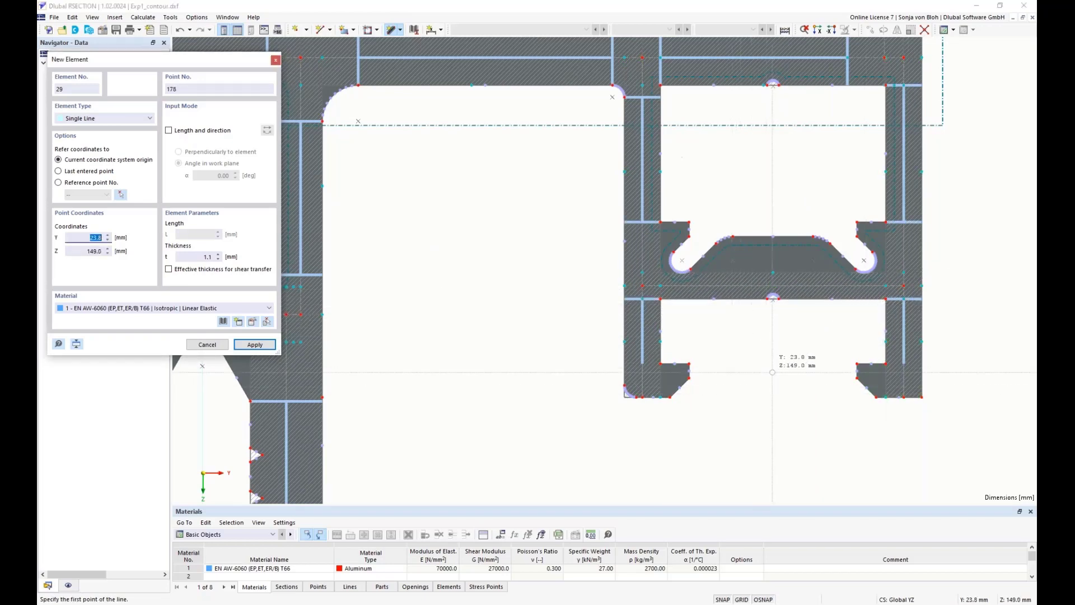
{"action": "right_click", "coordinate": [773, 372]}
Inspect the complete profile and its upper wall, and check the analysis method and aluminum section options in the model's base data without changing them
{"action": "scroll", "coordinate": [773, 372], "scroll_direction": "down", "scroll_amount": 1}
{"action": "scroll", "coordinate": [745, 417], "scroll_direction": "down", "scroll_amount": 5}
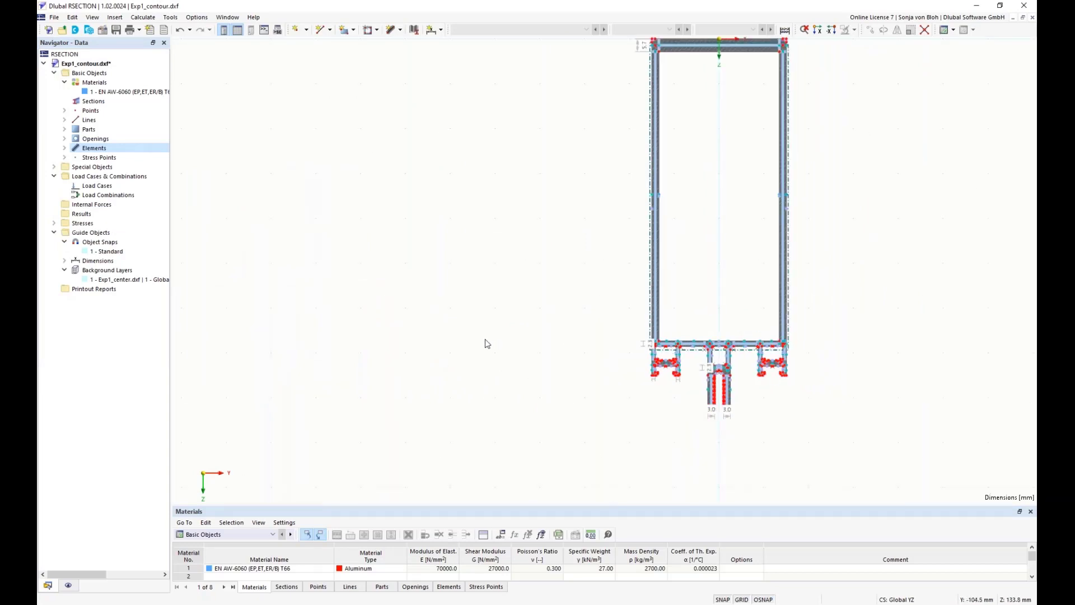
{"action": "scroll", "coordinate": [486, 339], "scroll_direction": "down", "scroll_amount": 2}
{"action": "middle_click_drag", "start_coordinate": [488, 286], "coordinate": [305, 305]}
{"action": "scroll", "coordinate": [360, 301], "scroll_direction": "up", "scroll_amount": 1}
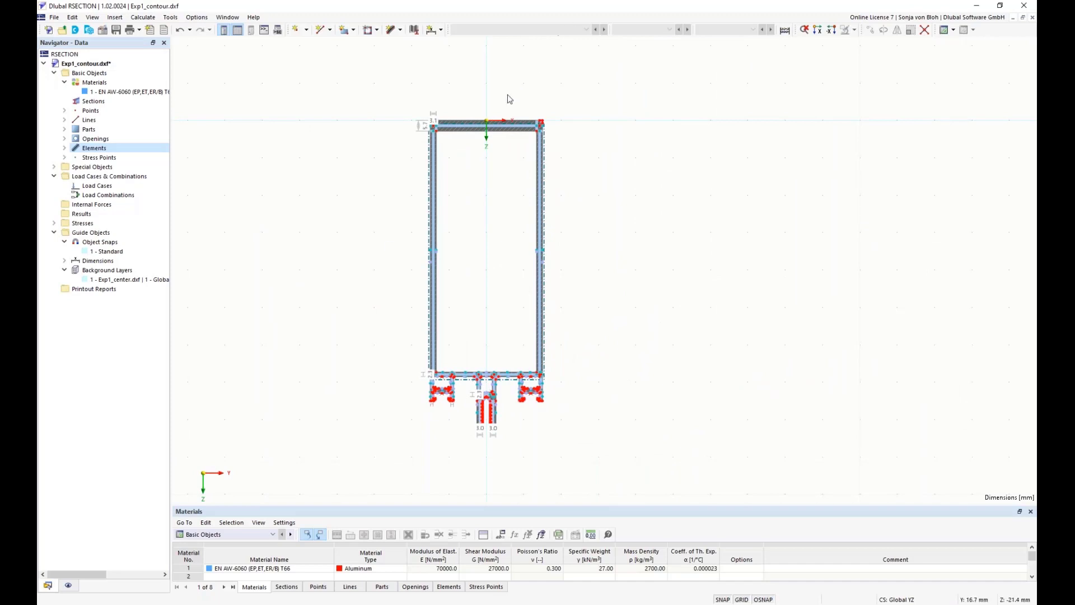
{"action": "scroll", "coordinate": [507, 98], "scroll_direction": "up", "scroll_amount": 3}
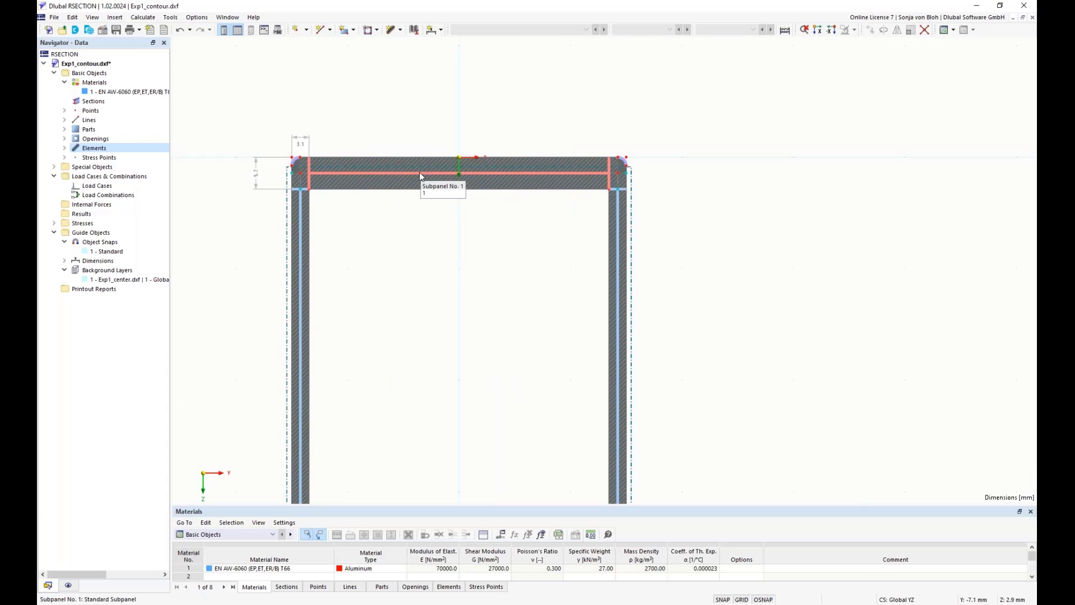
{"action": "left_click", "coordinate": [96, 74]}
{"action": "right_click", "coordinate": [96, 74]}
{"action": "left_click", "coordinate": [120, 83]}
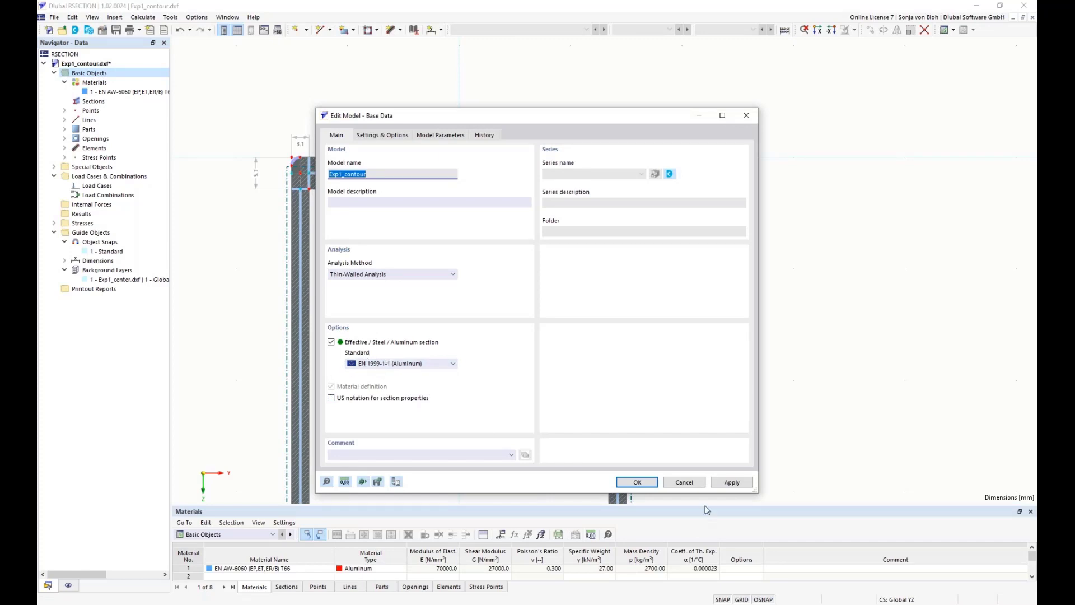
{"action": "left_click", "coordinate": [684, 482]}
{"action": "scroll", "coordinate": [469, 338], "scroll_direction": "down", "scroll_amount": 4}
{"action": "middle_click_drag", "start_coordinate": [463, 344], "coordinate": [464, 217]}
{"action": "scroll", "coordinate": [464, 217], "scroll_direction": "down", "scroll_amount": 1}
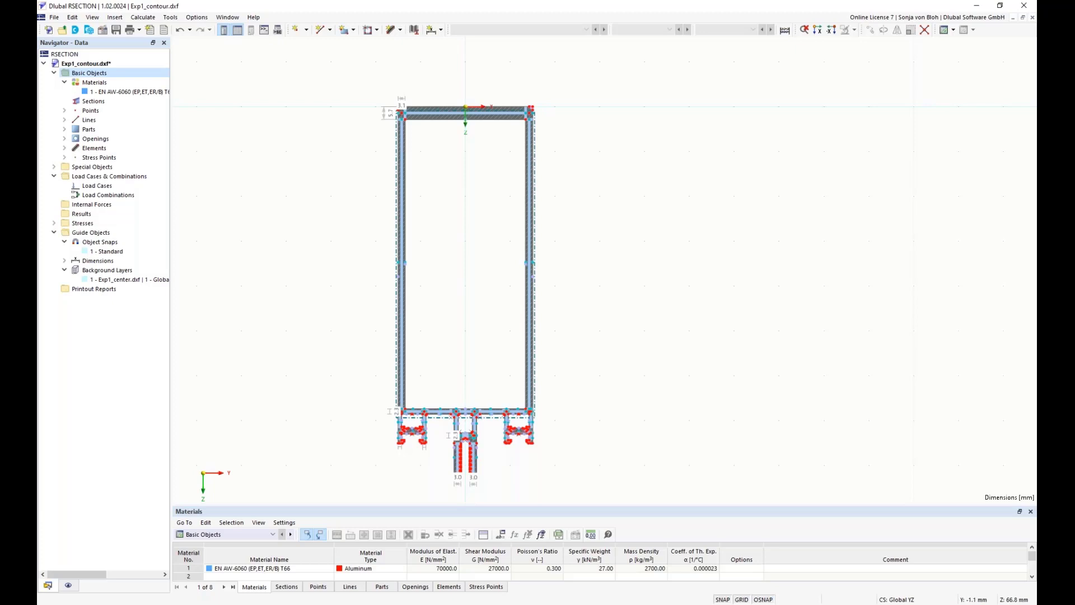
Open the global parameters and add a parameter named H1 in the Lengths unit group
{"action": "left_click", "coordinate": [503, 536]}
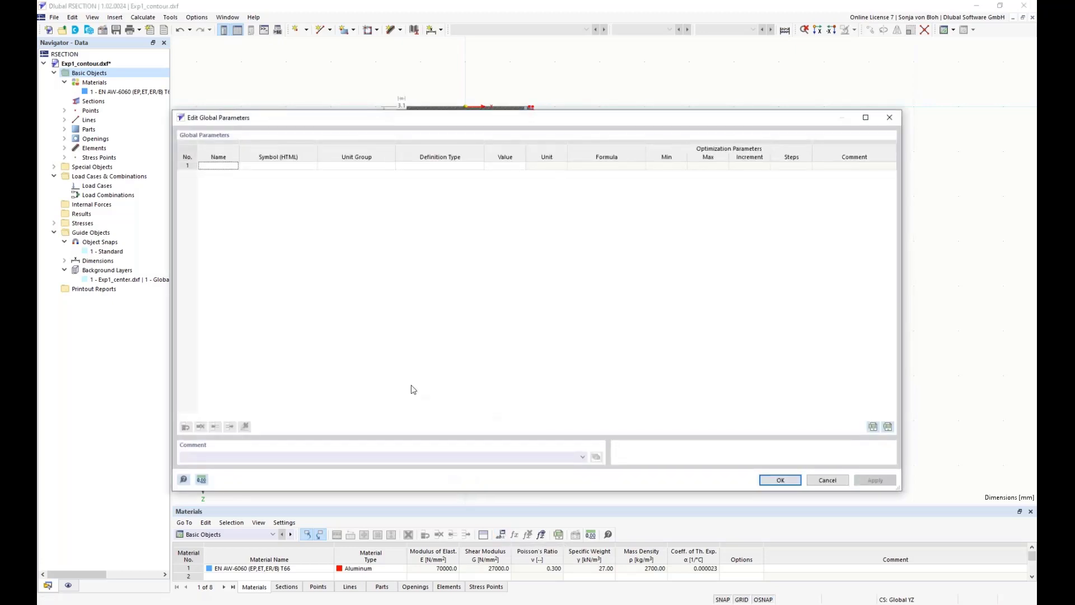
{"action": "left_click", "coordinate": [210, 166]}
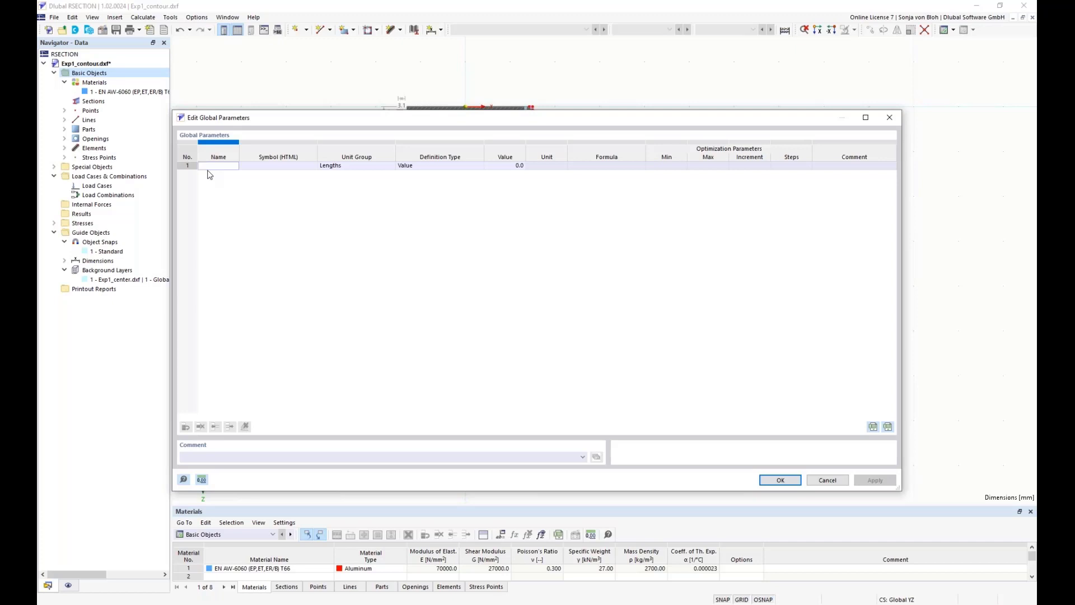
{"action": "type", "text": "H1"}
{"action": "left_click", "coordinate": [349, 168]}
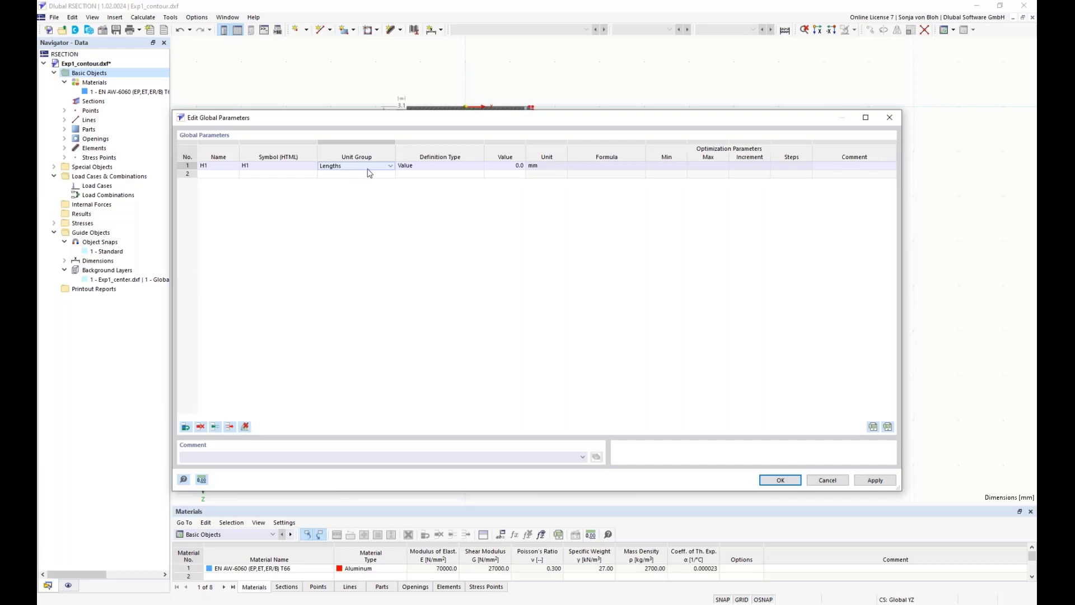
{"action": "left_click", "coordinate": [392, 167]}
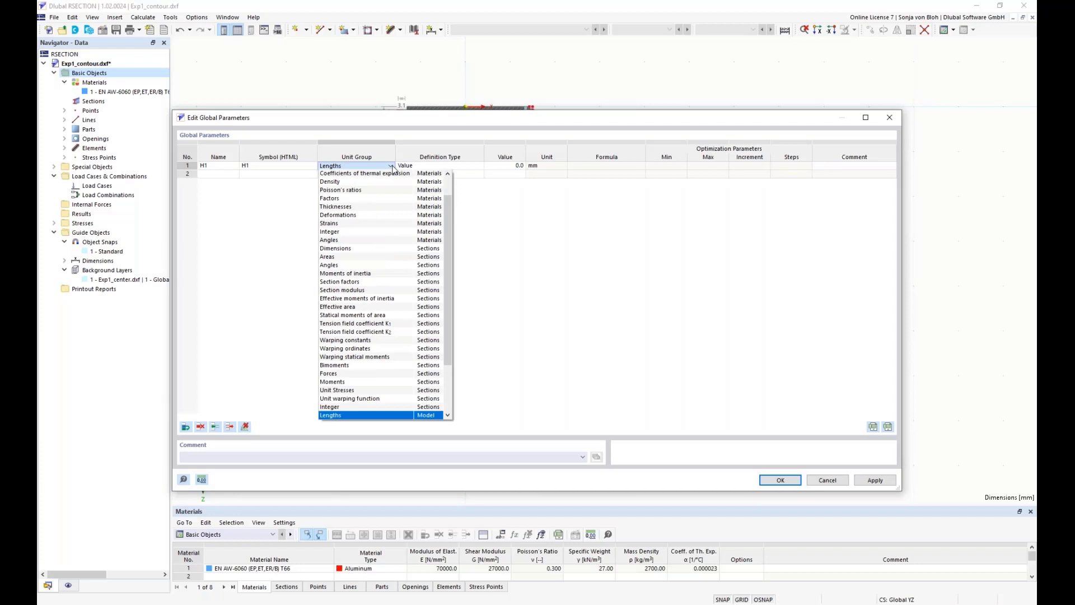
{"action": "left_click", "coordinate": [392, 167]}
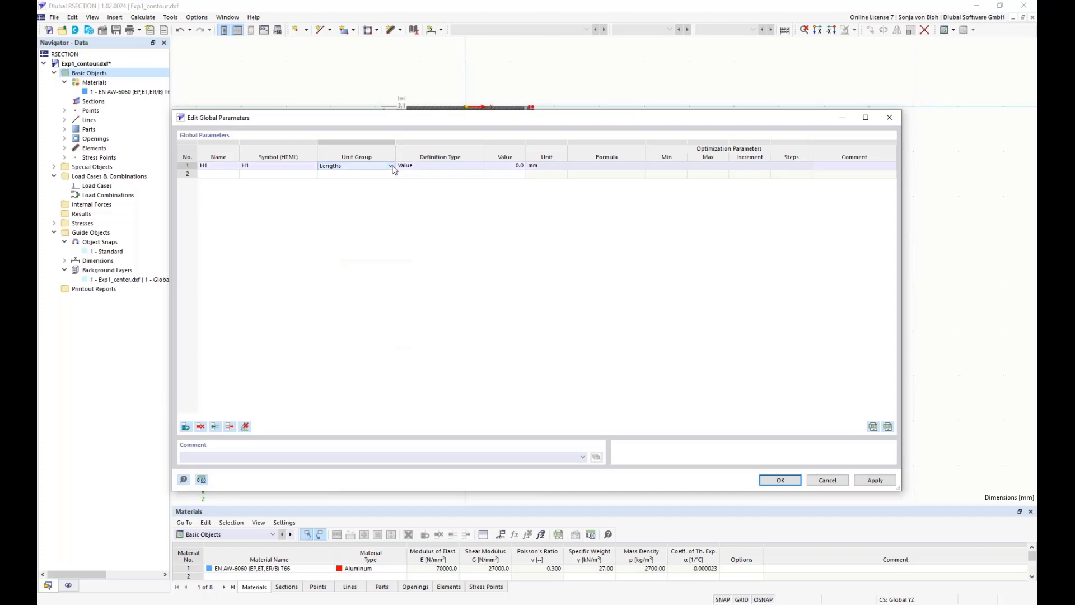
{"action": "left_click", "coordinate": [369, 174]}
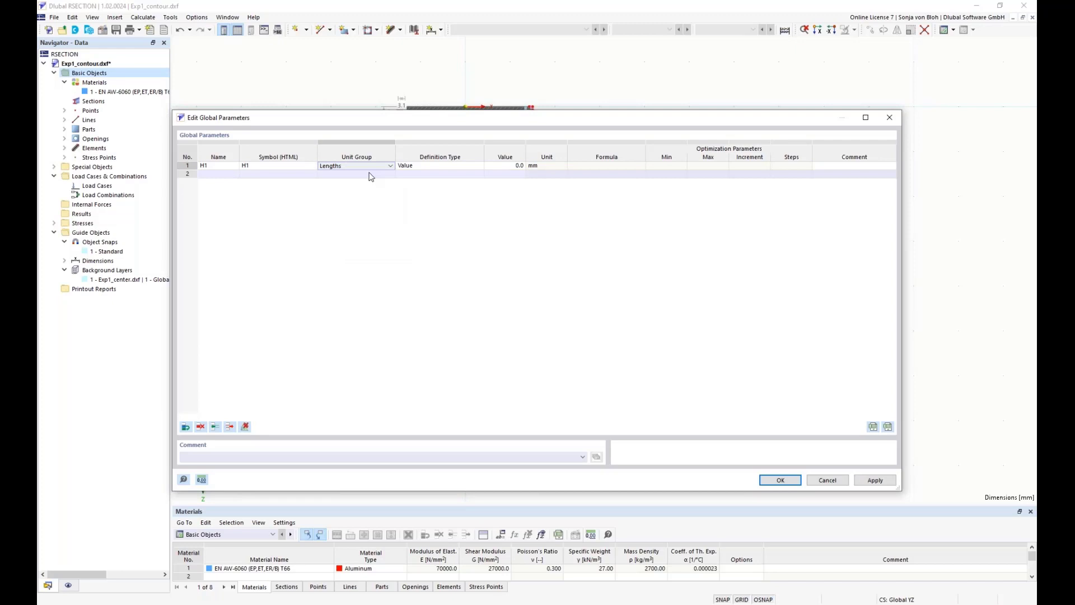
Define parameter H1 by the Value definition type and set it to 133 mm
{"action": "left_click", "coordinate": [436, 166]}
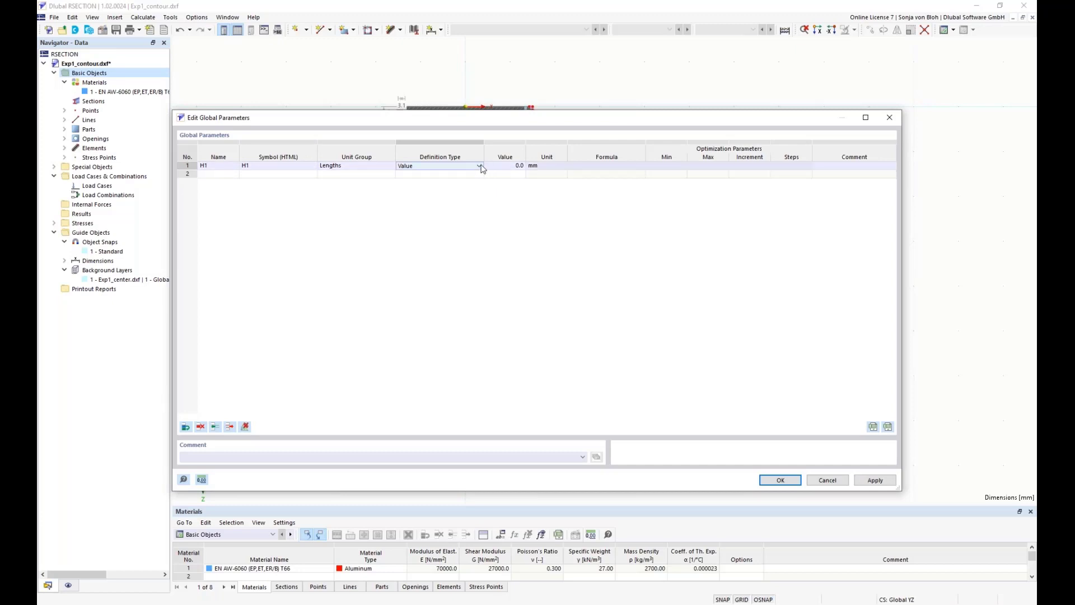
{"action": "left_click", "coordinate": [479, 167]}
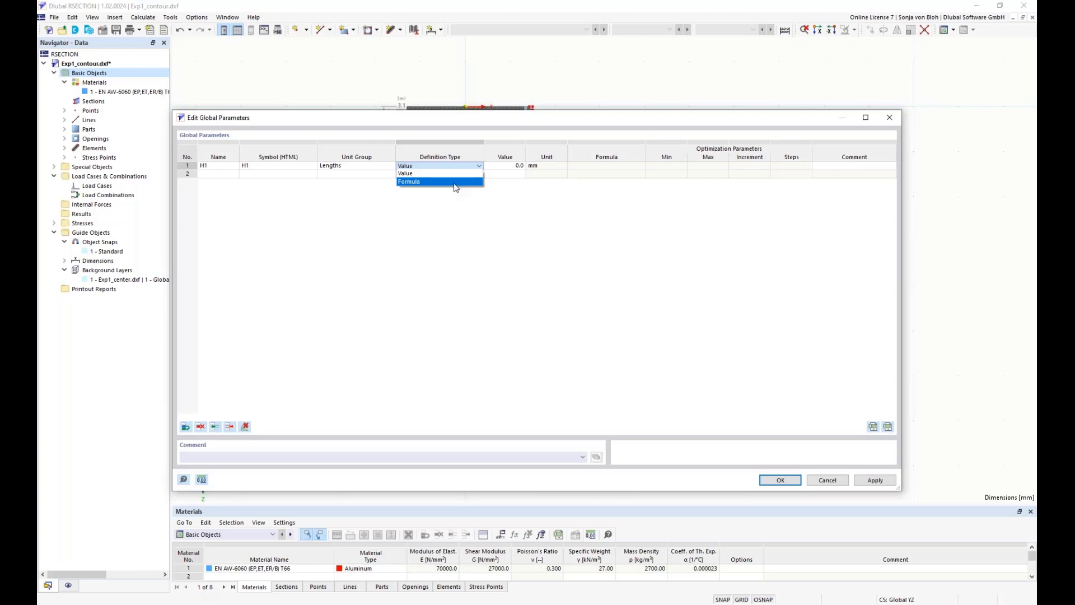
{"action": "left_click", "coordinate": [455, 174]}
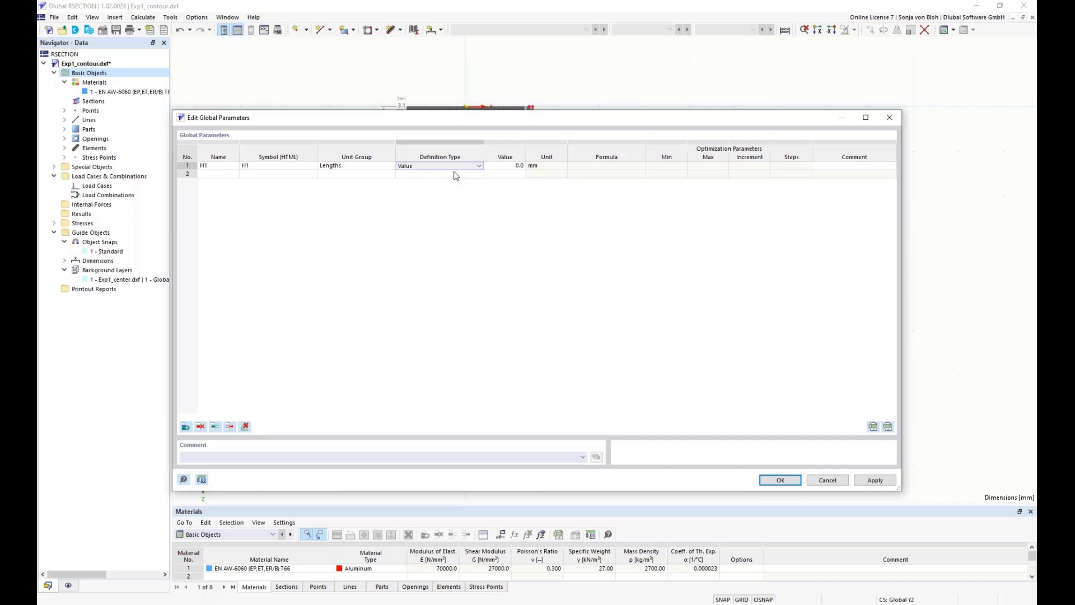
{"action": "left_click", "coordinate": [506, 166]}
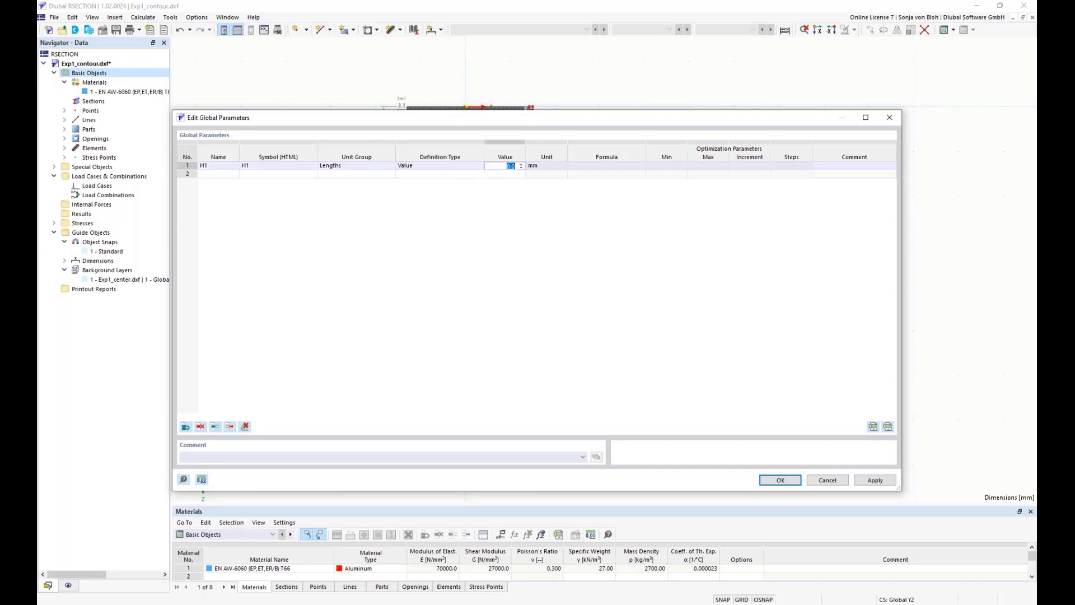
{"action": "type", "text": "133"}
{"action": "key", "text": "Return"}
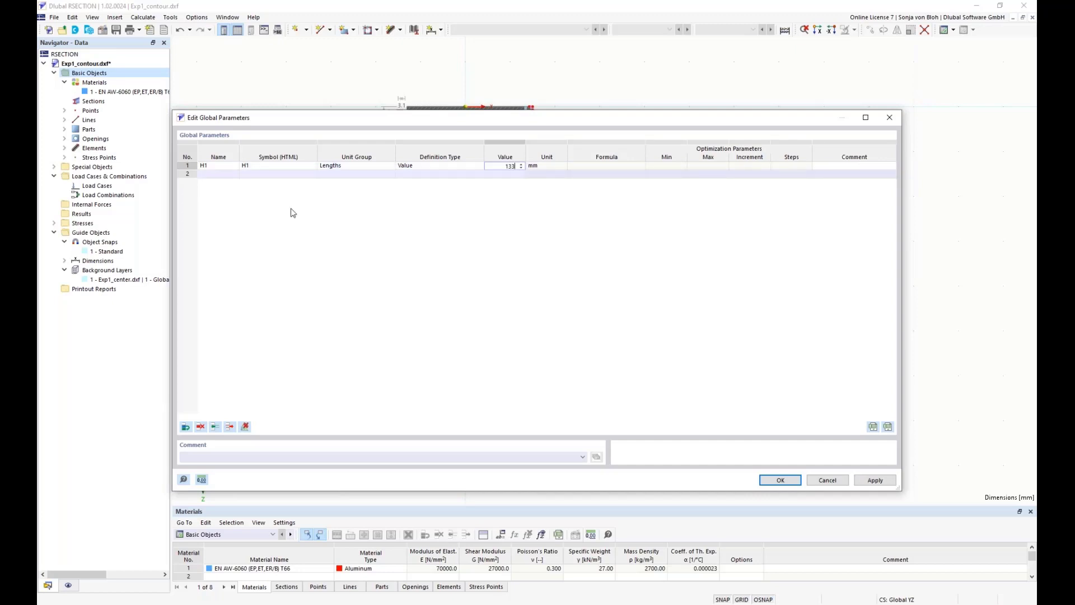
Add a second global length parameter named tf1 with a value of 5.7 mm
{"action": "left_click", "coordinate": [215, 174]}
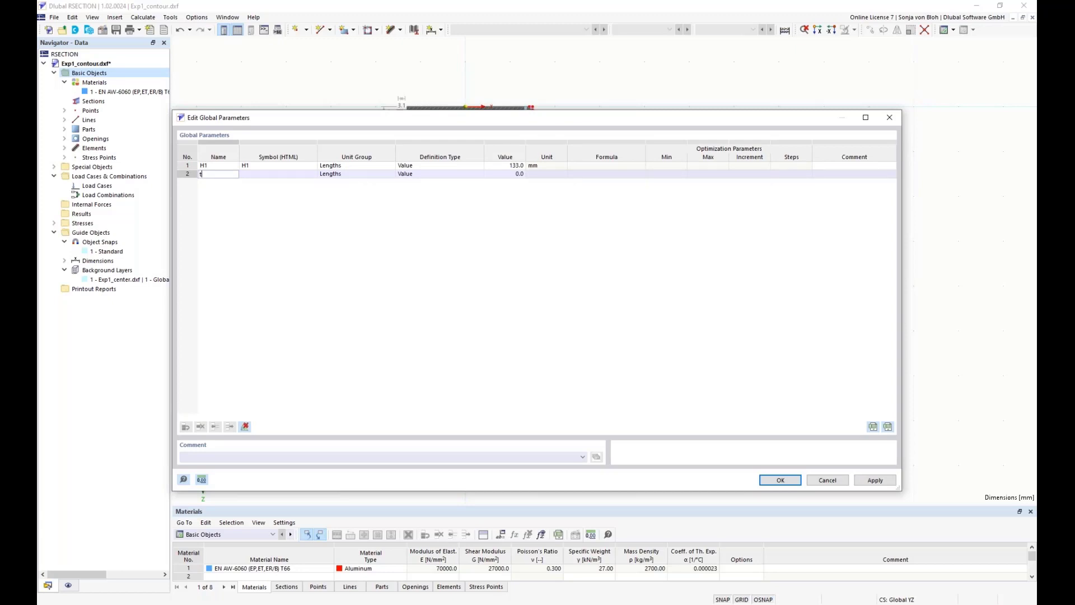
{"action": "type", "text": "1"}
{"action": "key", "text": "Tab"}
{"action": "left_click", "coordinate": [511, 174]}
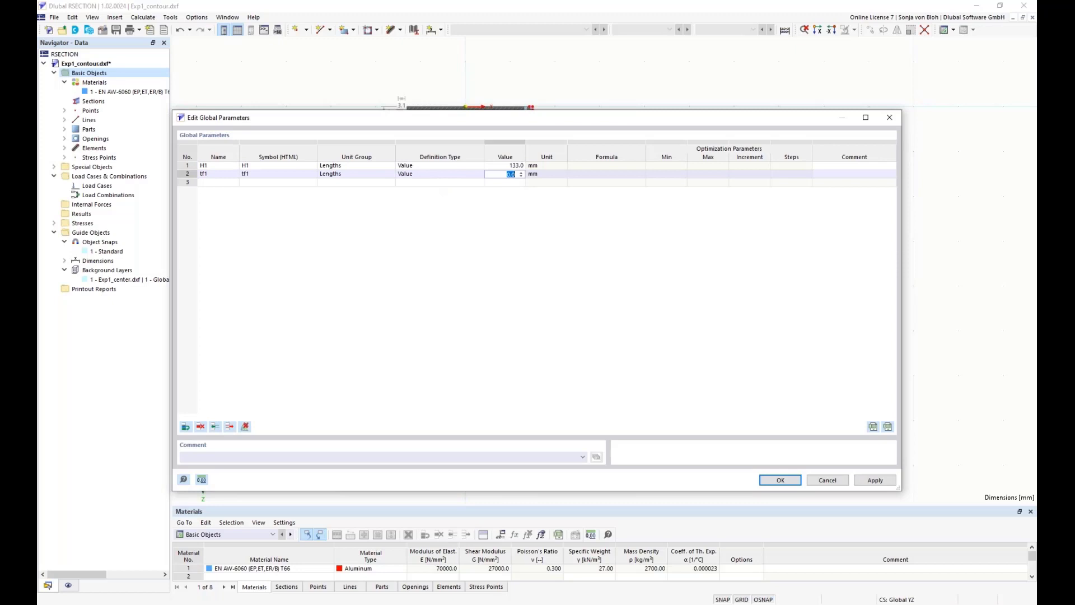
{"action": "type", "text": "5.7"}
{"action": "left_click", "coordinate": [561, 177]}
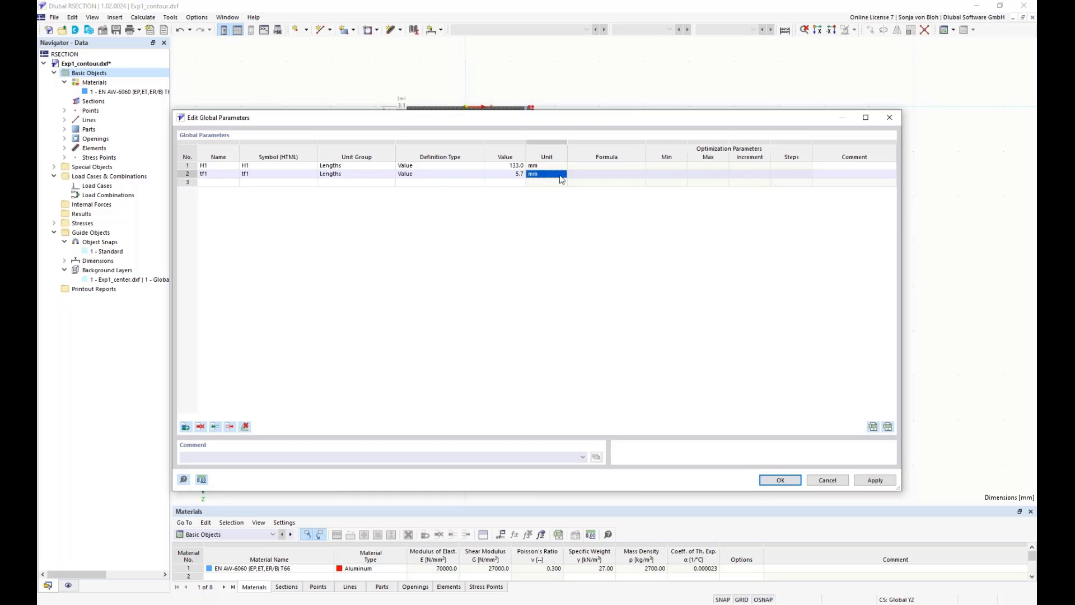
Add a third global length parameter named r1 with a value of 1.5 mm and save the parameters
{"action": "left_click", "coordinate": [218, 183]}
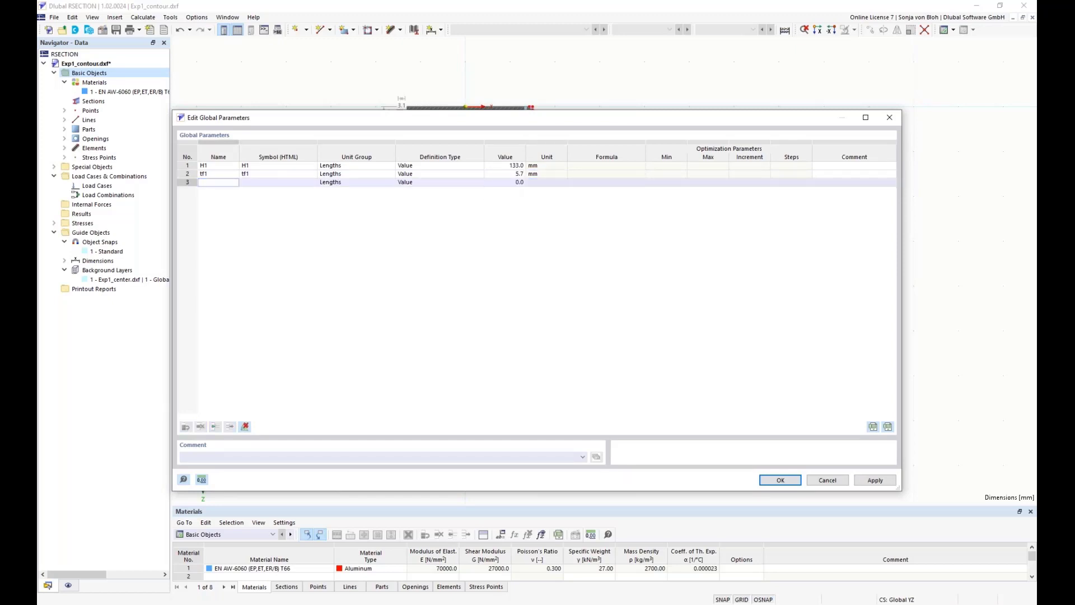
{"action": "type", "text": "r1"}
{"action": "left_click", "coordinate": [500, 185]}
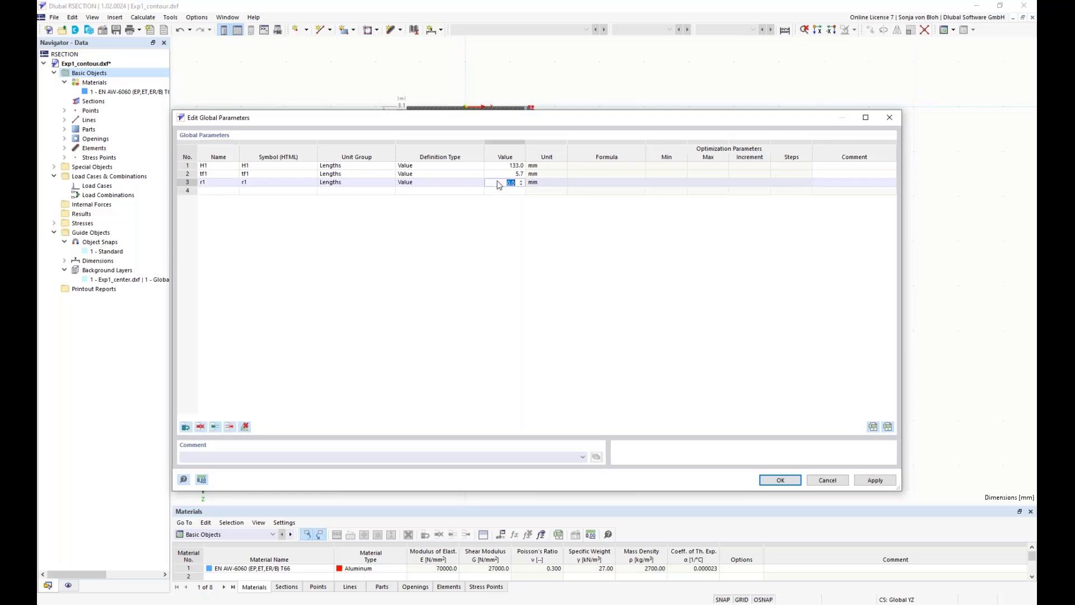
{"action": "type", "text": "1.5"}
{"action": "left_click", "coordinate": [540, 183]}
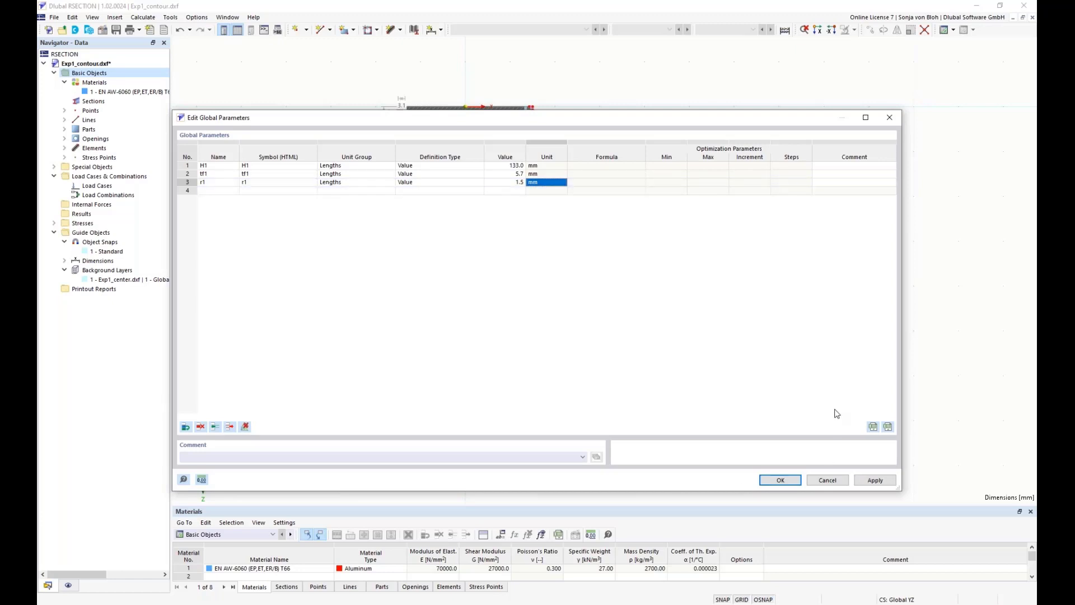
{"action": "left_click", "coordinate": [779, 481]}
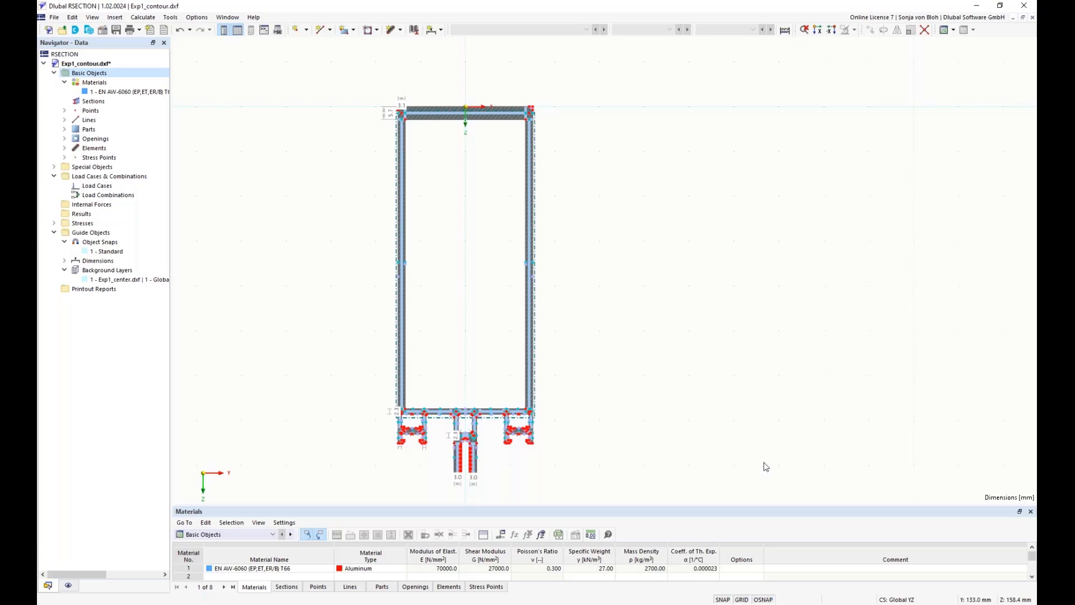
Show the Points table enlarged below the model, with the profile's upper wall in view
{"action": "middle_click_drag", "start_coordinate": [434, 85], "coordinate": [413, 180]}
{"action": "left_click_drag", "start_coordinate": [340, 155], "coordinate": [603, 228]}
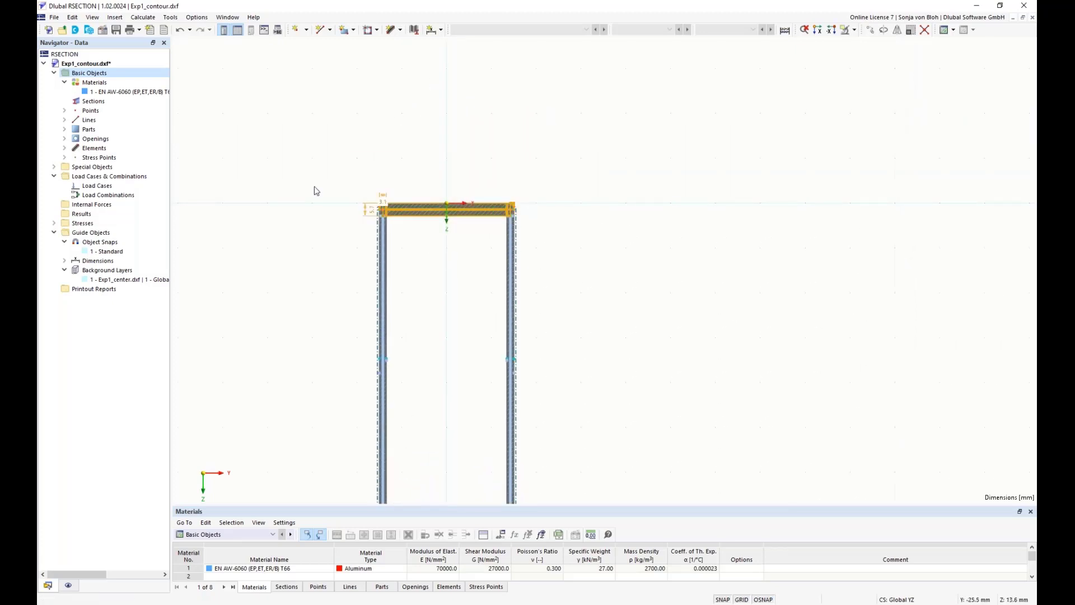
{"action": "middle_click_drag", "start_coordinate": [294, 225], "coordinate": [284, 277]}
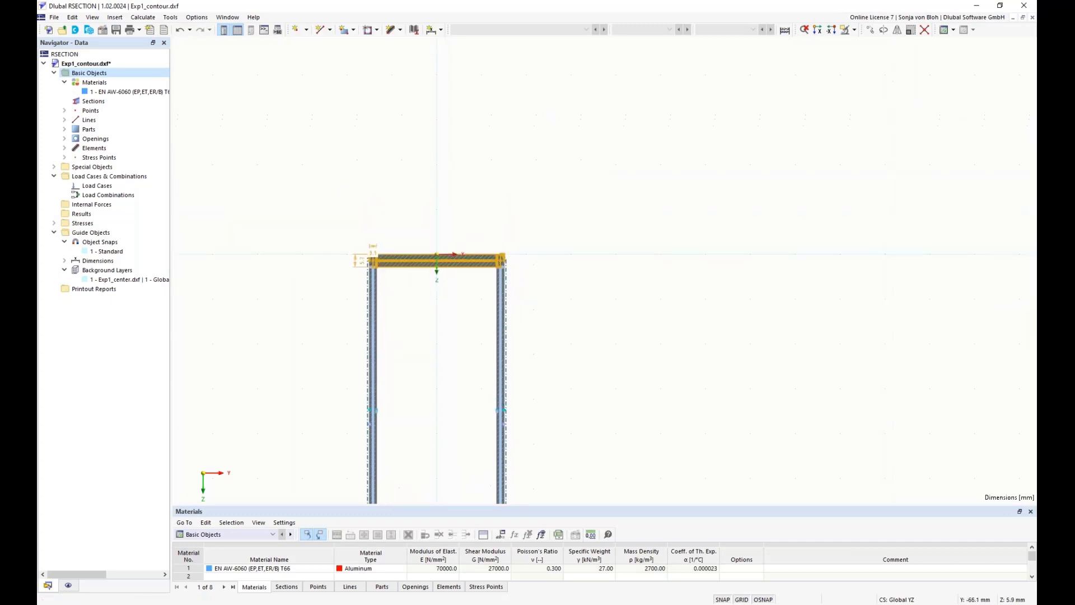
{"action": "scroll", "coordinate": [283, 279], "scroll_direction": "up", "scroll_amount": 1}
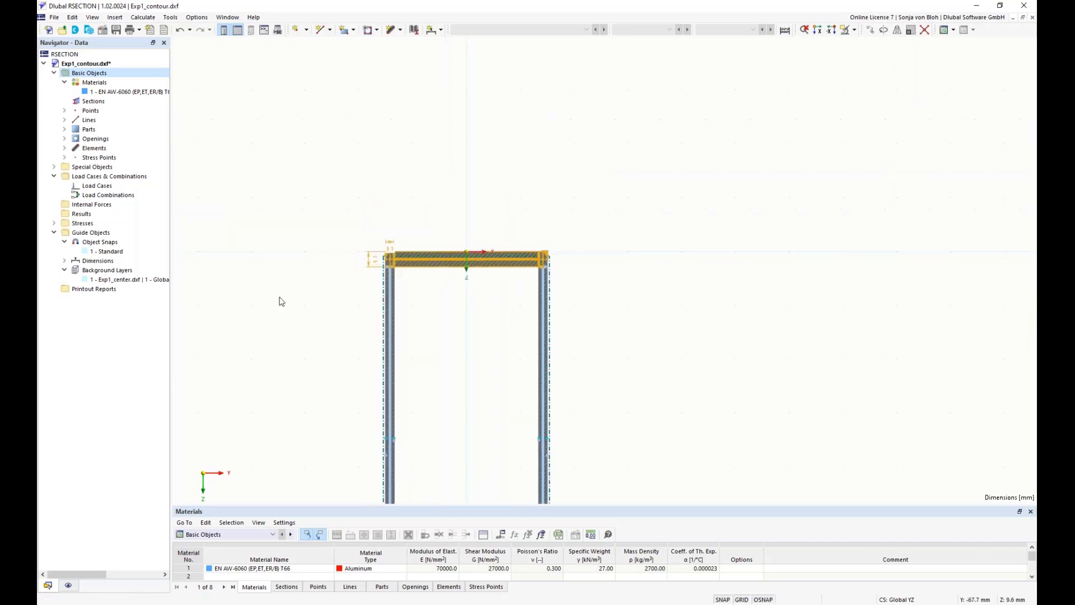
{"action": "left_click", "coordinate": [318, 587]}
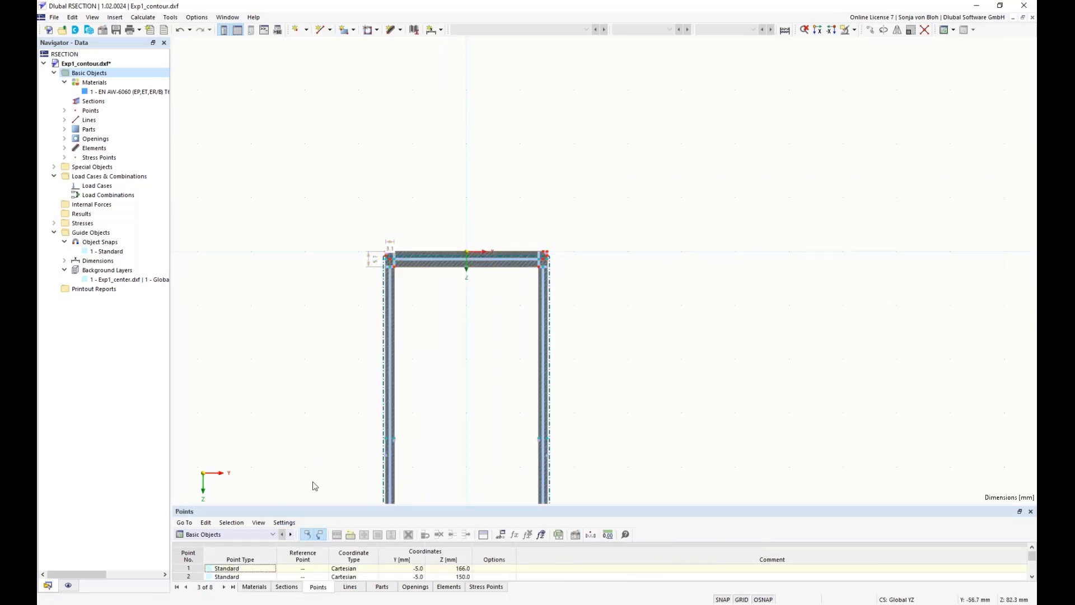
{"action": "left_click_drag", "start_coordinate": [331, 506], "coordinate": [360, 257]}
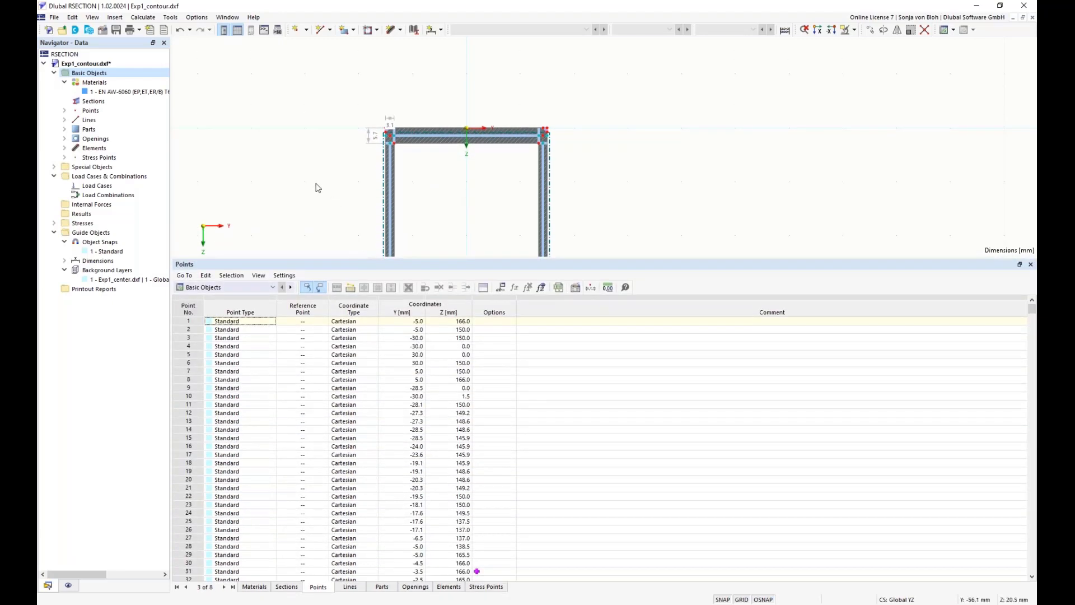
{"action": "scroll", "coordinate": [379, 180], "scroll_direction": "up", "scroll_amount": 10}
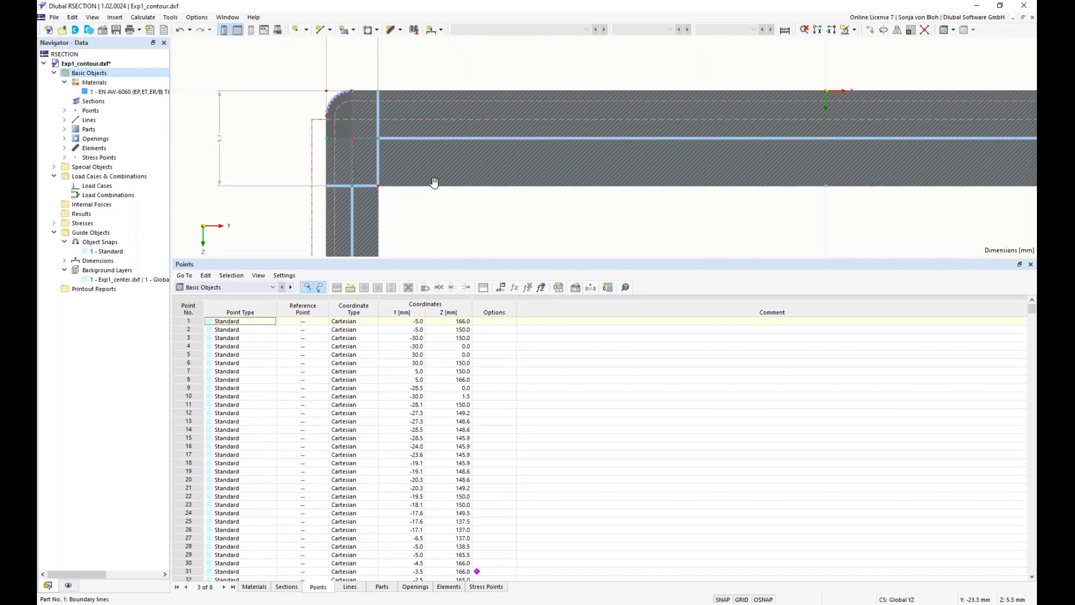
{"action": "scroll", "coordinate": [370, 181], "scroll_direction": "down", "scroll_amount": 4}
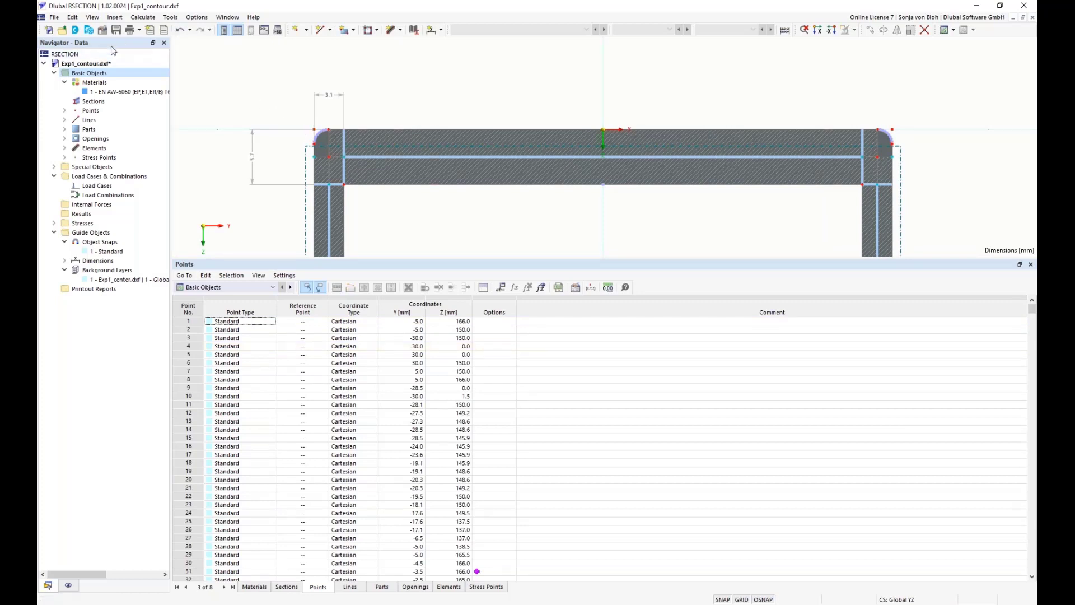
Select all free points in the model and delete them
{"action": "left_click", "coordinate": [72, 18]}
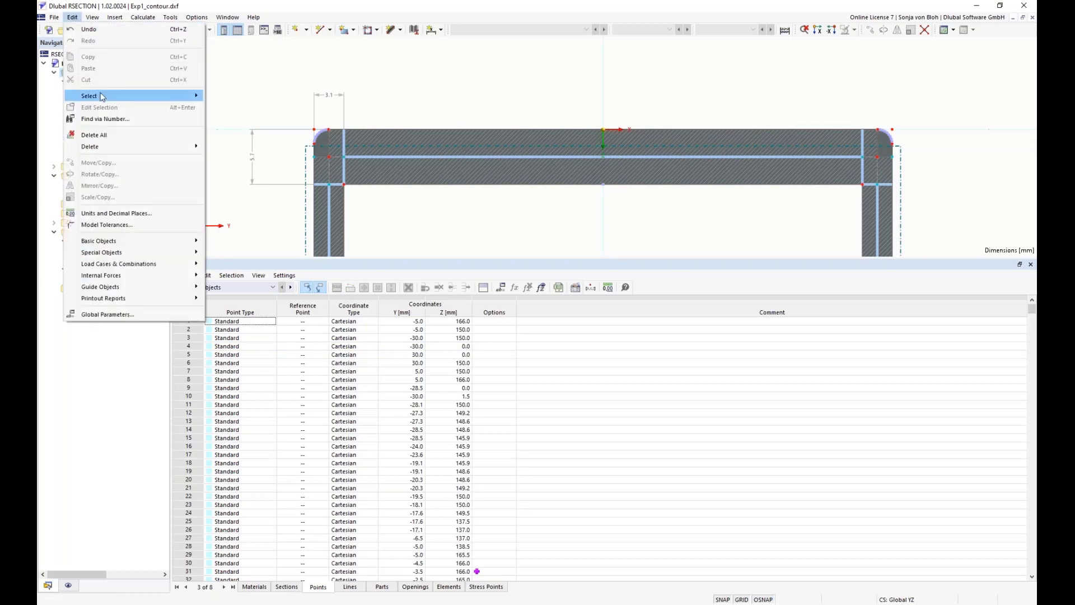
{"action": "mouse_move", "coordinate": [102, 97]}
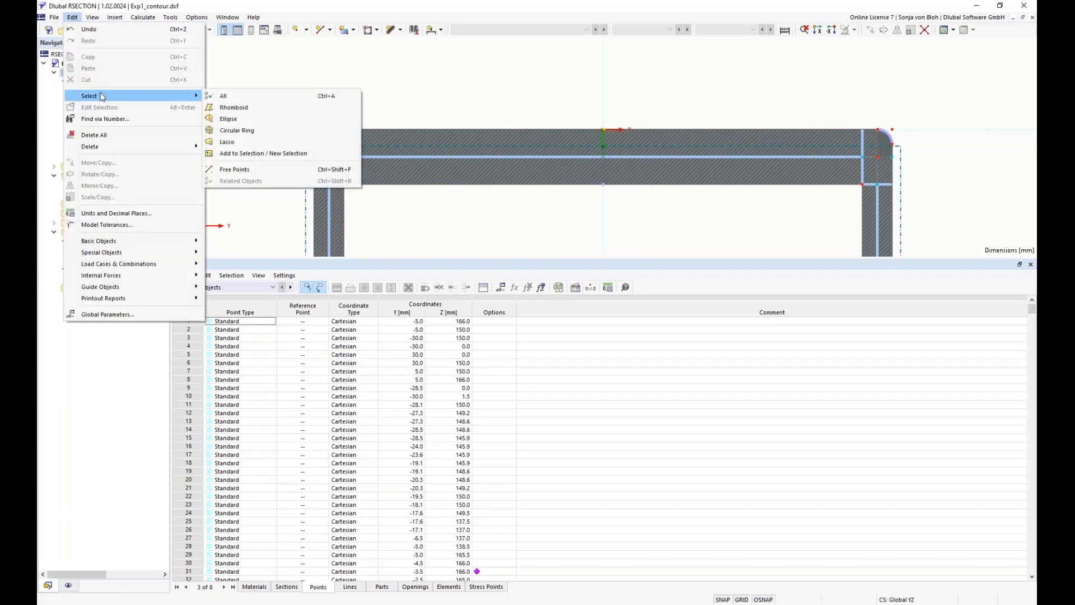
{"action": "left_click", "coordinate": [241, 169]}
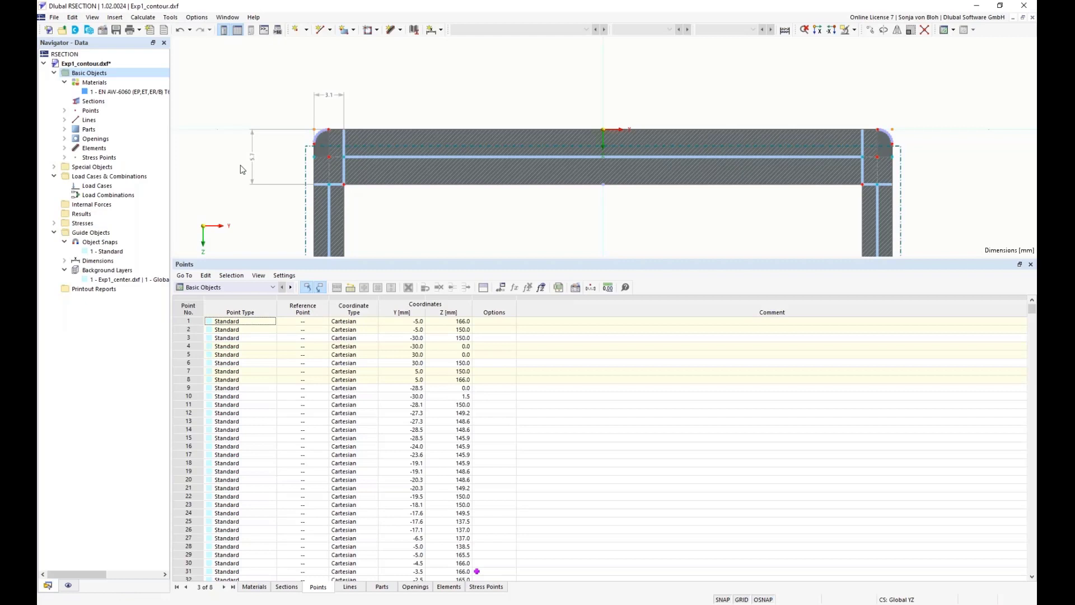
{"action": "key", "text": "Delete"}
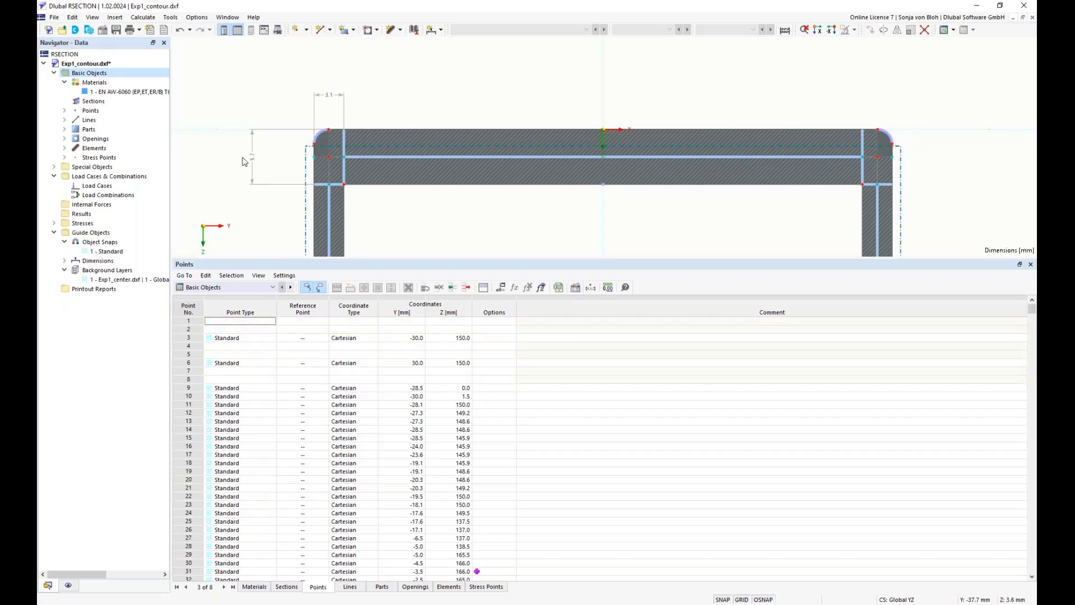
Select the upper wall with its corners, limit the Points table to the selected objects and widen its coordinate columns
{"action": "scroll", "coordinate": [247, 122], "scroll_direction": "down", "scroll_amount": 1}
{"action": "left_click_drag", "start_coordinate": [252, 85], "coordinate": [836, 196]}
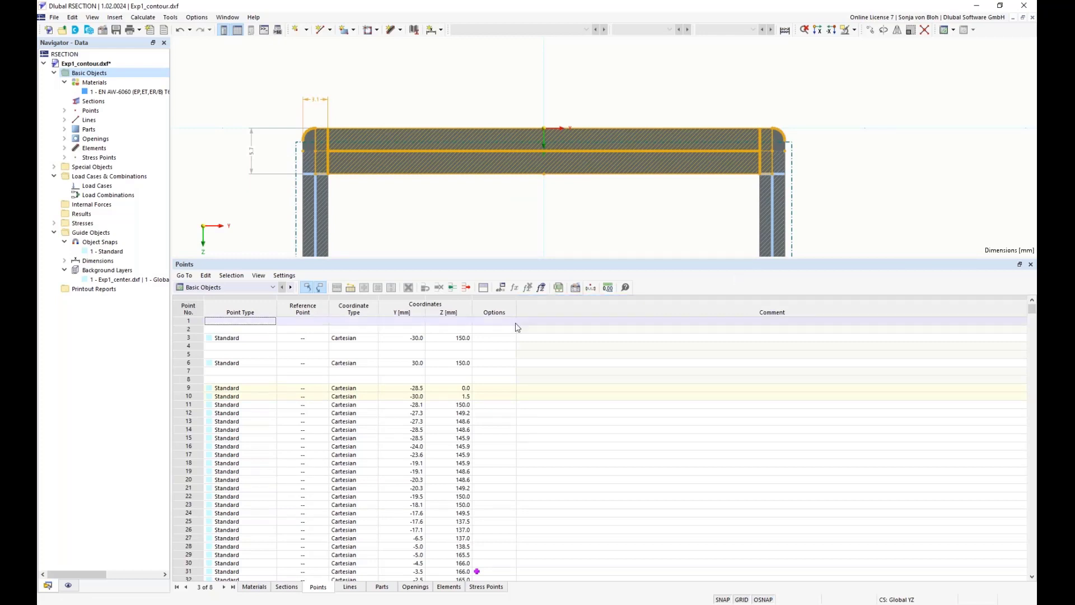
{"action": "left_click", "coordinate": [351, 288]}
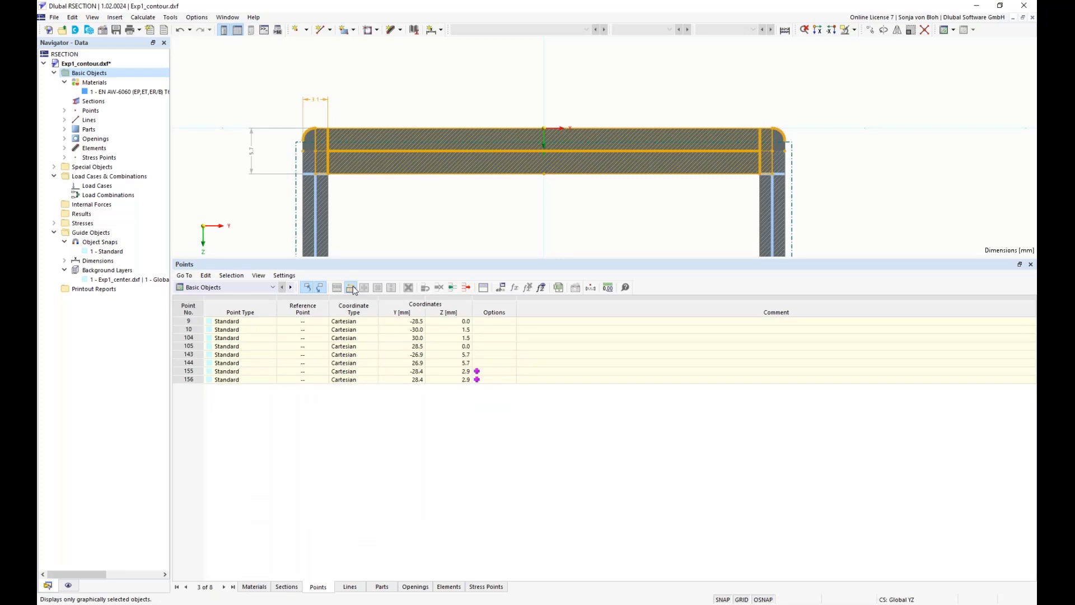
{"action": "left_click_drag", "start_coordinate": [426, 298], "coordinate": [707, 297]}
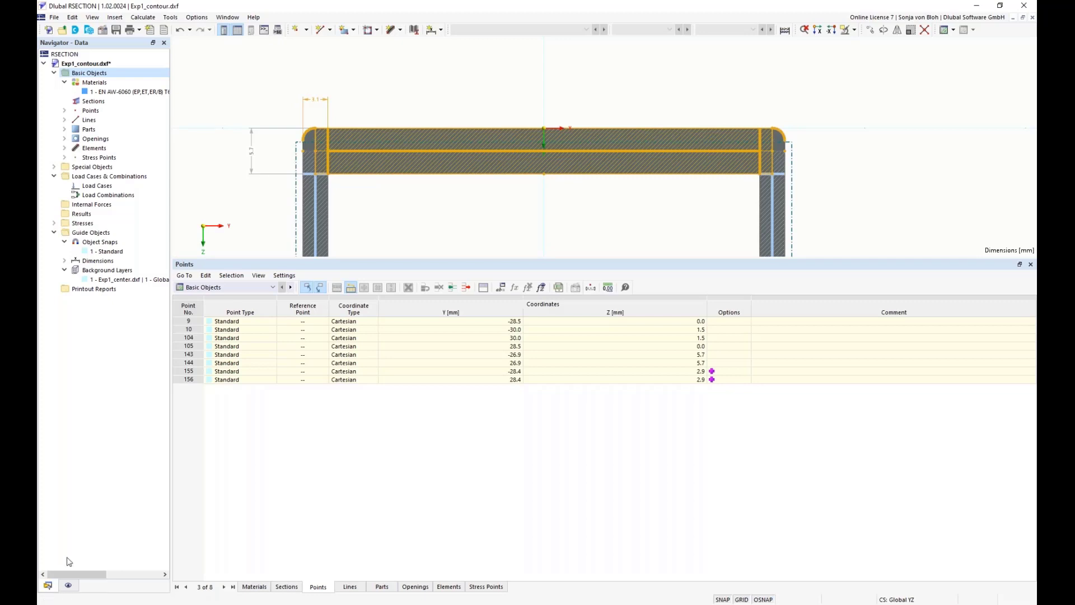
Turn on numbering for points only, excluding lines, parts, openings, elements, stress points and subpanels
{"action": "left_click", "coordinate": [68, 585]}
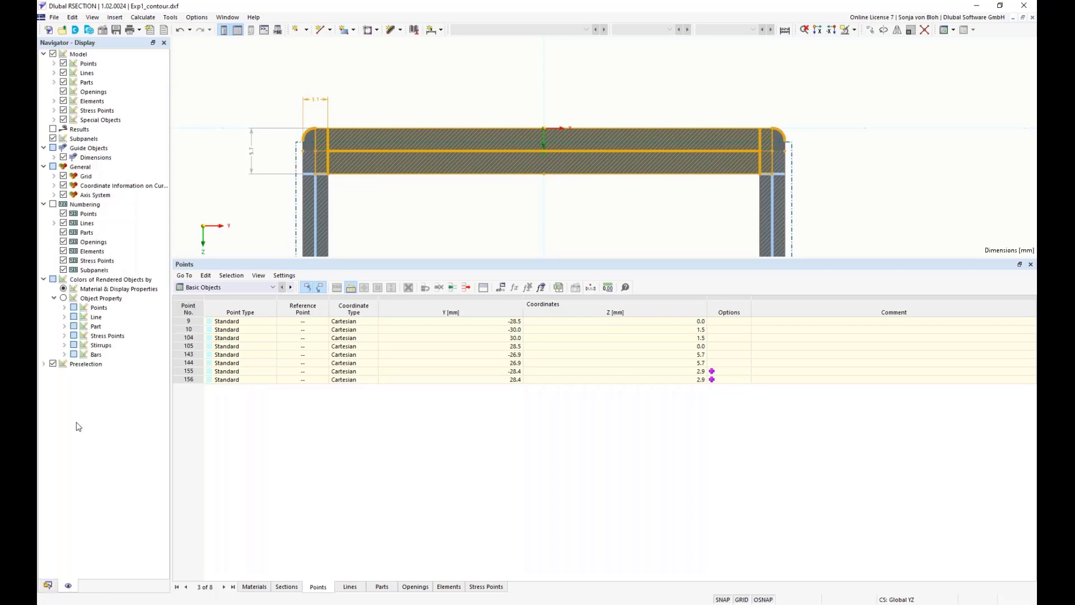
{"action": "left_click", "coordinate": [53, 204]}
{"action": "left_click", "coordinate": [63, 223]}
{"action": "left_click", "coordinate": [63, 232]}
{"action": "left_click", "coordinate": [63, 241]}
{"action": "left_click", "coordinate": [63, 251]}
{"action": "left_click", "coordinate": [63, 261]}
{"action": "left_click", "coordinate": [63, 270]}
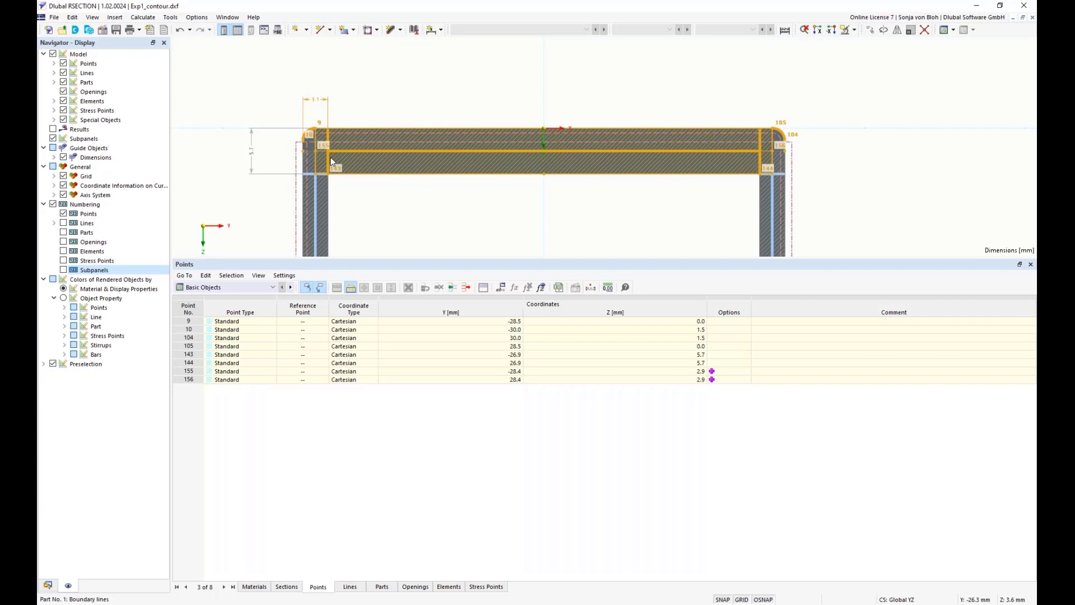
Examine point 157 at the junction of the outer vertical wall and the lower horizontal wall
{"action": "left_click_drag", "start_coordinate": [337, 259], "coordinate": [343, 421]}
{"action": "middle_click_drag", "start_coordinate": [408, 386], "coordinate": [413, 220]}
{"action": "scroll", "coordinate": [414, 221], "scroll_direction": "down", "scroll_amount": 4}
{"action": "middle_click_drag", "start_coordinate": [415, 340], "coordinate": [419, 203]}
{"action": "middle_click_drag", "start_coordinate": [429, 387], "coordinate": [438, 177]}
{"action": "scroll", "coordinate": [390, 312], "scroll_direction": "up", "scroll_amount": 4}
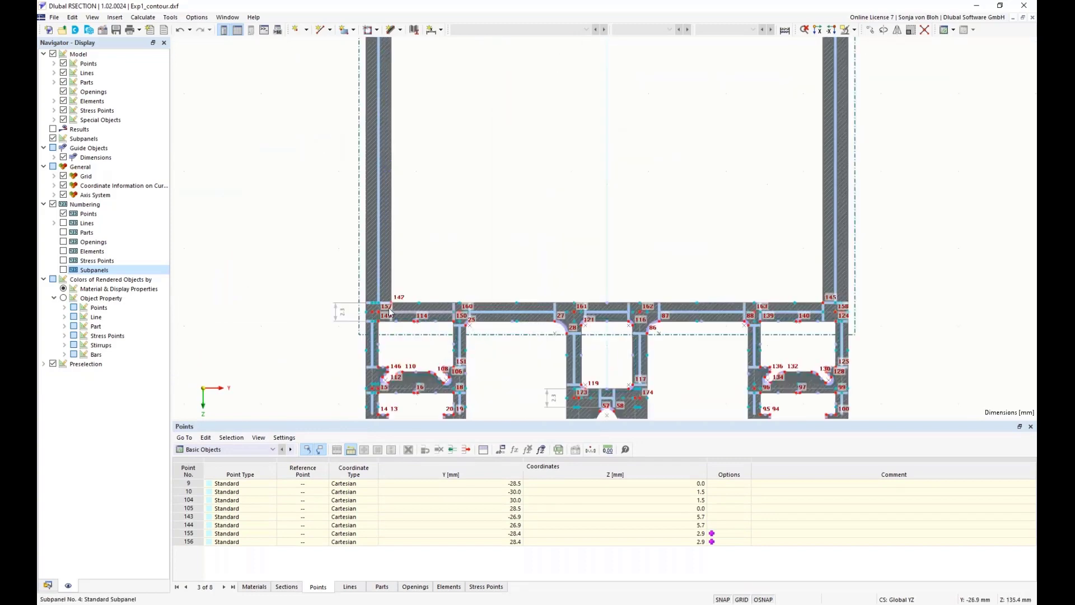
{"action": "scroll", "coordinate": [389, 310], "scroll_direction": "up", "scroll_amount": 8}
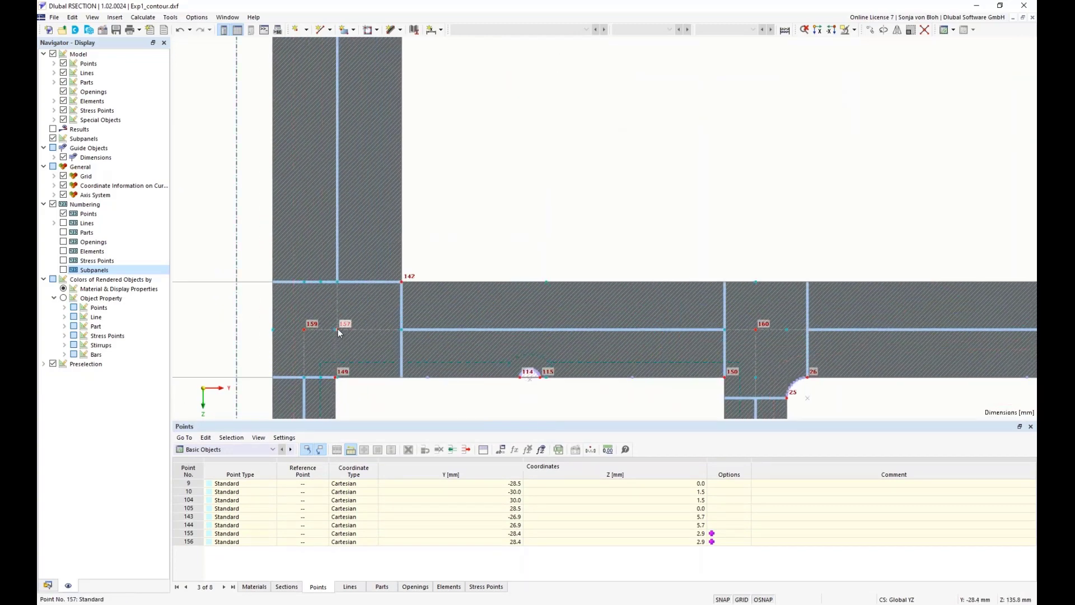
{"action": "mouse_move", "coordinate": [338, 328]}
Show the console and look up what coordinate_1 and coordinate_2 mean among the object properties of points
{"action": "left_click", "coordinate": [92, 17]}
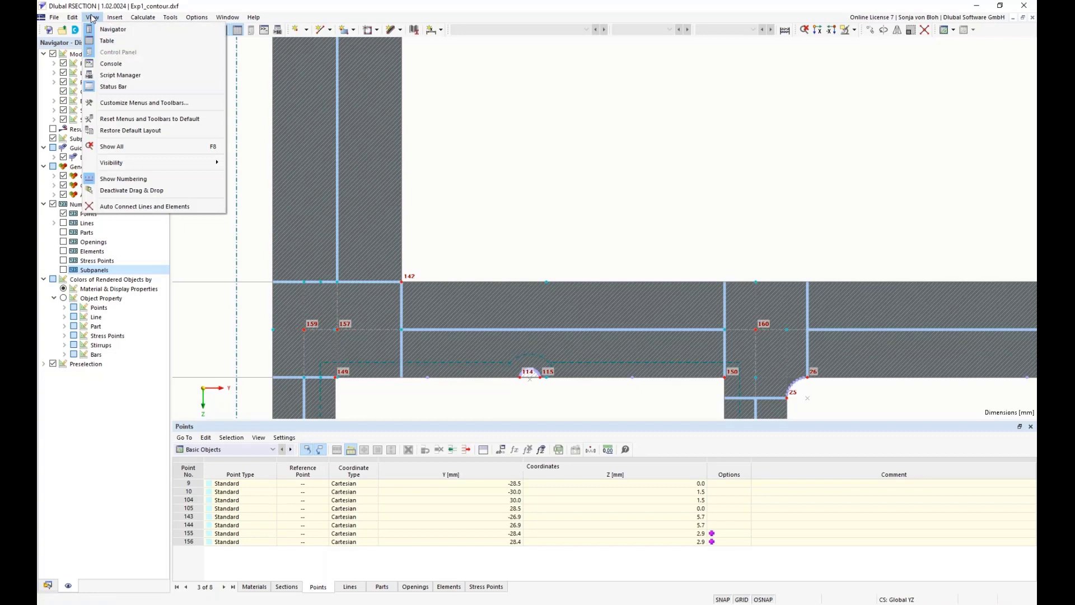
{"action": "left_click", "coordinate": [111, 63]}
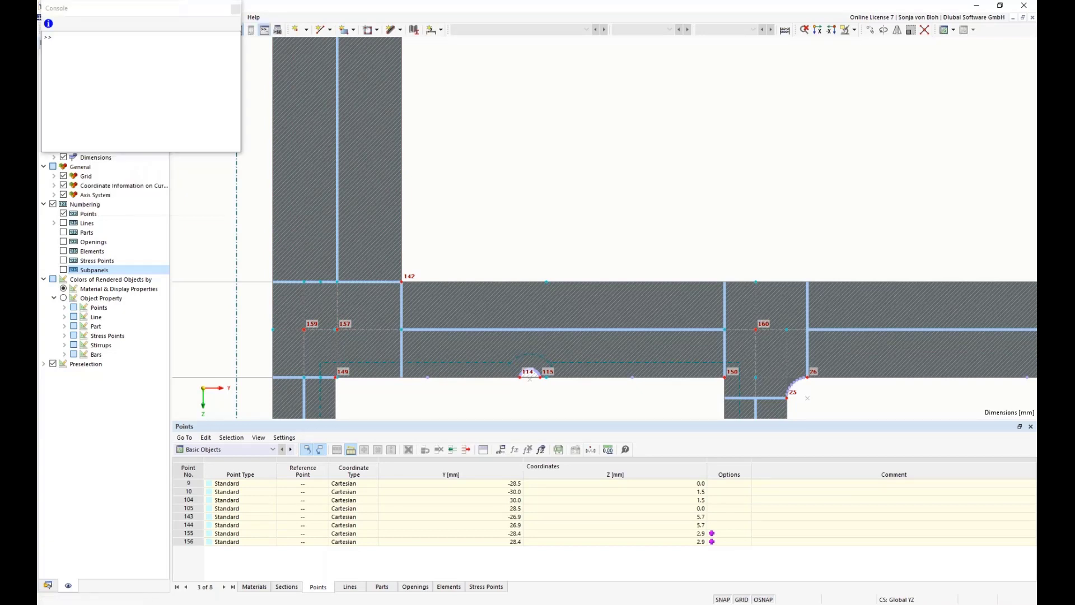
{"action": "left_click", "coordinate": [48, 24]}
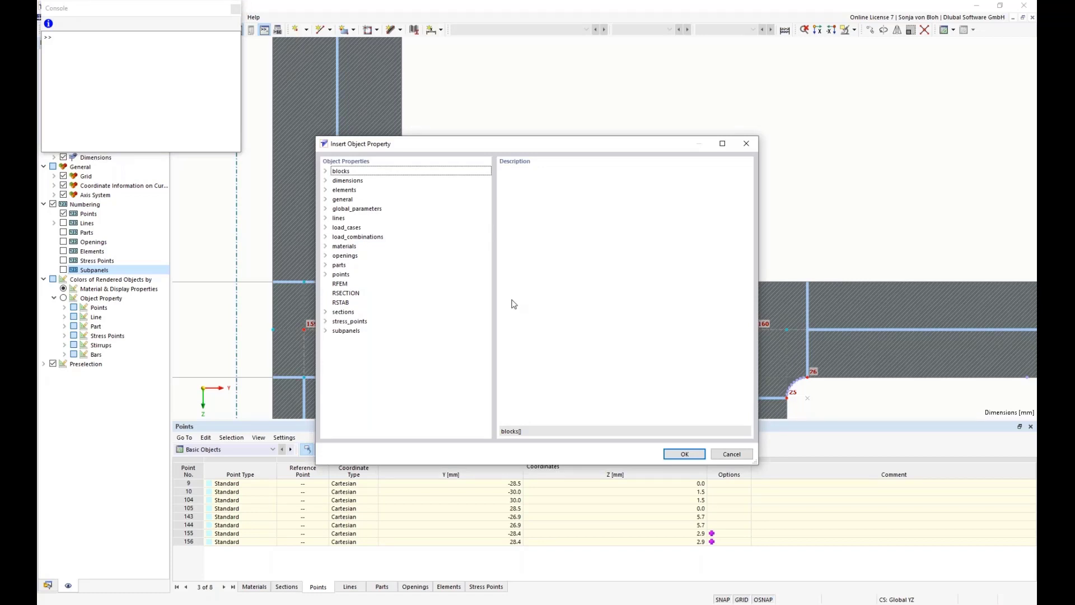
{"action": "left_click", "coordinate": [327, 275]}
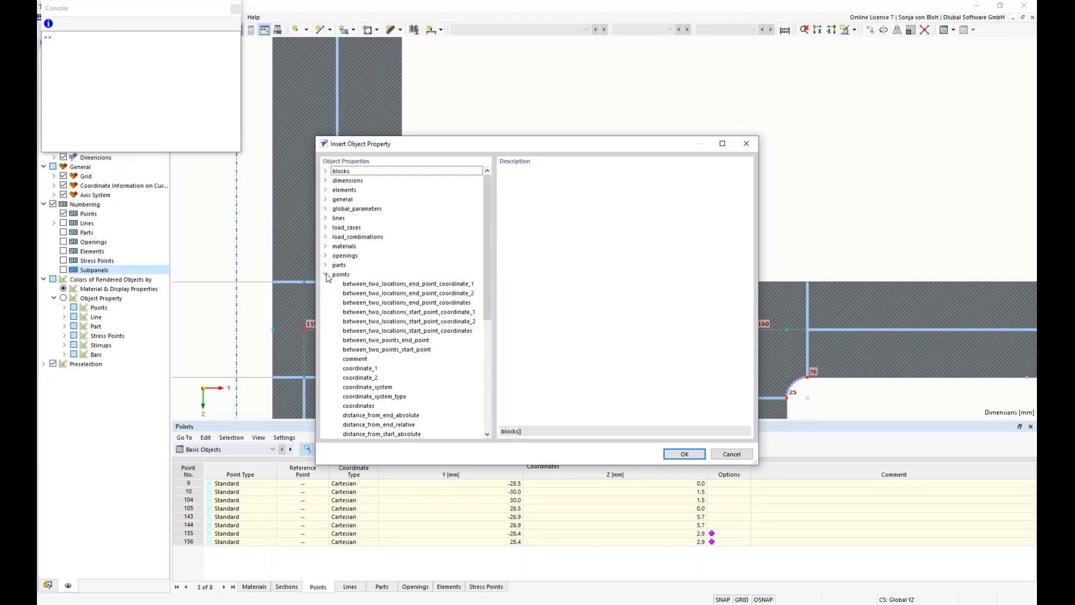
{"action": "left_click", "coordinate": [338, 276]}
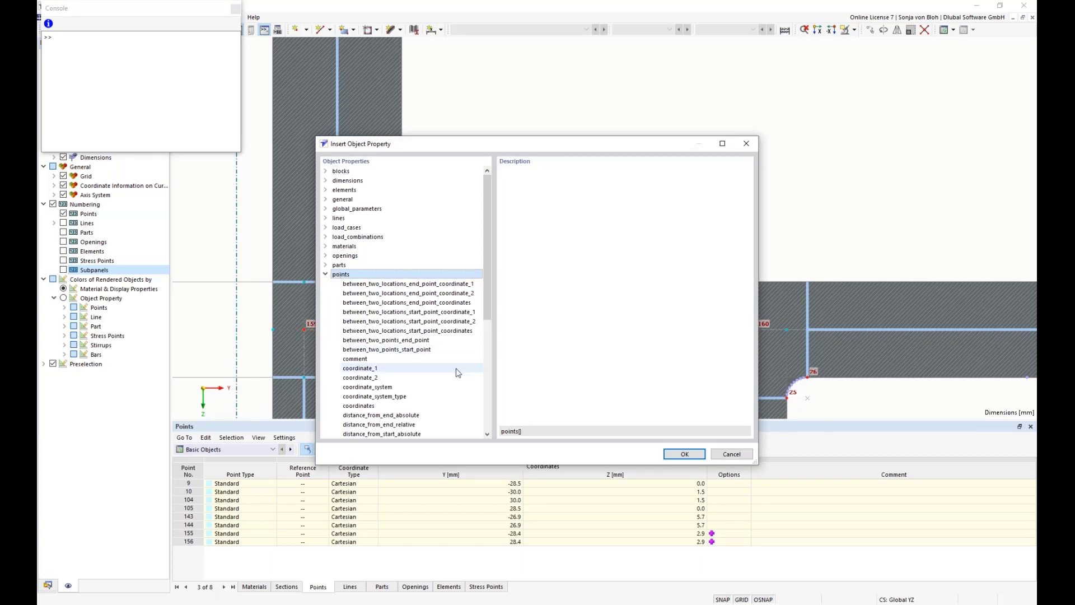
{"action": "scroll", "coordinate": [487, 327], "scroll_direction": "down", "scroll_amount": 2}
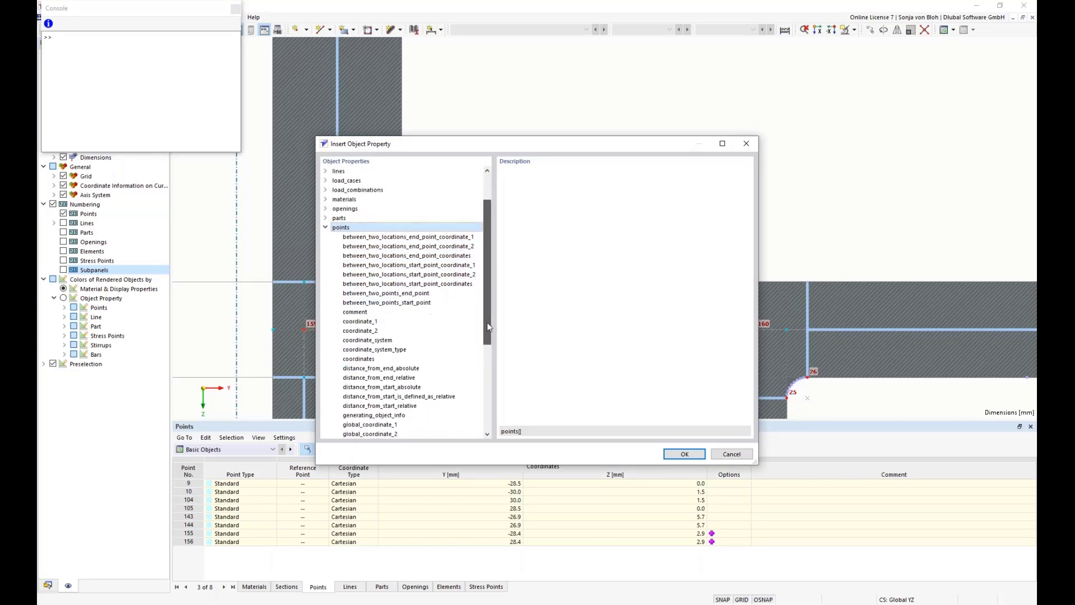
{"action": "left_click", "coordinate": [374, 321]}
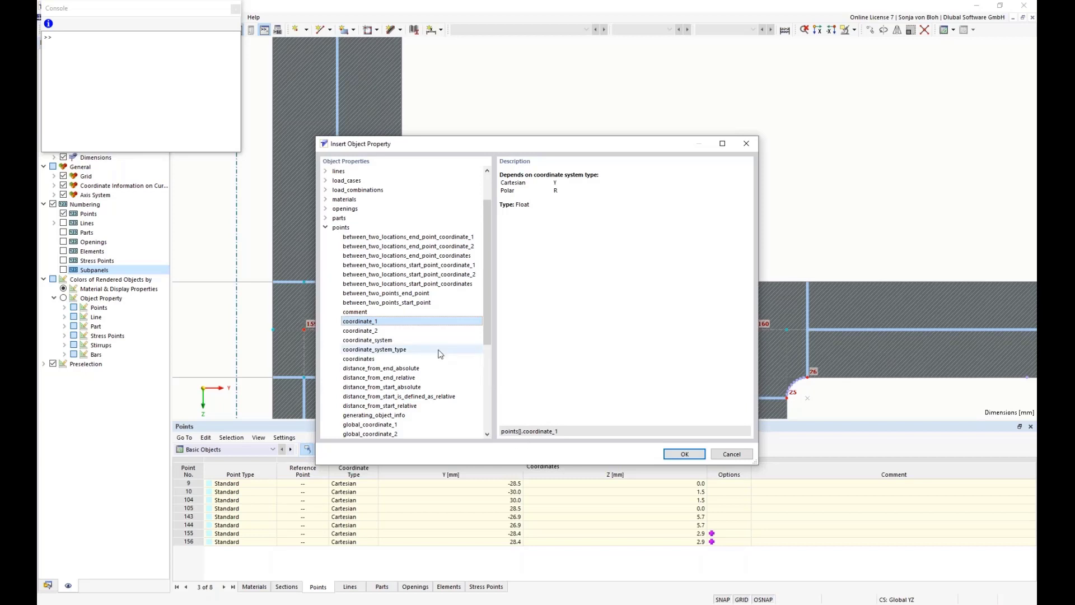
{"action": "left_click", "coordinate": [370, 333]}
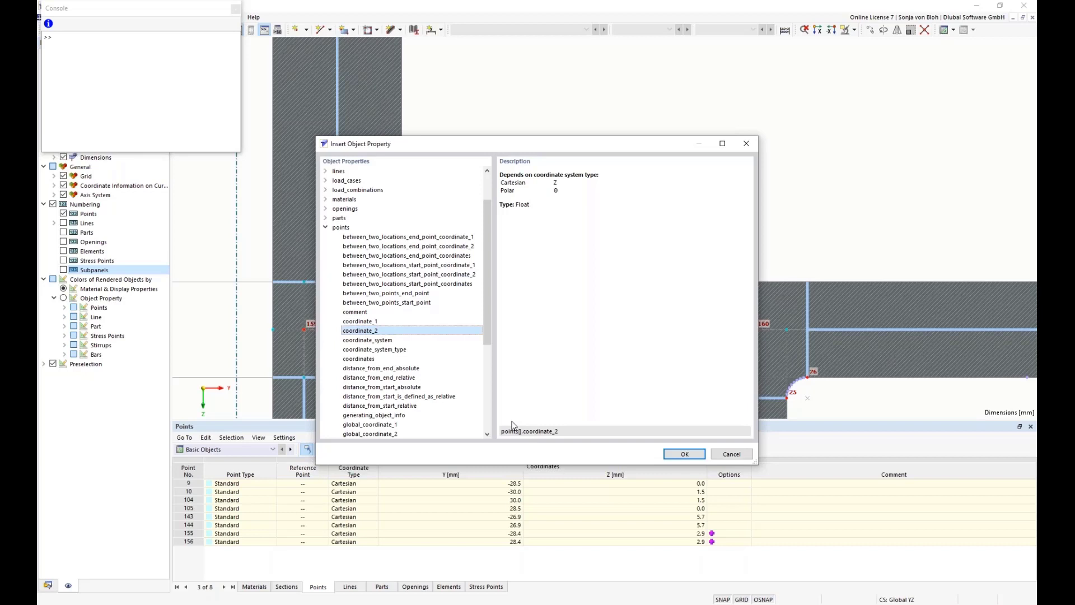
{"action": "left_click", "coordinate": [731, 455]}
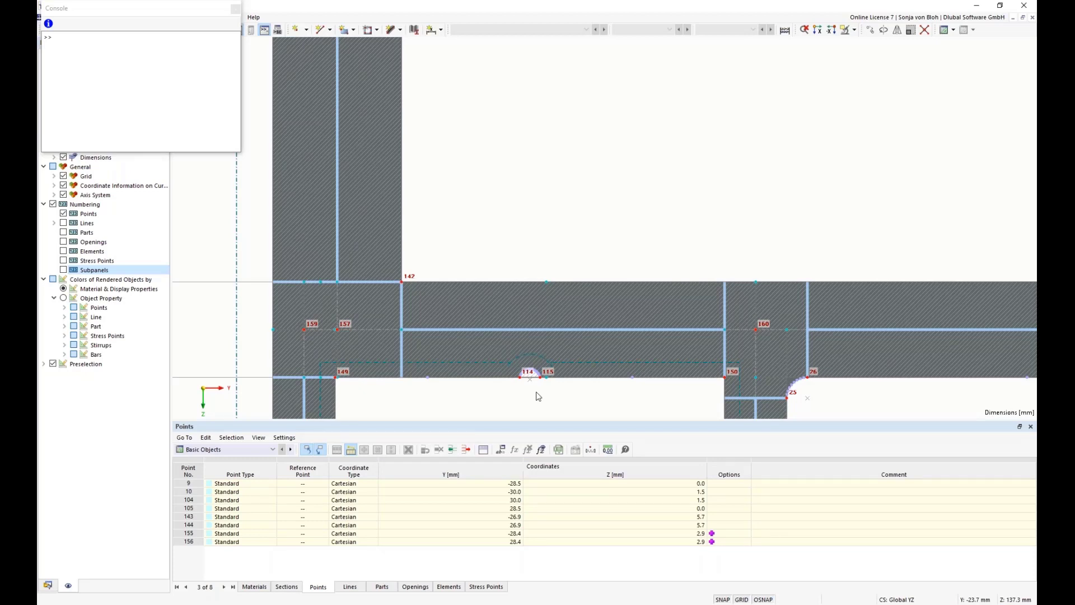
Set the Y coordinate of point 9 at the upper wall's rounded corner to the formula =points[10].coordinate_1+r1
{"action": "left_click", "coordinate": [441, 483]}
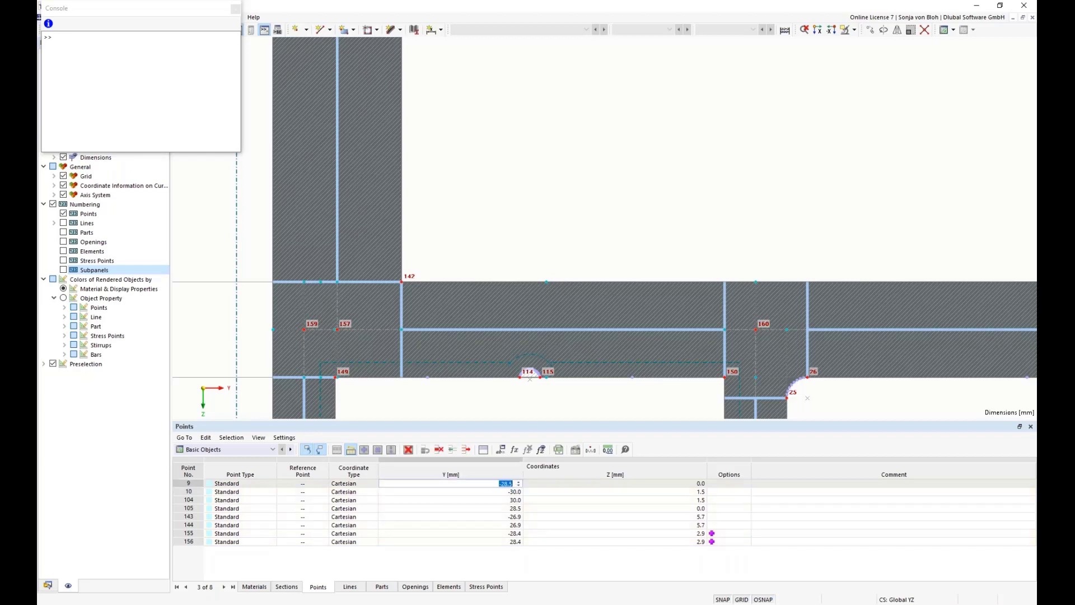
{"action": "scroll", "coordinate": [480, 316], "scroll_direction": "down", "scroll_amount": 5}
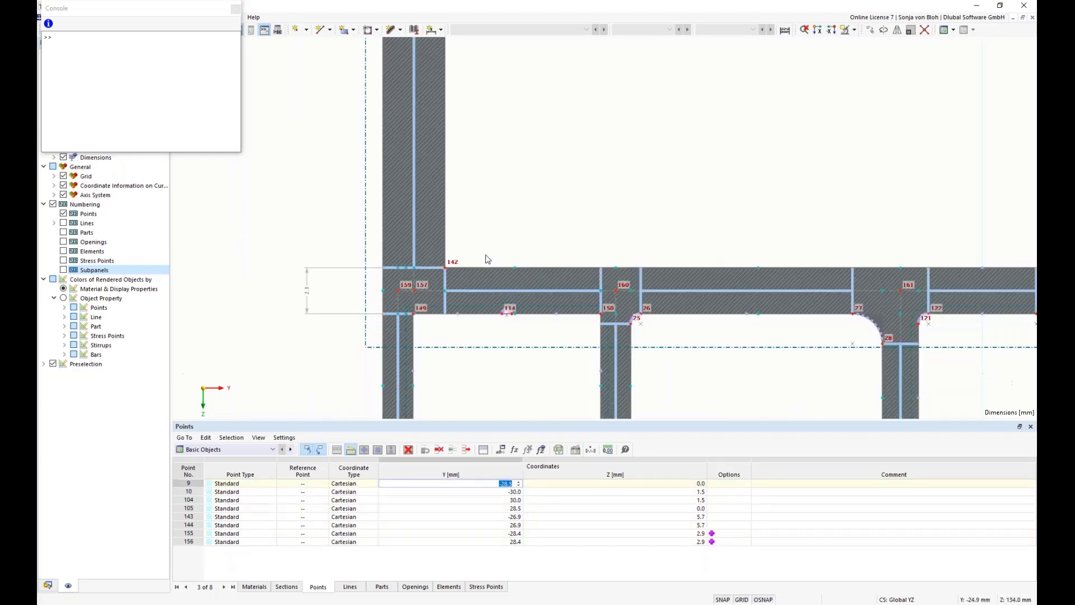
{"action": "middle_click_drag", "start_coordinate": [518, 185], "coordinate": [497, 305]}
{"action": "middle_click_drag", "start_coordinate": [512, 192], "coordinate": [485, 358]}
{"action": "middle_click_drag", "start_coordinate": [504, 140], "coordinate": [509, 342]}
{"action": "middle_click_drag", "start_coordinate": [498, 90], "coordinate": [485, 312]}
{"action": "scroll", "coordinate": [485, 311], "scroll_direction": "down", "scroll_amount": 6}
{"action": "scroll", "coordinate": [466, 205], "scroll_direction": "up", "scroll_amount": 1}
{"action": "middle_click_drag", "start_coordinate": [465, 204], "coordinate": [459, 291]}
{"action": "scroll", "coordinate": [459, 291], "scroll_direction": "up", "scroll_amount": 6}
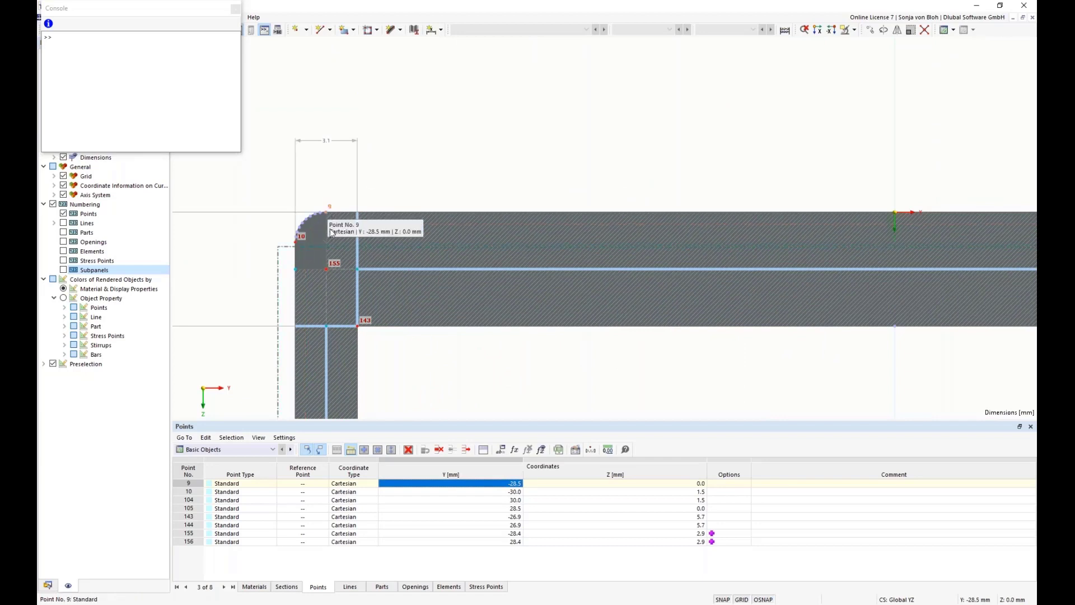
{"action": "left_click", "coordinate": [476, 485]}
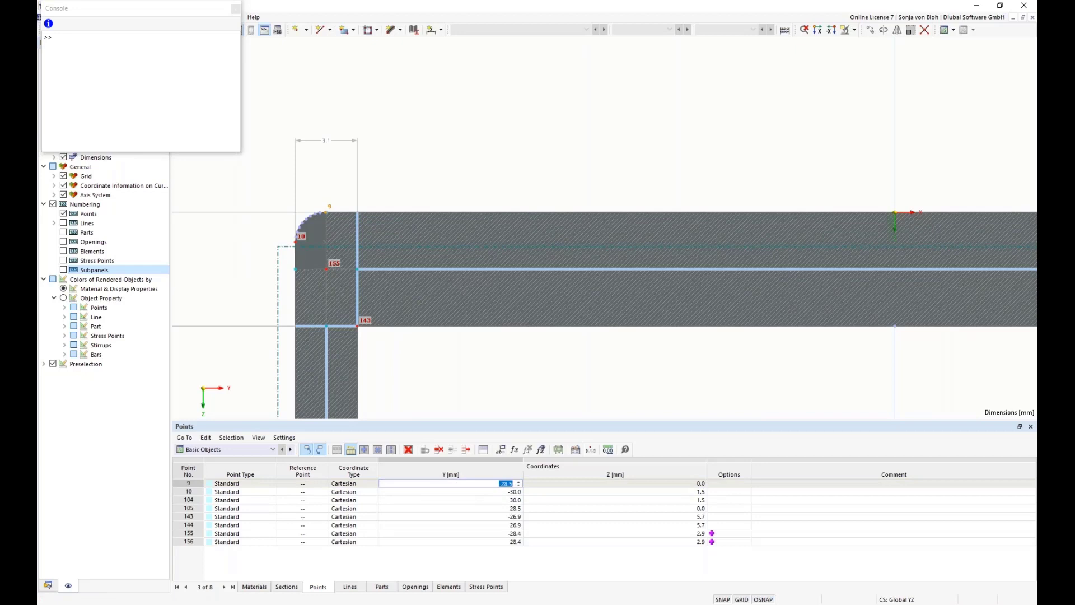
{"action": "type", "text": "=points[10].coordinate_"}
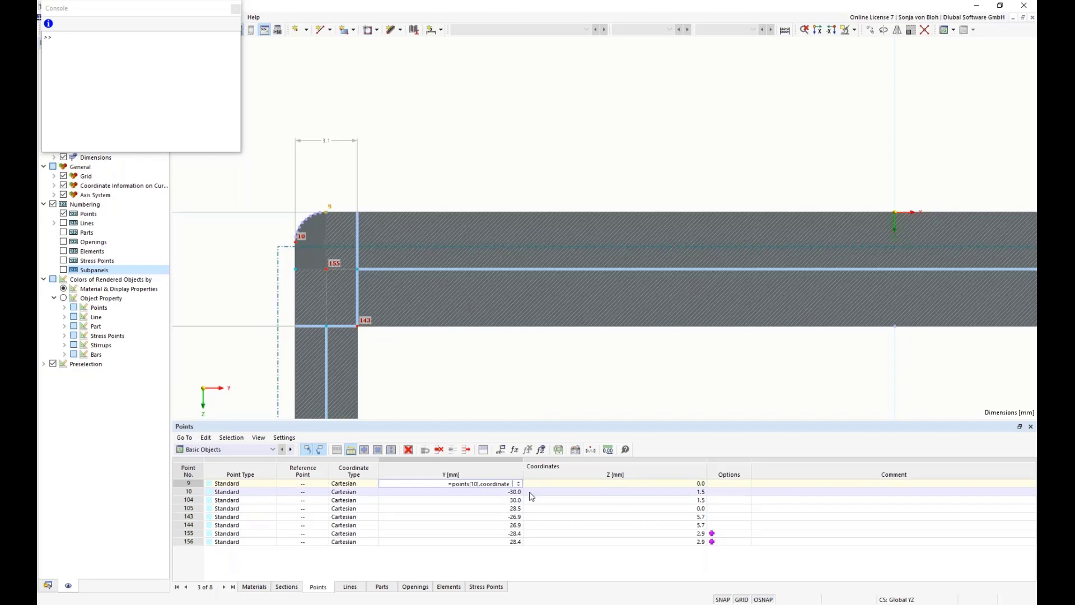
{"action": "type", "text": " 1"}
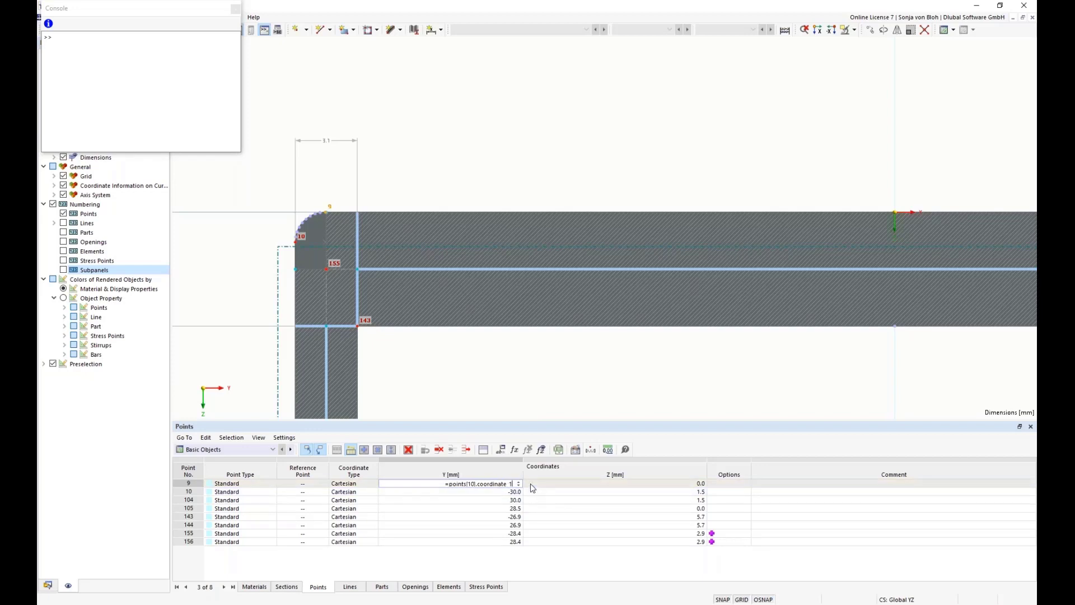
{"action": "type", "text": "-"}
{"action": "type", "text": "r1"}
{"action": "key", "text": "Tab"}
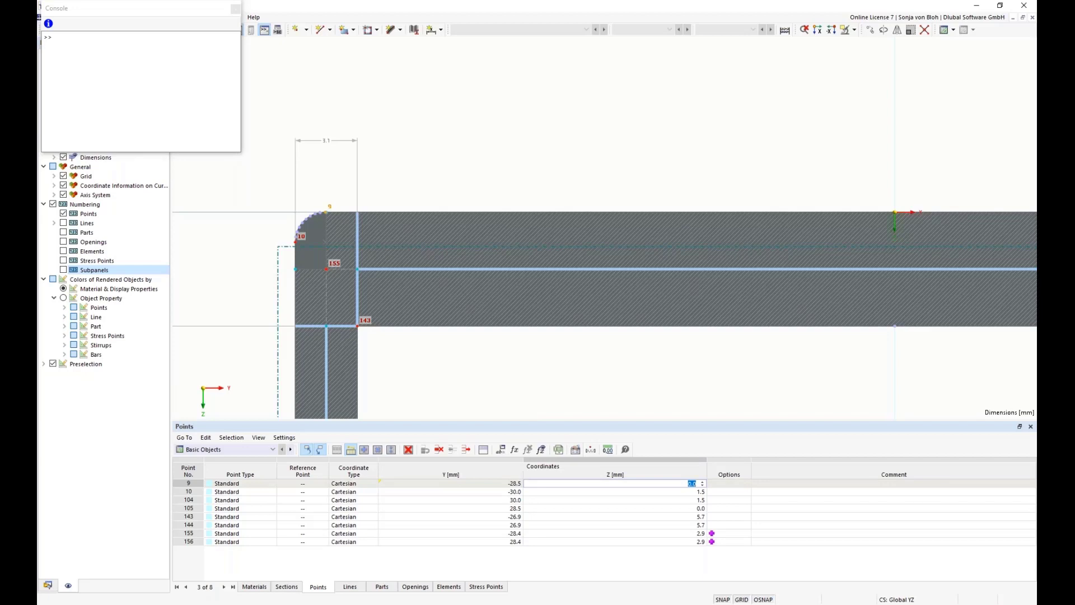
Show formulas in the Points table and set point 9's Z coordinate to the formula points[157].coordinate_2-H1-tf1/2
{"action": "left_click", "coordinate": [542, 450]}
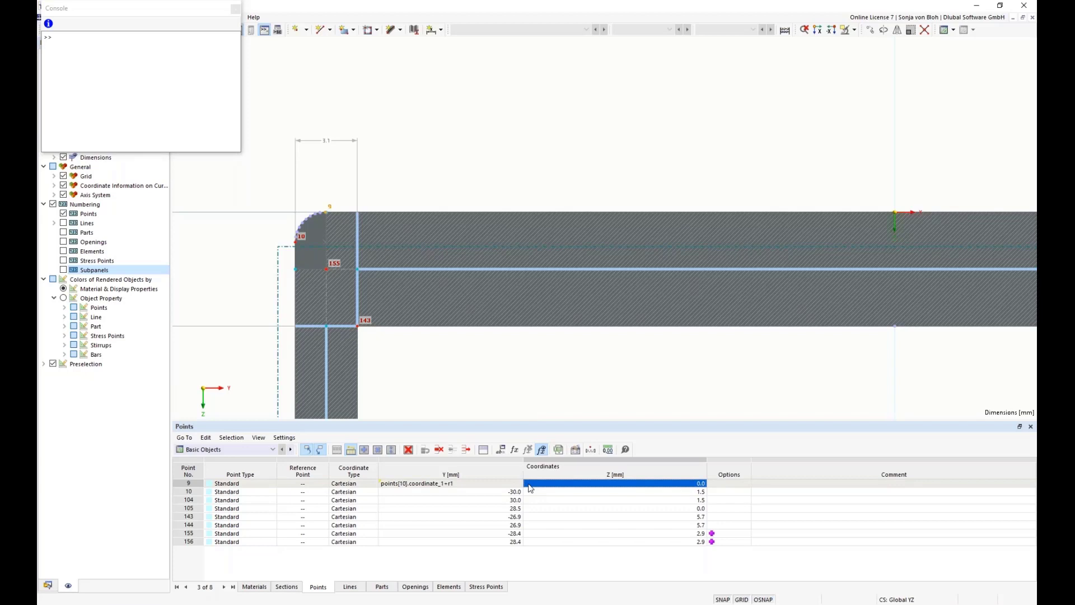
{"action": "left_click", "coordinate": [515, 451]}
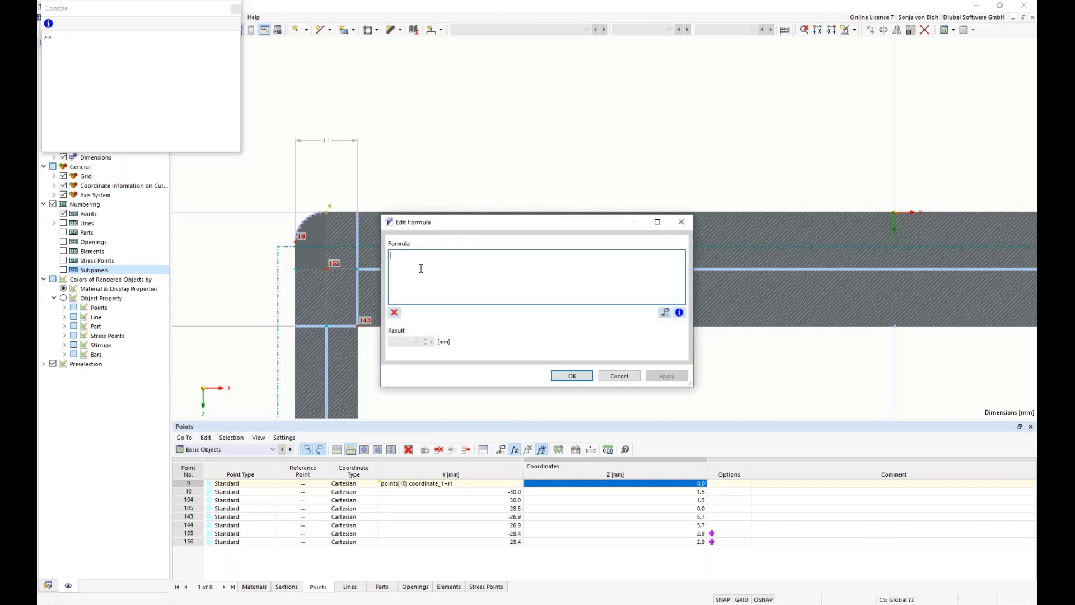
{"action": "type", "text": "points"}
{"action": "type", "text": "["}
{"action": "type", "text": "157]."}
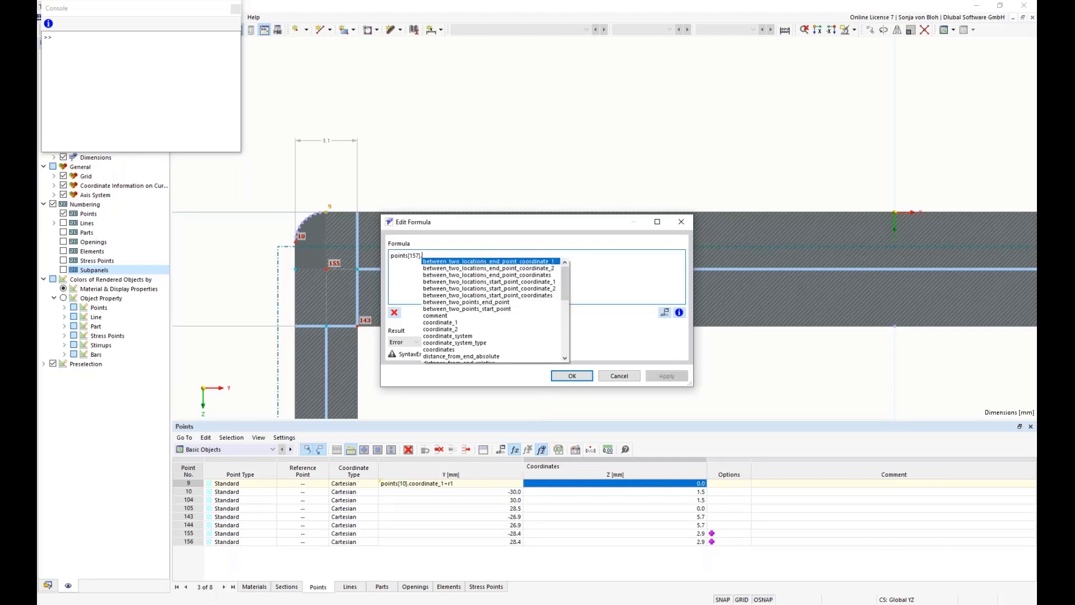
{"action": "double_click", "coordinate": [449, 329]}
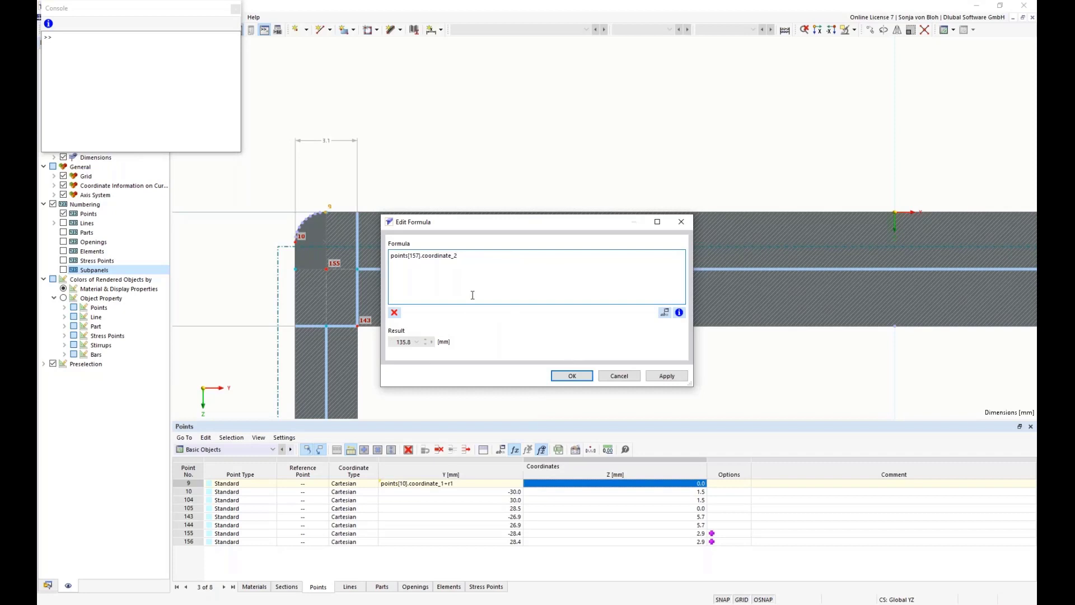
{"action": "type", "text": "-H1-tf1/2"}
{"action": "left_click", "coordinate": [579, 379]}
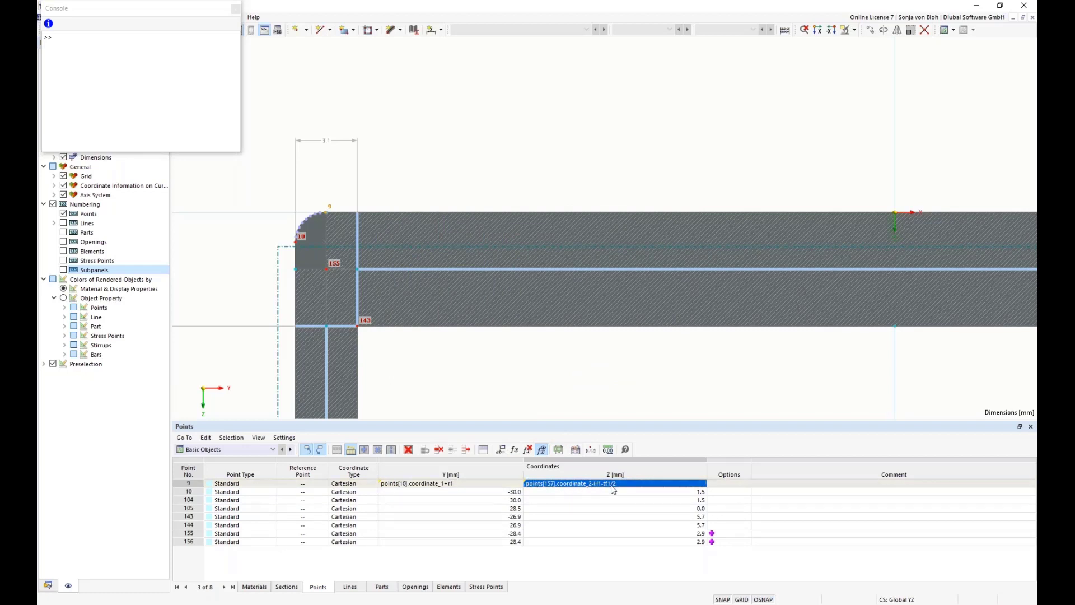
Copy point 9's Z formula to point 10's Z coordinate and extend it to points[157].coordinate_2-H1-tf1/2+r1
{"action": "left_click", "coordinate": [514, 450]}
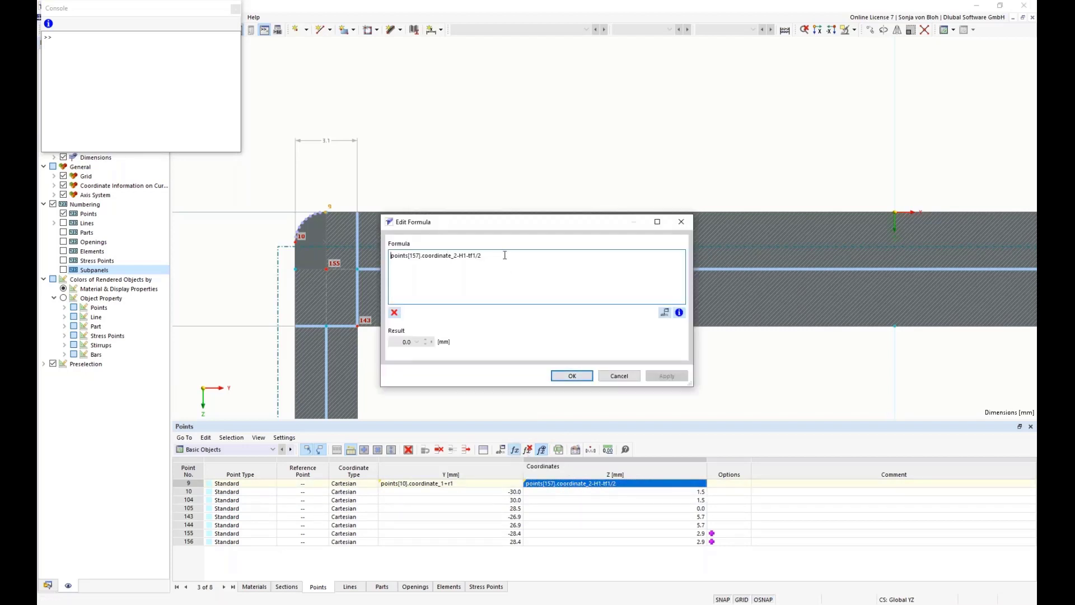
{"action": "key", "text": "ctrl+a"}
{"action": "key", "text": "ctrl+c"}
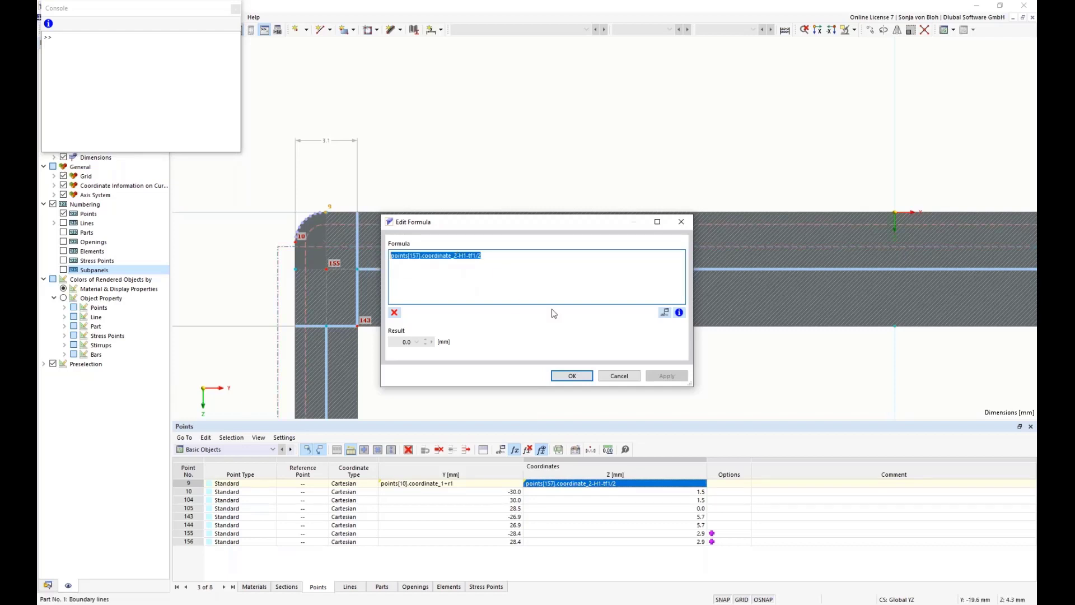
{"action": "left_click", "coordinate": [684, 223]}
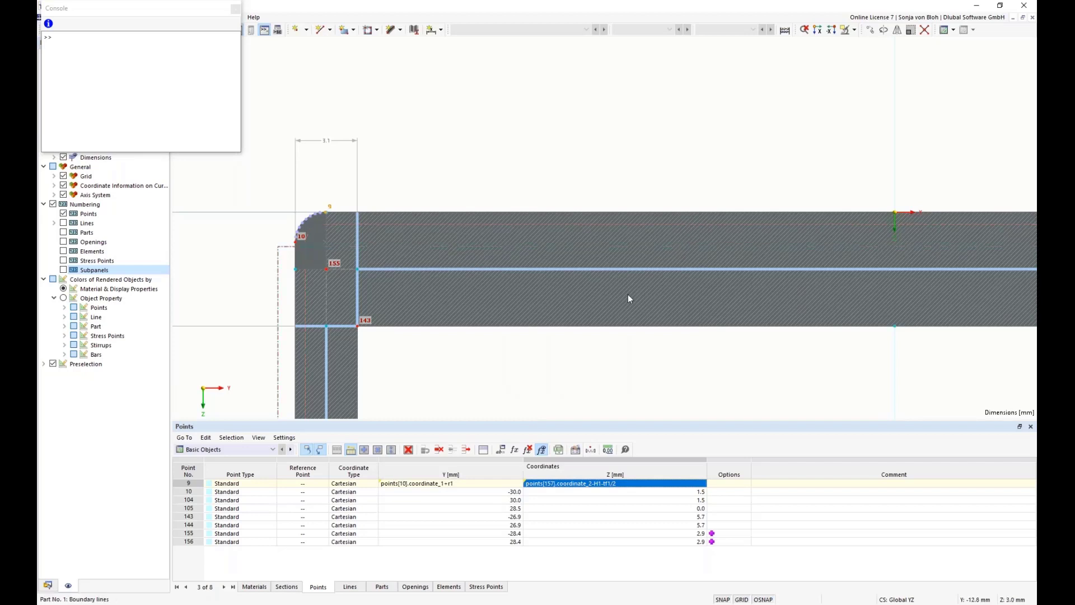
{"action": "left_click", "coordinate": [534, 492]}
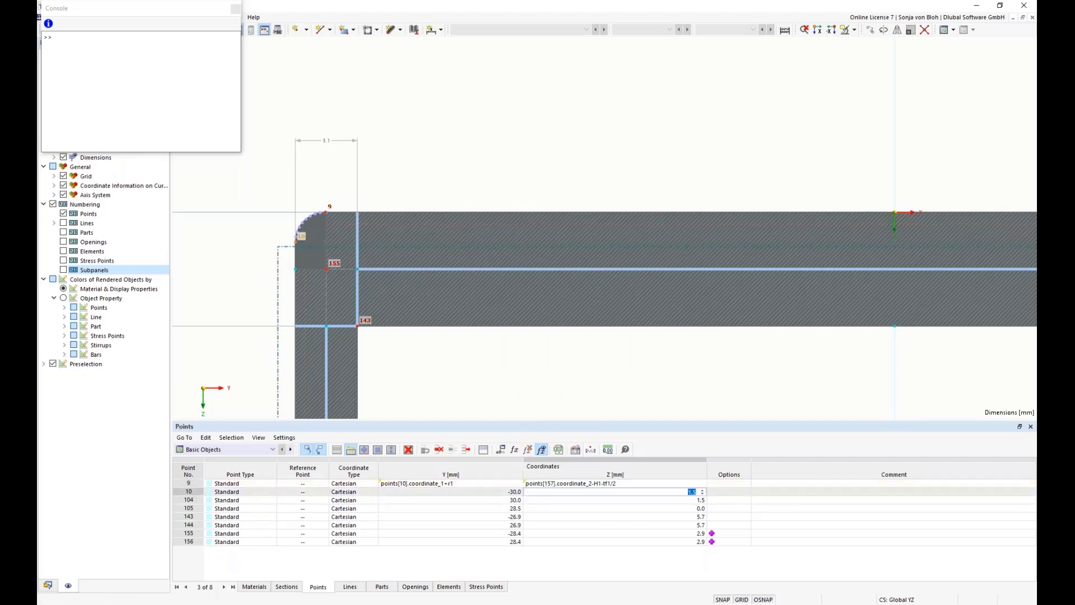
{"action": "left_click", "coordinate": [515, 450]}
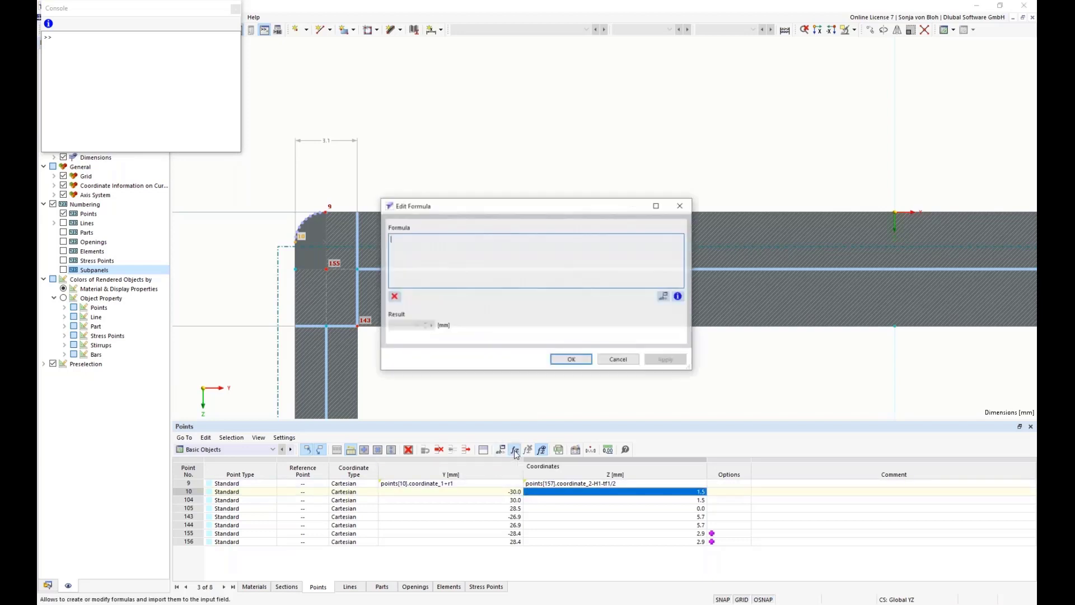
{"action": "key", "text": "ctrl+v"}
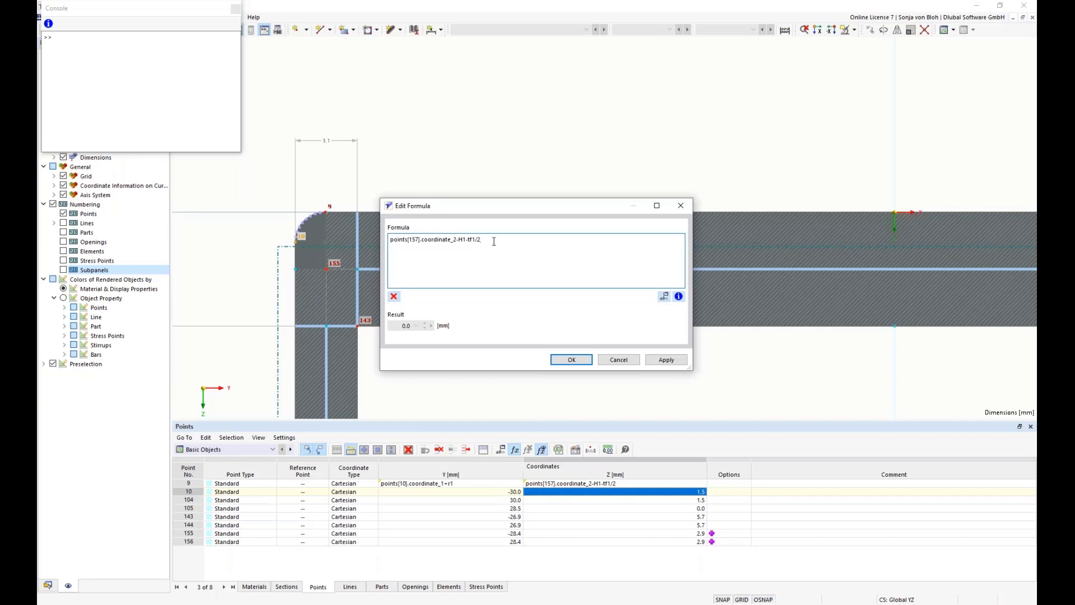
{"action": "type", "text": "+"}
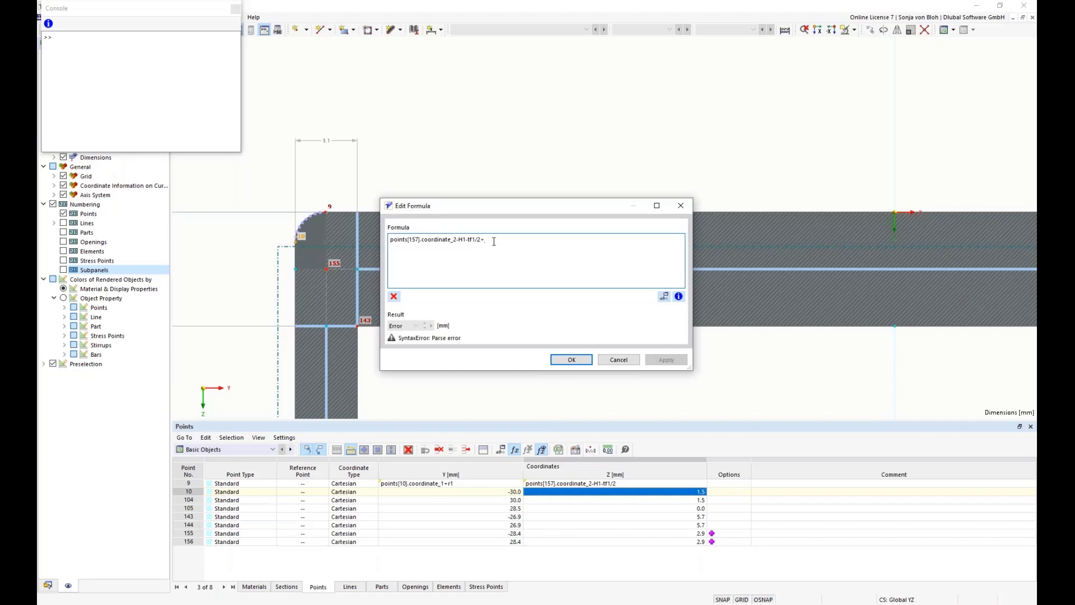
{"action": "type", "text": "r1"}
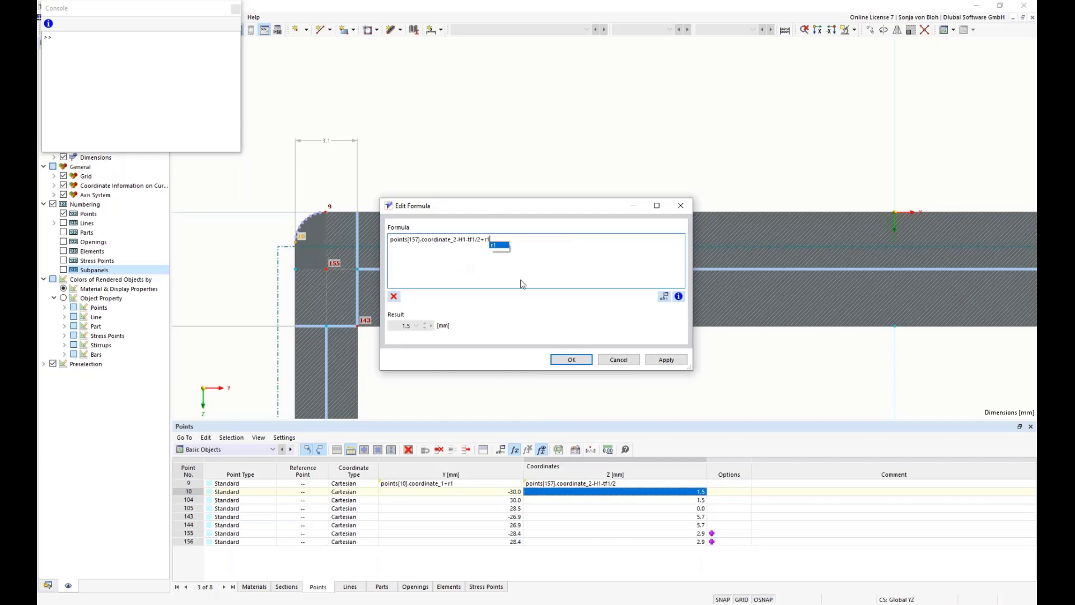
{"action": "left_click", "coordinate": [531, 262]}
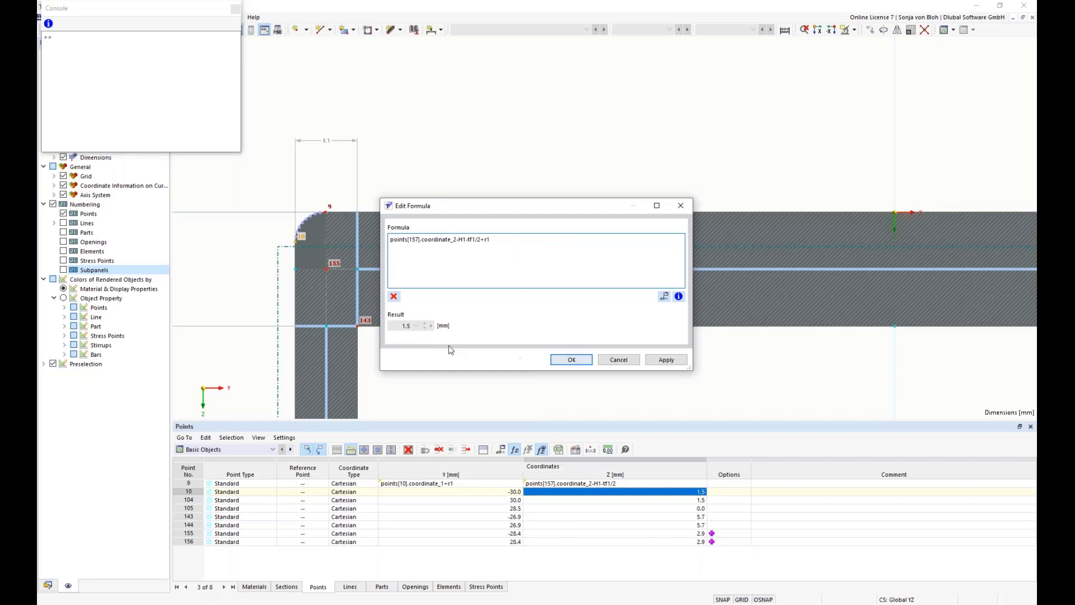
{"action": "left_click", "coordinate": [570, 361]}
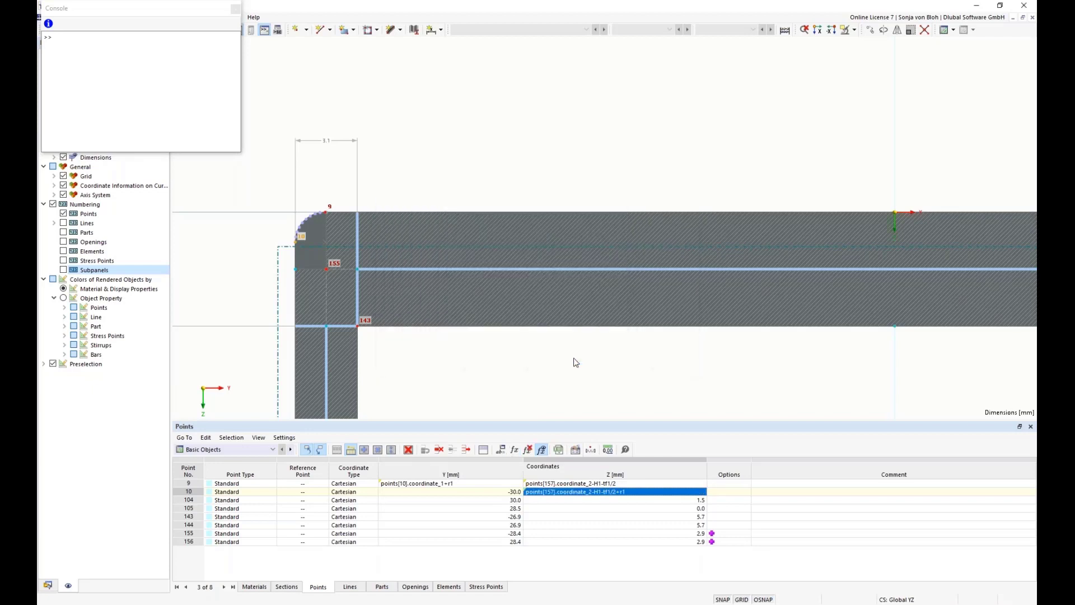
Set the Z coordinate of point 104 at the opposite rounded corner to the formula points[157].coordinate_2-H1-tf1/2+r1
{"action": "left_click", "coordinate": [540, 500]}
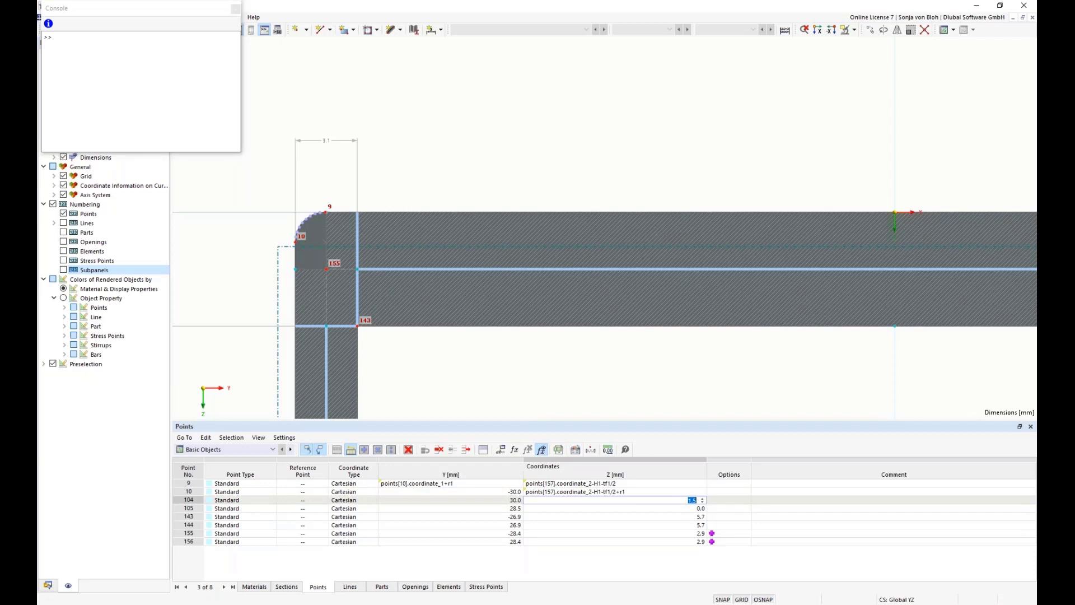
{"action": "scroll", "coordinate": [507, 330], "scroll_direction": "down", "scroll_amount": 4}
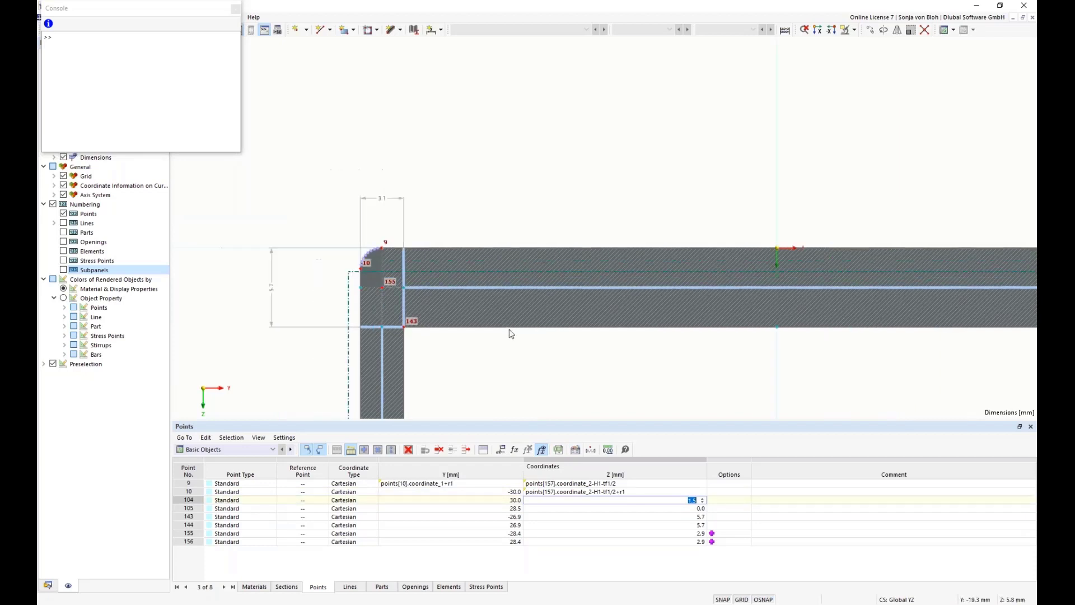
{"action": "middle_click_drag", "start_coordinate": [670, 357], "coordinate": [570, 342]}
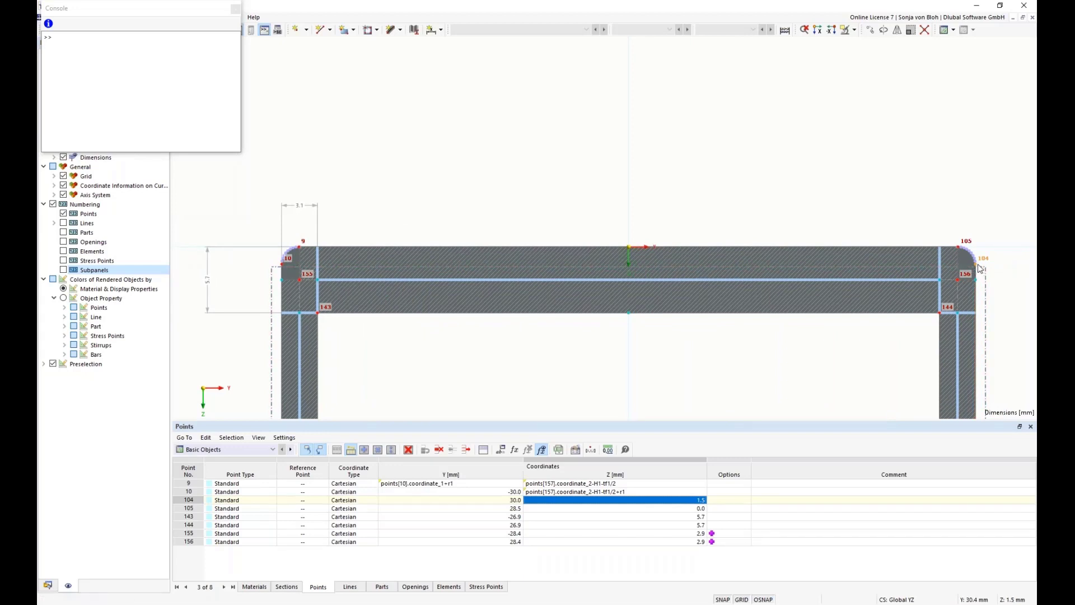
{"action": "mouse_move", "coordinate": [978, 269]}
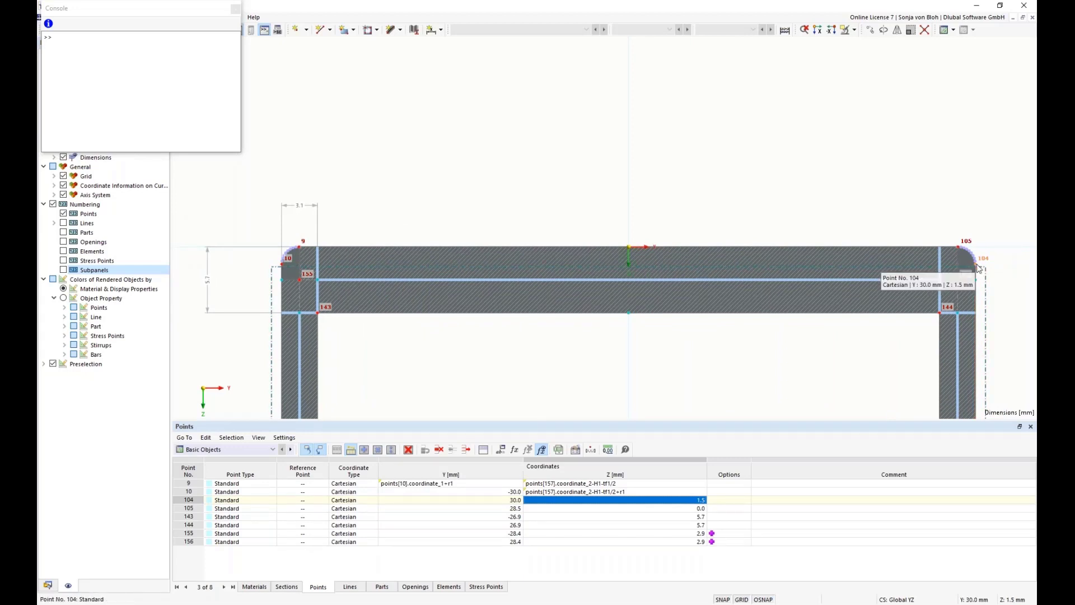
{"action": "left_click", "coordinate": [514, 450]}
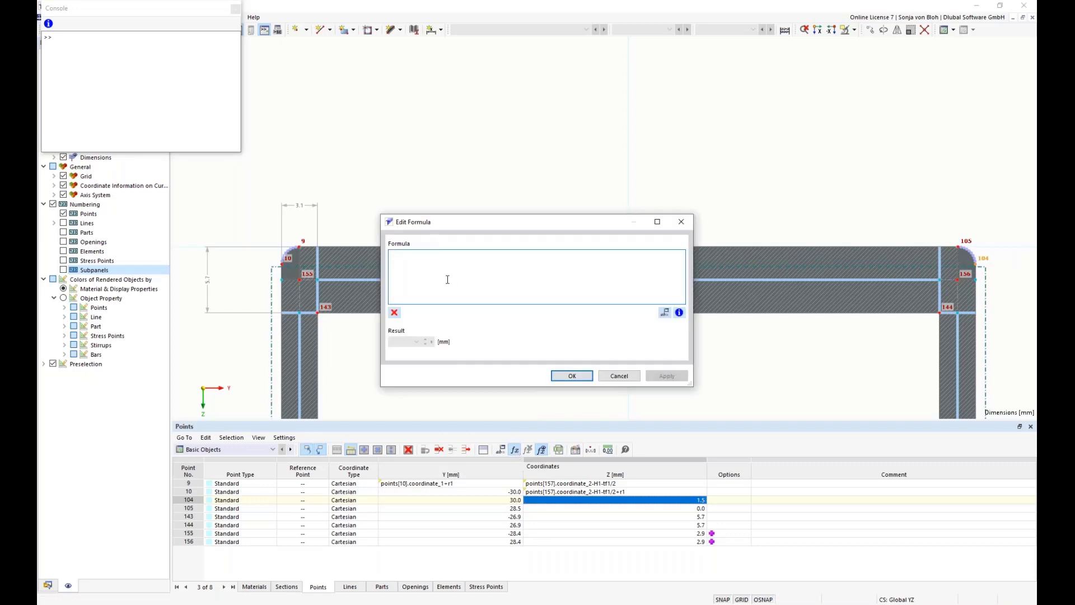
{"action": "type", "text": "points[157].coordinate_2-H1-tf1/2"}
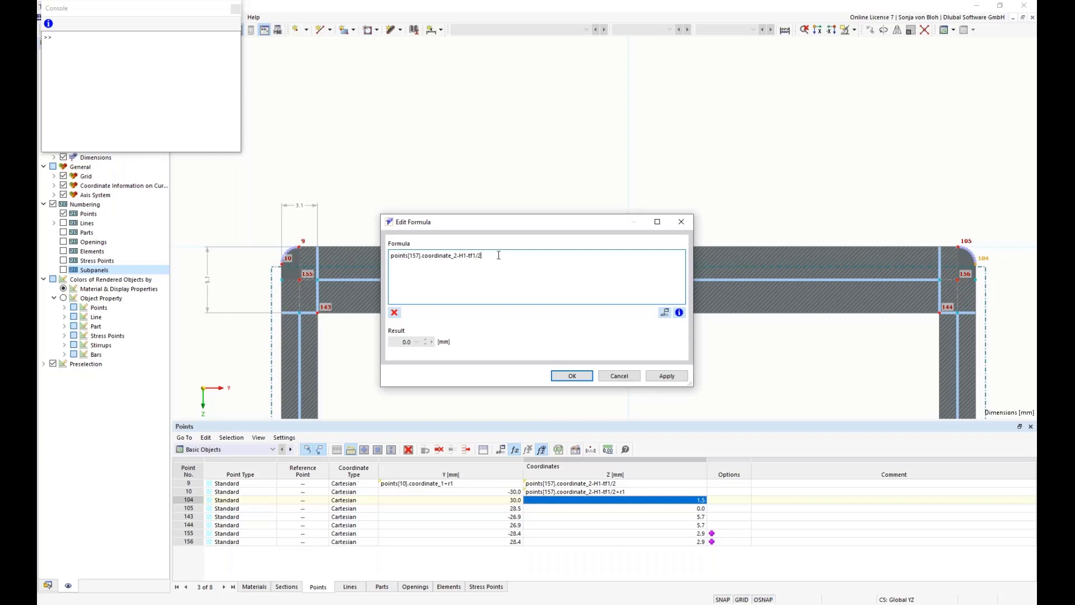
{"action": "type", "text": "+r1"}
{"action": "left_click", "coordinate": [565, 379]}
{"action": "left_click", "coordinate": [564, 379]}
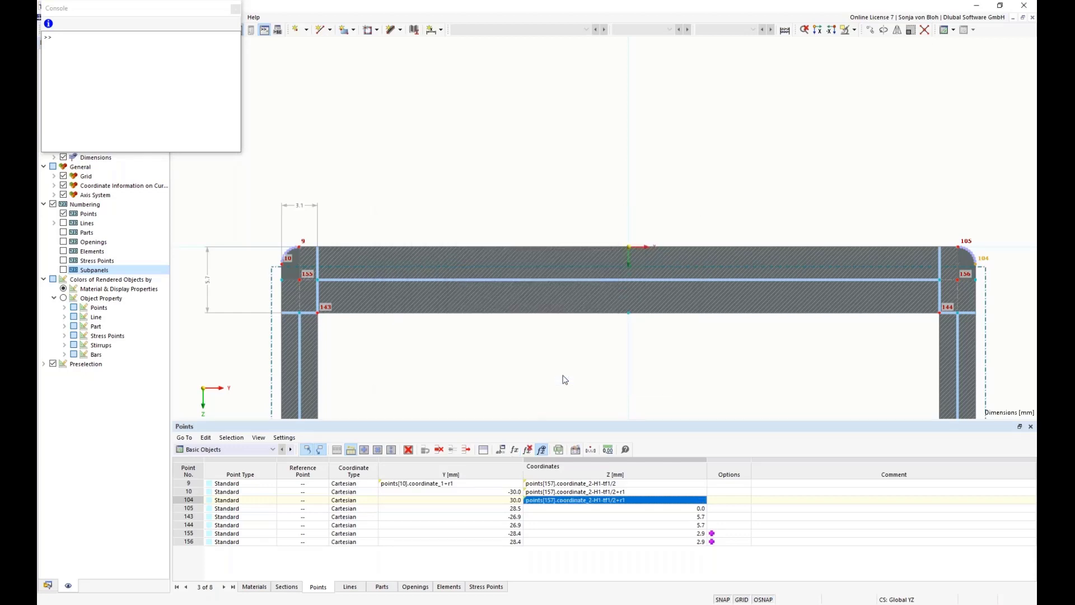
Set point 105's Y coordinate to the formula points[104].coordinate_1-r1 by adapting the copied Z formula
{"action": "left_click", "coordinate": [407, 509]}
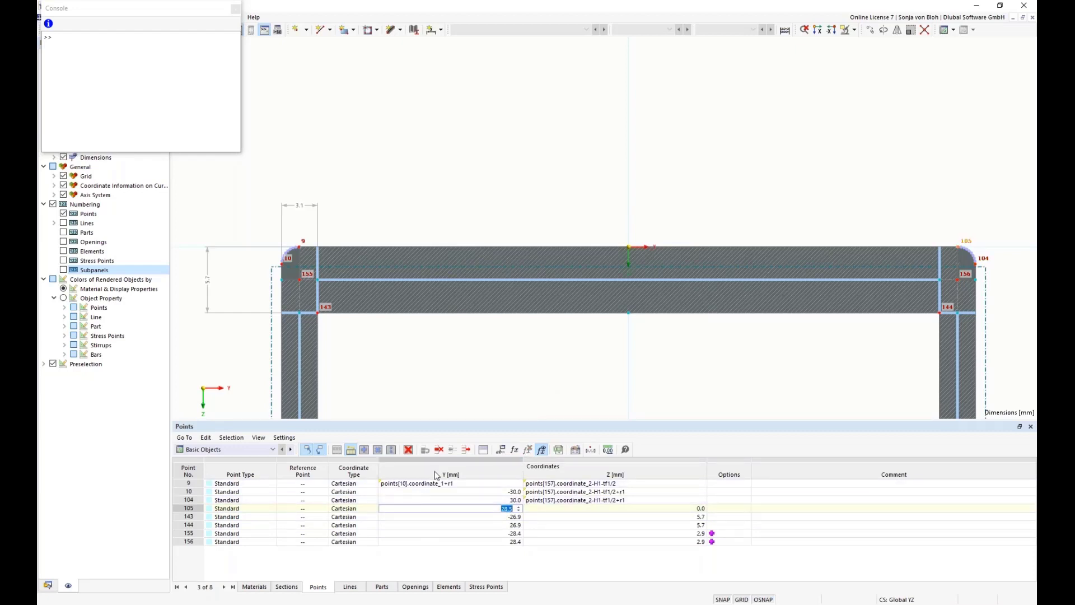
{"action": "left_click", "coordinate": [515, 450]}
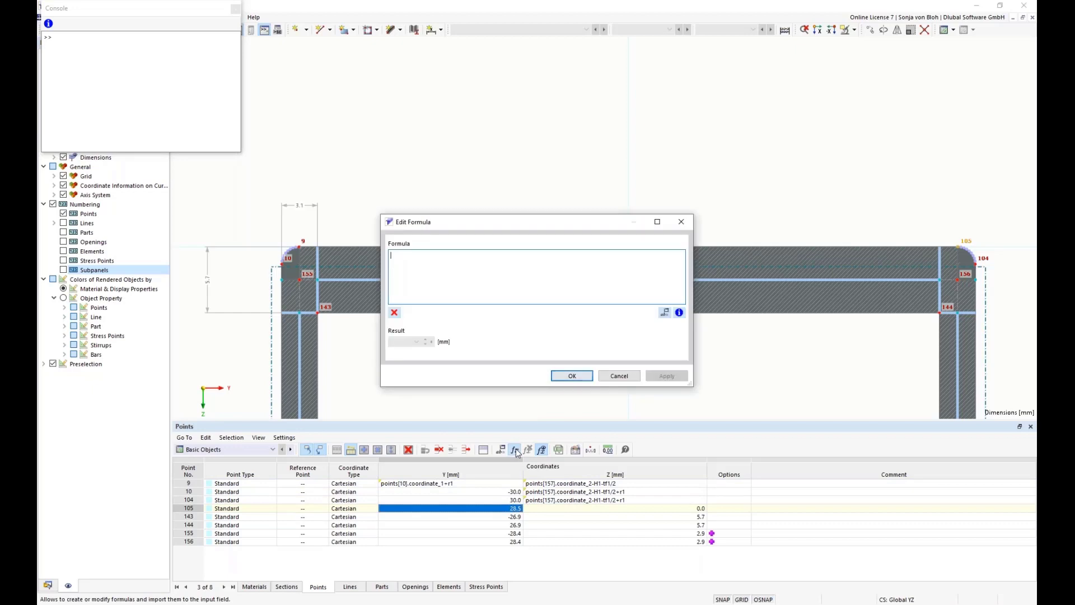
{"action": "type", "text": "points[157].coordinate_2-H1-tf1/2"}
{"action": "left_click", "coordinate": [420, 255]}
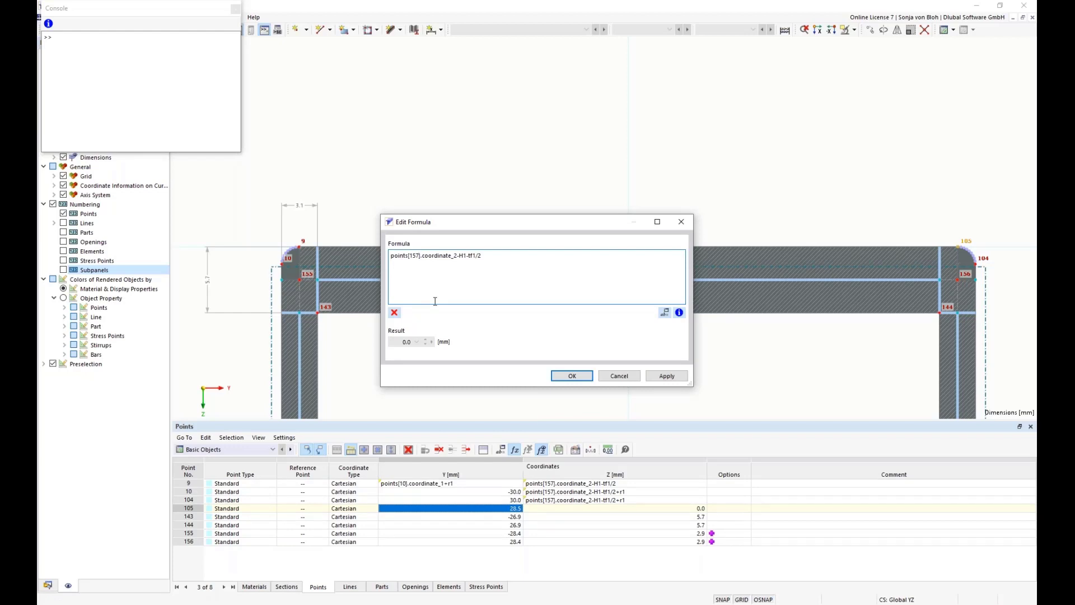
{"action": "key", "text": "BackSpace"}
{"action": "key", "text": "BackSpace"}
{"action": "key", "text": "BackSpace"}
{"action": "type", "text": "104"}
{"action": "left_click", "coordinate": [455, 255]}
{"action": "key", "text": "BackSpace"}
{"action": "type", "text": "1"}
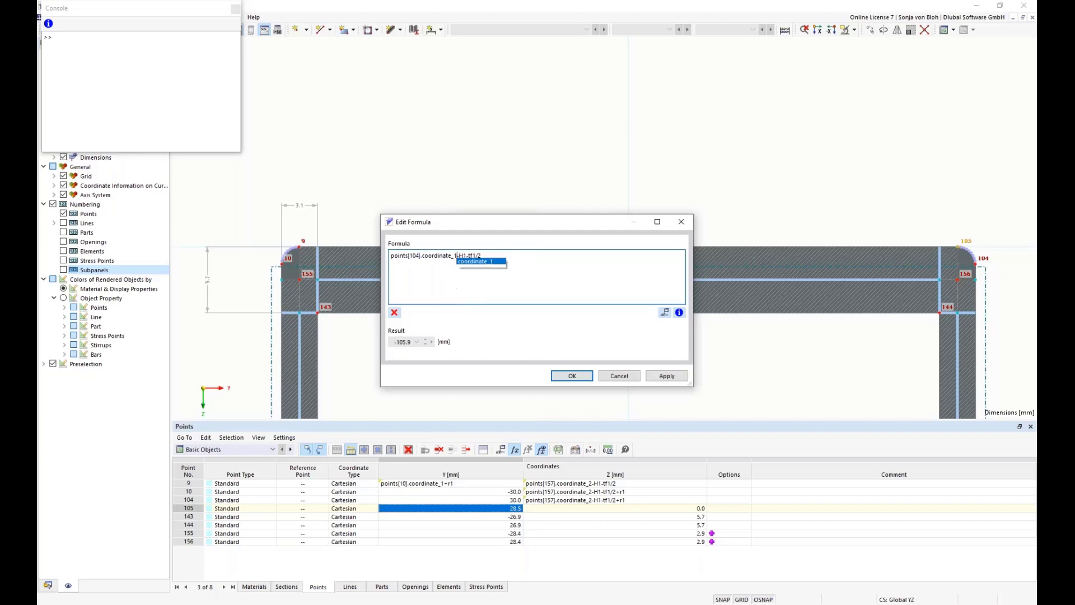
{"action": "left_click", "coordinate": [486, 261]}
{"action": "key", "text": "BackSpace"}
{"action": "key", "text": "BackSpace"}
{"action": "key", "text": "BackSpace"}
{"action": "key", "text": "BackSpace"}
{"action": "key", "text": "BackSpace"}
{"action": "key", "text": "BackSpace"}
{"action": "key", "text": "BackSpace"}
{"action": "key", "text": "BackSpace"}
{"action": "type", "text": "r1"}
{"action": "left_click", "coordinate": [572, 376]}
Set point 105's Z coordinate to the copied formula points[157].coordinate_2-H1-tf1/2
{"action": "left_click", "coordinate": [624, 509]}
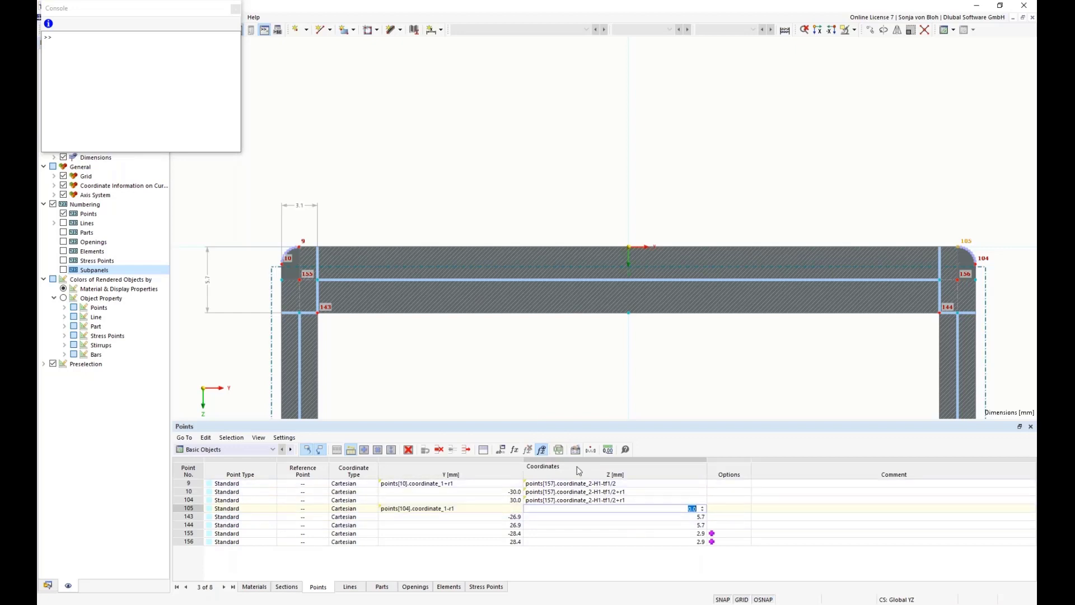
{"action": "left_click", "coordinate": [515, 450]}
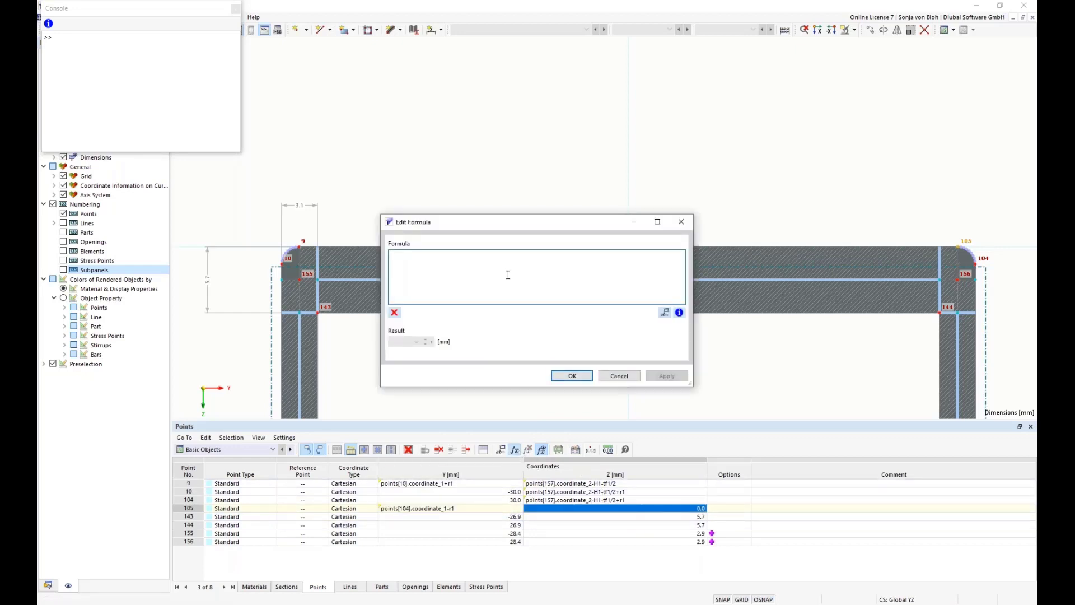
{"action": "type", "text": "points[157].coordinate_2-H1-tf1/2"}
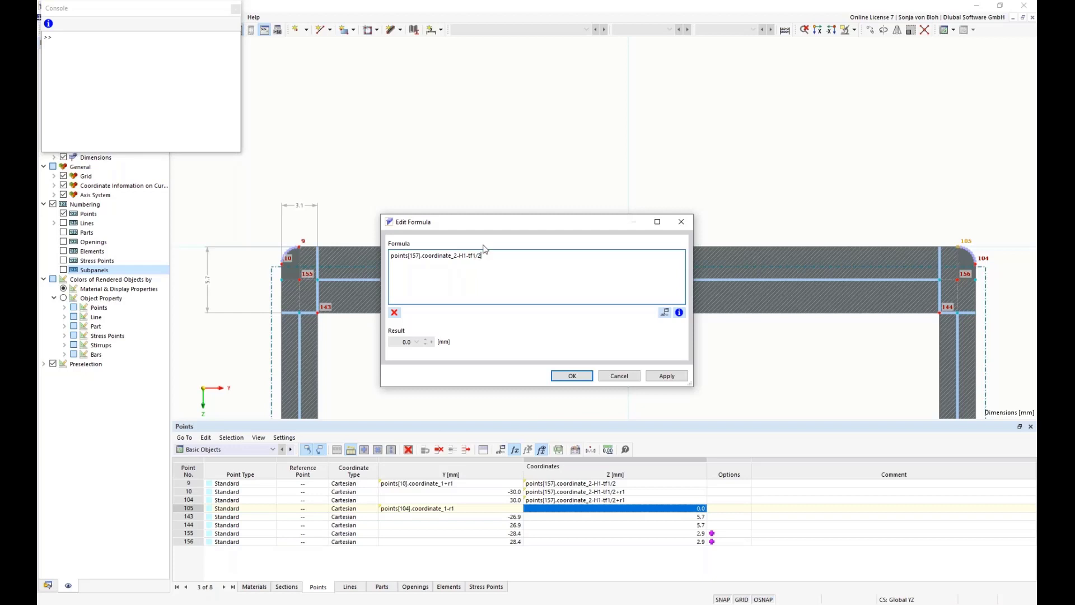
{"action": "left_click", "coordinate": [569, 375]}
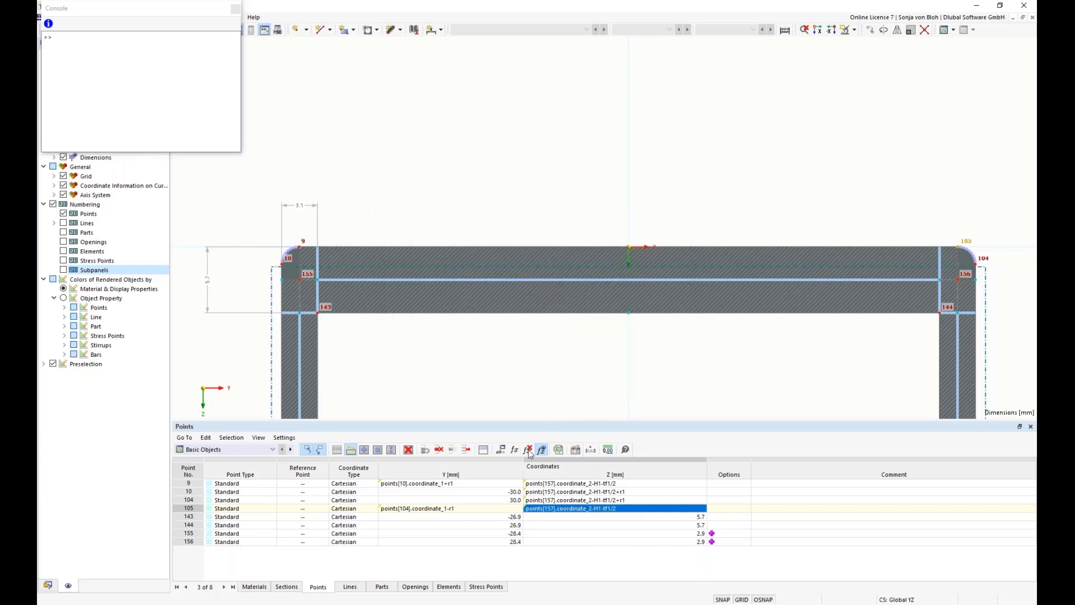
Set point 143's Z coordinate on the upper wall's inner edge to the formula points[157].coordinate_2-H1+tf1/2
{"action": "left_click", "coordinate": [546, 516]}
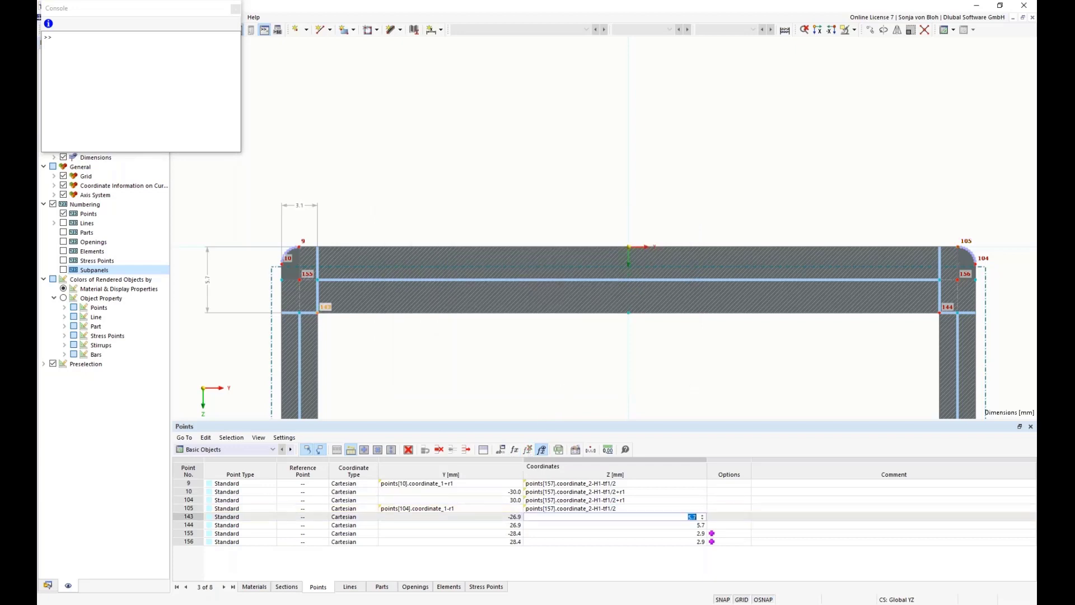
{"action": "left_click", "coordinate": [515, 450]}
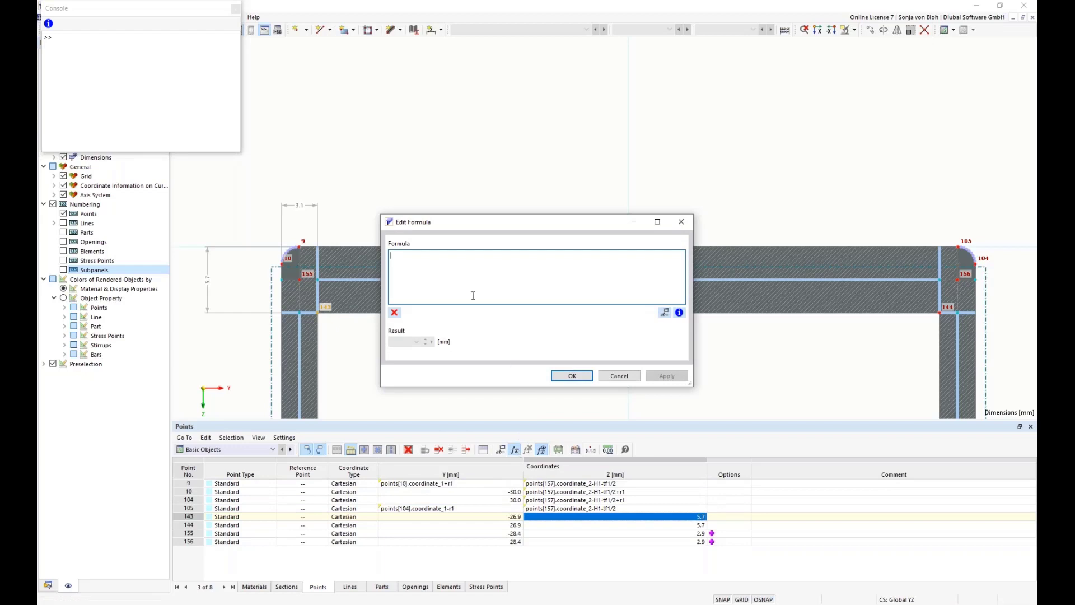
{"action": "type", "text": "points[157].coordinate_2-H1-tf1/2"}
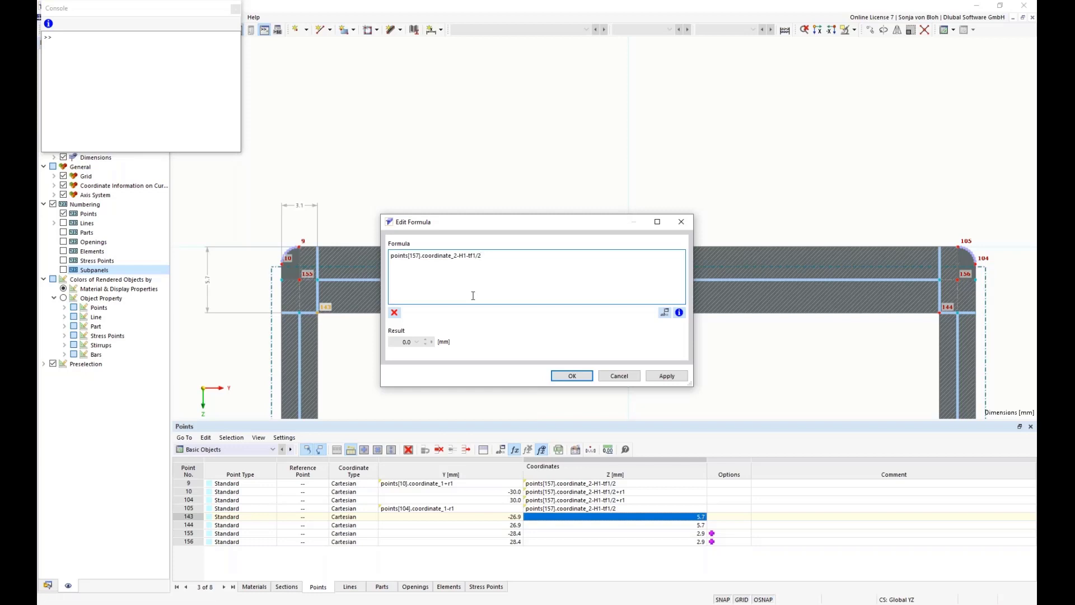
{"action": "left_click", "coordinate": [469, 255]}
{"action": "key", "text": "BackSpace"}
{"action": "type", "text": "+"}
{"action": "left_click", "coordinate": [571, 375]}
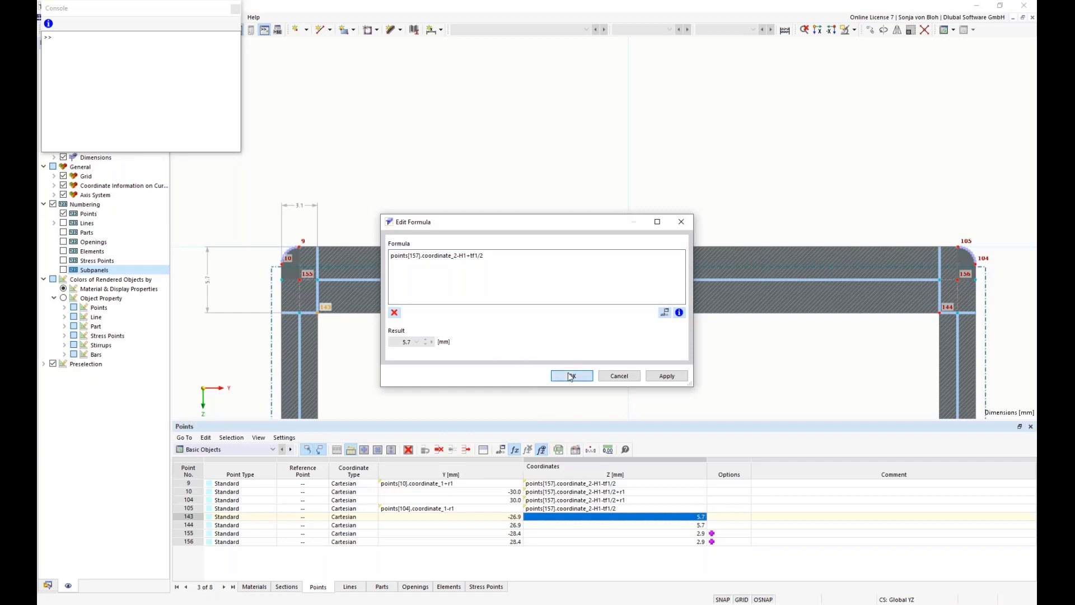
Give point 144's Z coordinate the formula points[157].coordinate_2-H1+tf1/2 by changing the sign in the copied formula
{"action": "double_click", "coordinate": [553, 527]}
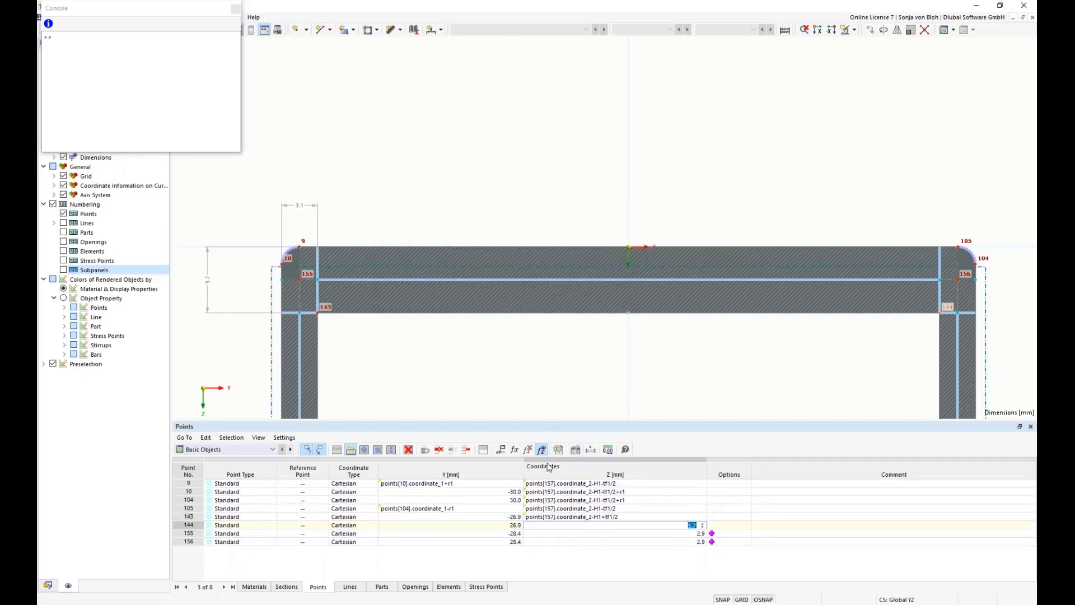
{"action": "left_click", "coordinate": [515, 450]}
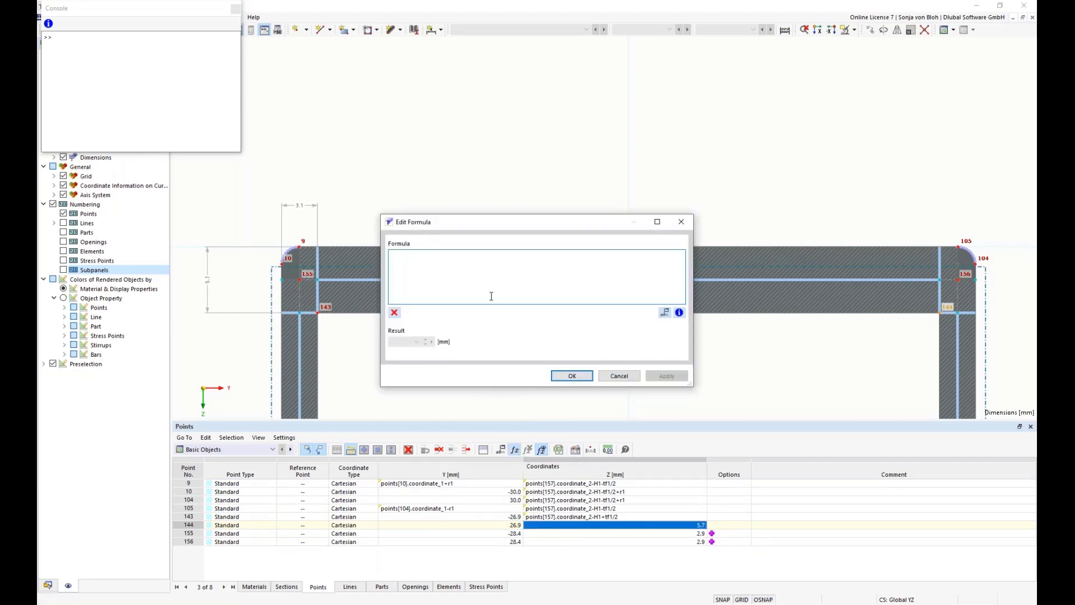
{"action": "type", "text": "points[157].coordinate_2-H1-tf1/2"}
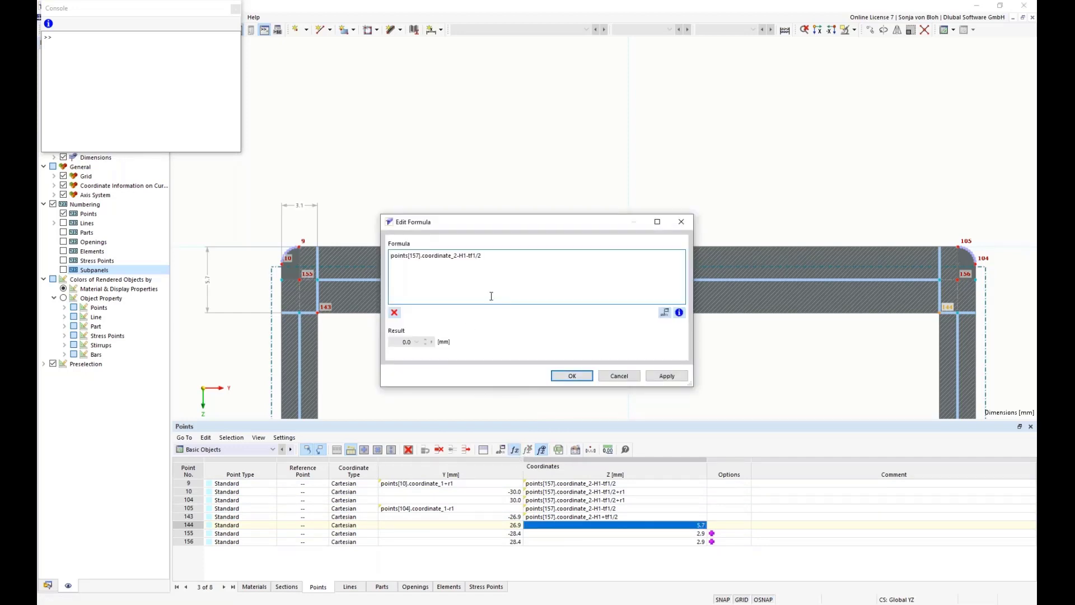
{"action": "left_click", "coordinate": [468, 255]}
{"action": "key", "text": "Delete"}
{"action": "type", "text": "+"}
{"action": "left_click", "coordinate": [566, 377]}
Set the Z coordinate of point 155 on the upper wall's centerline to the formula points[157].coordinate_2-H1
{"action": "left_click", "coordinate": [539, 534]}
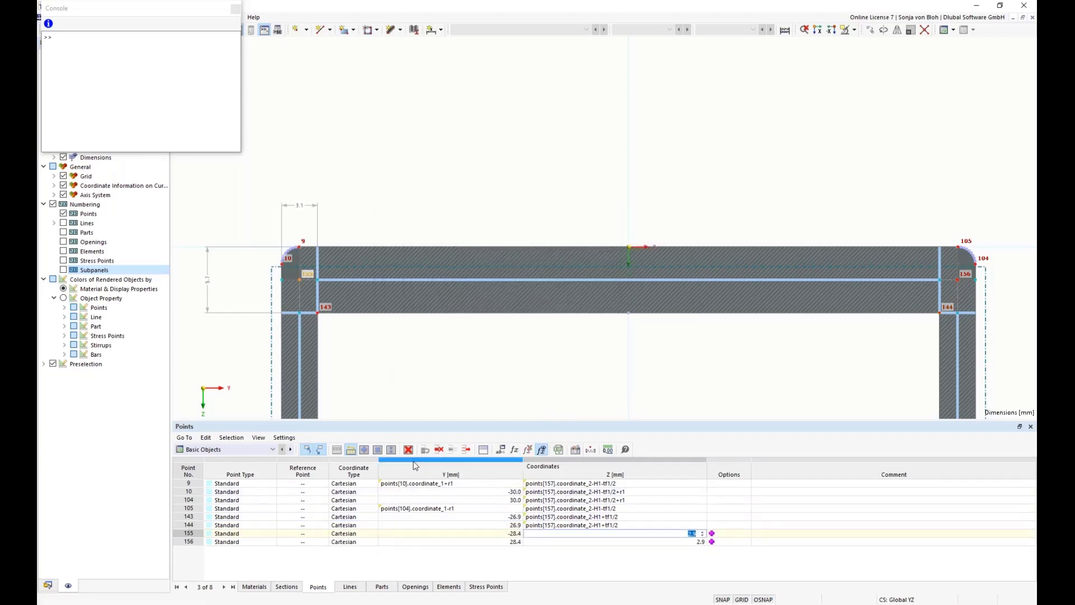
{"action": "left_click", "coordinate": [515, 451]}
{"action": "type", "text": "points[157].coordinate_2-H1-tf1/2"}
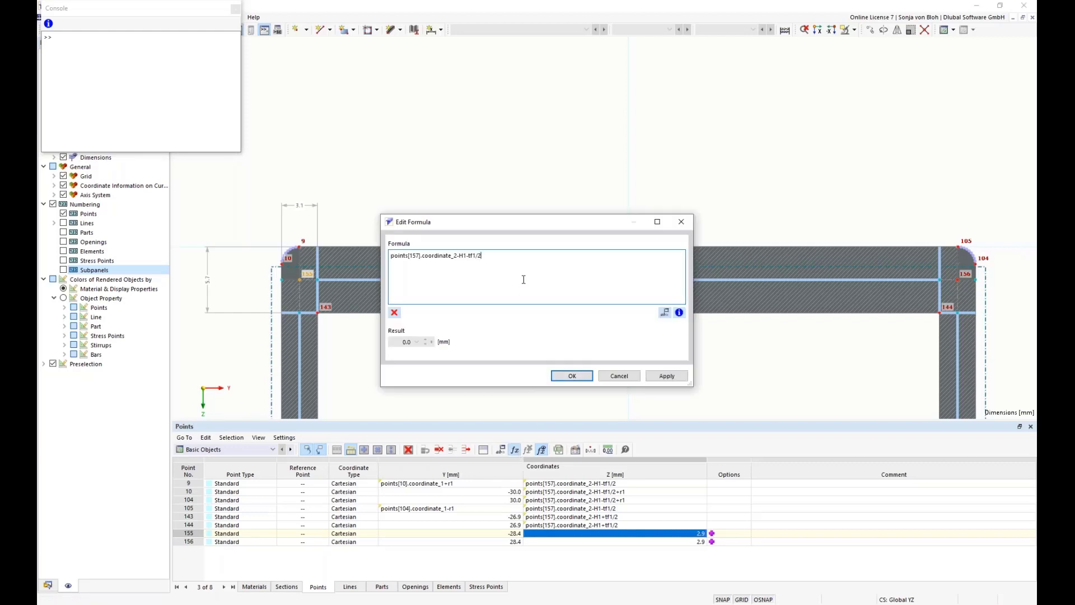
{"action": "key", "text": "BackSpace"}
{"action": "key", "text": "BackSpace"}
{"action": "key", "text": "BackSpace"}
{"action": "key", "text": "BackSpace"}
{"action": "key", "text": "BackSpace"}
{"action": "key", "text": "BackSpace"}
{"action": "left_click", "coordinate": [565, 377]}
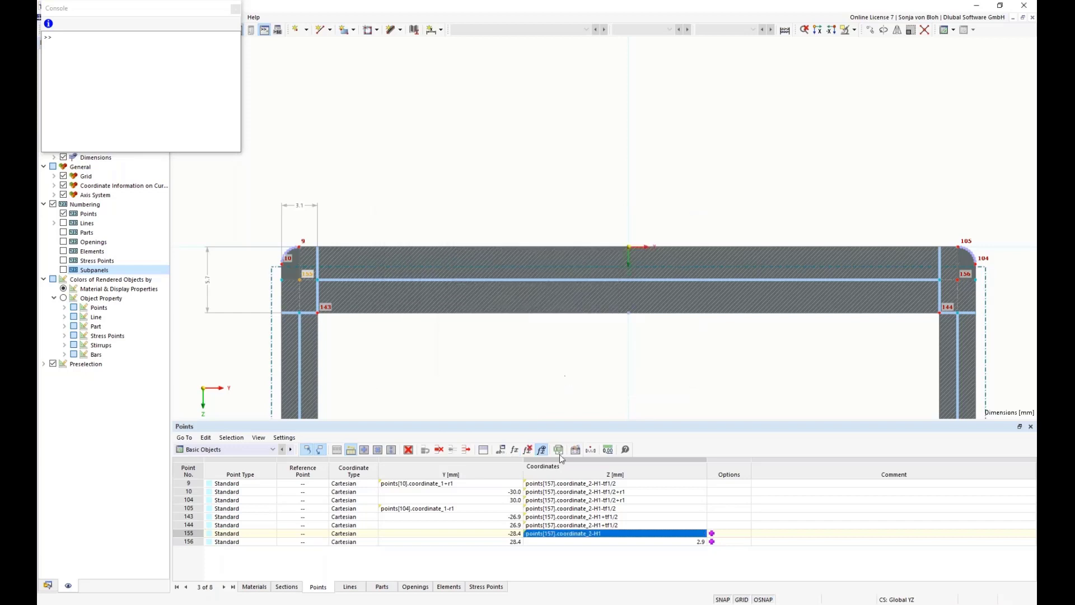
Set point 156's Z coordinate to the copied formula shortened to points[157].coordinate_2-H1
{"action": "double_click", "coordinate": [574, 541]}
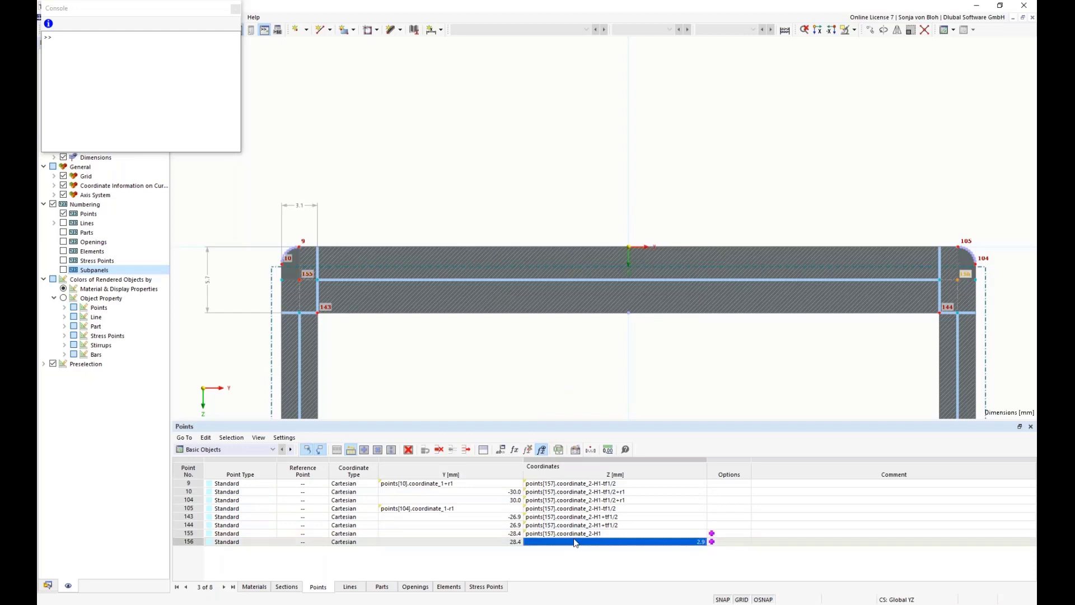
{"action": "left_click", "coordinate": [514, 449]}
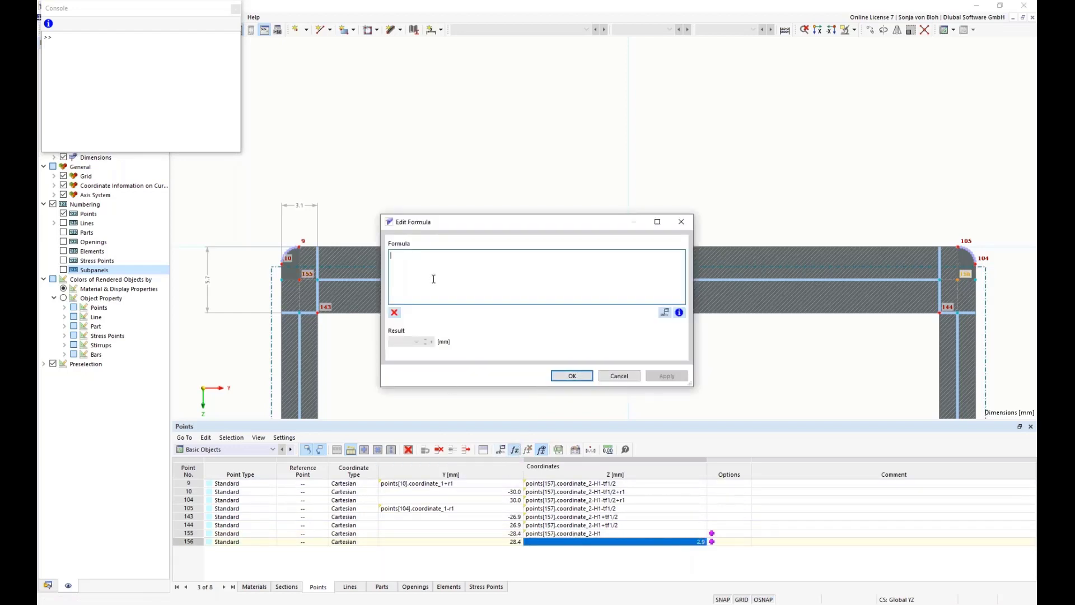
{"action": "type", "text": "points[157].coordinate_2-H1-tf1/2"}
{"action": "key", "text": "BackSpace"}
{"action": "key", "text": "BackSpace"}
{"action": "key", "text": "BackSpace"}
{"action": "key", "text": "BackSpace"}
{"action": "key", "text": "BackSpace"}
{"action": "key", "text": "BackSpace"}
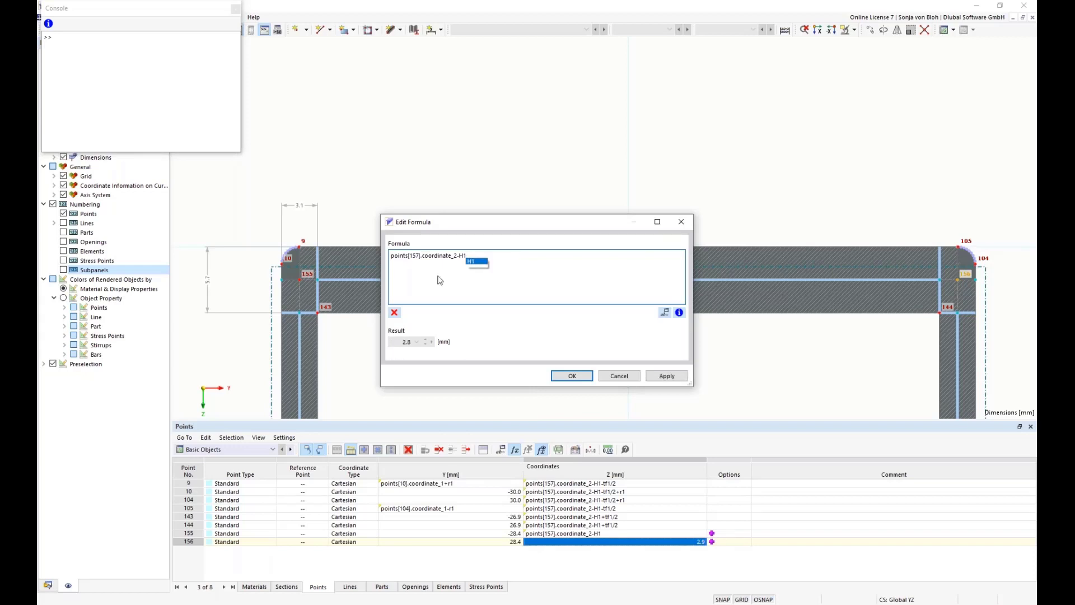
{"action": "left_click", "coordinate": [571, 375]}
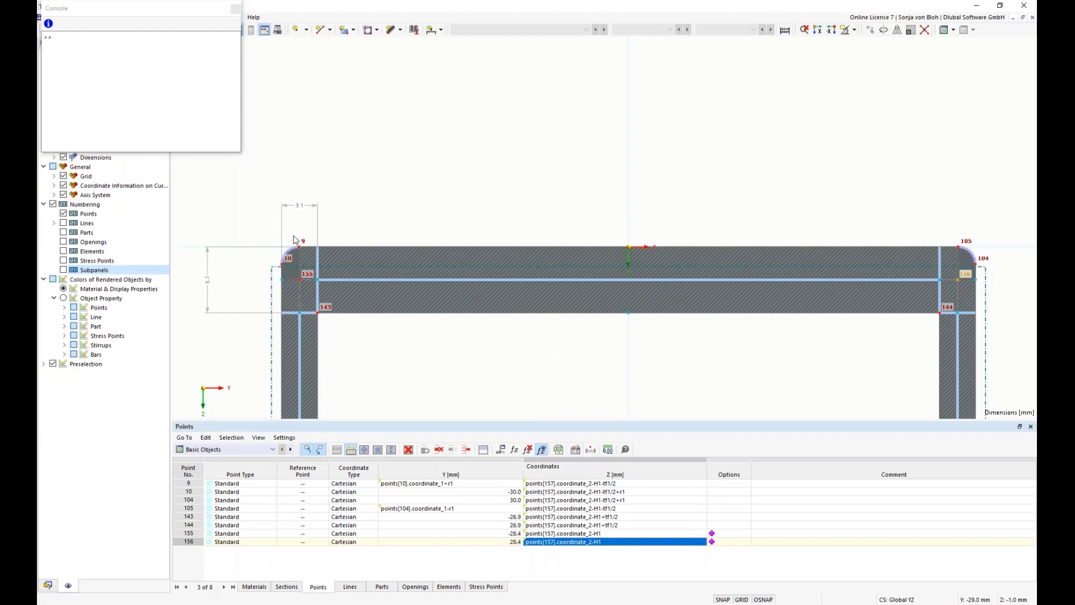
Examine the corner arcs between points 9 and 10 and between points 104 and 105 on the upper wall
{"action": "scroll", "coordinate": [295, 272], "scroll_direction": "up", "scroll_amount": 4}
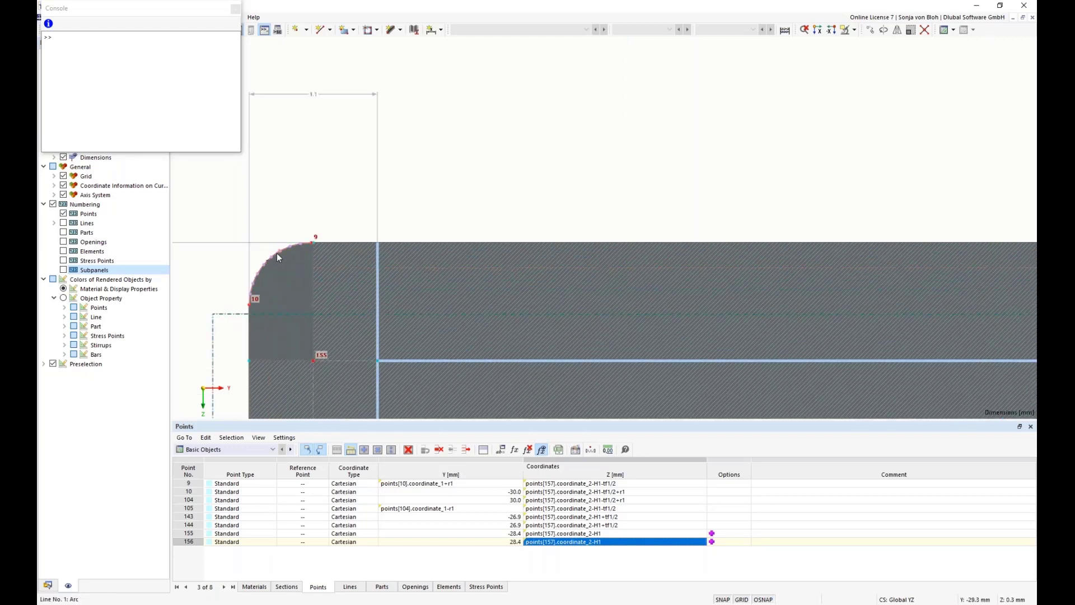
{"action": "scroll", "coordinate": [290, 287], "scroll_direction": "down", "scroll_amount": 4}
{"action": "scroll", "coordinate": [290, 286], "scroll_direction": "down", "scroll_amount": 3}
{"action": "scroll", "coordinate": [290, 287], "scroll_direction": "up", "scroll_amount": 3}
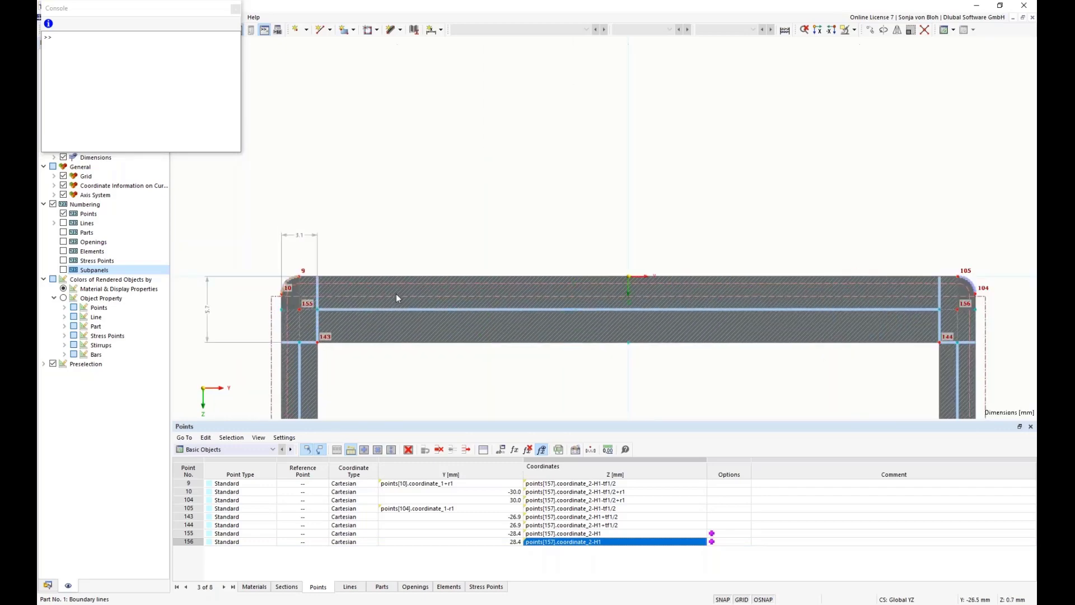
{"action": "scroll", "coordinate": [969, 287], "scroll_direction": "up", "scroll_amount": 1}
{"action": "scroll", "coordinate": [969, 283], "scroll_direction": "up", "scroll_amount": 2}
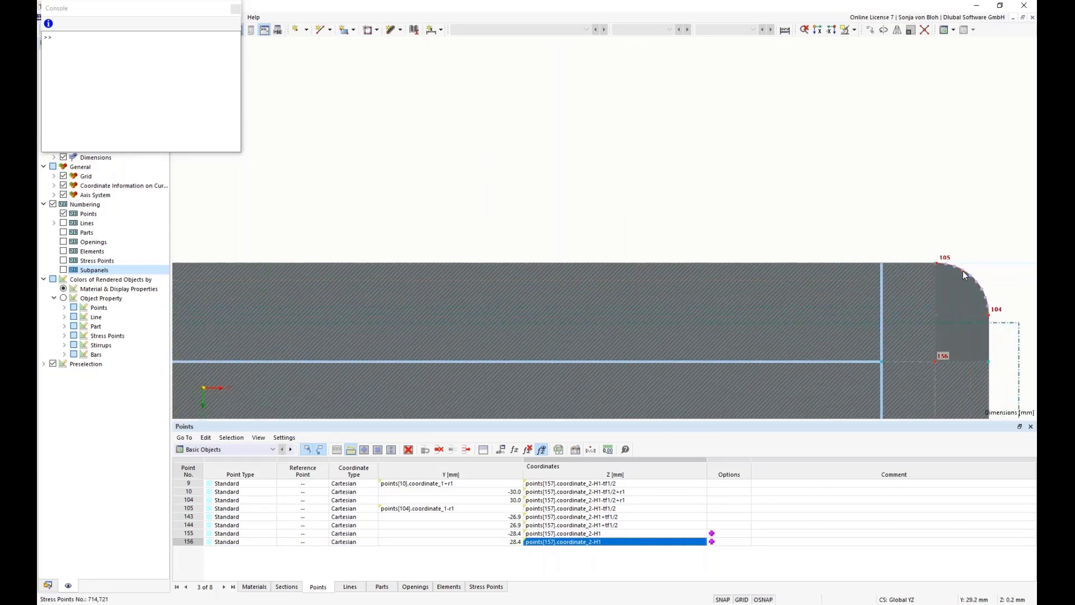
{"action": "scroll", "coordinate": [959, 284], "scroll_direction": "down", "scroll_amount": 3}
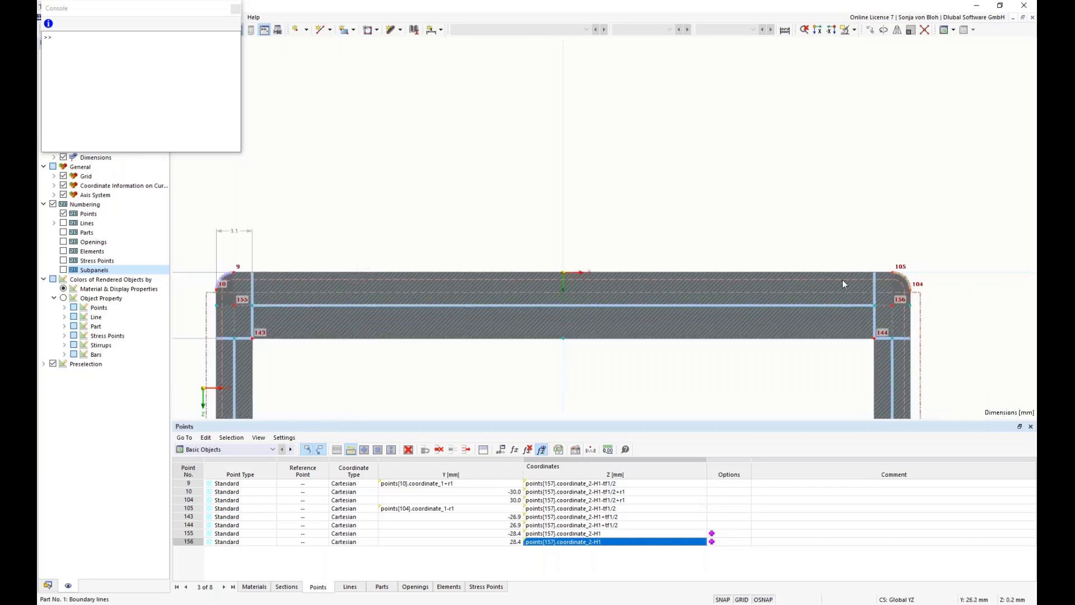
{"action": "scroll", "coordinate": [331, 278], "scroll_direction": "up", "scroll_amount": 2}
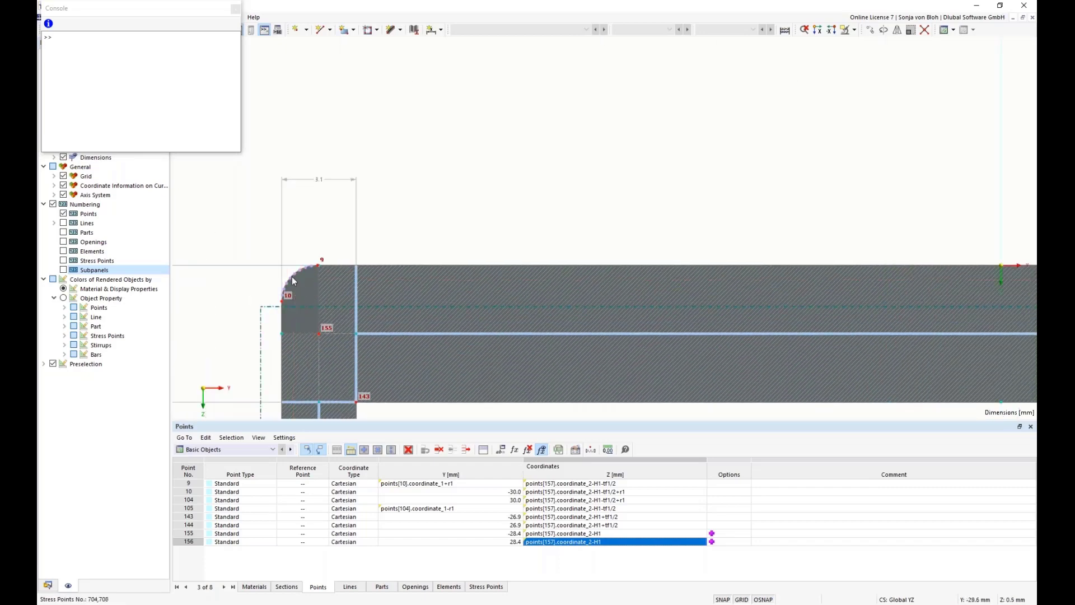
Start a Y formula for the control point of the arc between points 9 and 10, adapting the copied formula's reference to points[9].coordinate_1
{"action": "scroll", "coordinate": [294, 274], "scroll_direction": "up", "scroll_amount": 2}
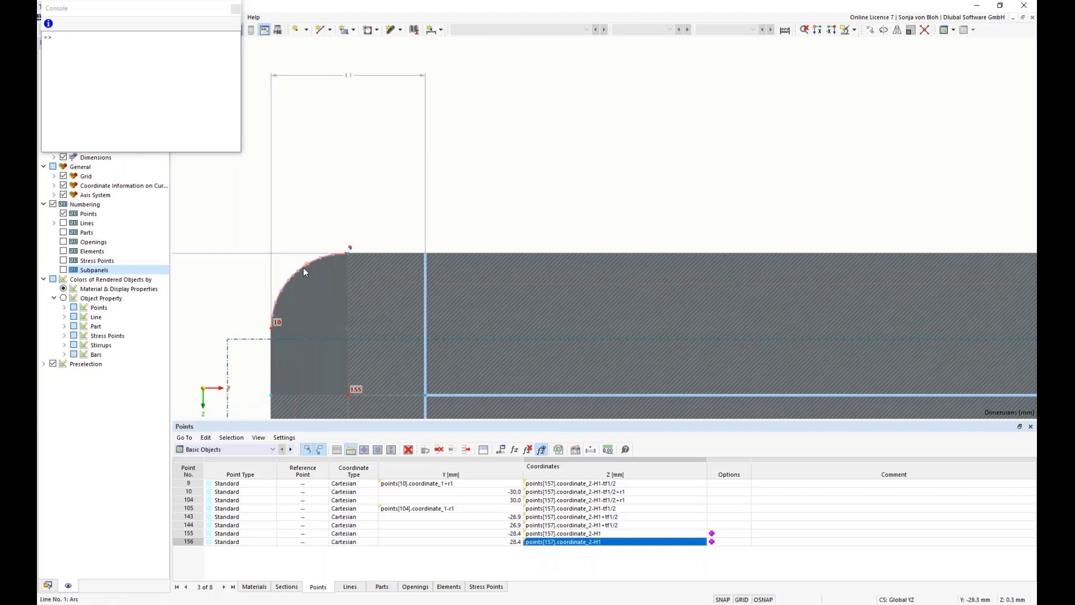
{"action": "double_click", "coordinate": [304, 271]}
{"action": "left_click_drag", "start_coordinate": [315, 107], "coordinate": [383, 92]}
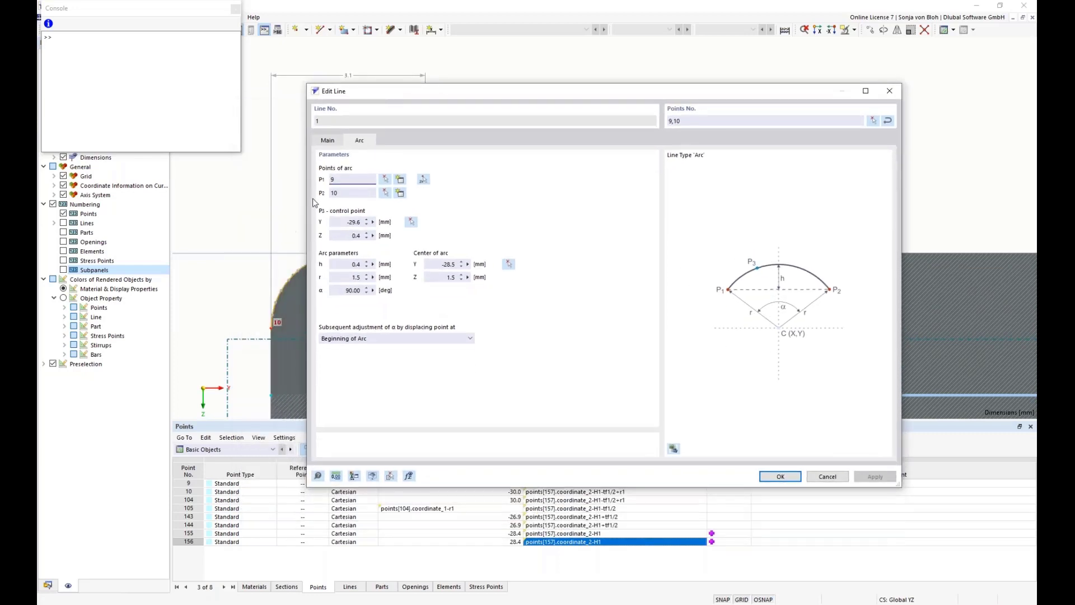
{"action": "left_click", "coordinate": [374, 222]}
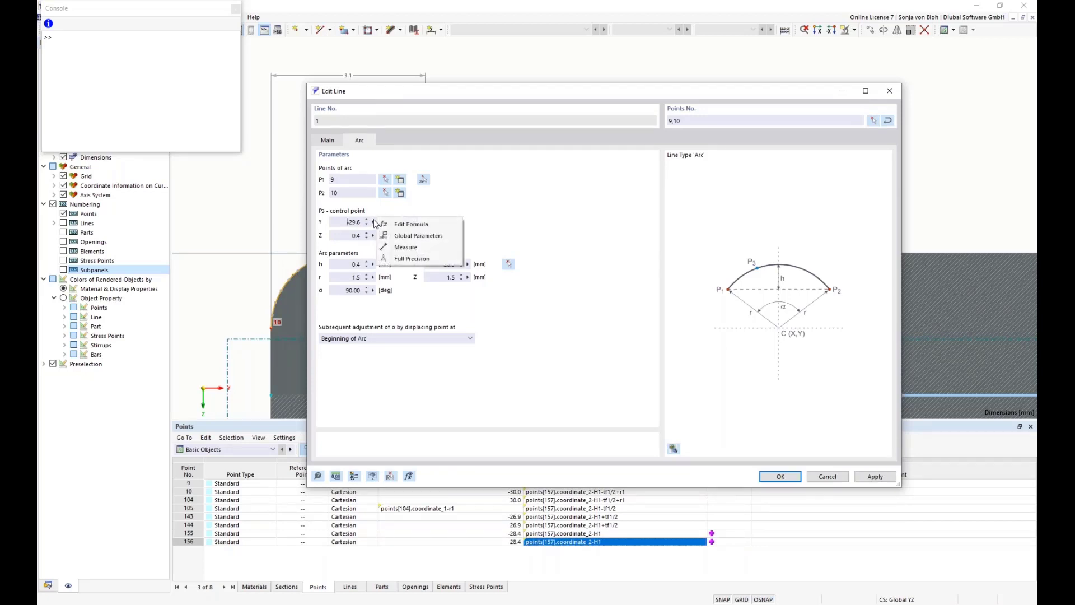
{"action": "left_click", "coordinate": [420, 224]}
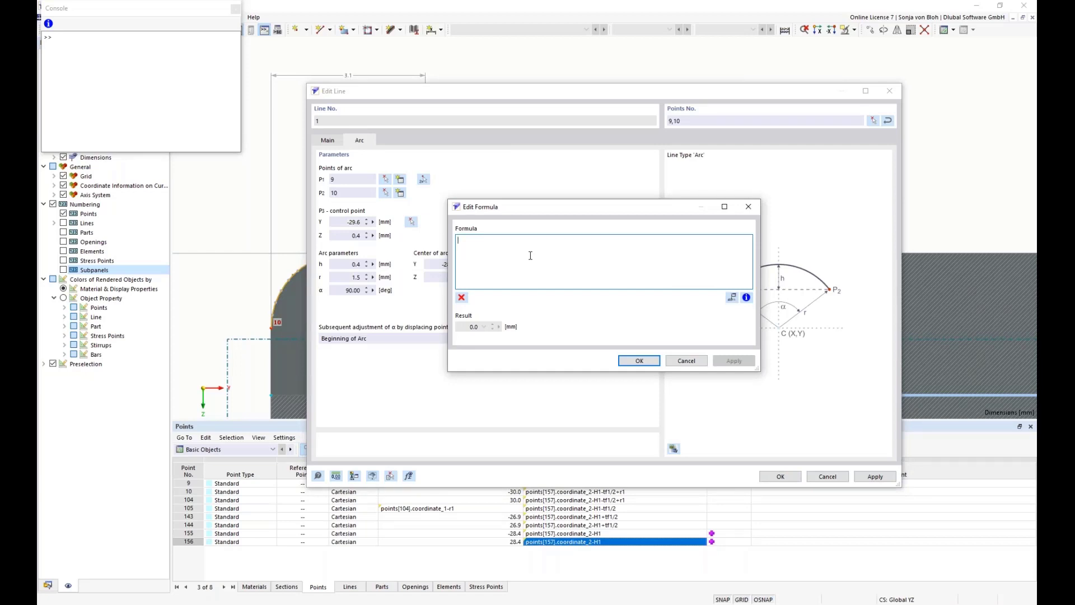
{"action": "type", "text": "points[157].coordinate_2-H1-tf1/2"}
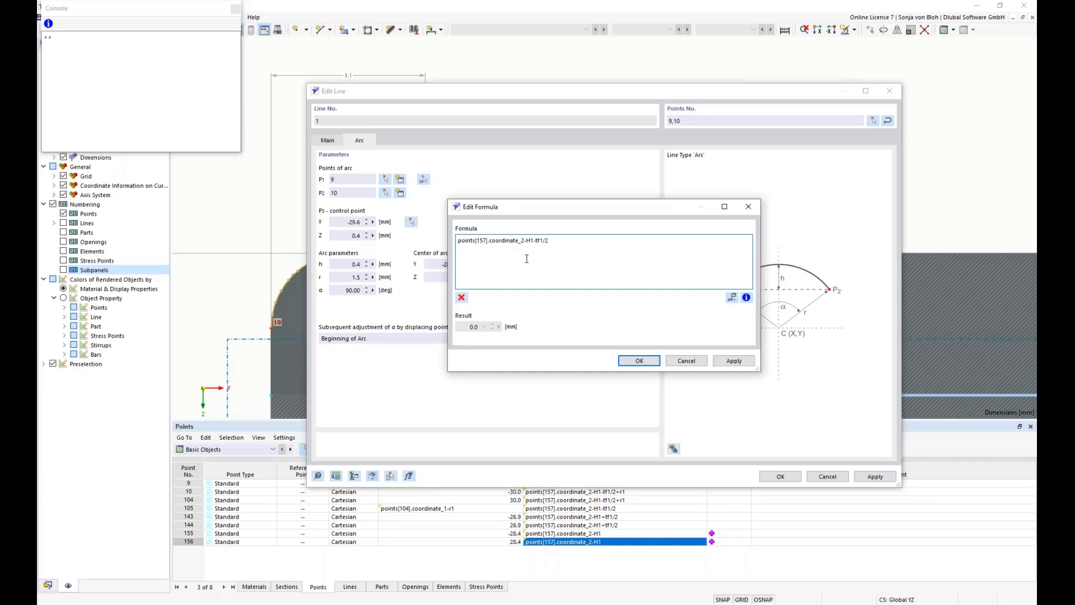
{"action": "key", "text": "BackSpace"}
{"action": "key", "text": "BackSpace"}
{"action": "key", "text": "BackSpace"}
{"action": "type", "text": "9"}
{"action": "left_click", "coordinate": [520, 241]}
{"action": "key", "text": "BackSpace"}
{"action": "type", "text": "1"}
Complete the arc control point's Y formula as points[9].coordinate_1-r1/sqrt(2), copy it for reuse and apply it
{"action": "left_click_drag", "start_coordinate": [554, 241], "coordinate": [523, 238]}
{"action": "type", "text": "r1/"}
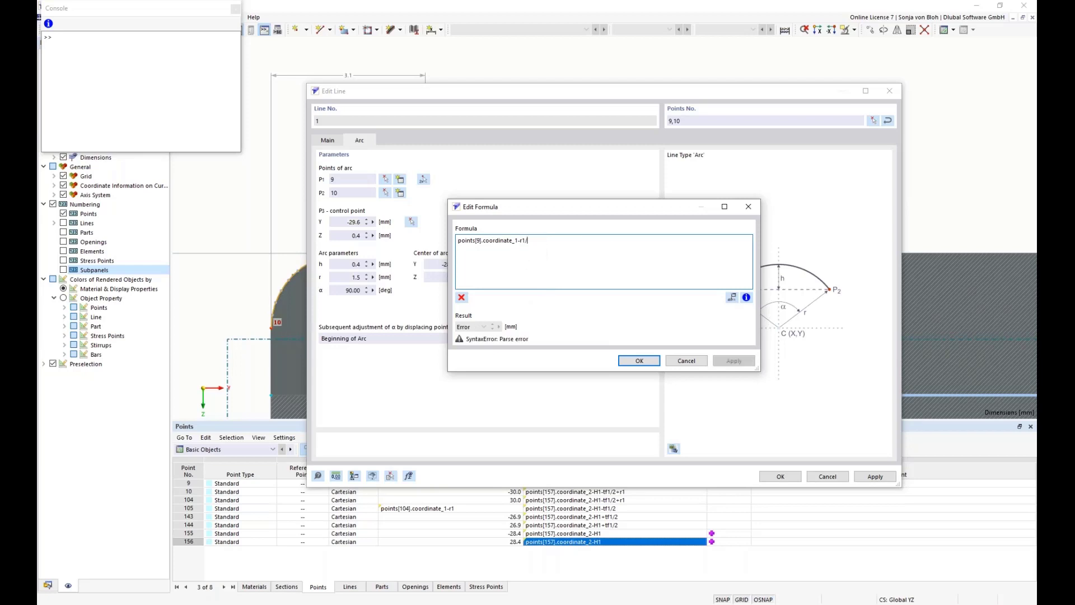
{"action": "type", "text": "sqrt"}
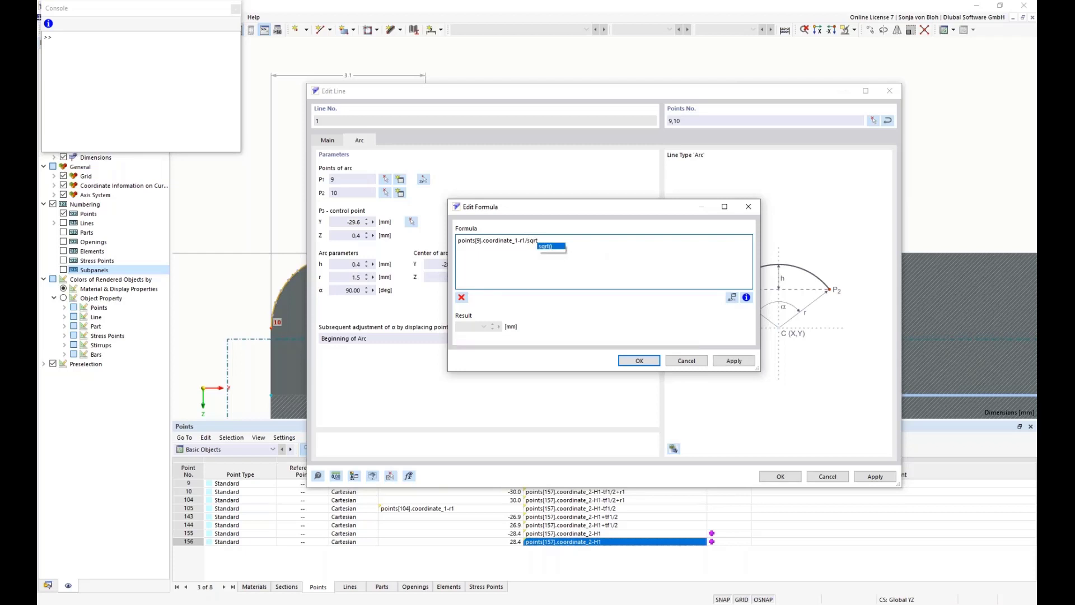
{"action": "type", "text": "(2)"}
{"action": "left_click_drag", "start_coordinate": [541, 240], "coordinate": [429, 237]}
{"action": "key", "text": "ctrl+c"}
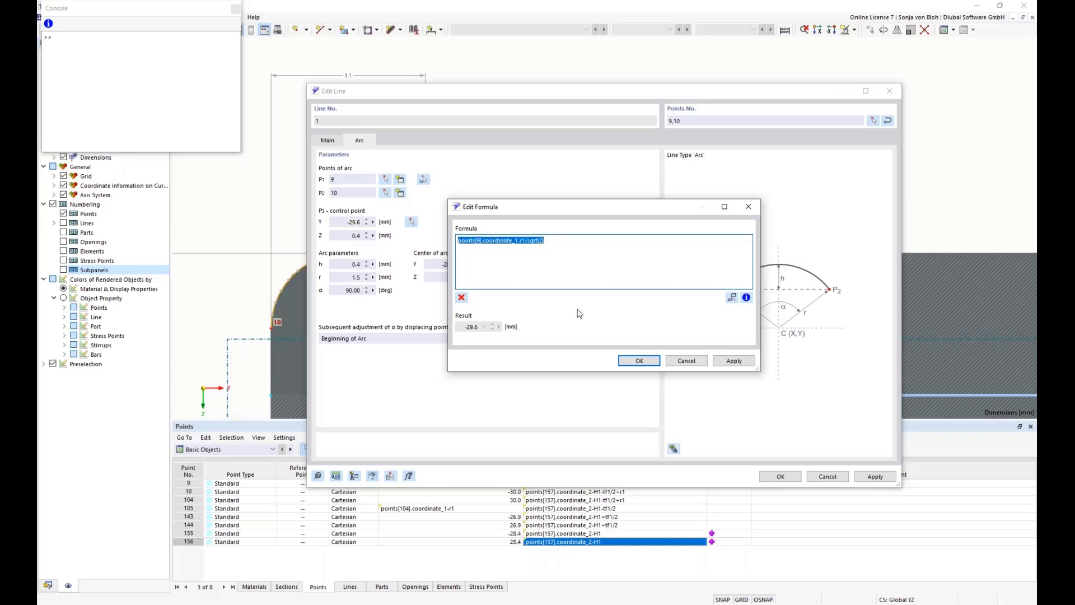
{"action": "left_click", "coordinate": [637, 362]}
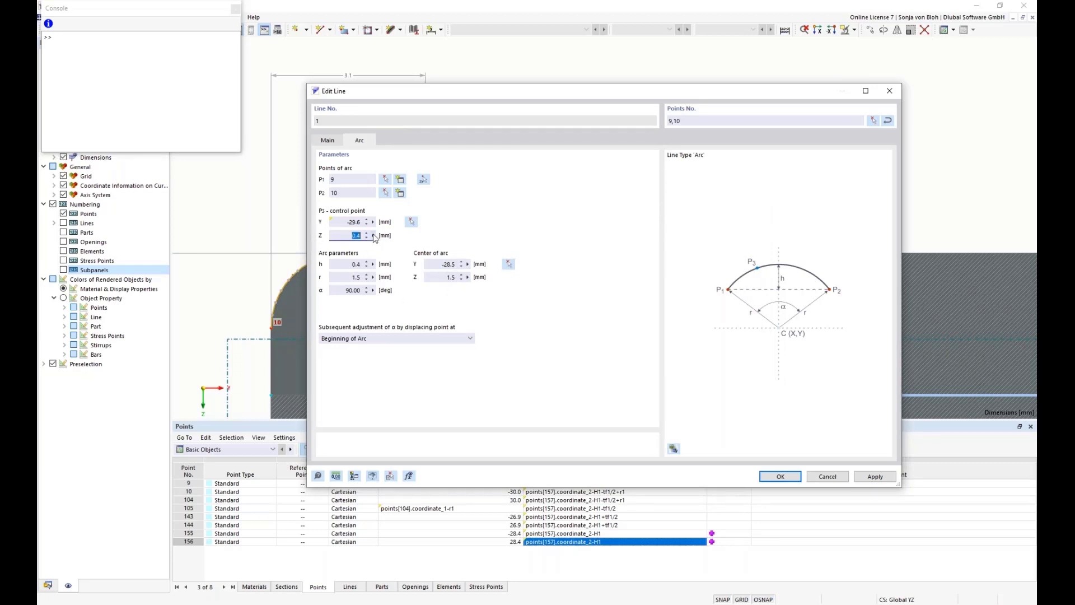
Give the same arc's control point the Z formula points[10].coordinate_2-r1/sqrt(2), adapted from the copied Y formula, and save the line
{"action": "left_click", "coordinate": [373, 236]}
{"action": "left_click", "coordinate": [408, 239]}
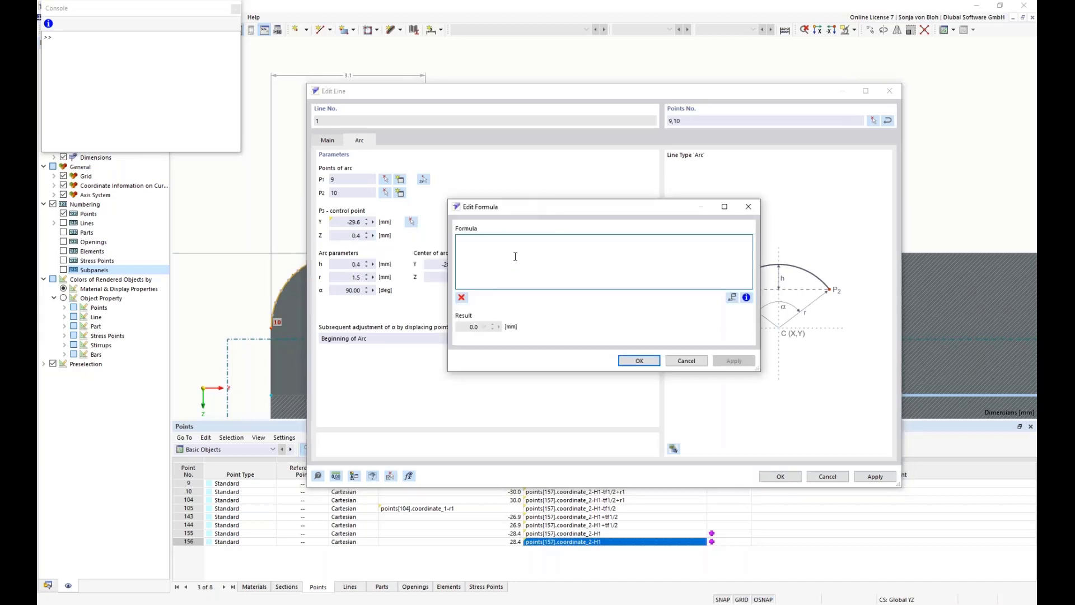
{"action": "key", "text": "ctrl+v"}
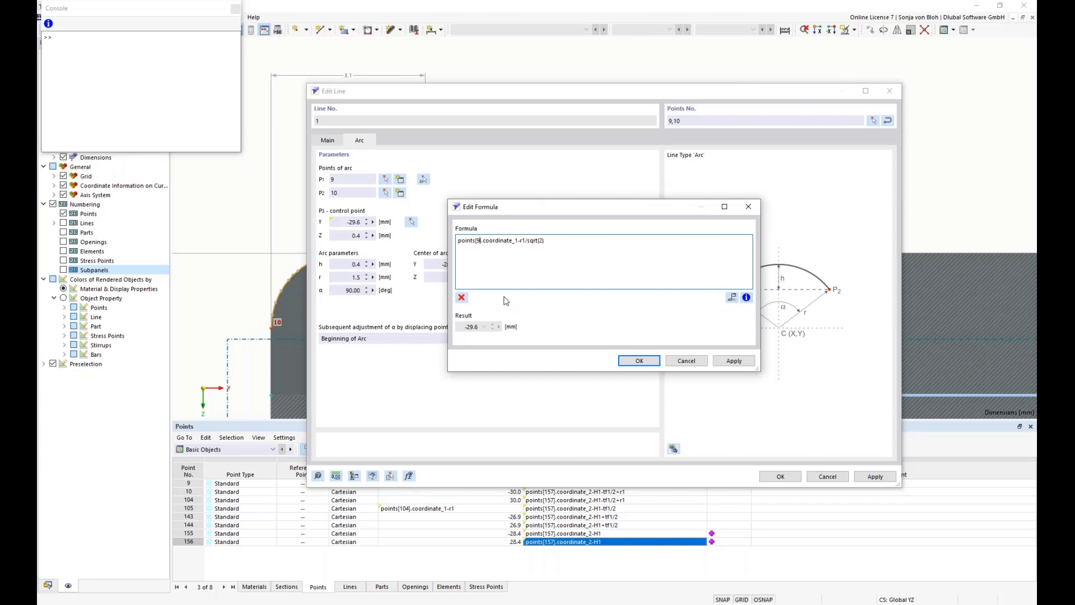
{"action": "key", "text": "BackSpace"}
{"action": "type", "text": "10"}
{"action": "left_click", "coordinate": [521, 242]}
{"action": "key", "text": "BackSpace"}
{"action": "type", "text": "2"}
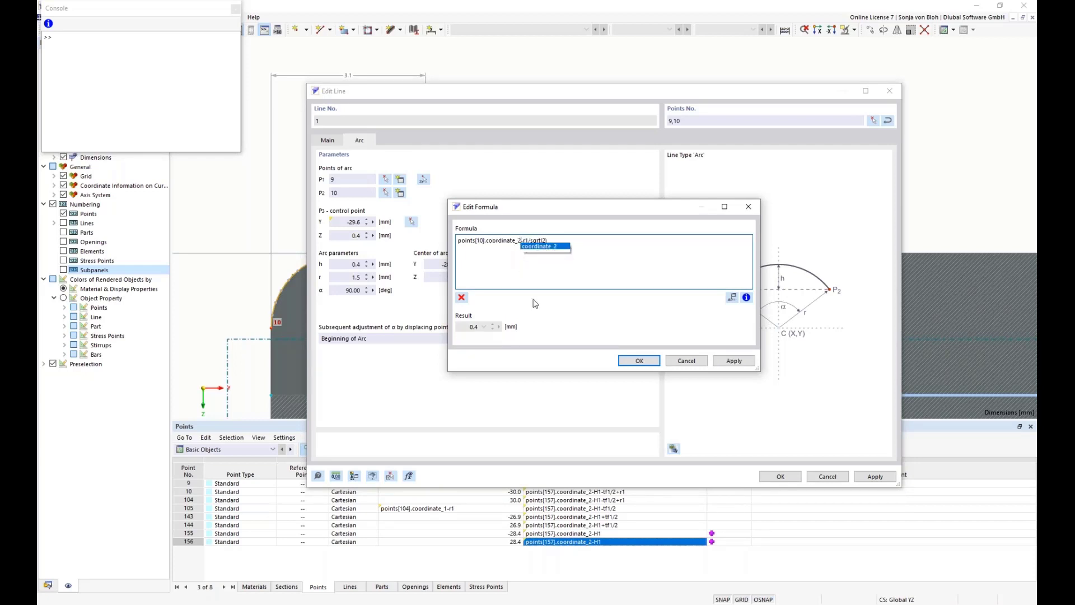
{"action": "left_click", "coordinate": [639, 362]}
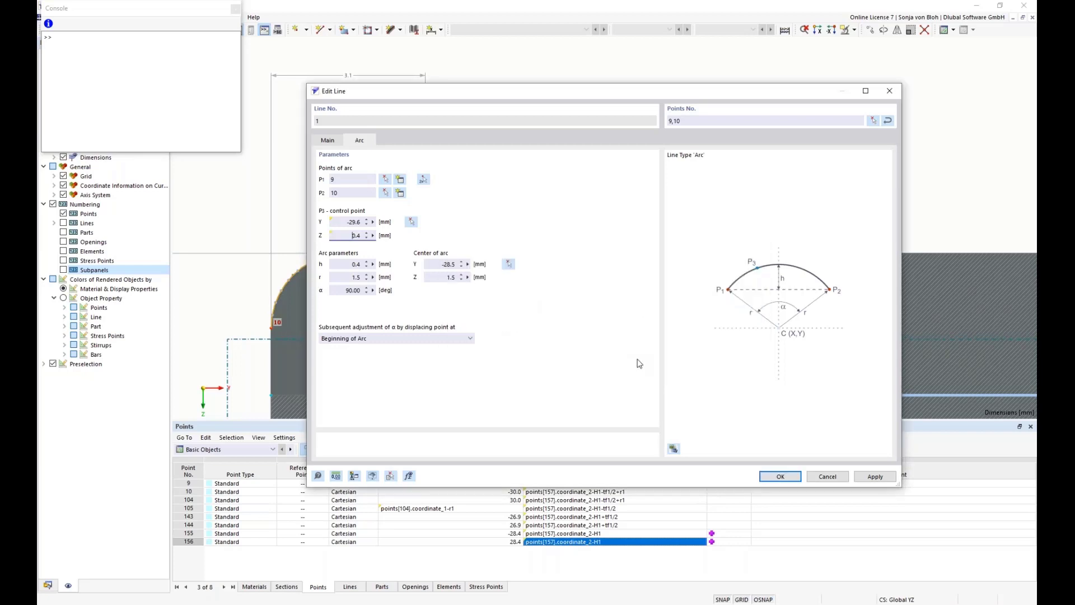
{"action": "left_click", "coordinate": [781, 477]}
Give the control point of the arc between points 104 and 105 the Y formula points[105].coordinate_1+r1/sqrt(2), adapted from the copied formula
{"action": "scroll", "coordinate": [697, 285], "scroll_direction": "up", "scroll_amount": 6}
{"action": "middle_click_drag", "start_coordinate": [874, 298], "coordinate": [532, 291]}
{"action": "scroll", "coordinate": [725, 286], "scroll_direction": "down", "scroll_amount": 2}
{"action": "scroll", "coordinate": [903, 252], "scroll_direction": "up", "scroll_amount": 4}
{"action": "middle_click_drag", "start_coordinate": [903, 252], "coordinate": [748, 262]}
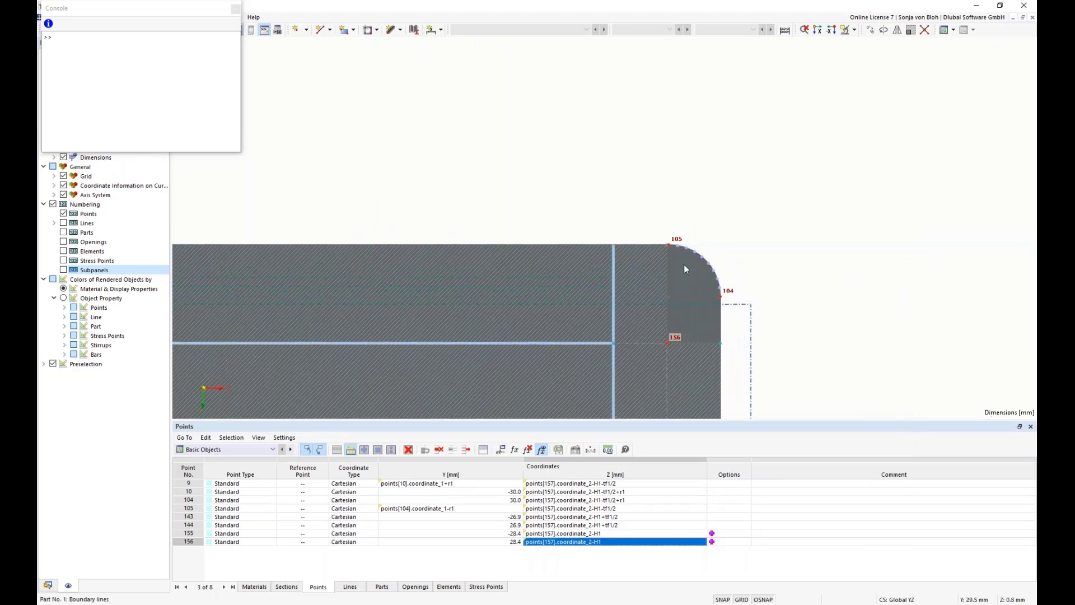
{"action": "scroll", "coordinate": [694, 255], "scroll_direction": "up", "scroll_amount": 4}
{"action": "double_click", "coordinate": [706, 248]}
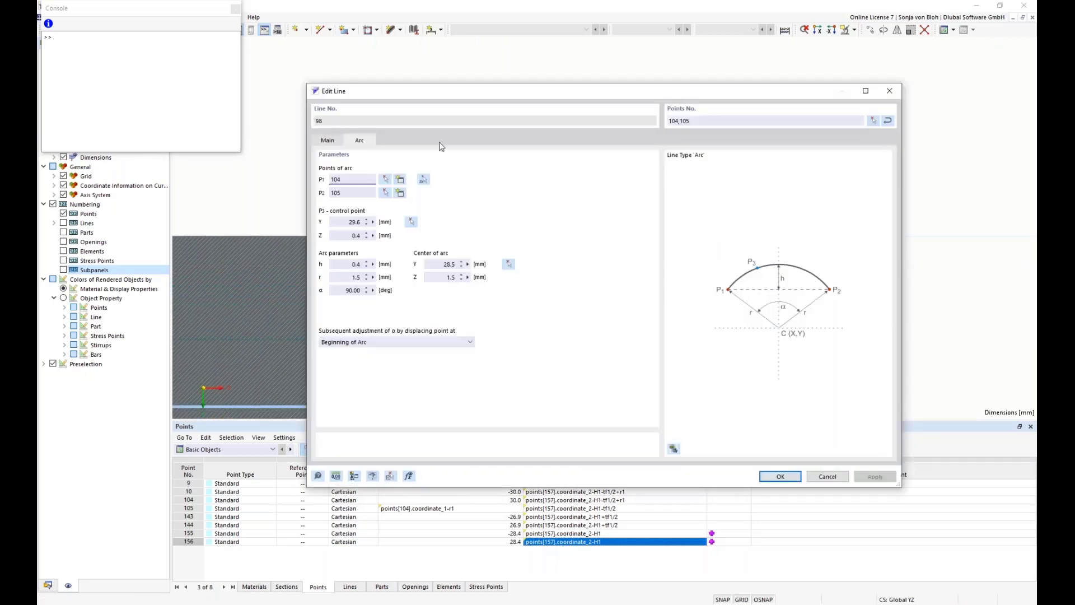
{"action": "right_click", "coordinate": [374, 220]}
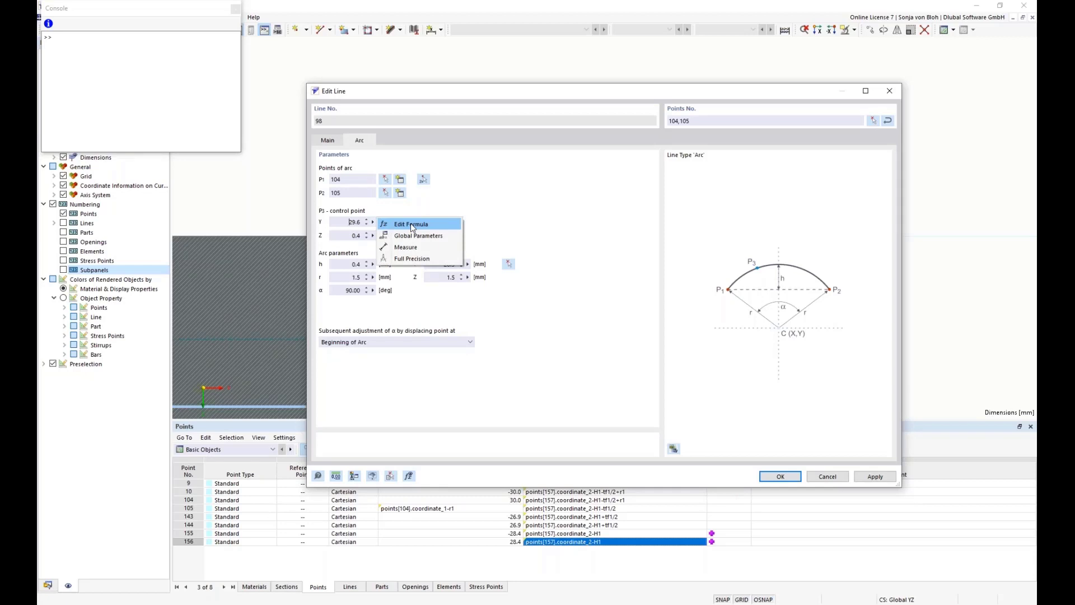
{"action": "left_click", "coordinate": [411, 225]}
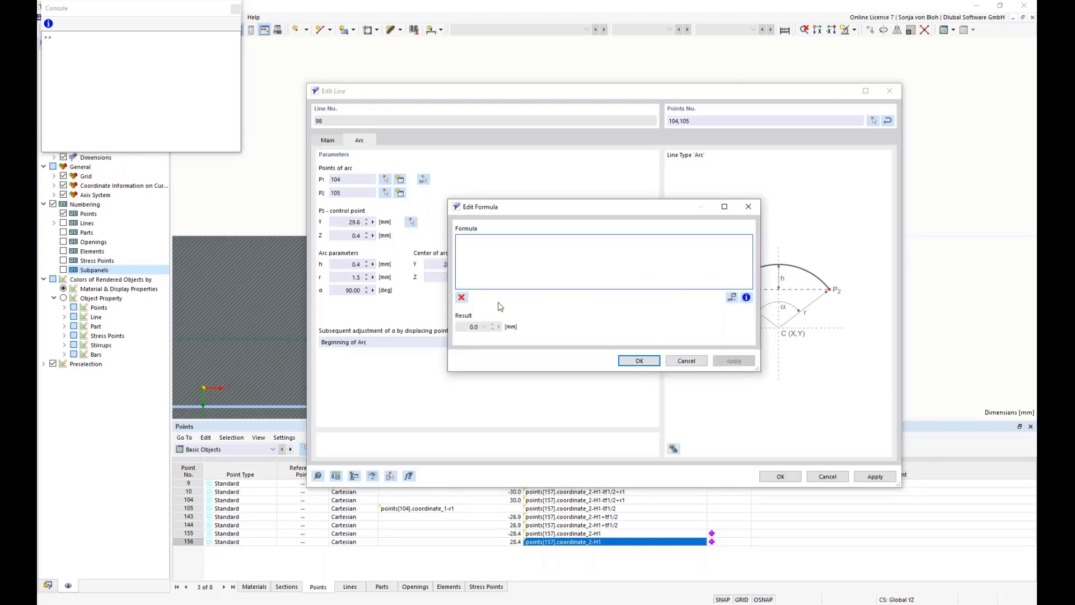
{"action": "key", "text": "ctrl+v"}
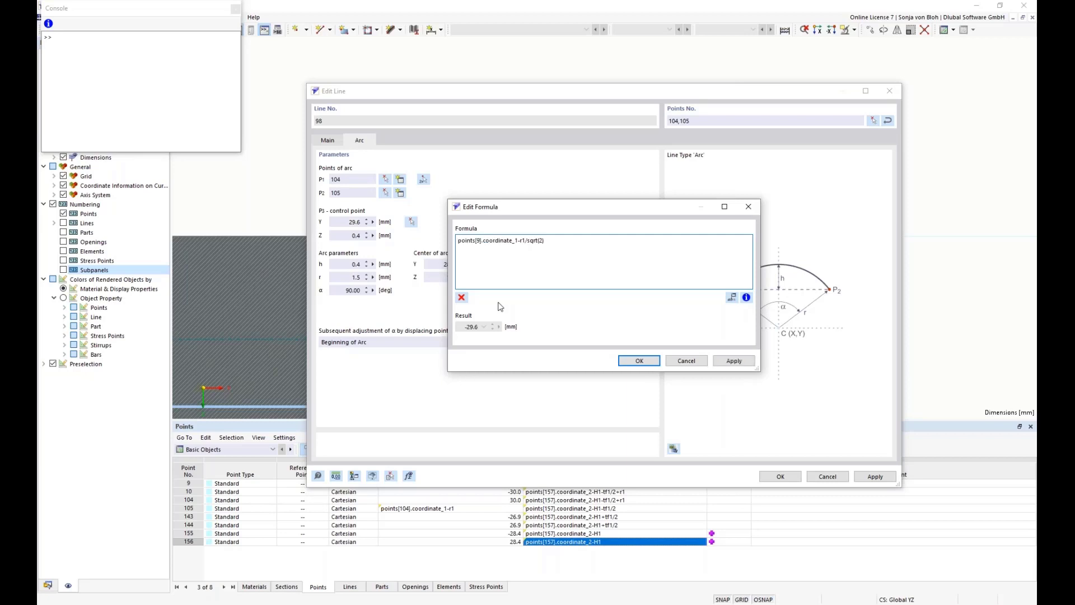
{"action": "left_click", "coordinate": [479, 240]}
{"action": "key", "text": "BackSpace"}
{"action": "type", "text": "105"}
{"action": "left_click", "coordinate": [526, 240]}
{"action": "key", "text": "BackSpace"}
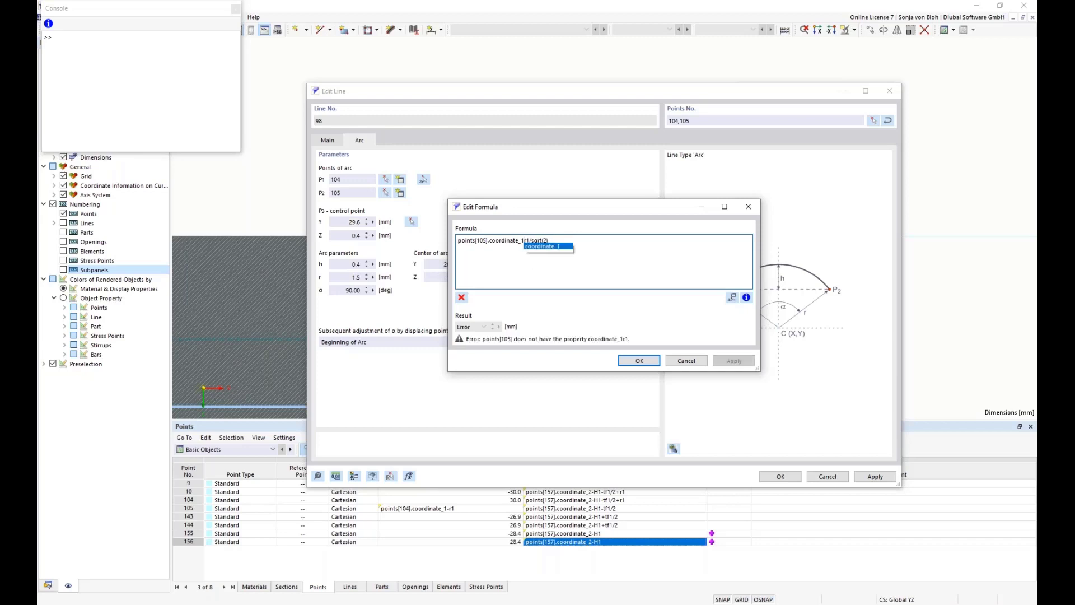
{"action": "type", "text": "-"}
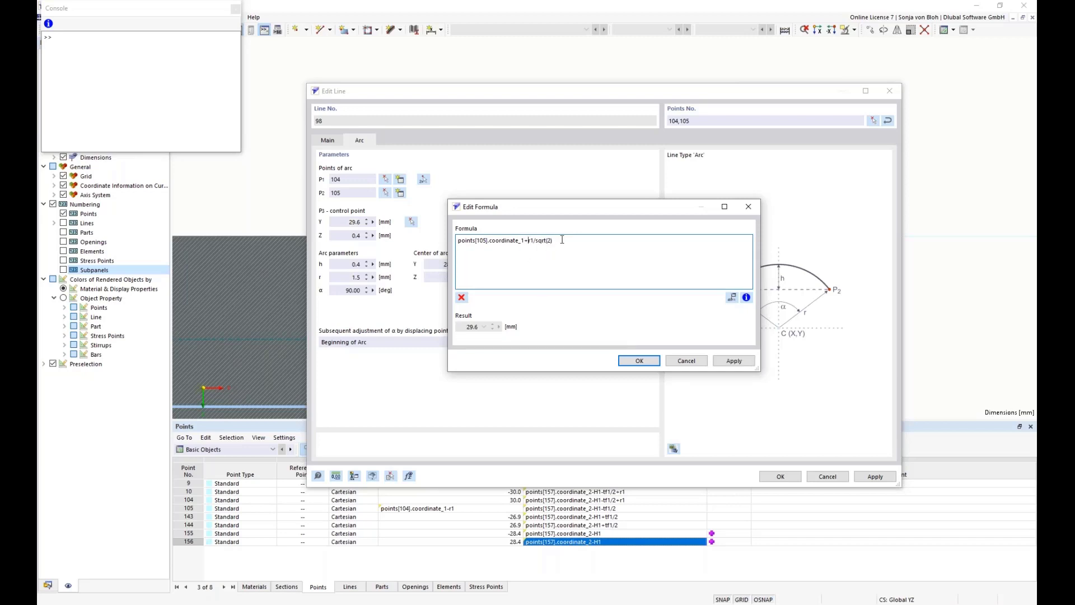
{"action": "key", "text": "ctrl+a"}
{"action": "key", "text": "ctrl+c"}
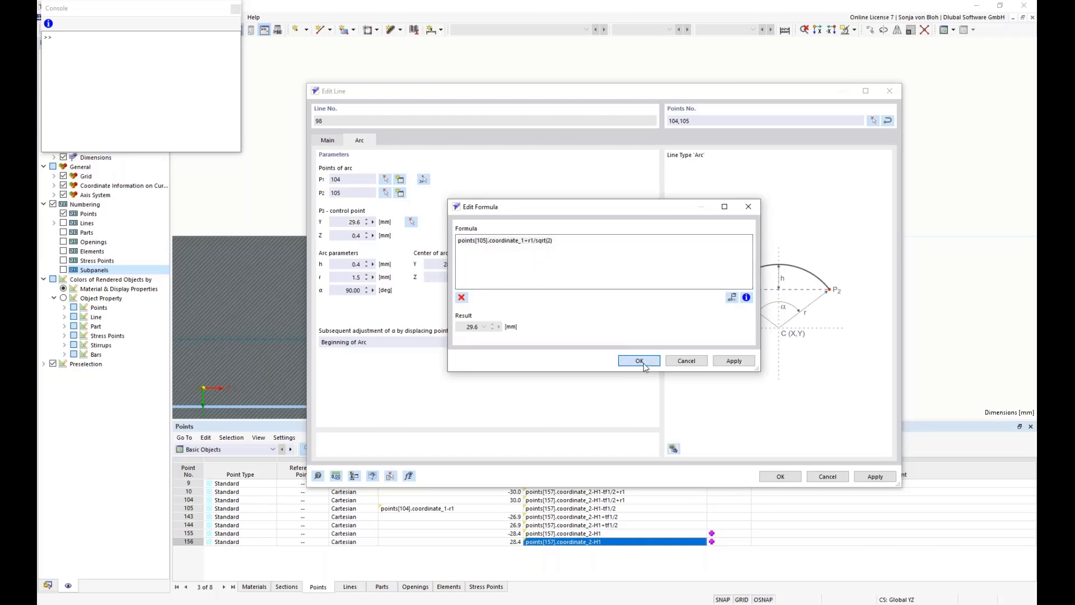
{"action": "left_click", "coordinate": [642, 362]}
Set the Z coordinate of this arc's control point to the formula points[104].coordinate_2-r1/sqrt(2) and save the line
{"action": "right_click", "coordinate": [374, 236]}
{"action": "left_click", "coordinate": [394, 245]}
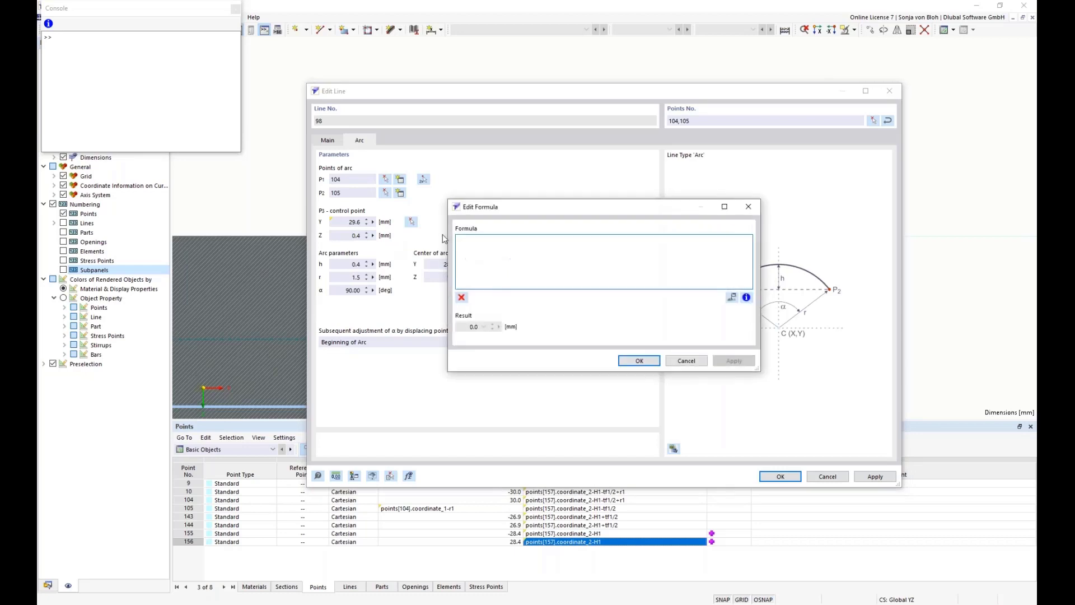
{"action": "key", "text": "ctrl+v"}
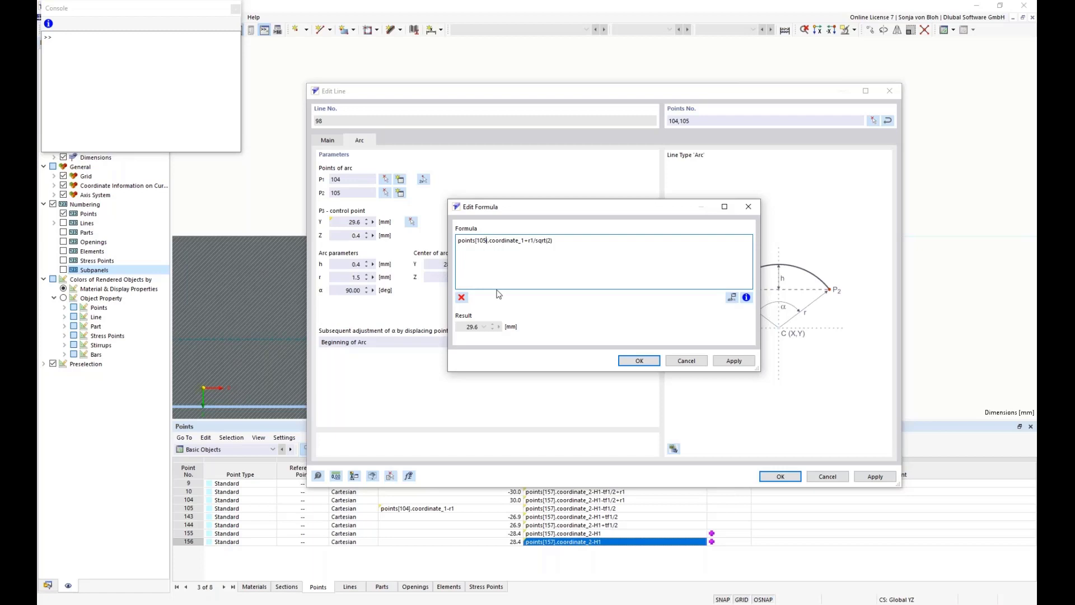
{"action": "key", "text": "BackSpace"}
{"action": "type", "text": "4"}
{"action": "left_click", "coordinate": [522, 242]}
{"action": "key", "text": "BackSpace"}
{"action": "type", "text": "2"}
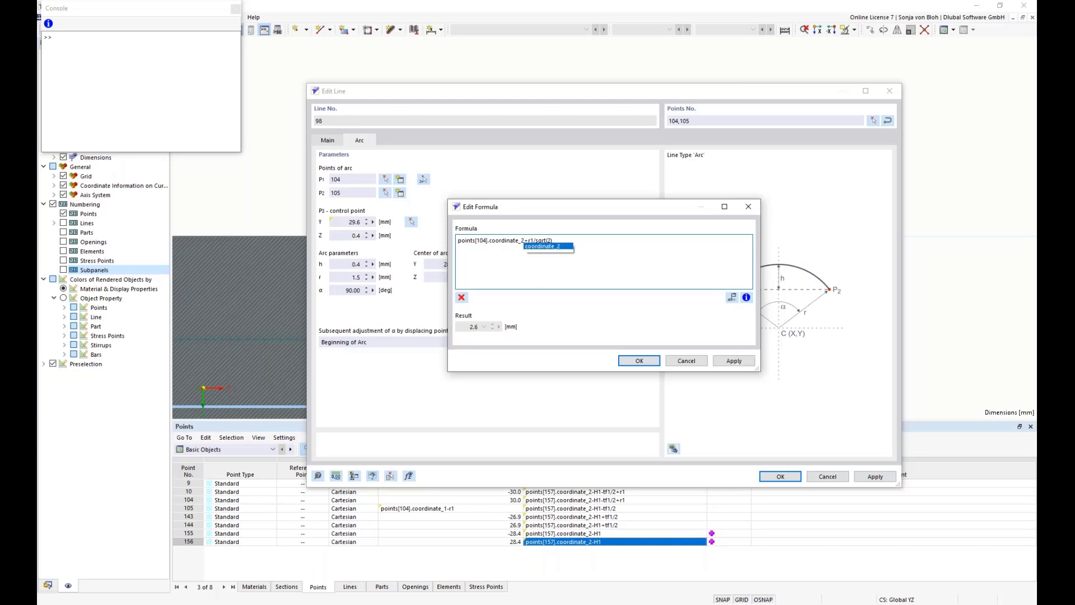
{"action": "left_click", "coordinate": [532, 246]}
{"action": "key", "text": "BackSpace"}
{"action": "type", "text": "-"}
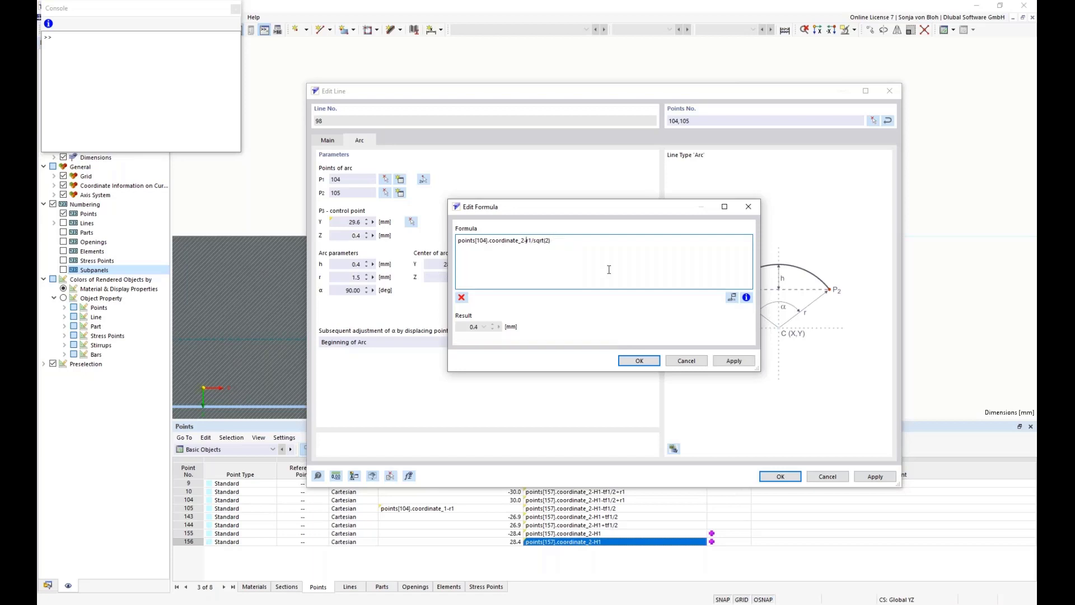
{"action": "left_click", "coordinate": [641, 360]}
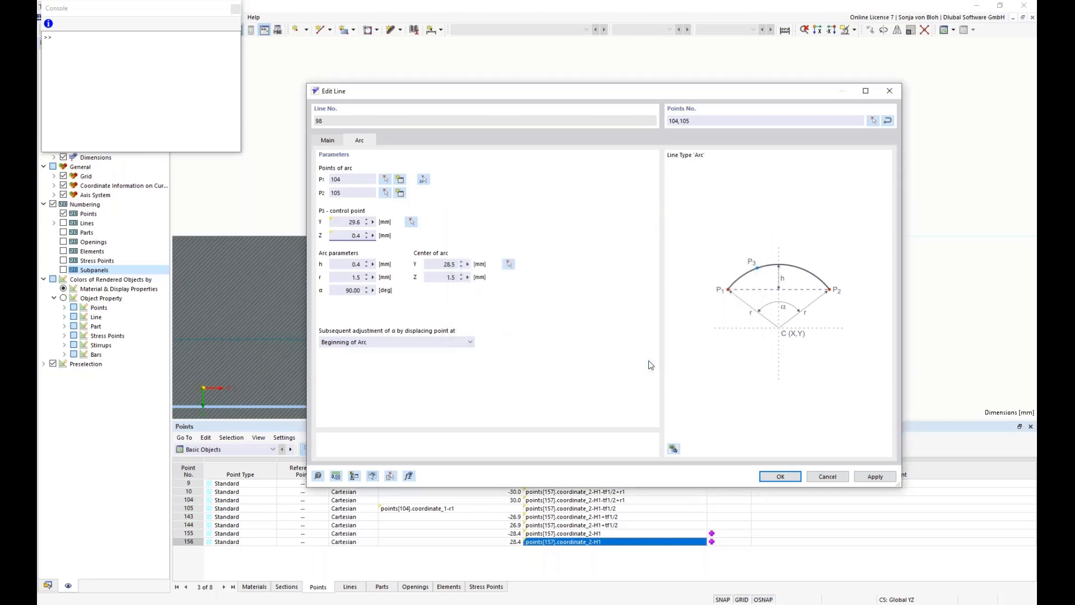
{"action": "left_click", "coordinate": [781, 476]}
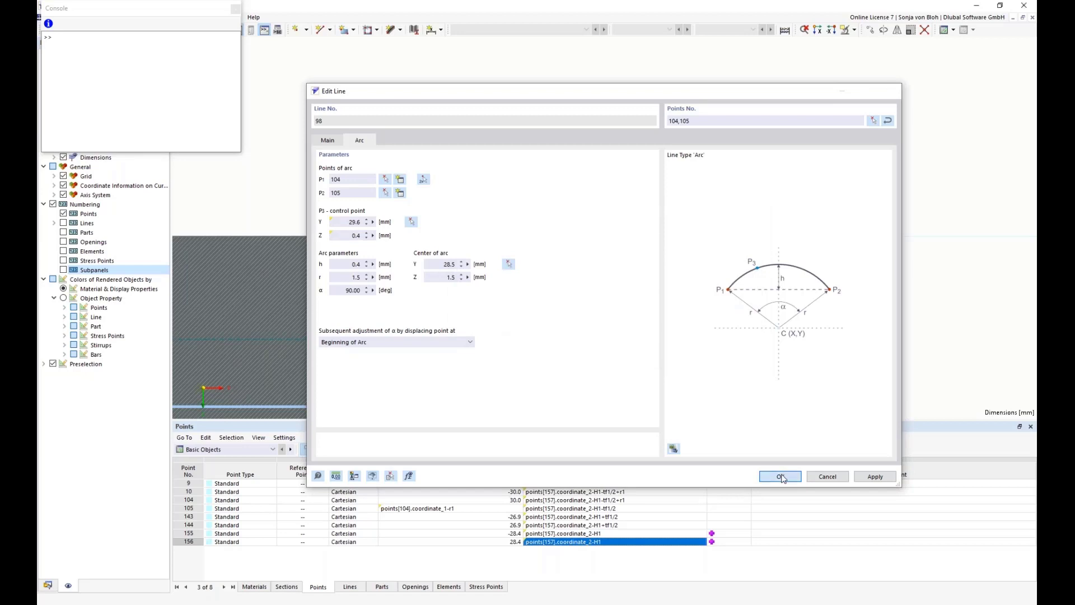
Give the upper wall element between points 155 and 156 the thickness formula tf1 and save the element
{"action": "scroll", "coordinate": [676, 256], "scroll_direction": "down", "scroll_amount": 5}
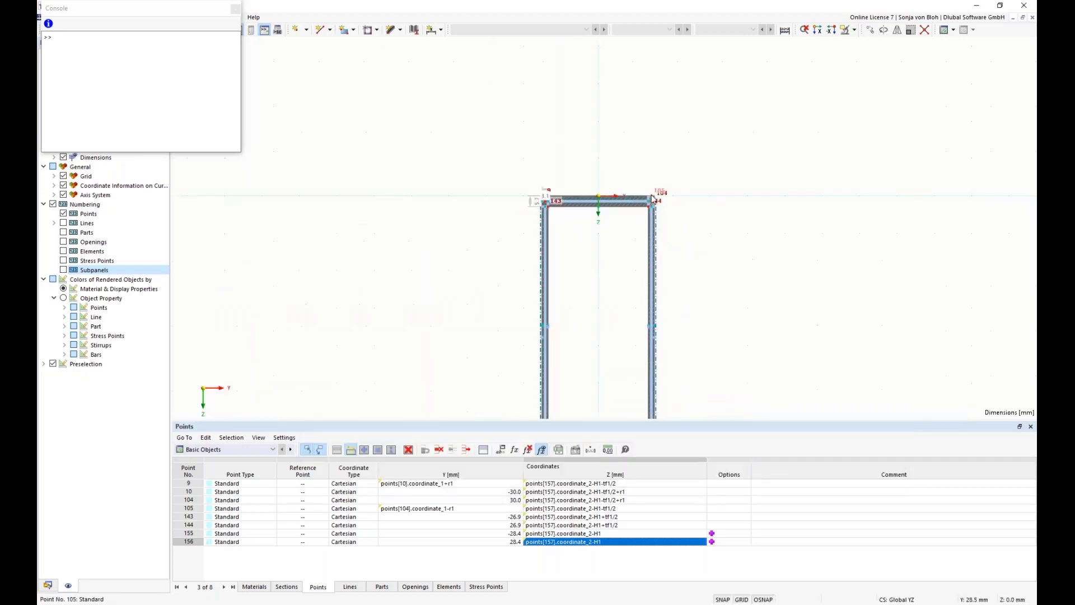
{"action": "scroll", "coordinate": [564, 271], "scroll_direction": "down", "scroll_amount": 1}
{"action": "middle_click_drag", "start_coordinate": [564, 271], "coordinate": [532, 167]}
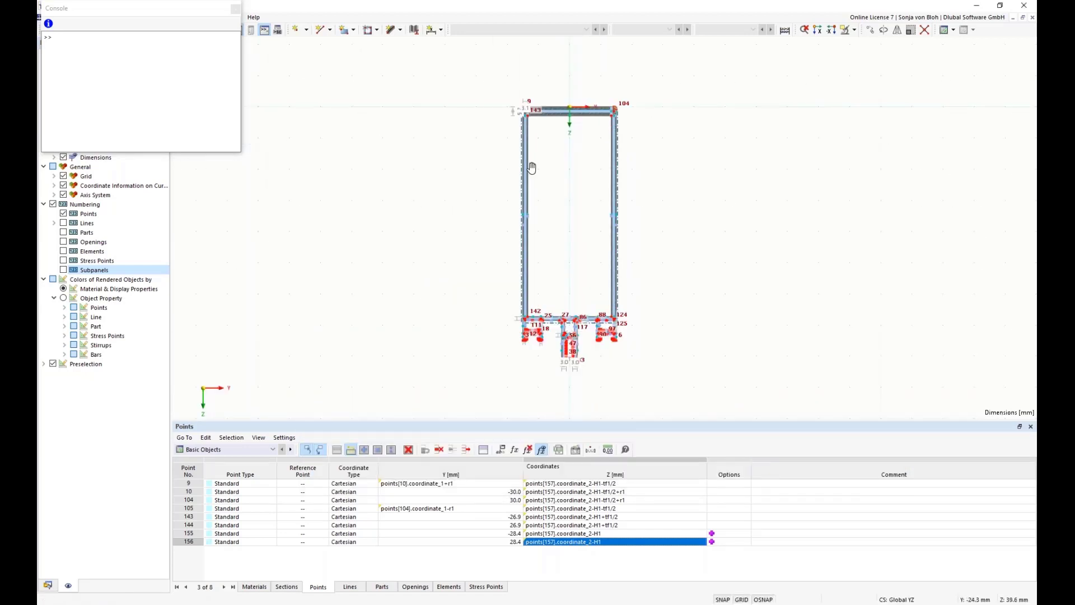
{"action": "scroll", "coordinate": [546, 152], "scroll_direction": "up", "scroll_amount": 4}
{"action": "middle_click_drag", "start_coordinate": [545, 87], "coordinate": [495, 286]}
{"action": "scroll", "coordinate": [495, 285], "scroll_direction": "up", "scroll_amount": 1}
{"action": "scroll", "coordinate": [485, 271], "scroll_direction": "up", "scroll_amount": 4}
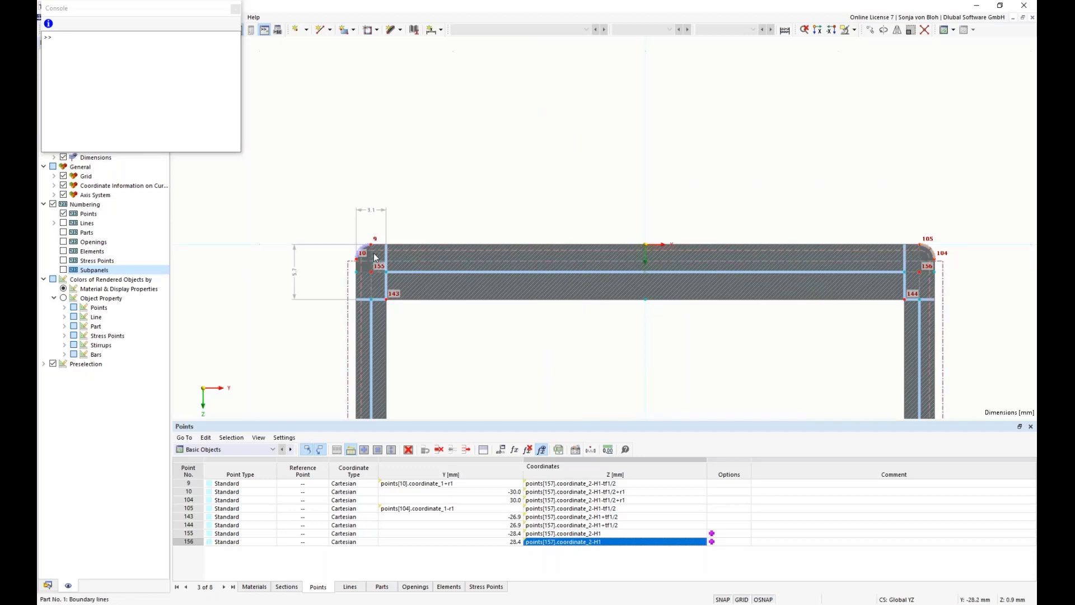
{"action": "scroll", "coordinate": [373, 260], "scroll_direction": "up", "scroll_amount": 4}
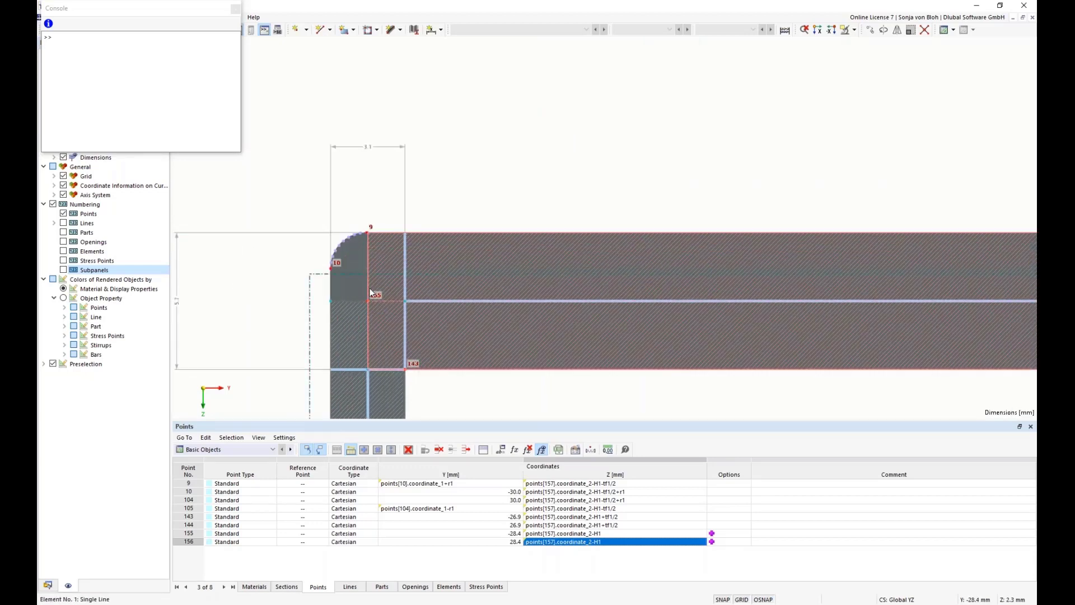
{"action": "double_click", "coordinate": [430, 264]}
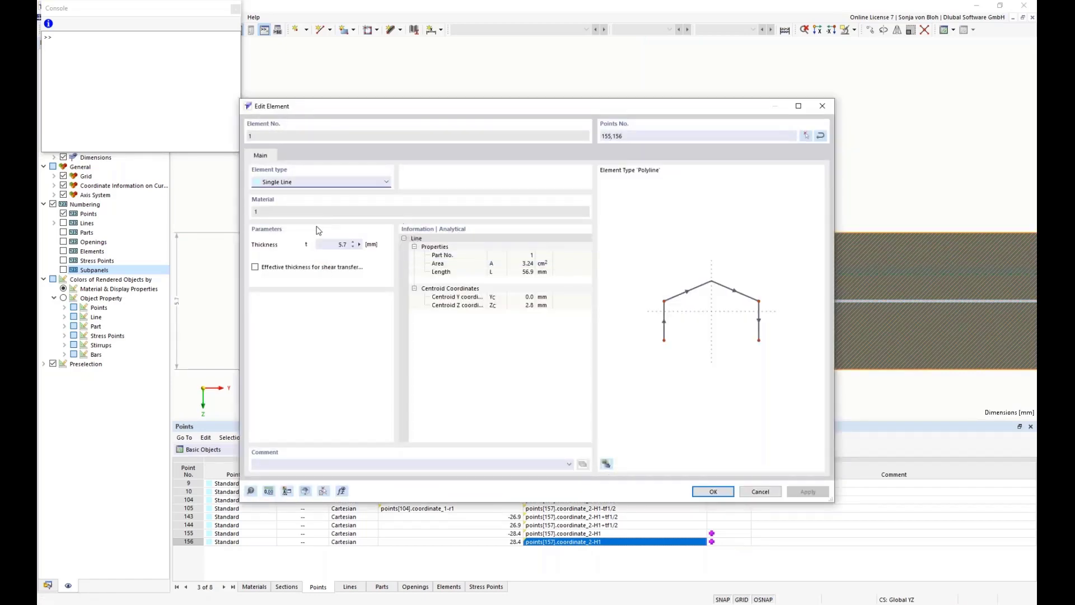
{"action": "left_click", "coordinate": [343, 244]}
{"action": "left_click", "coordinate": [359, 245]}
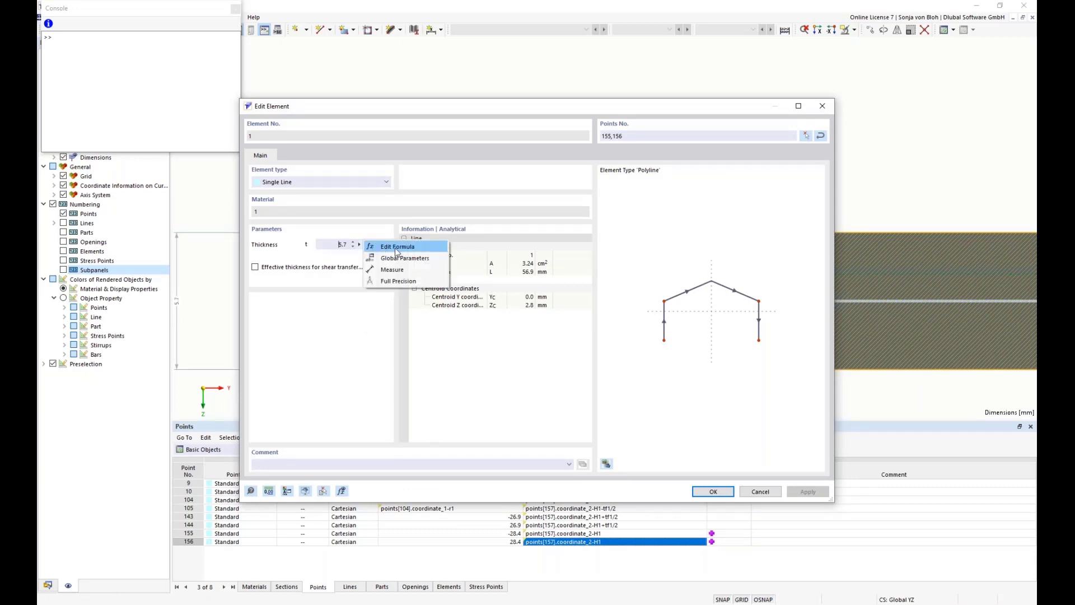
{"action": "left_click", "coordinate": [396, 249]}
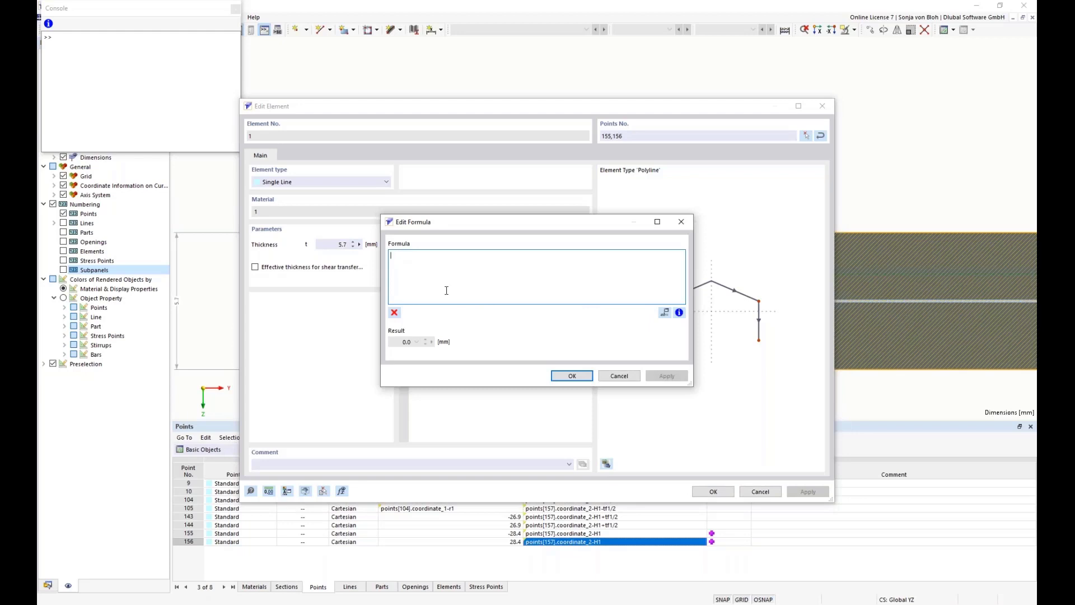
{"action": "type", "text": "tf1"}
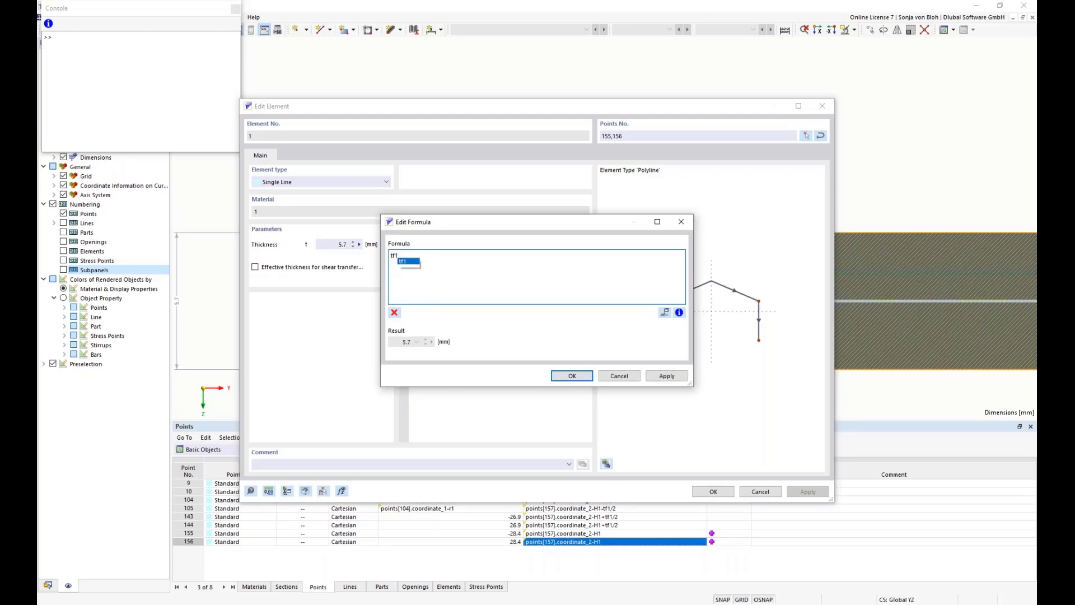
{"action": "left_click", "coordinate": [572, 376]}
{"action": "left_click", "coordinate": [713, 492]}
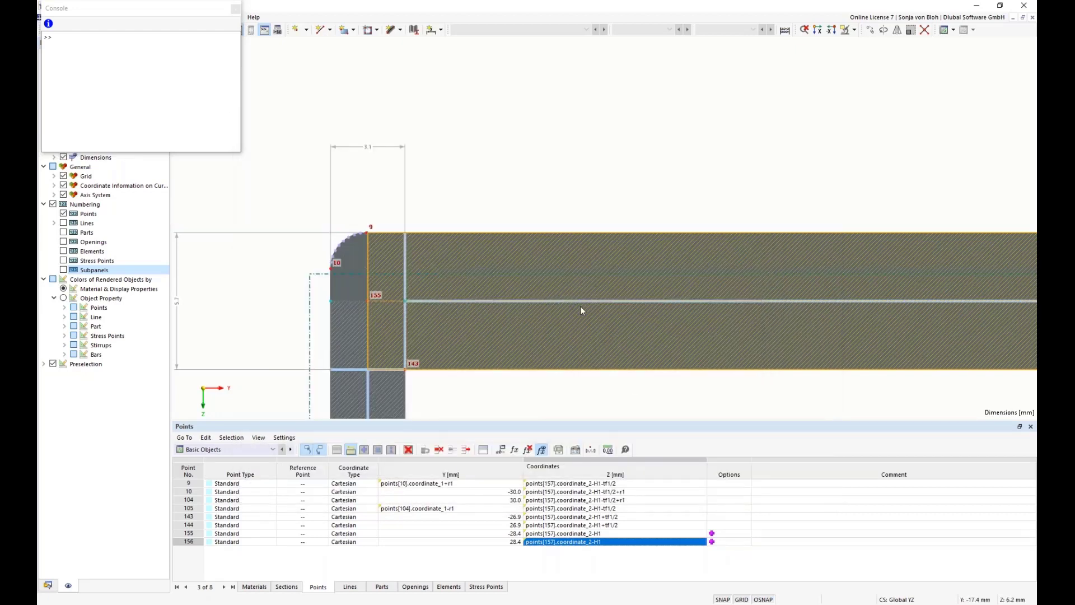
Close the console and start a linear length dimension from upper wall point 155 to the lower wall's left corner point
{"action": "scroll", "coordinate": [581, 307], "scroll_direction": "down", "scroll_amount": 4}
{"action": "scroll", "coordinate": [461, 312], "scroll_direction": "down", "scroll_amount": 6}
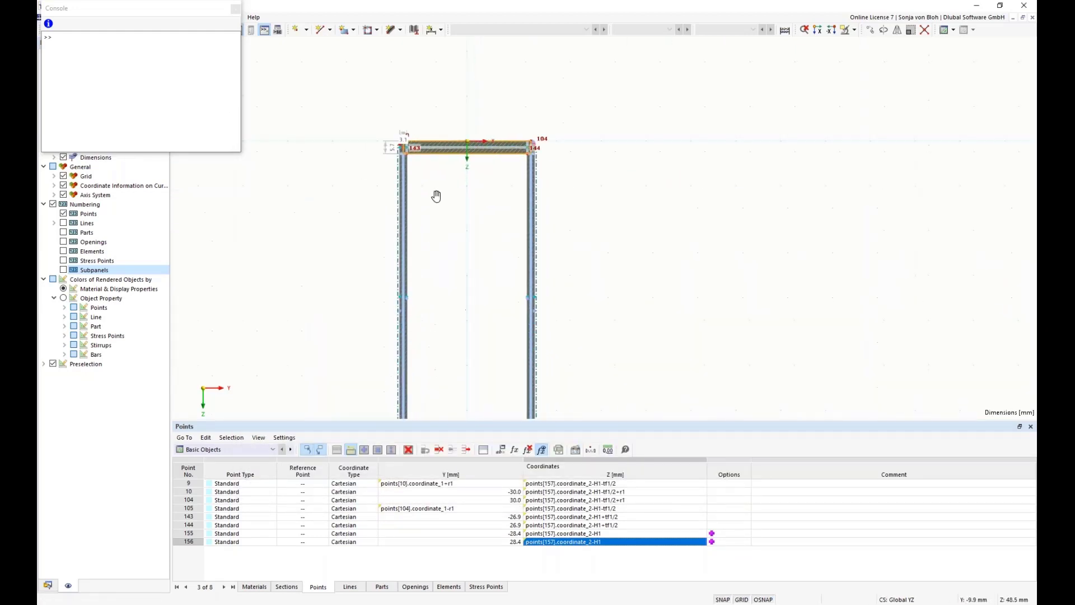
{"action": "left_click", "coordinate": [235, 9]}
{"action": "scroll", "coordinate": [365, 129], "scroll_direction": "down", "scroll_amount": 1}
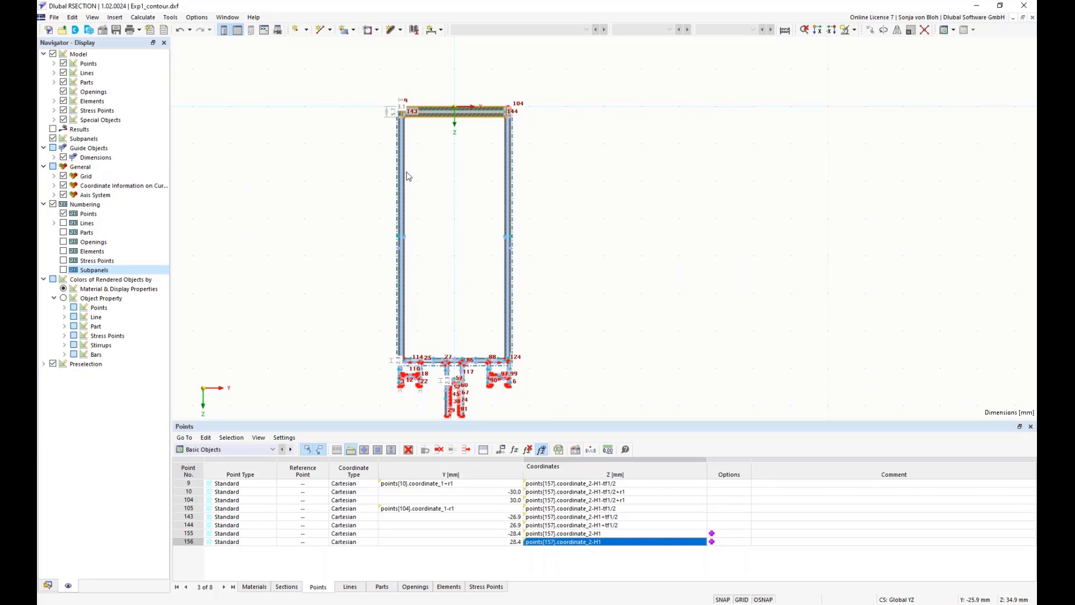
{"action": "scroll", "coordinate": [455, 91], "scroll_direction": "up", "scroll_amount": 2}
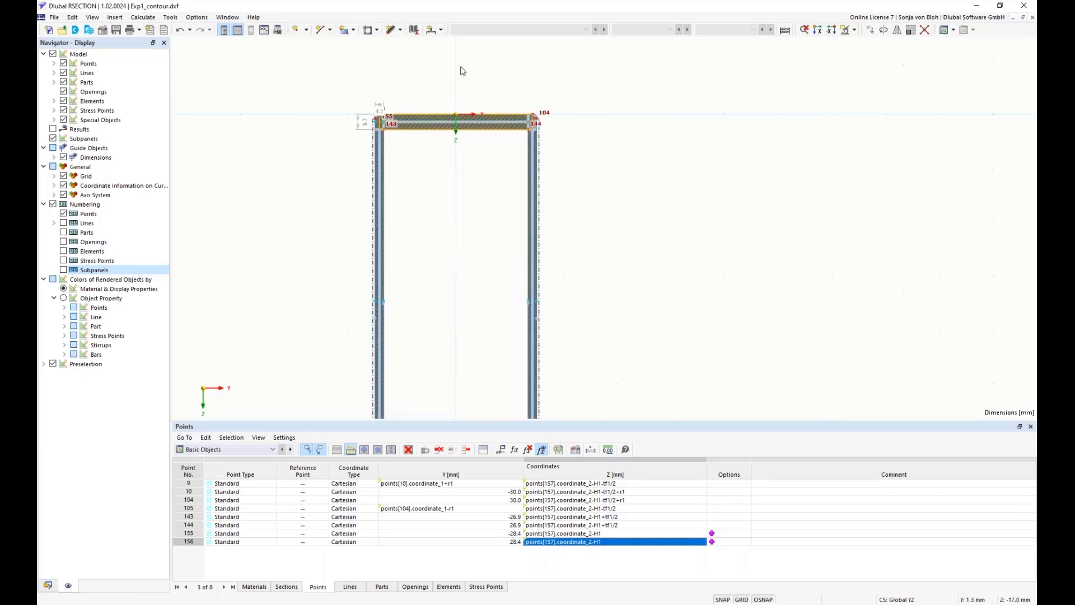
{"action": "left_click", "coordinate": [442, 30]}
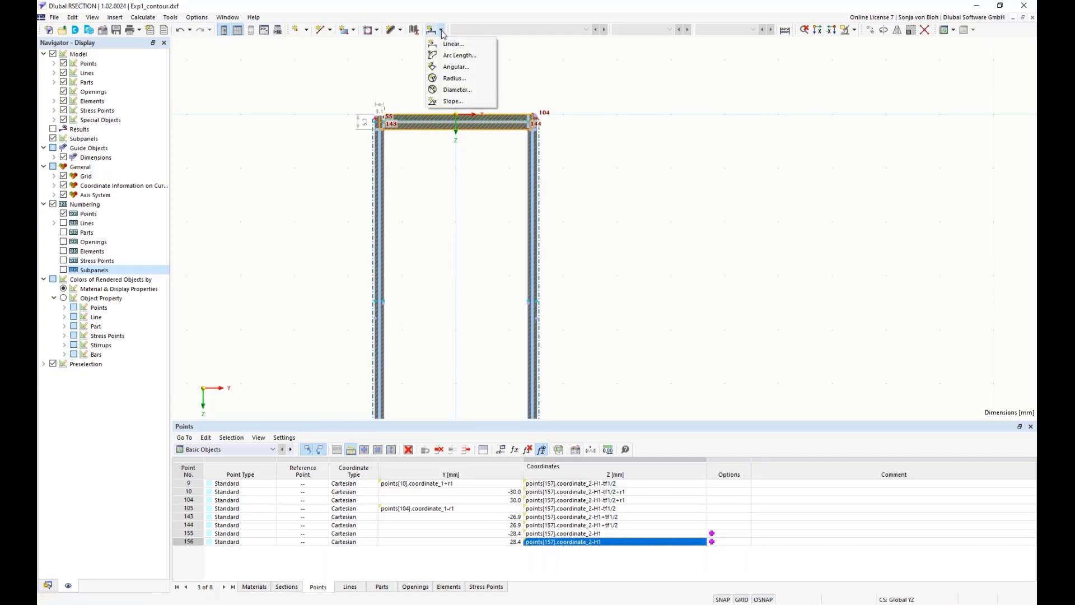
{"action": "left_click", "coordinate": [445, 43]}
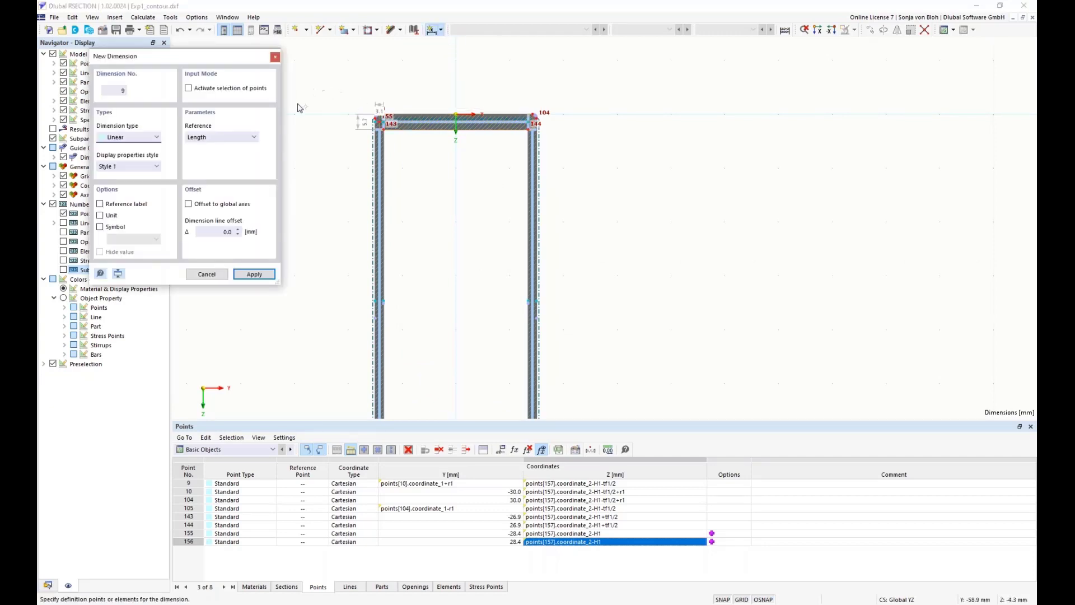
{"action": "scroll", "coordinate": [297, 105], "scroll_direction": "up", "scroll_amount": 3}
{"action": "scroll", "coordinate": [457, 180], "scroll_direction": "up", "scroll_amount": 1}
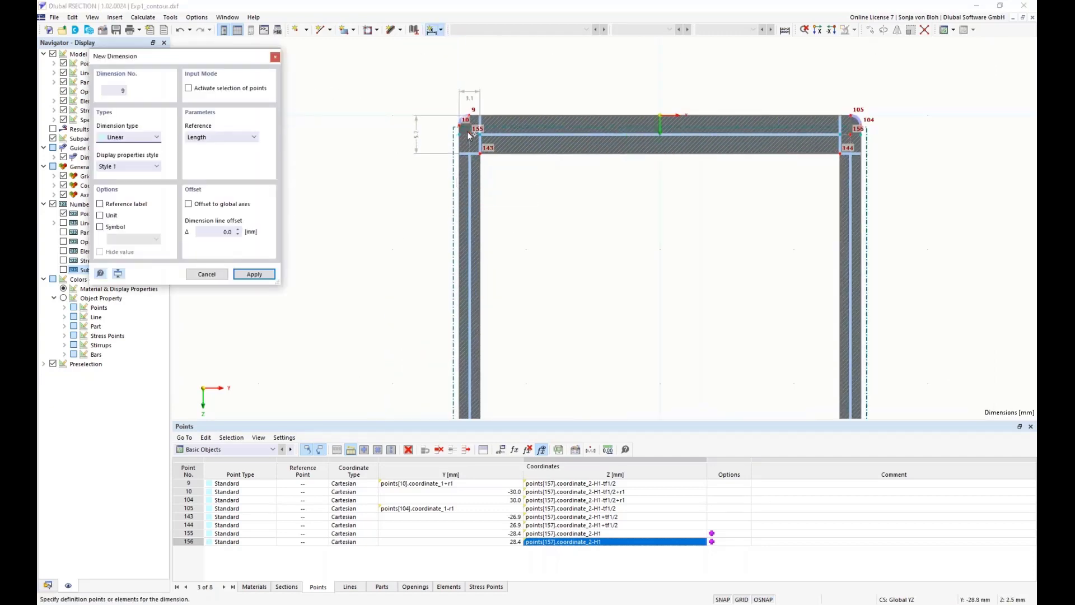
{"action": "scroll", "coordinate": [426, 235], "scroll_direction": "down", "scroll_amount": 6}
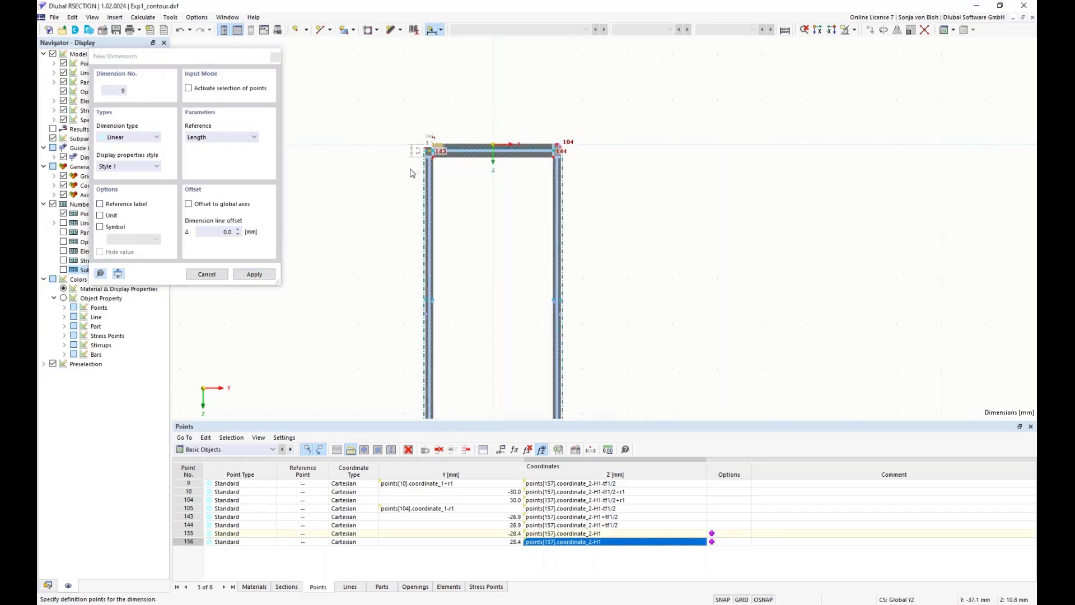
{"action": "scroll", "coordinate": [452, 299], "scroll_direction": "up", "scroll_amount": 8}
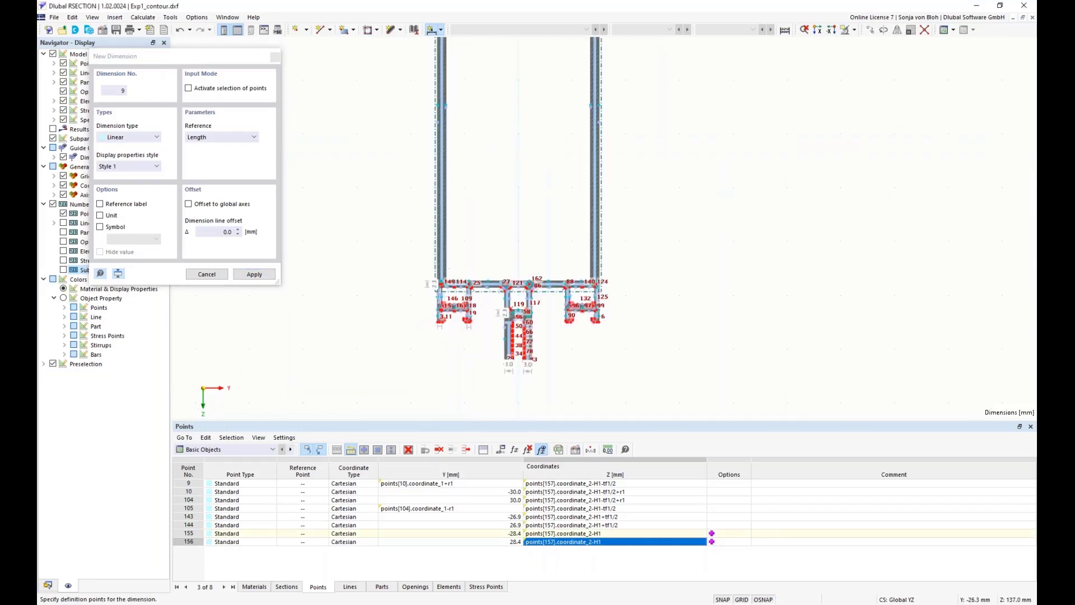
{"action": "left_click", "coordinate": [449, 226]}
{"action": "scroll", "coordinate": [468, 278], "scroll_direction": "down", "scroll_amount": 3}
{"action": "scroll", "coordinate": [468, 278], "scroll_direction": "up", "scroll_amount": 1}
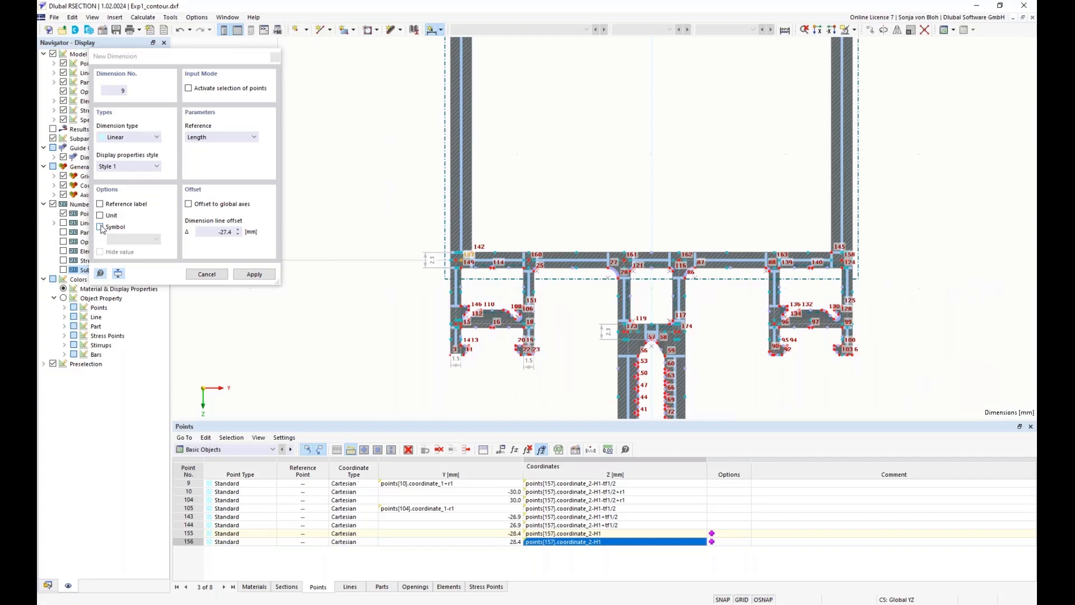
Label the dimension with the symbol H<sub>1</sub>, place it about 18 mm outside the left wall and finish dimensioning
{"action": "left_click", "coordinate": [100, 227]}
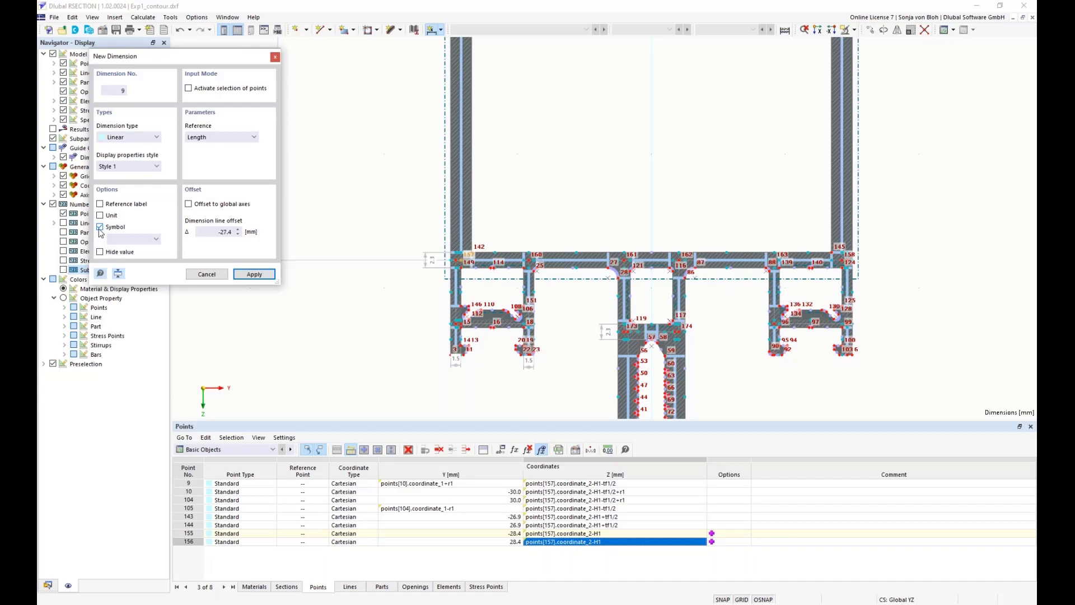
{"action": "left_click", "coordinate": [122, 239]}
{"action": "type", "text": "H"}
{"action": "type", "text": "<sub>1</sub"}
{"action": "type", "text": ">"}
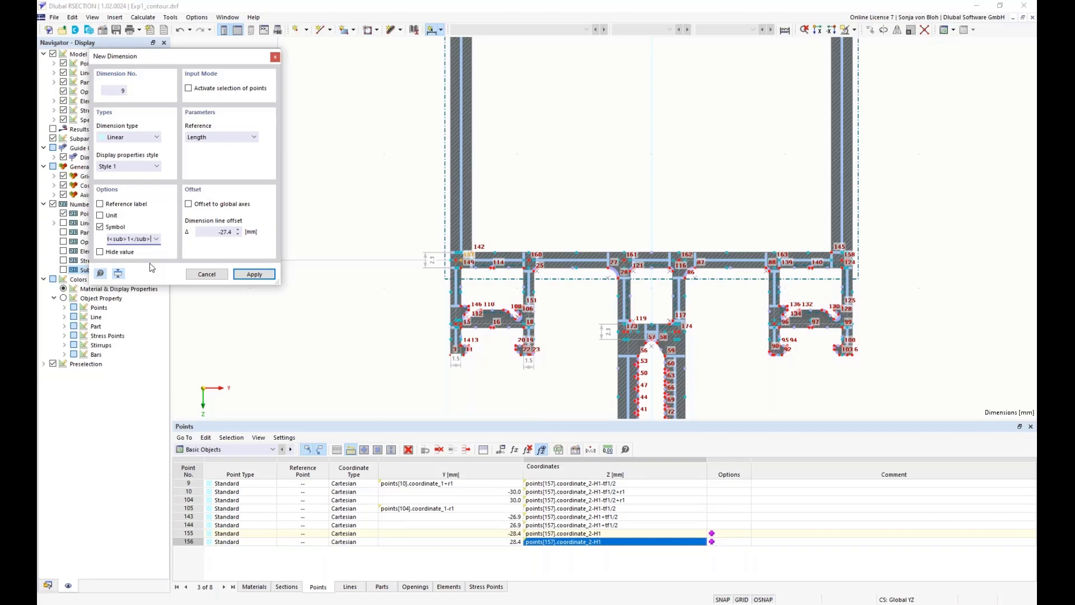
{"action": "left_click", "coordinate": [254, 275]}
{"action": "scroll", "coordinate": [434, 226], "scroll_direction": "down", "scroll_amount": 3}
{"action": "left_click", "coordinate": [407, 176]}
{"action": "scroll", "coordinate": [381, 224], "scroll_direction": "down", "scroll_amount": 4}
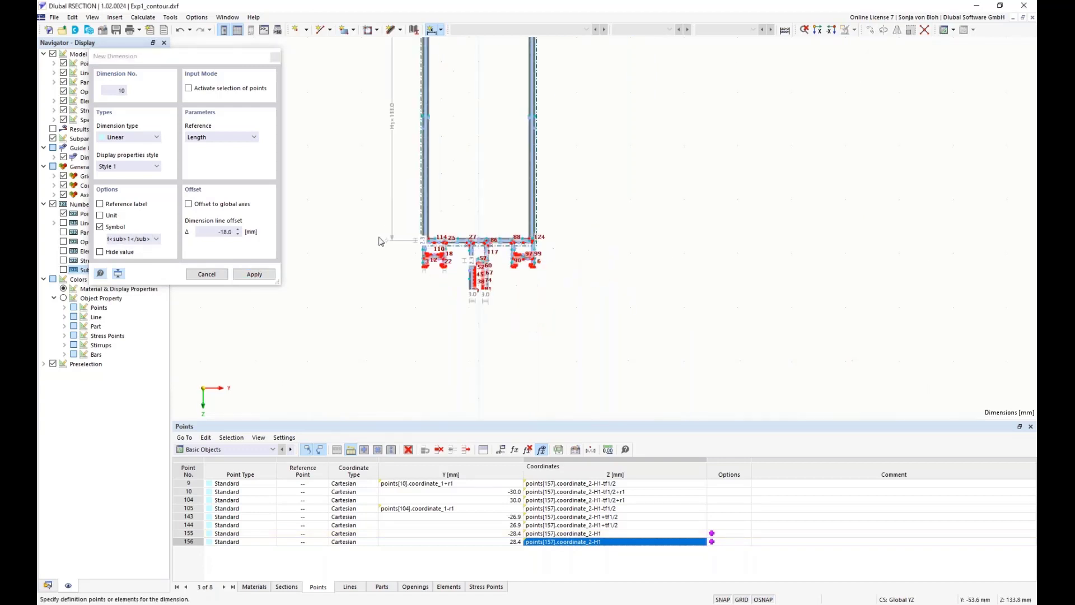
{"action": "scroll", "coordinate": [375, 276], "scroll_direction": "up", "scroll_amount": 2}
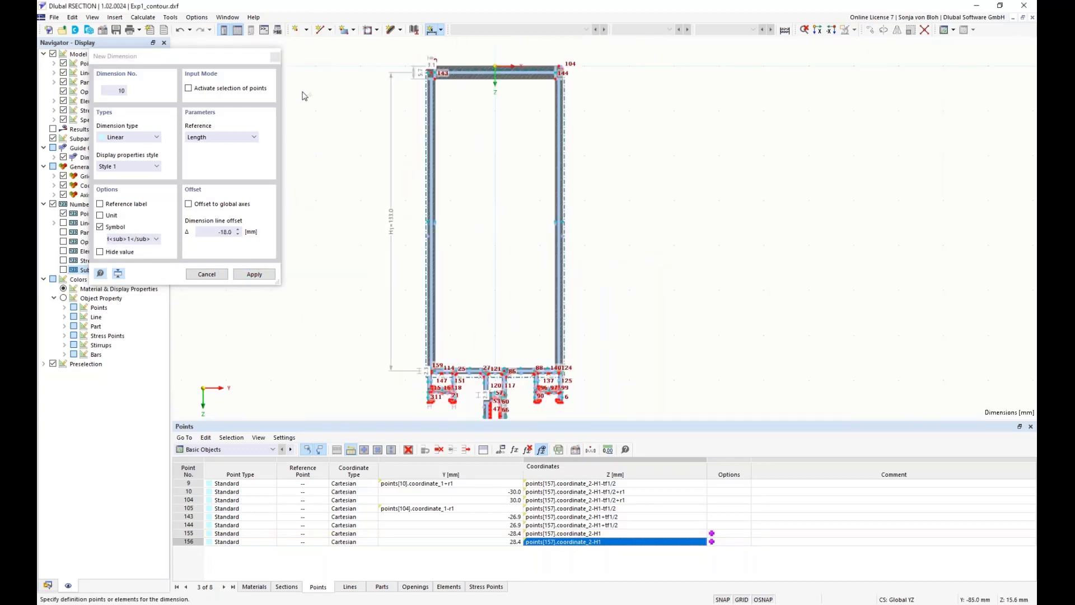
{"action": "left_click", "coordinate": [275, 57]}
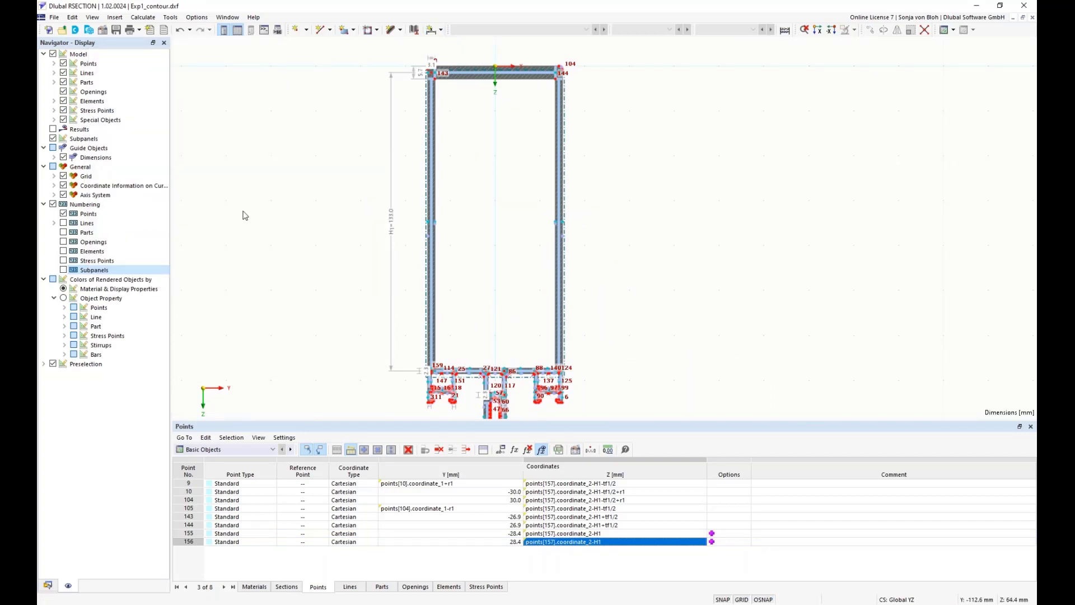
Test the parameterization by setting the global parameter H1 to 80 mm and applying it, with the profile kept in view
{"action": "left_click_drag", "start_coordinate": [345, 424], "coordinate": [344, 466]}
{"action": "mouse_move", "coordinate": [331, 296]}
{"action": "middle_mouse_down"}
{"action": "mouse_move", "coordinate": [325, 314]}
{"action": "mouse_move", "coordinate": [318, 293]}
{"action": "middle_mouse_up"}
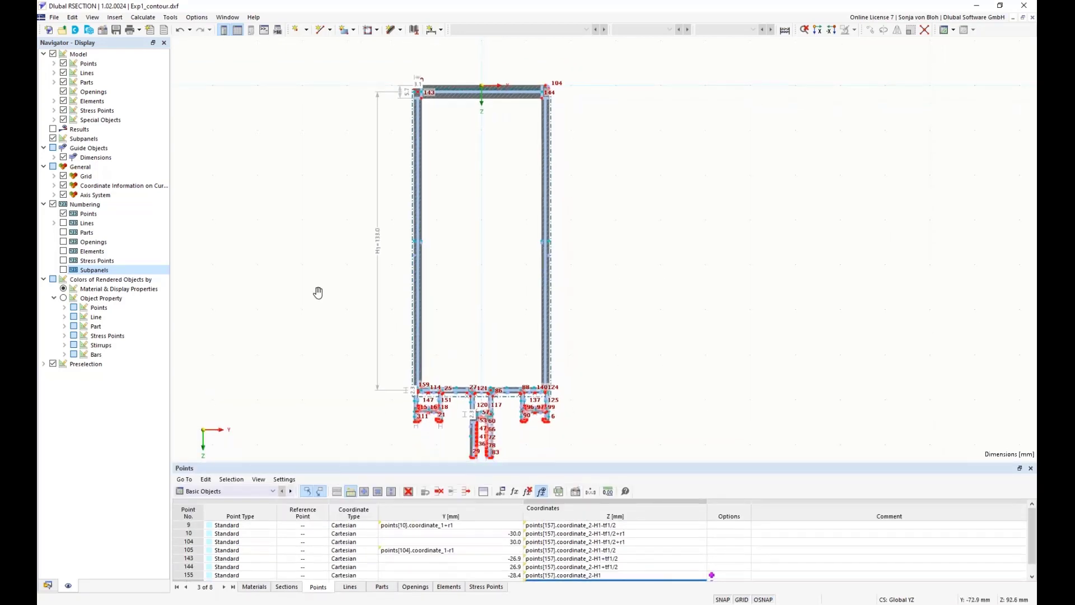
{"action": "left_click", "coordinate": [512, 492]}
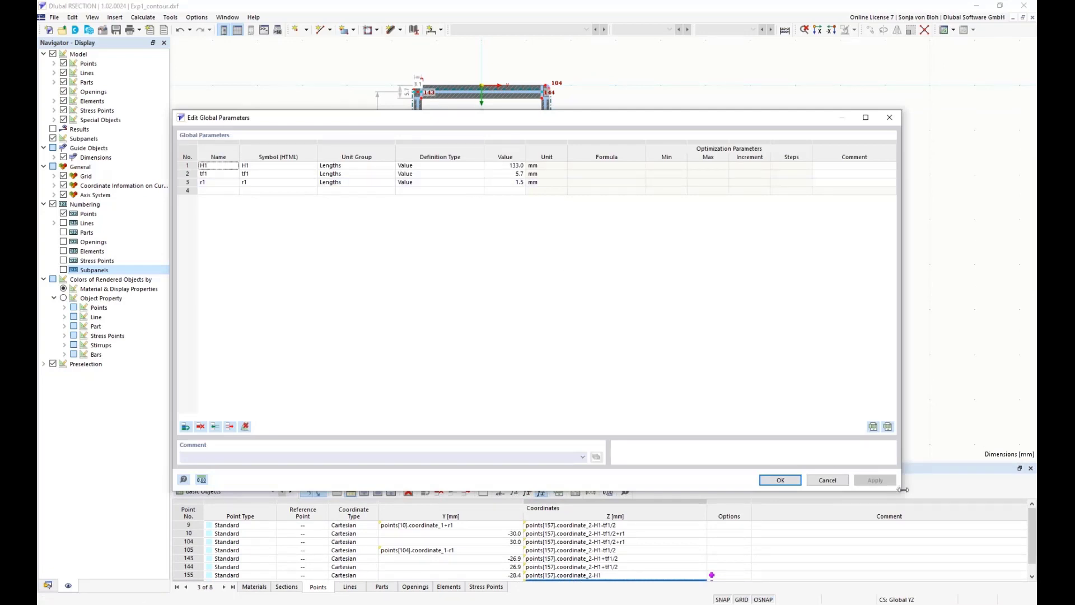
{"action": "left_click_drag", "start_coordinate": [903, 490], "coordinate": [709, 312]}
{"action": "left_click_drag", "start_coordinate": [334, 120], "coordinate": [612, 212]}
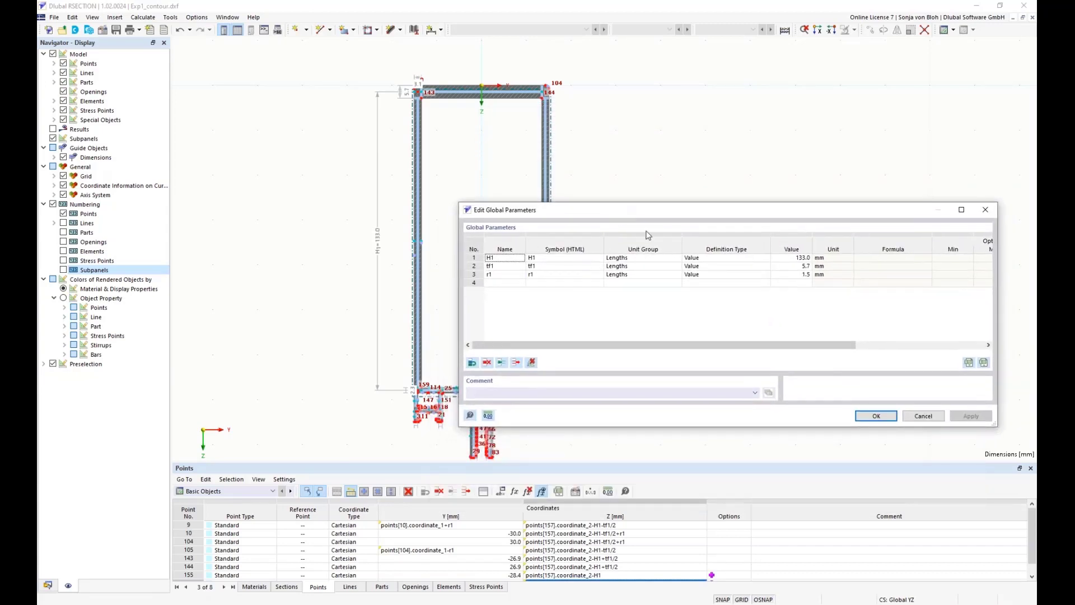
{"action": "left_click", "coordinate": [796, 258]}
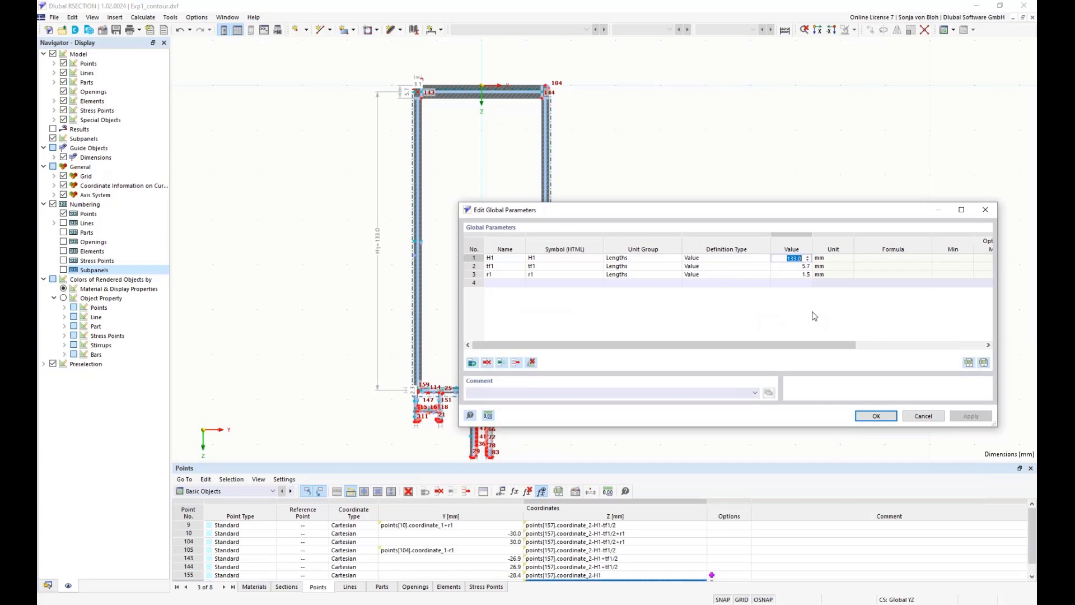
{"action": "type", "text": "80"}
{"action": "left_click", "coordinate": [798, 266]}
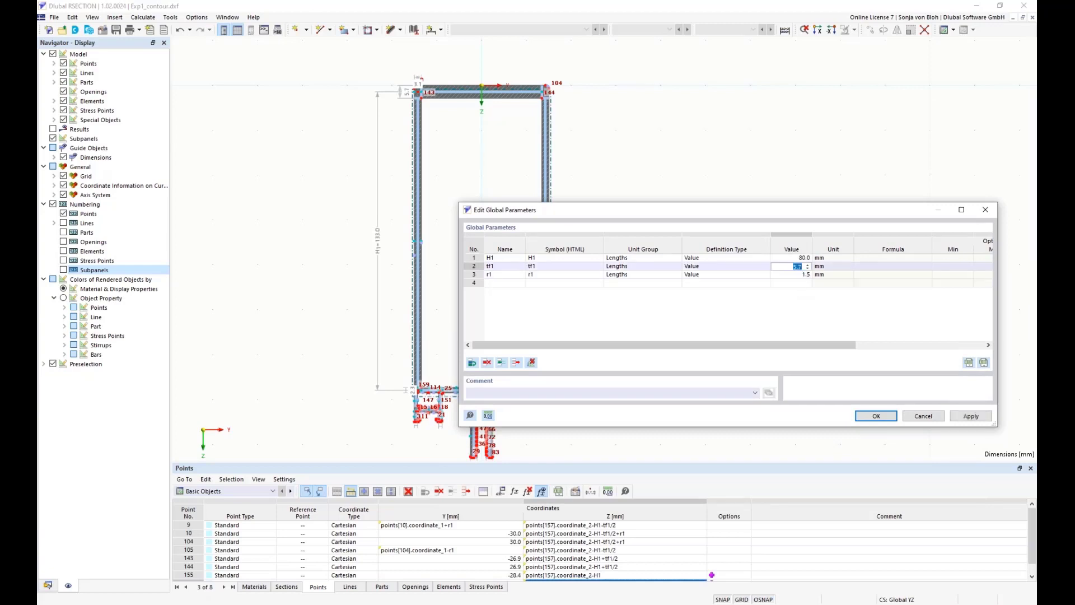
{"action": "left_click", "coordinate": [971, 417]}
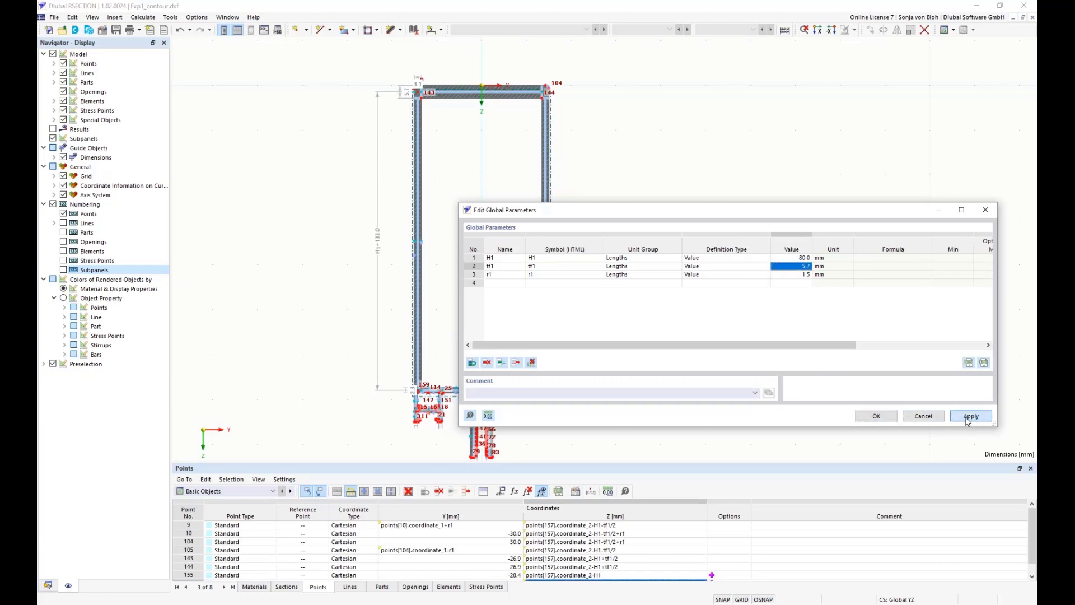
Restore the global parameter H1 to 133 mm and save the global parameters
{"action": "left_click_drag", "start_coordinate": [675, 213], "coordinate": [640, 150]}
{"action": "left_click", "coordinate": [754, 191]}
{"action": "left_click", "coordinate": [750, 191]}
{"action": "type", "text": "1"}
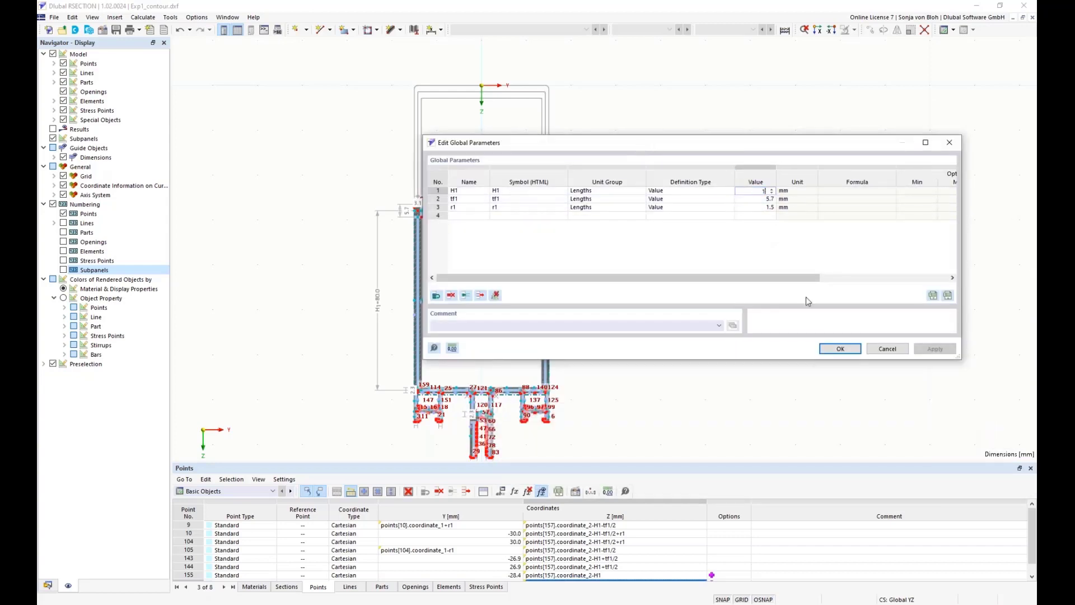
{"action": "type", "text": "33"}
{"action": "left_click", "coordinate": [840, 349]}
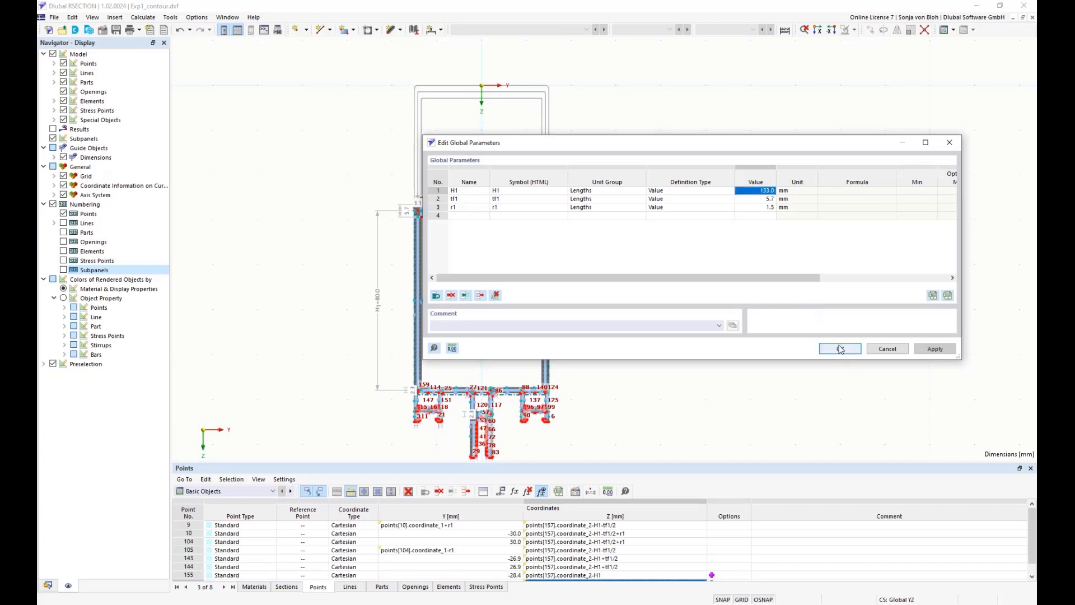
{"action": "left_click", "coordinate": [840, 349]}
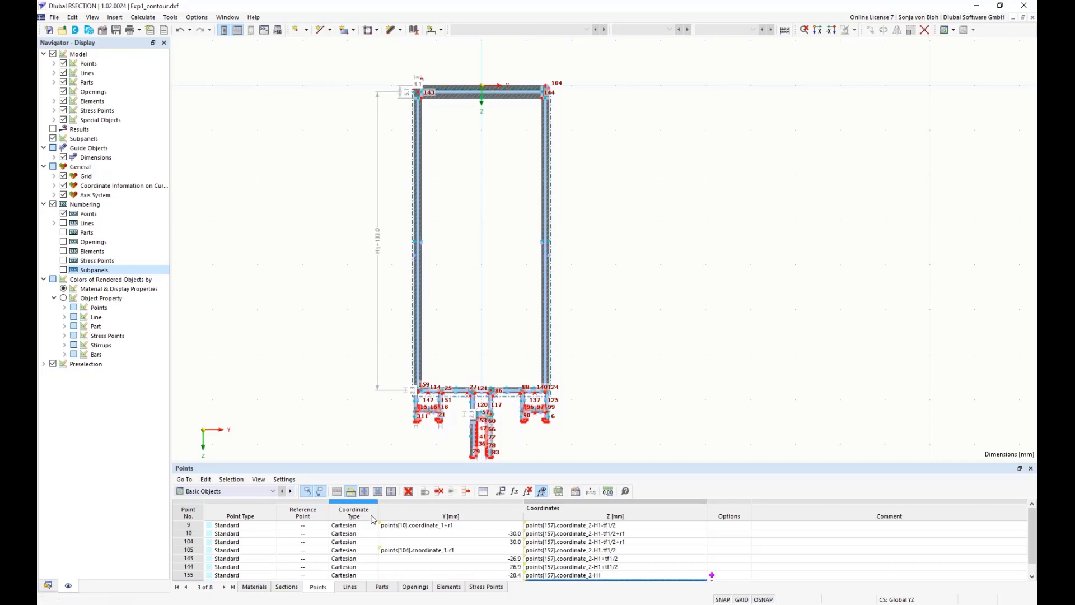
Create a new load case LC1 named Pressure with the Permanent action category
{"action": "left_click", "coordinate": [47, 585]}
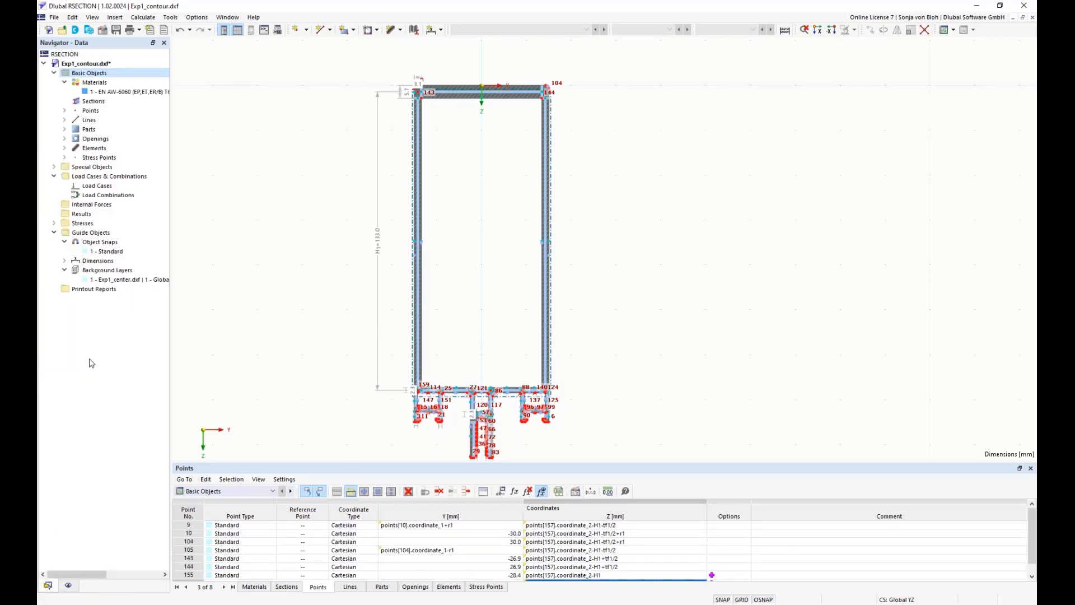
{"action": "right_click", "coordinate": [104, 187]}
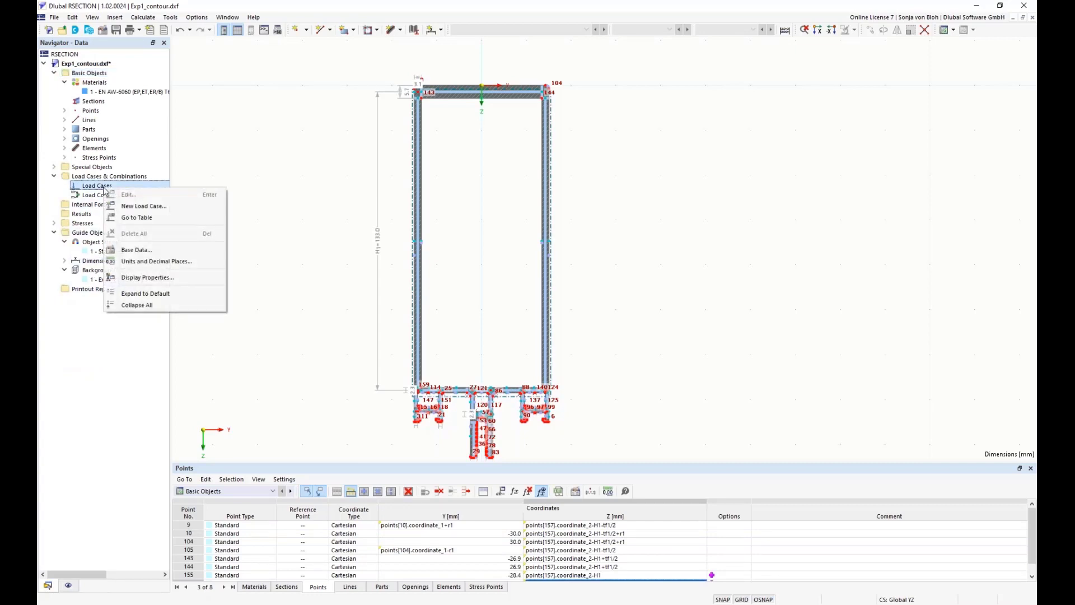
{"action": "left_click", "coordinate": [162, 207]}
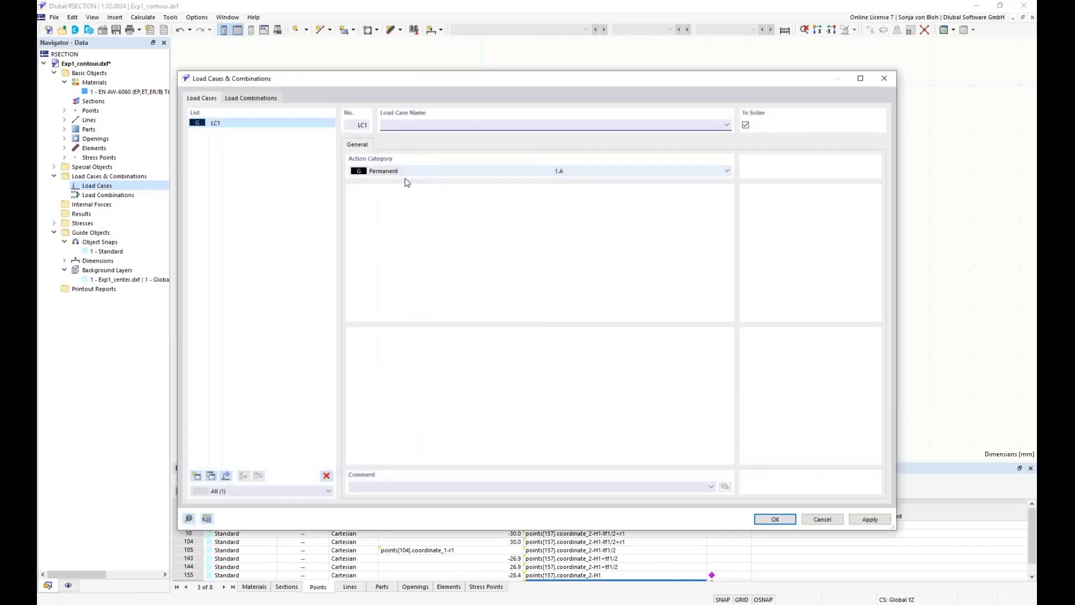
{"action": "type", "text": "Pressur"}
{"action": "left_click", "coordinate": [775, 520]}
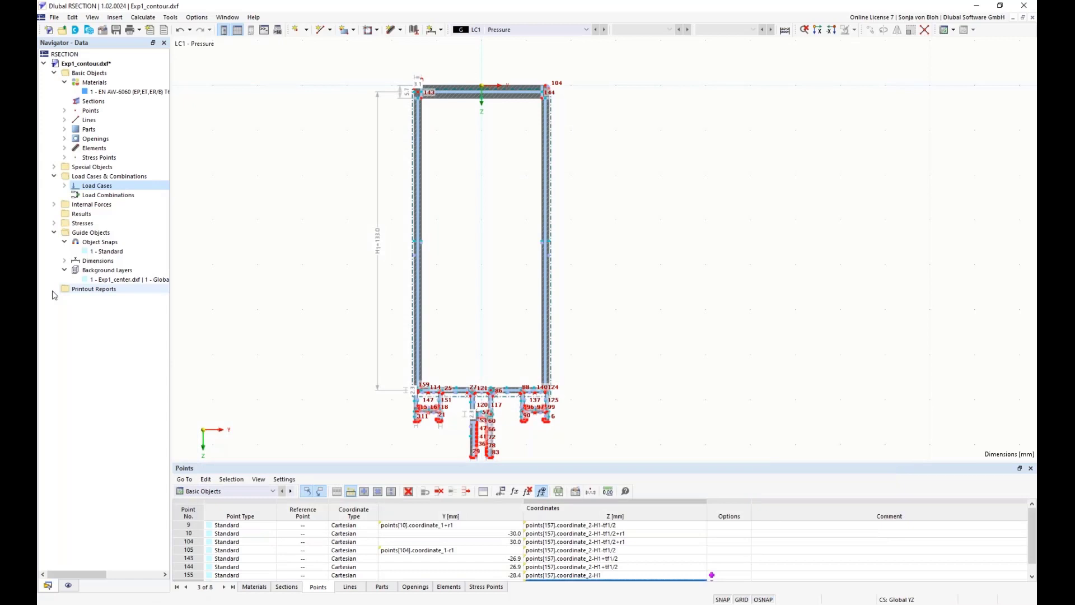
Expand the internal forces of load case LC1 - Pressure in the data tree and show the Internal Forces table
{"action": "left_click", "coordinate": [53, 205]}
{"action": "left_click", "coordinate": [65, 214]}
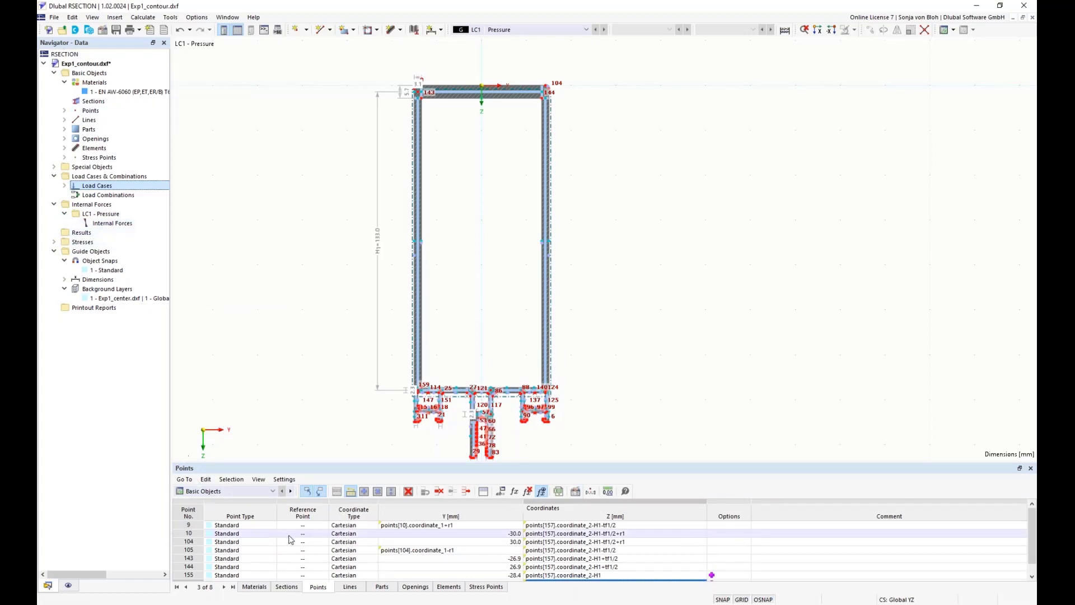
{"action": "left_click", "coordinate": [274, 492]}
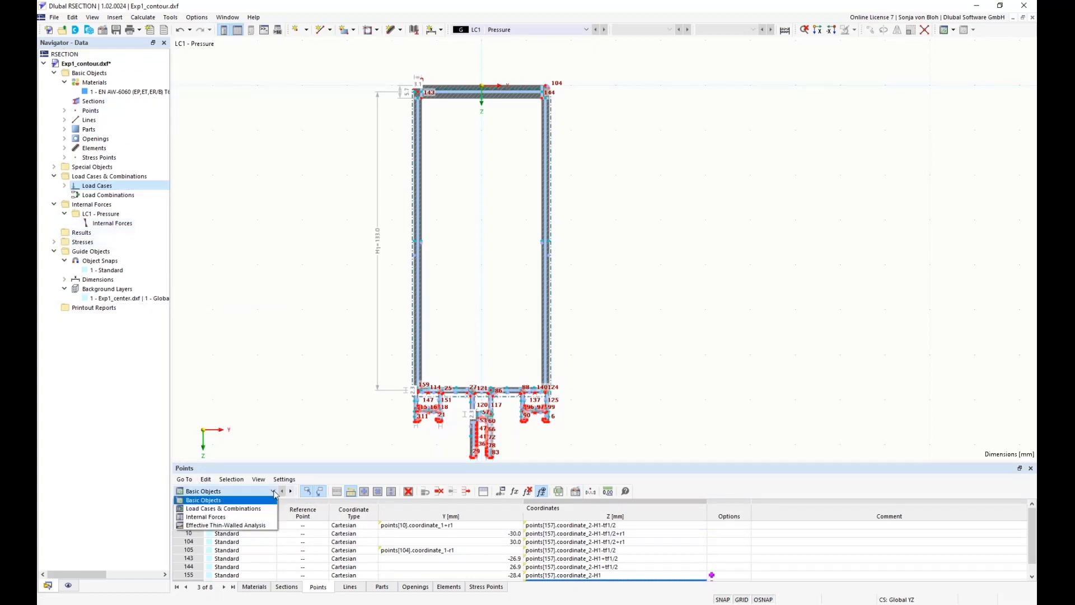
{"action": "left_click", "coordinate": [200, 517]}
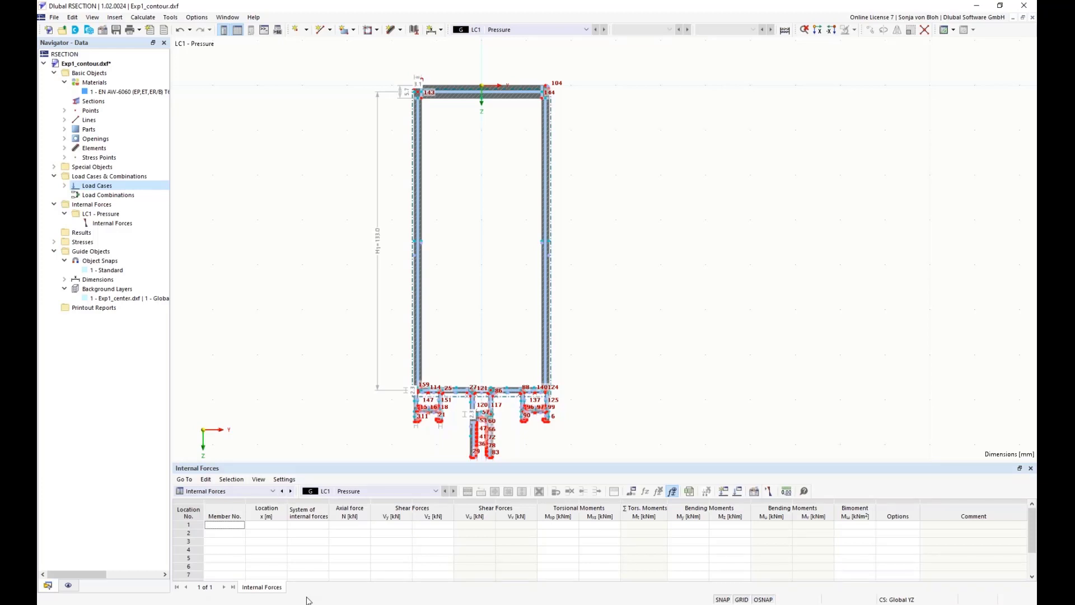
Review the source program choices for importing internal forces from RFEM/RSTAB, and leave without importing
{"action": "left_click", "coordinate": [769, 492]}
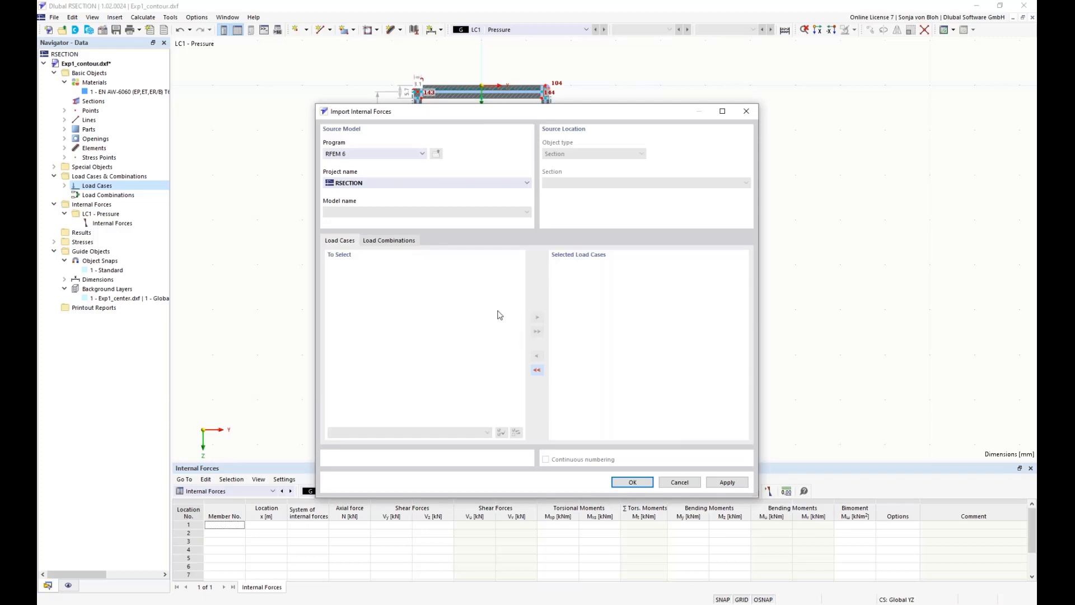
{"action": "left_click", "coordinate": [423, 154]}
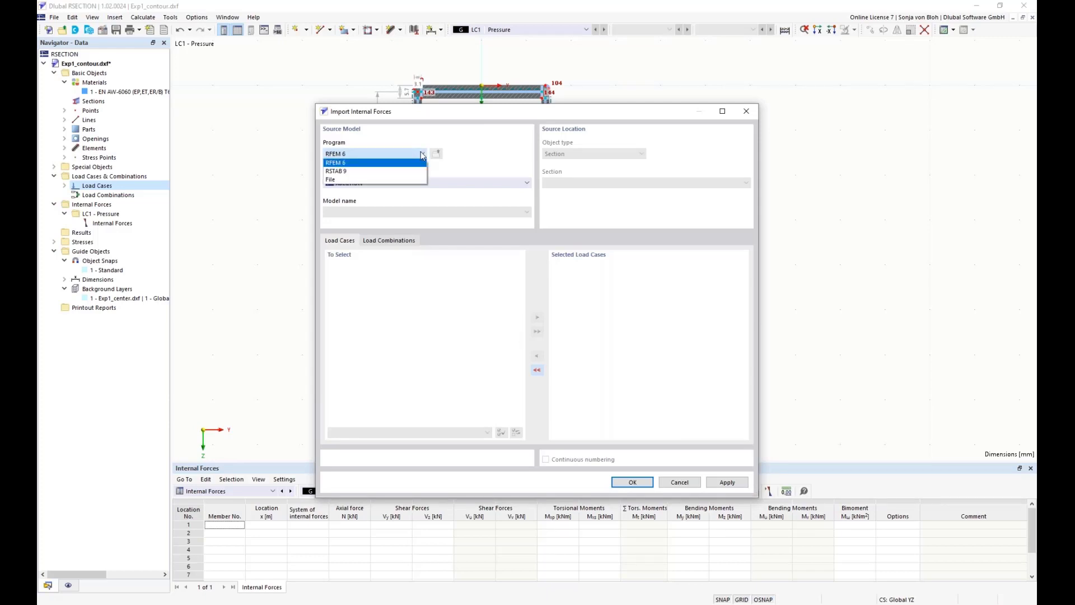
{"action": "left_click", "coordinate": [422, 155]}
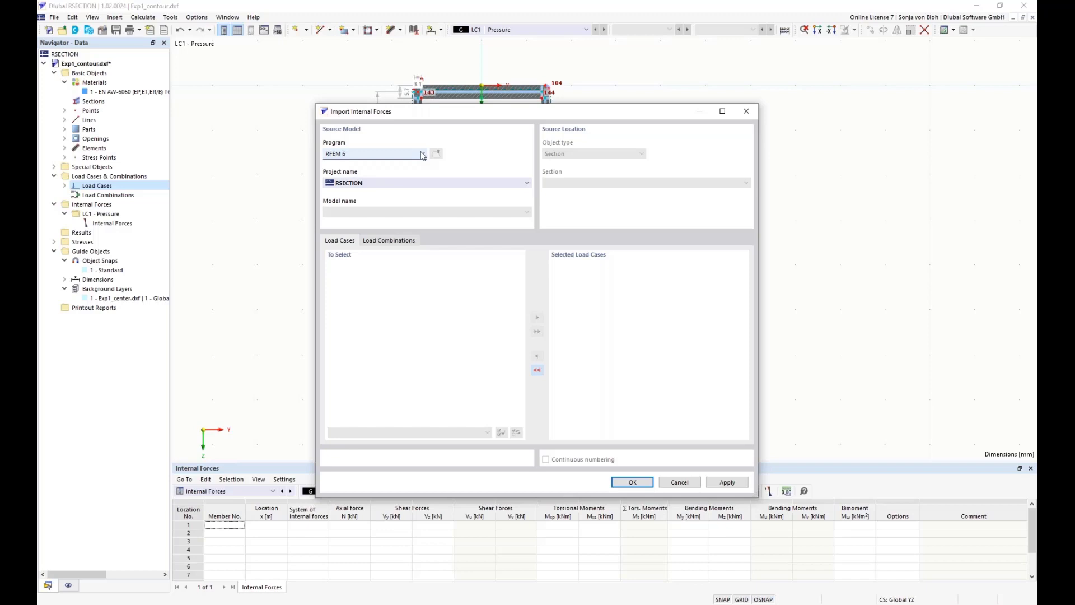
{"action": "left_click", "coordinate": [679, 482]}
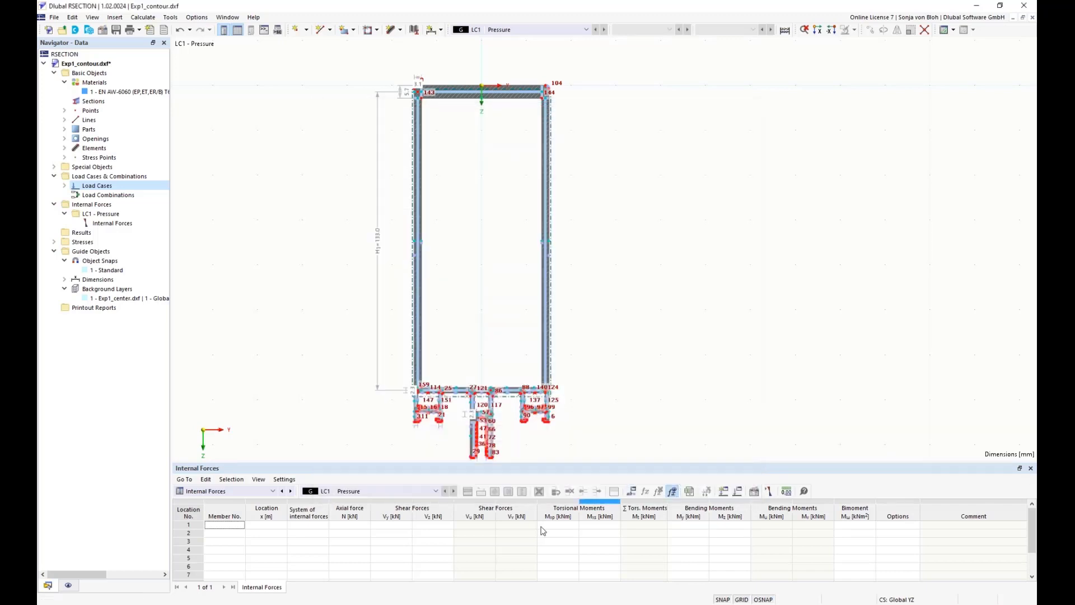
Enter internal forces for member 1 at location 1 of the Pressure load case, with an axial force N of -2 kN
{"action": "left_click", "coordinate": [233, 526]}
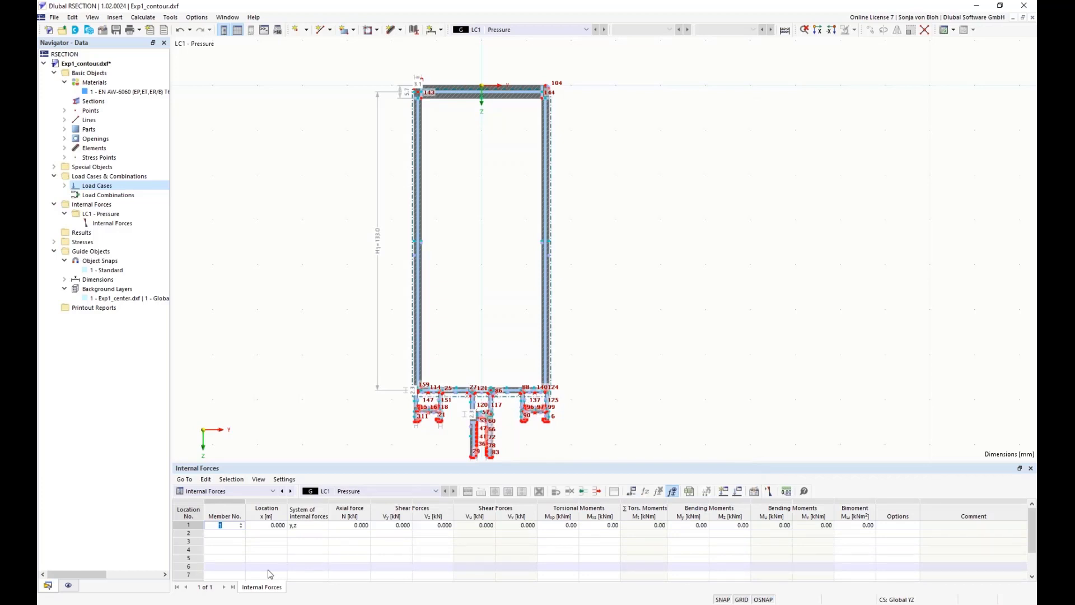
{"action": "left_click", "coordinate": [353, 526]}
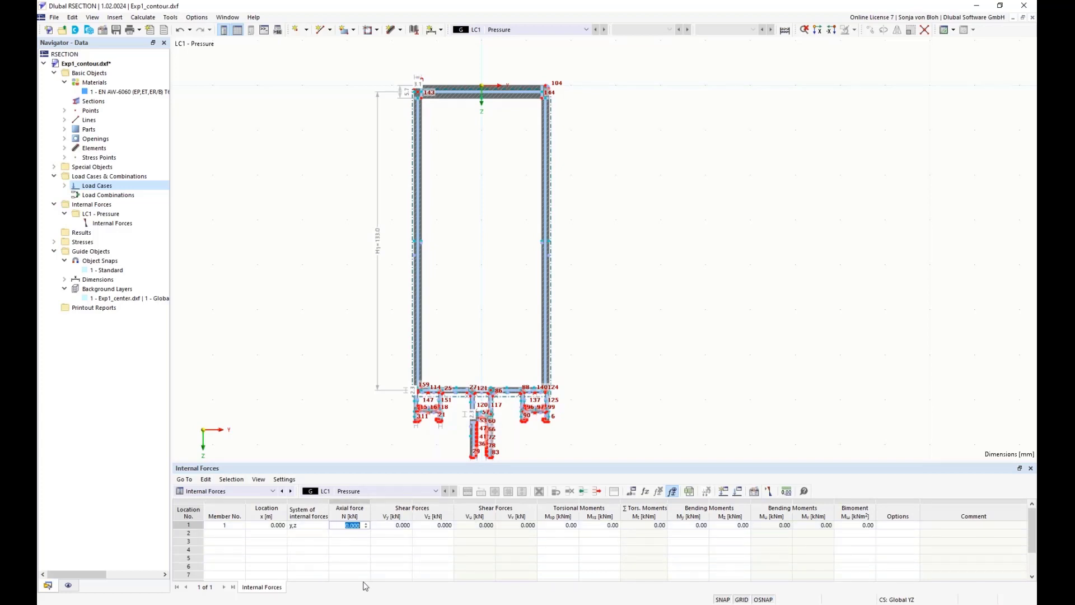
{"action": "type", "text": "-2"}
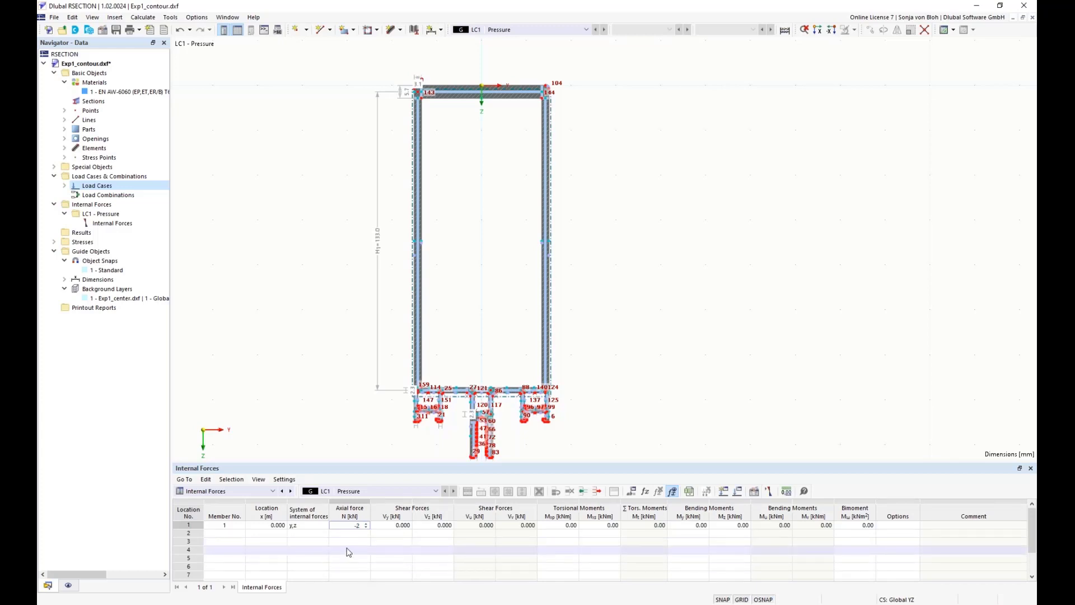
{"action": "left_click", "coordinate": [393, 528]}
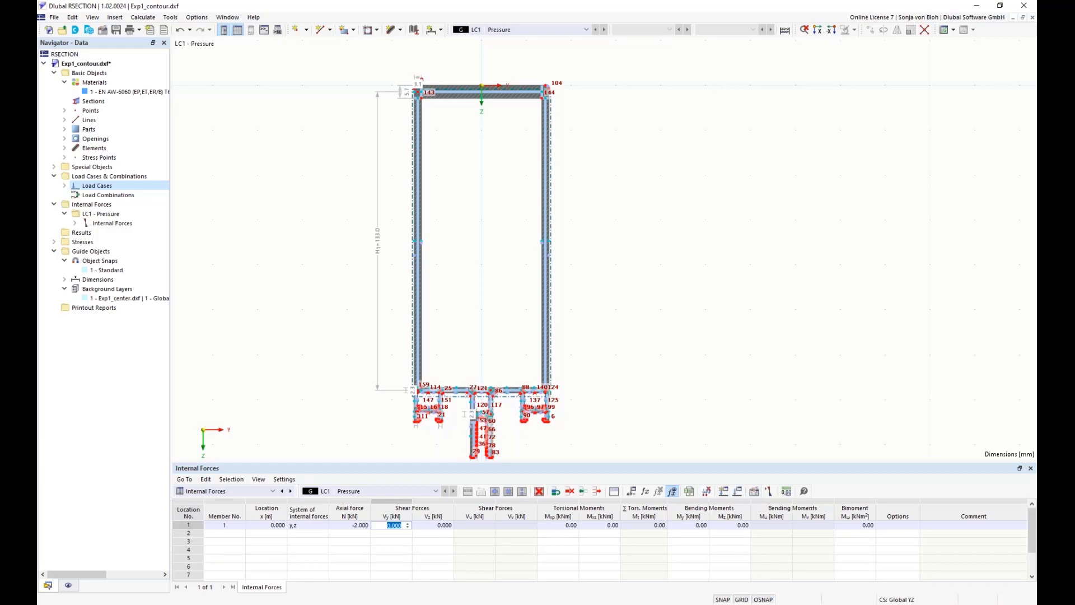
Set the model's base data to neglect additional bending moments due to the shift of the centroid
{"action": "right_click", "coordinate": [102, 75]}
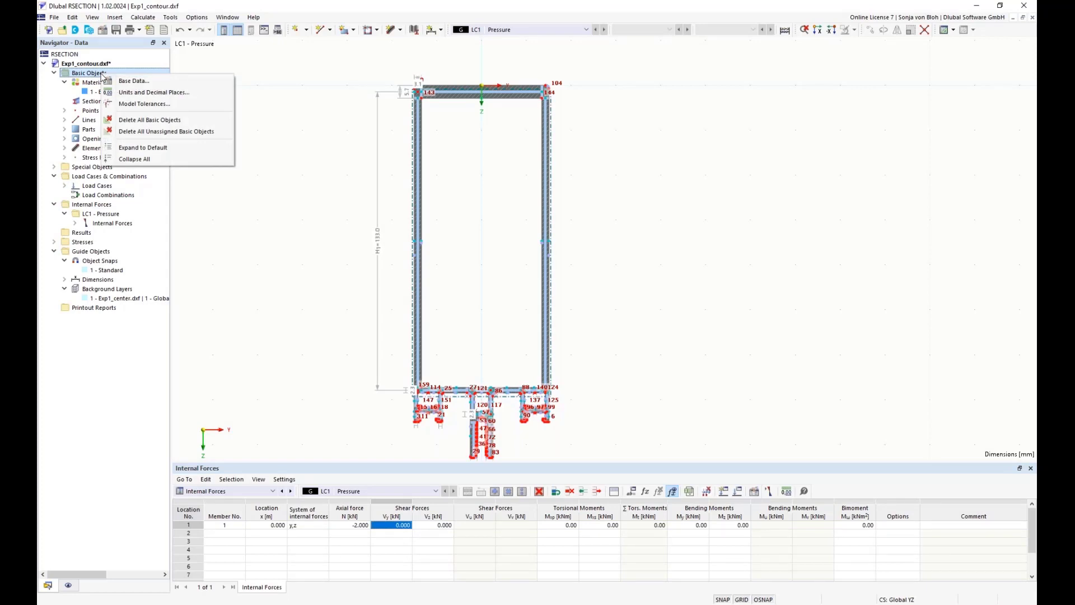
{"action": "left_click", "coordinate": [128, 81]}
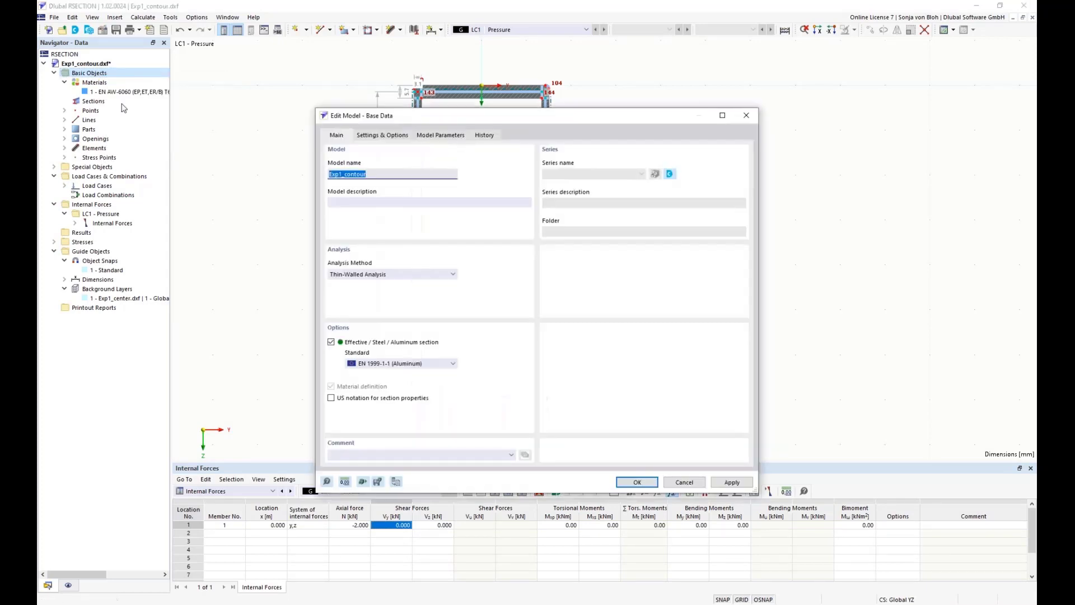
{"action": "left_click", "coordinate": [394, 136]}
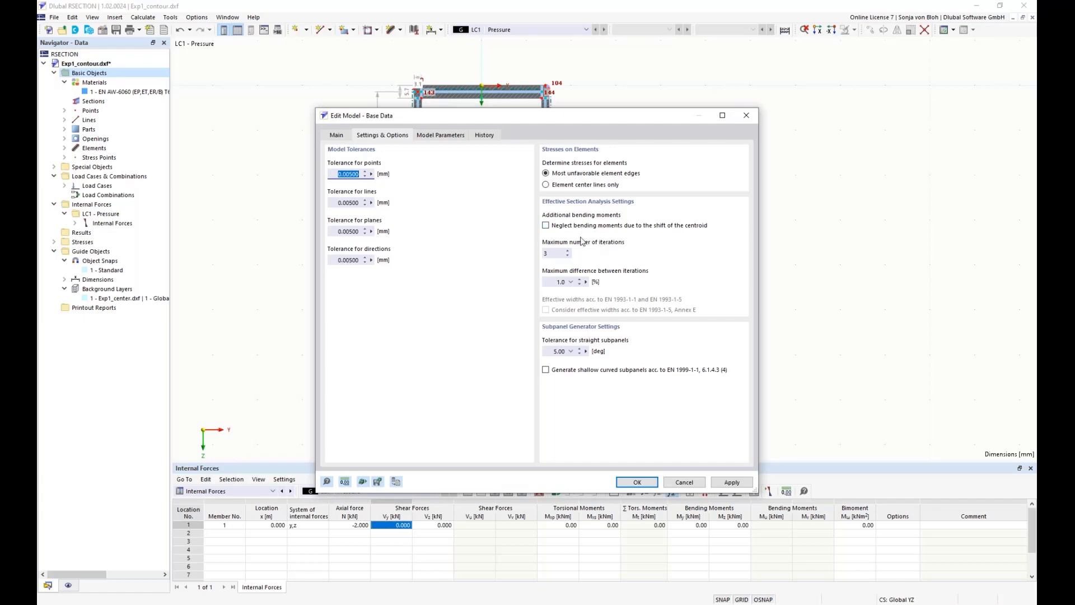
{"action": "left_click", "coordinate": [546, 225]}
{"action": "left_click", "coordinate": [636, 482]}
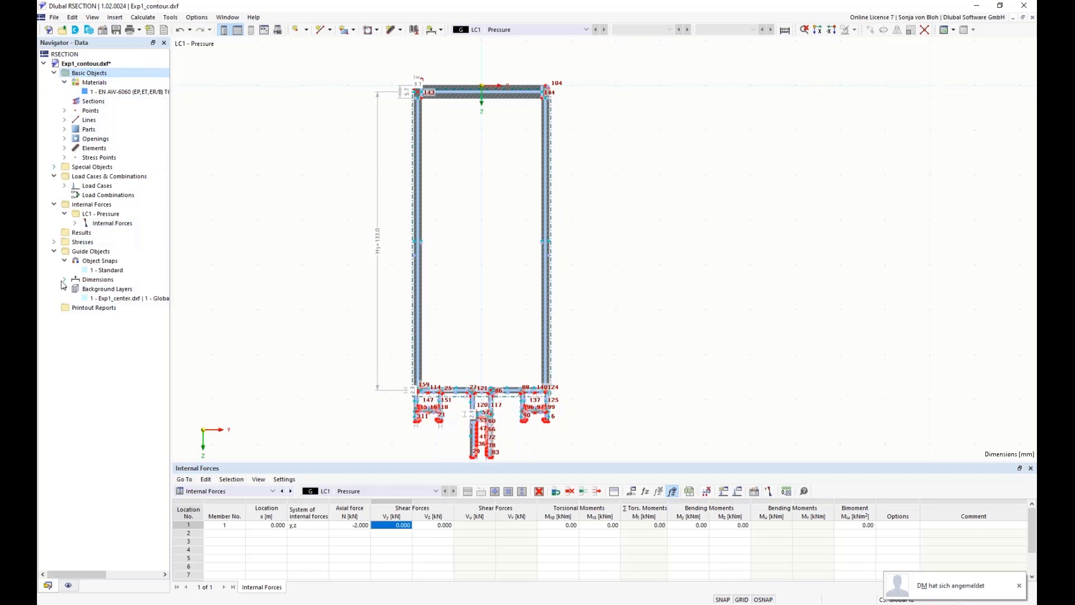
Review which stress types the stress configuration calculates, through to the total and equivalent stresses at the end of the list
{"action": "left_click", "coordinate": [54, 242]}
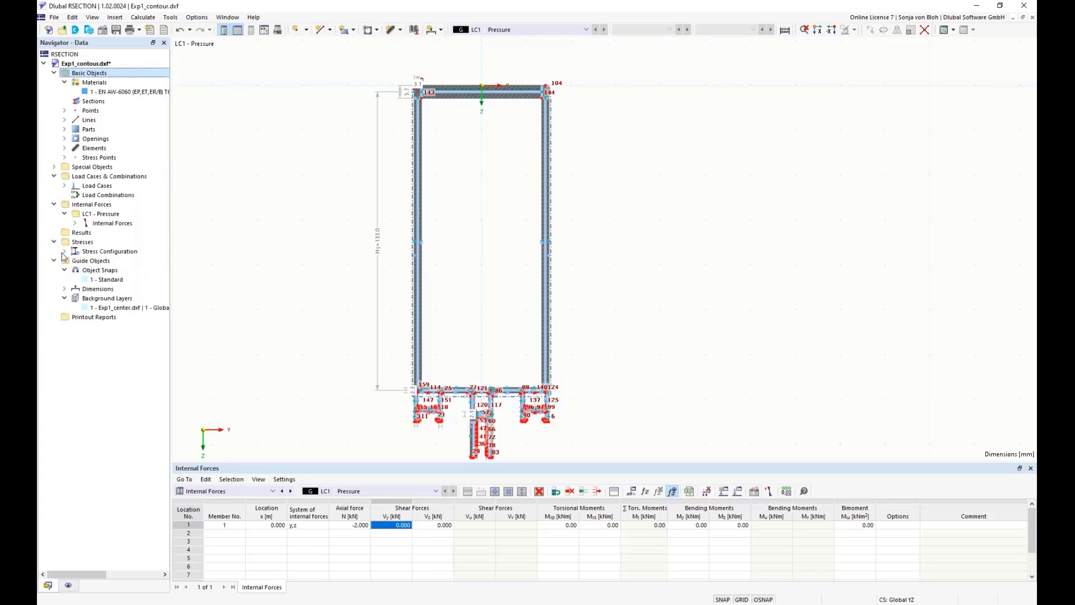
{"action": "left_click", "coordinate": [64, 251]}
{"action": "left_click", "coordinate": [115, 261]}
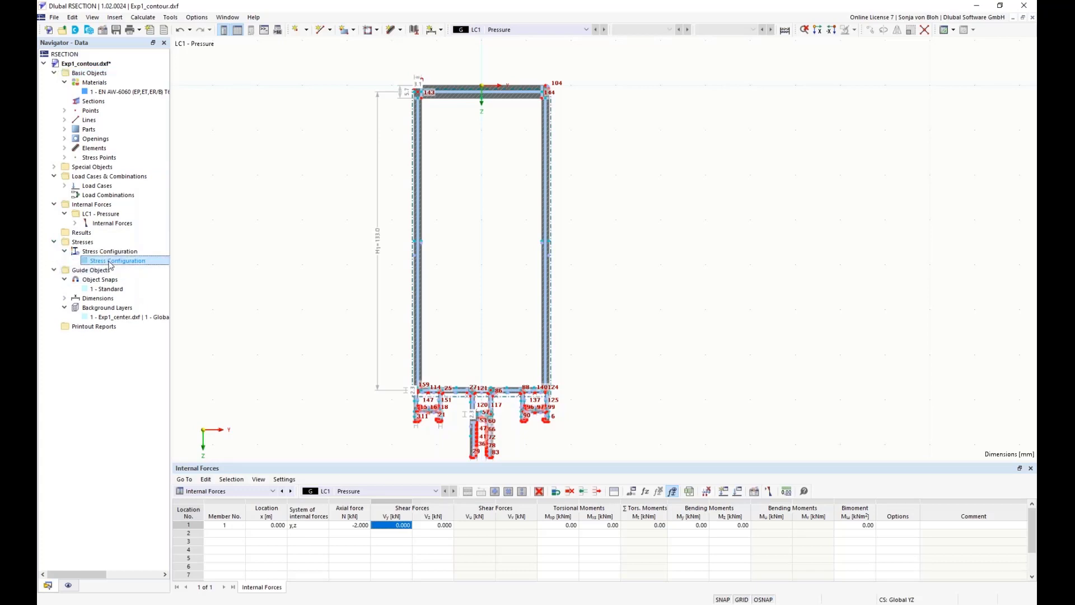
{"action": "double_click", "coordinate": [111, 262]}
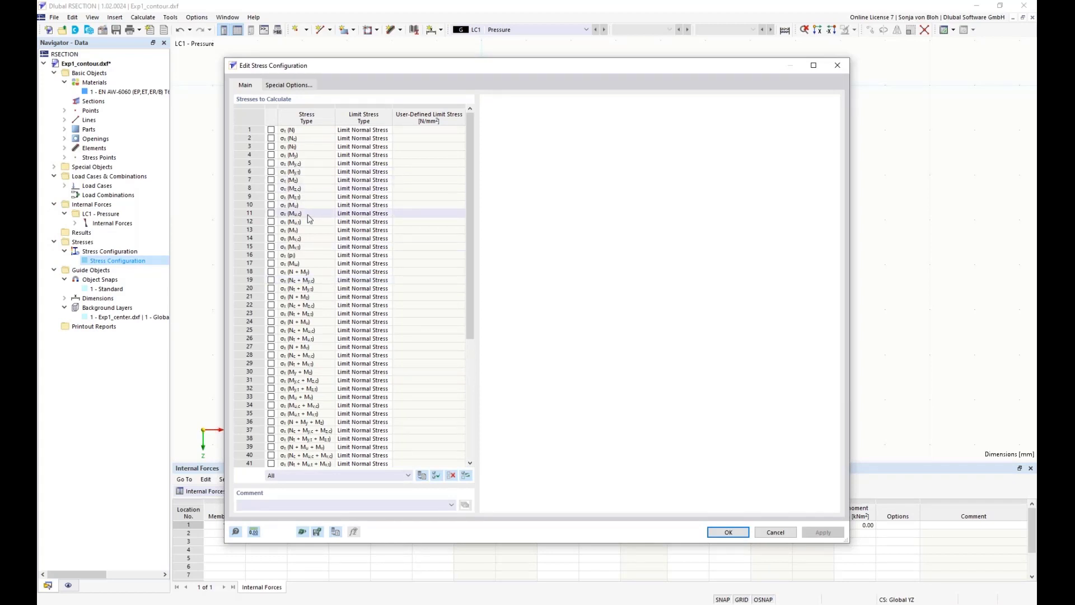
{"action": "scroll", "coordinate": [474, 312], "scroll_direction": "down", "scroll_amount": 1}
{"action": "left_click_drag", "start_coordinate": [474, 311], "coordinate": [473, 421]}
{"action": "left_click", "coordinate": [249, 315]}
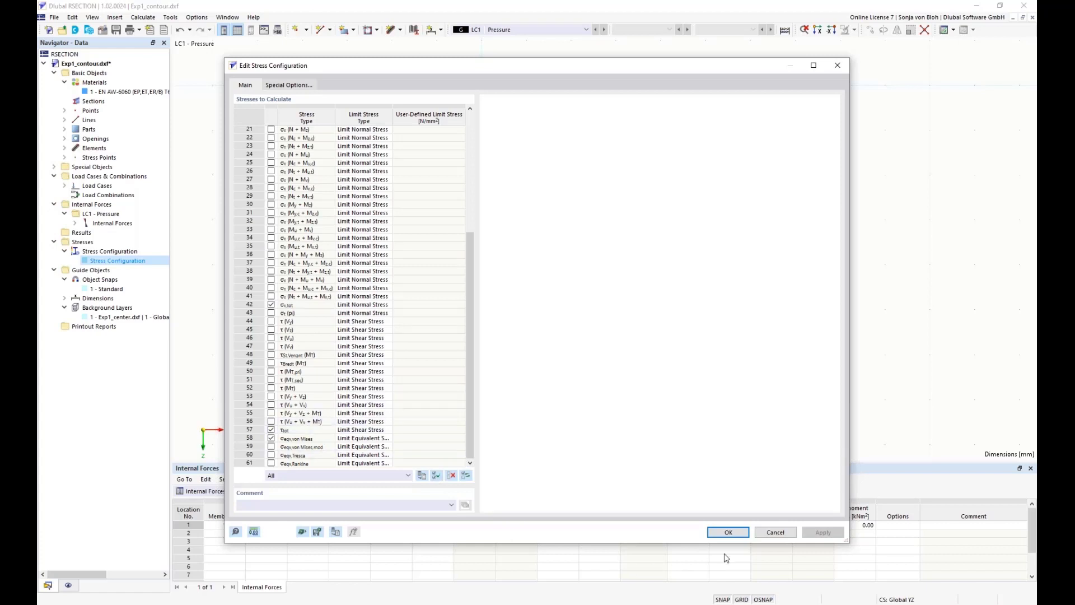
{"action": "left_click", "coordinate": [729, 533]}
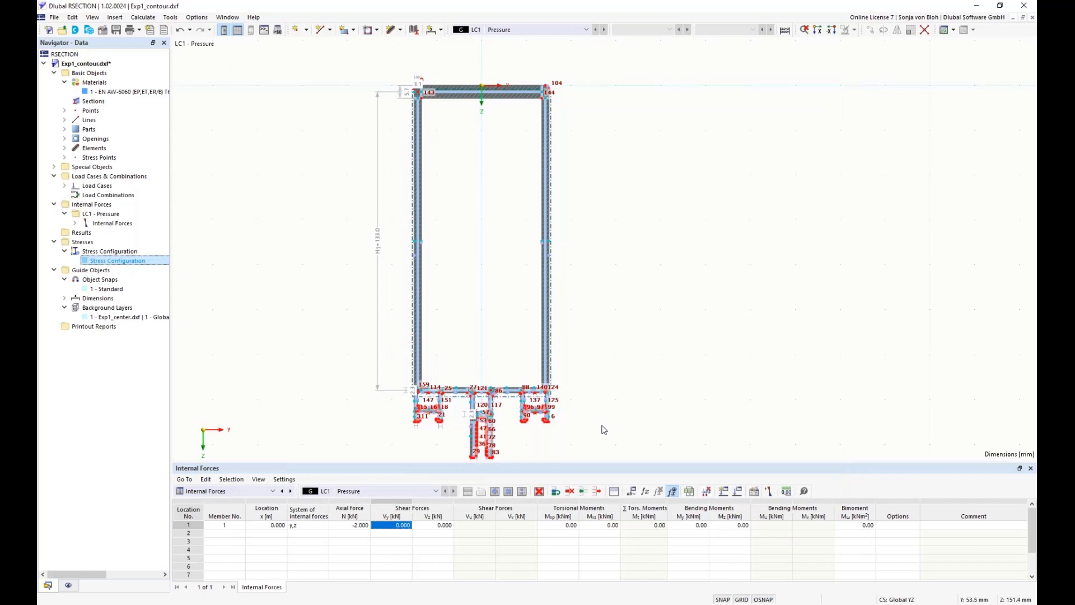
Calculate all and compare the sectional area between the thin-walled and effective thin-walled analysis results
{"action": "left_click", "coordinate": [142, 17]}
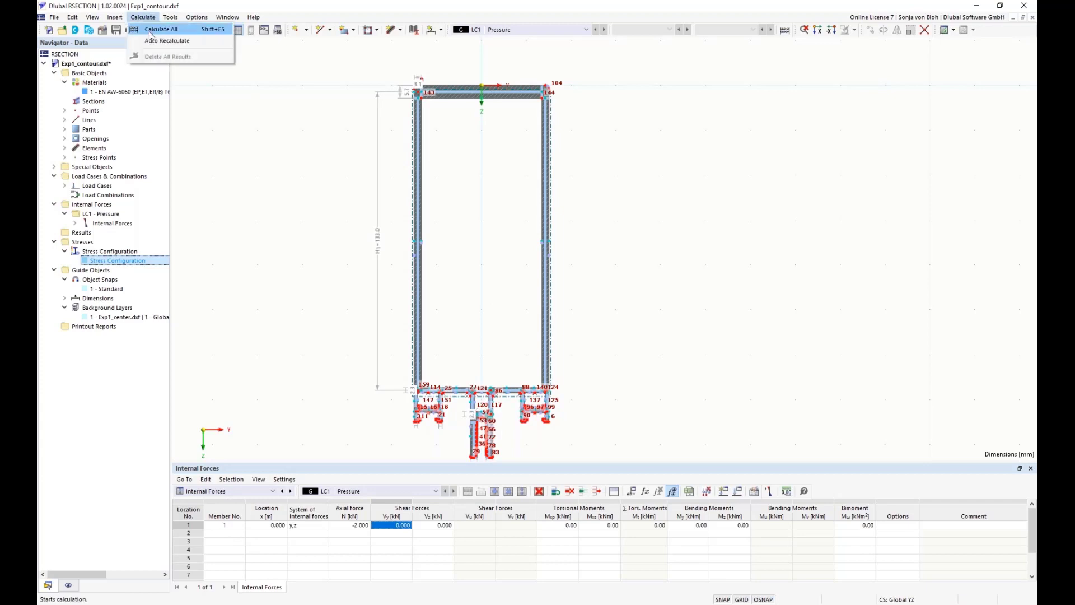
{"action": "left_click", "coordinate": [152, 30]}
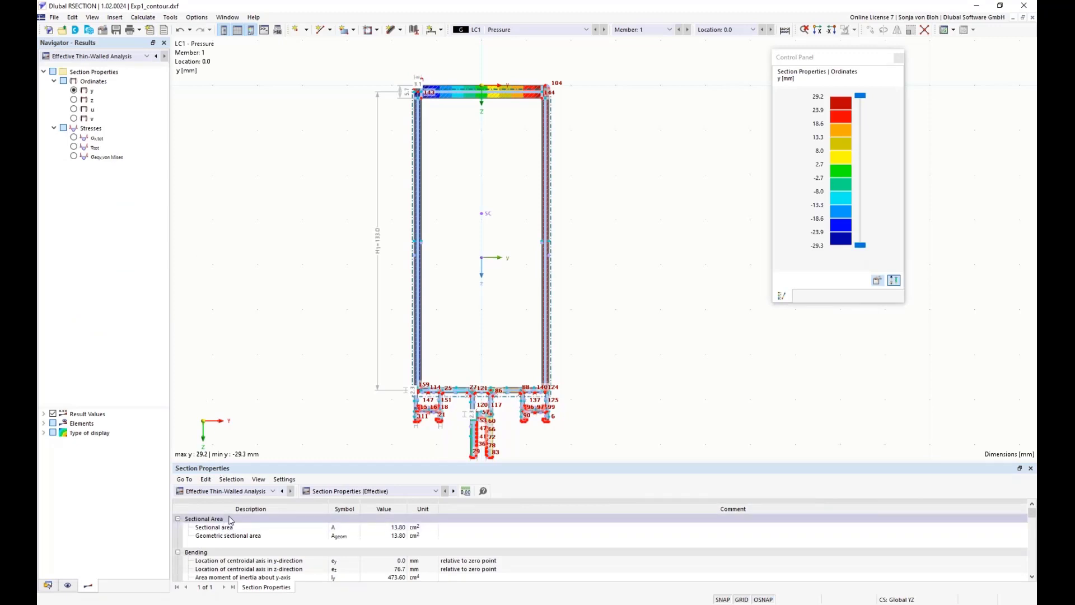
{"action": "left_click", "coordinate": [273, 491]}
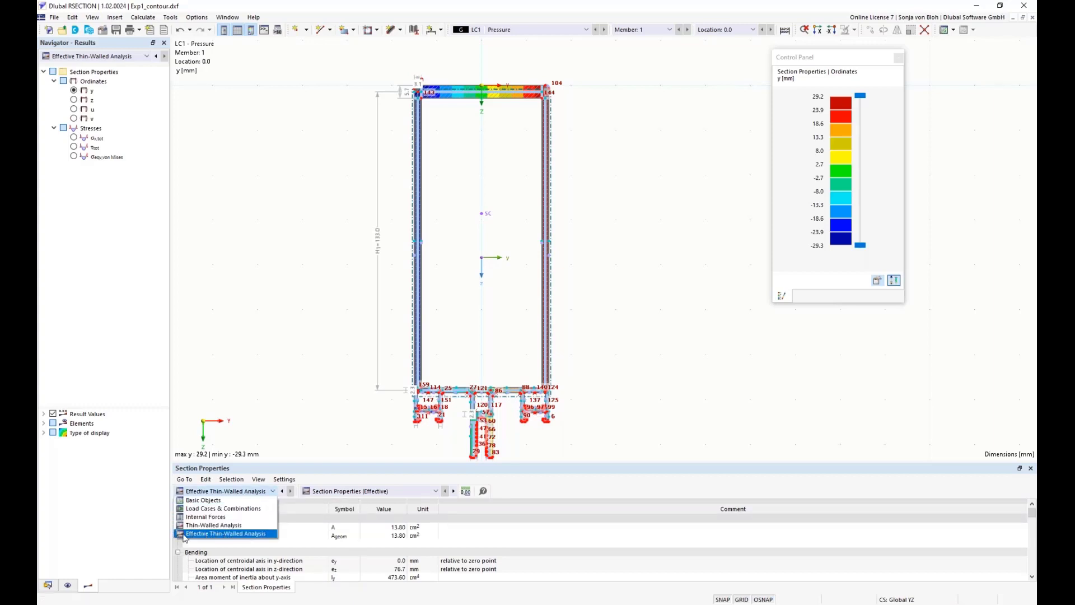
{"action": "left_click", "coordinate": [207, 526]}
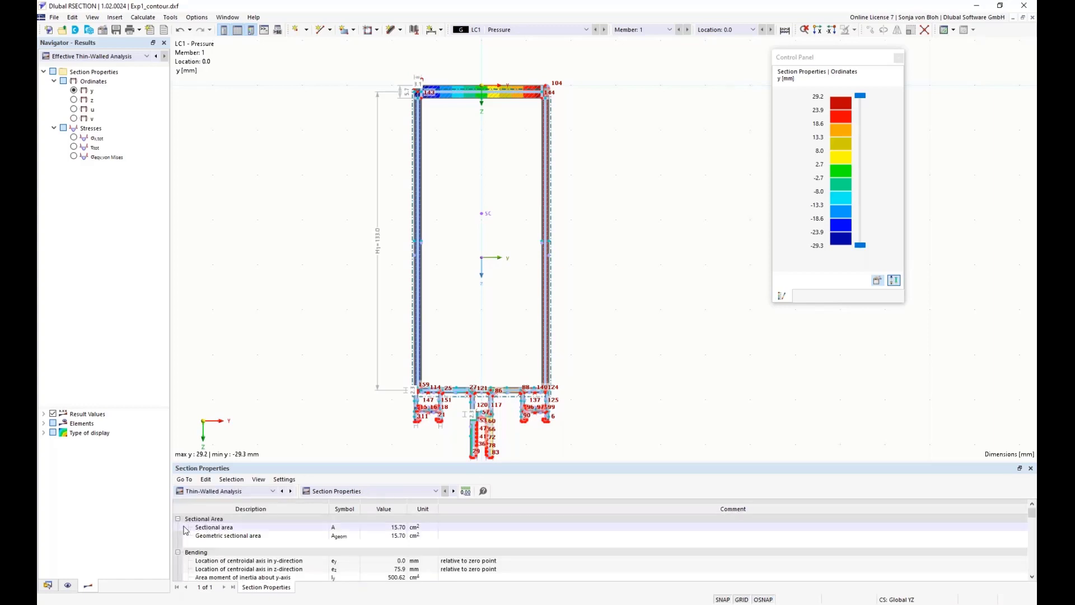
{"action": "left_click", "coordinate": [386, 528]}
{"action": "left_click", "coordinate": [274, 492]}
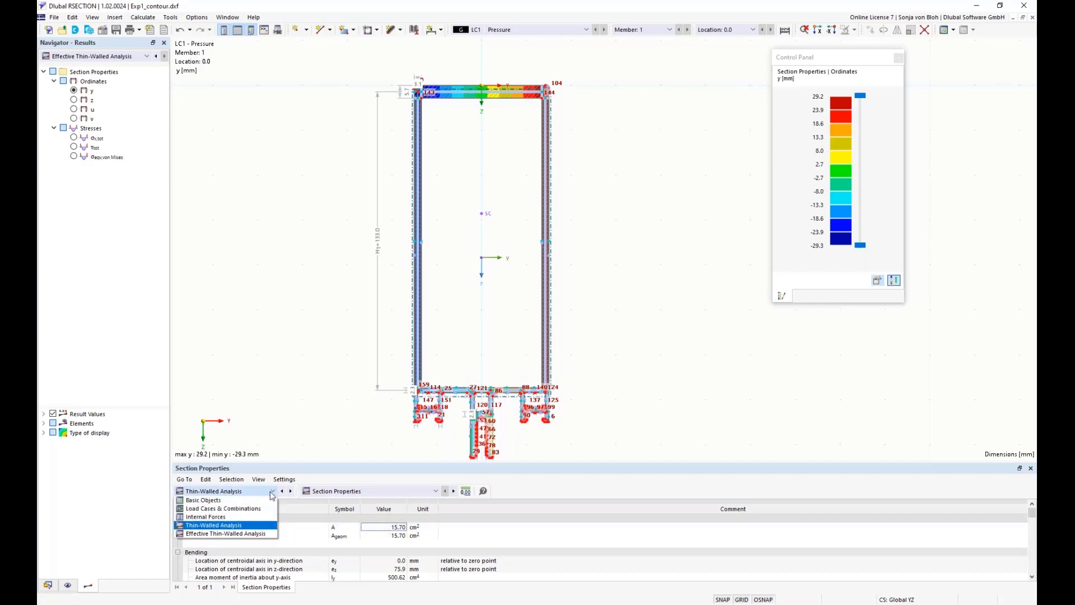
{"action": "left_click", "coordinate": [224, 533]}
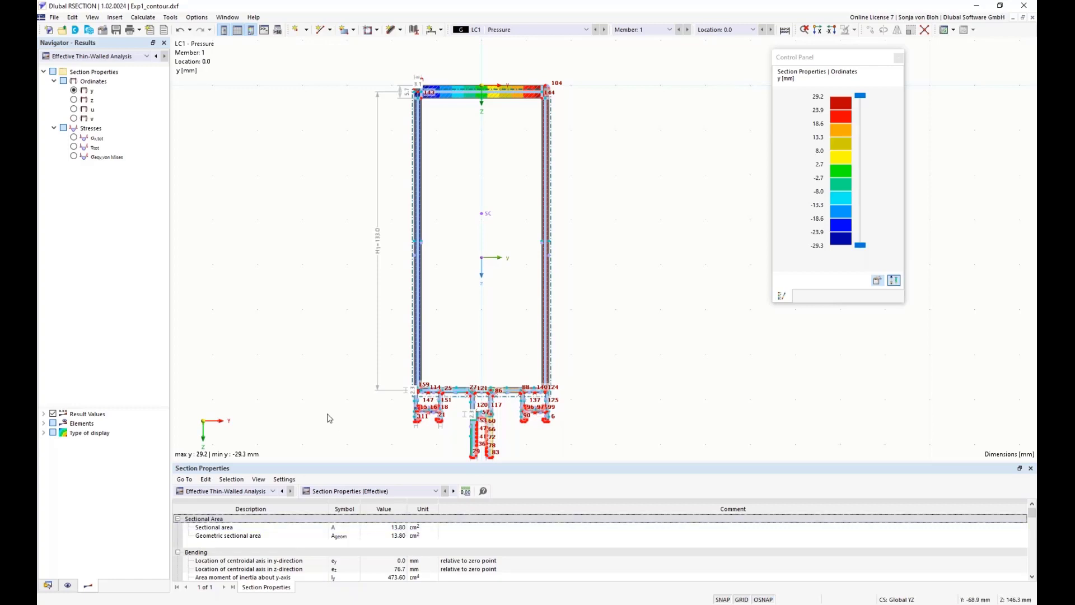
Examine the section classification according to EN 1999-1-1 for subpanels 1 and 2 in an enlarged results table
{"action": "left_click", "coordinate": [437, 492]}
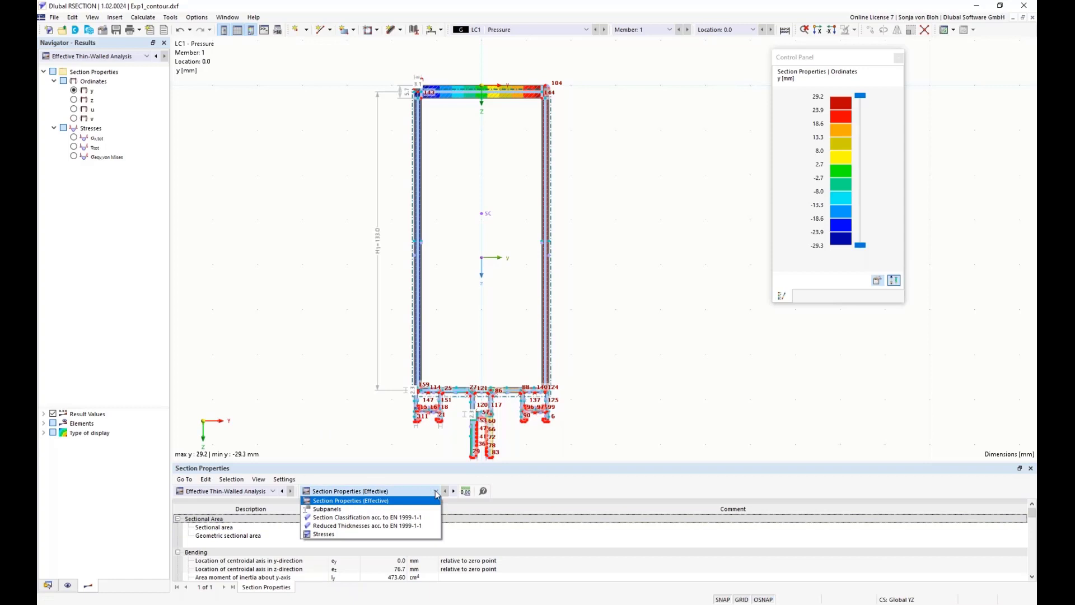
{"action": "left_click", "coordinate": [378, 517]}
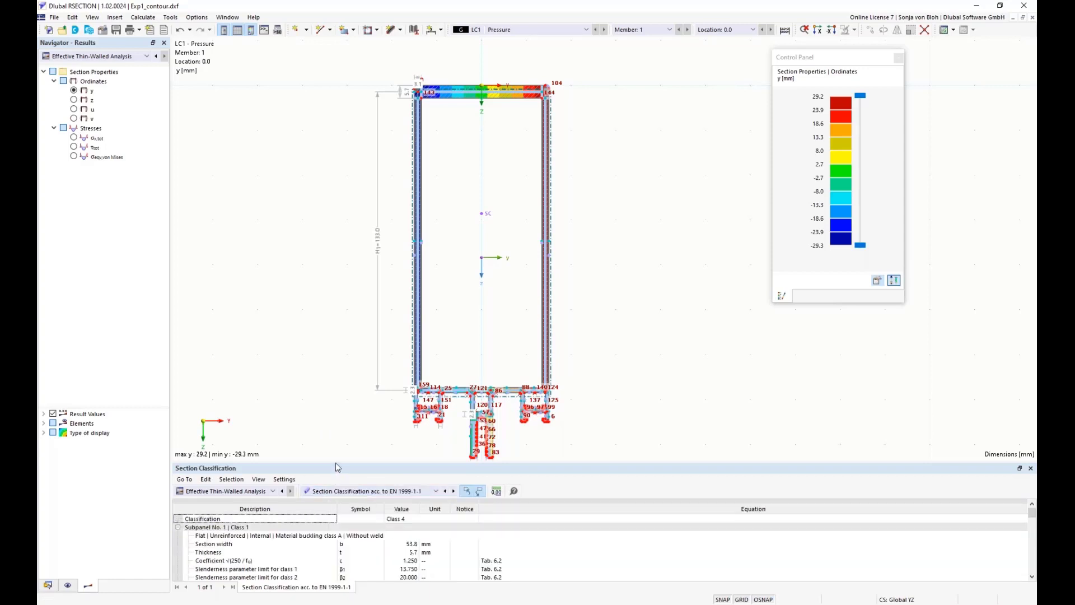
{"action": "left_click_drag", "start_coordinate": [332, 461], "coordinate": [331, 370]}
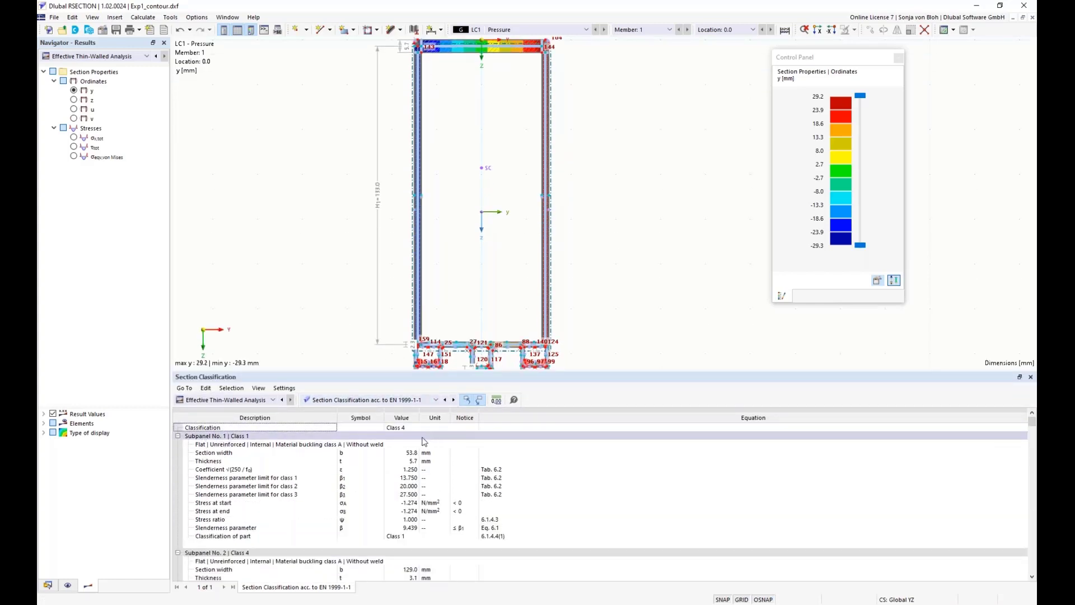
{"action": "scroll", "coordinate": [424, 442], "scroll_direction": "down", "scroll_amount": 5}
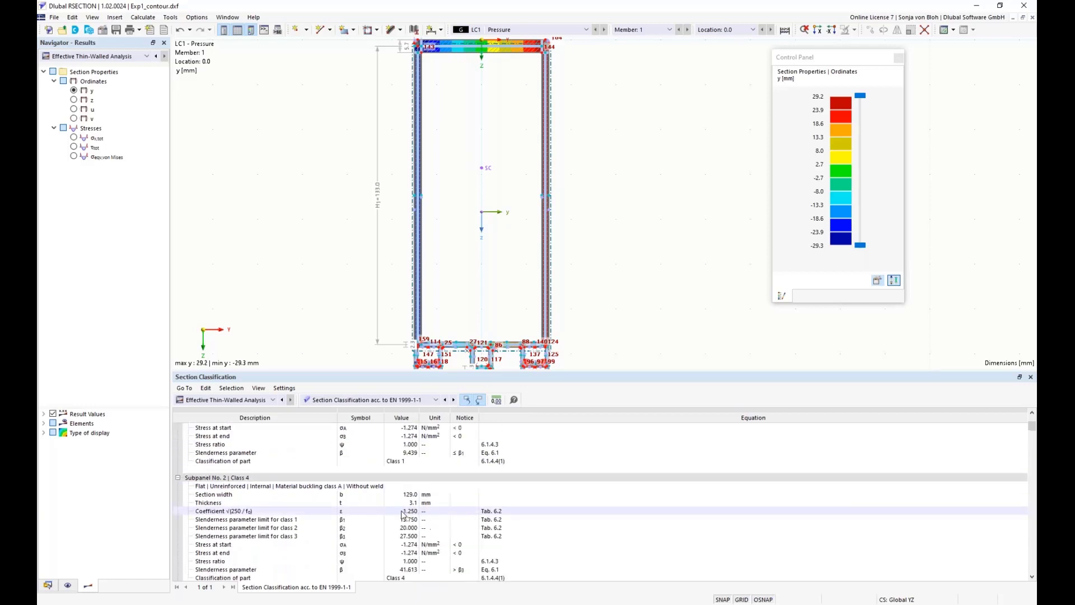
Finish examining subpanel 2's classification and display the total normal stress σx,tot of the Thin-Walled Analysis on the section
{"action": "left_click", "coordinate": [287, 528]}
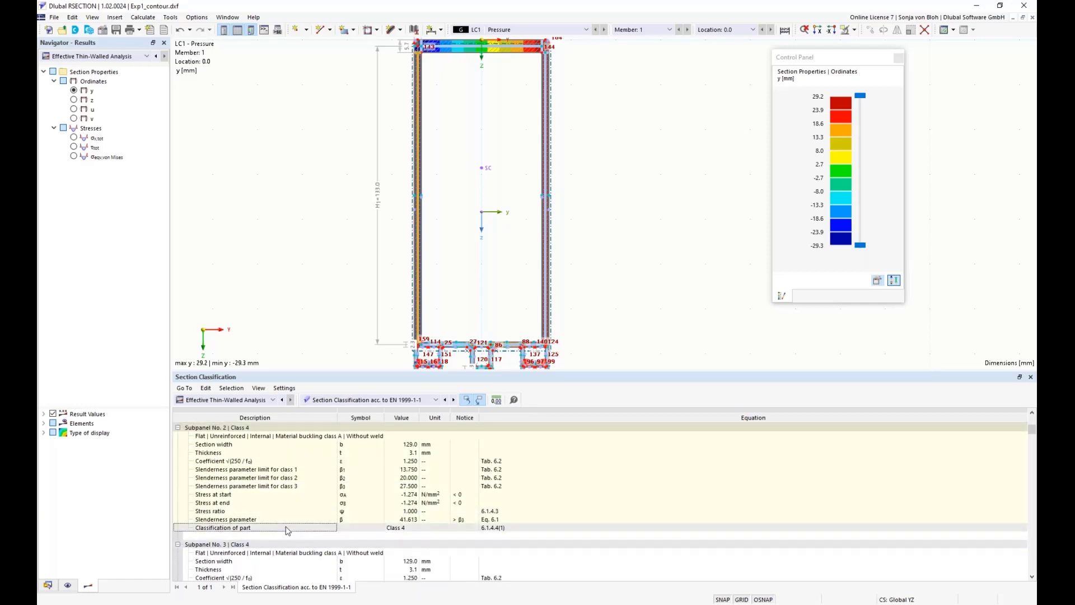
{"action": "scroll", "coordinate": [286, 530], "scroll_direction": "up", "scroll_amount": 1}
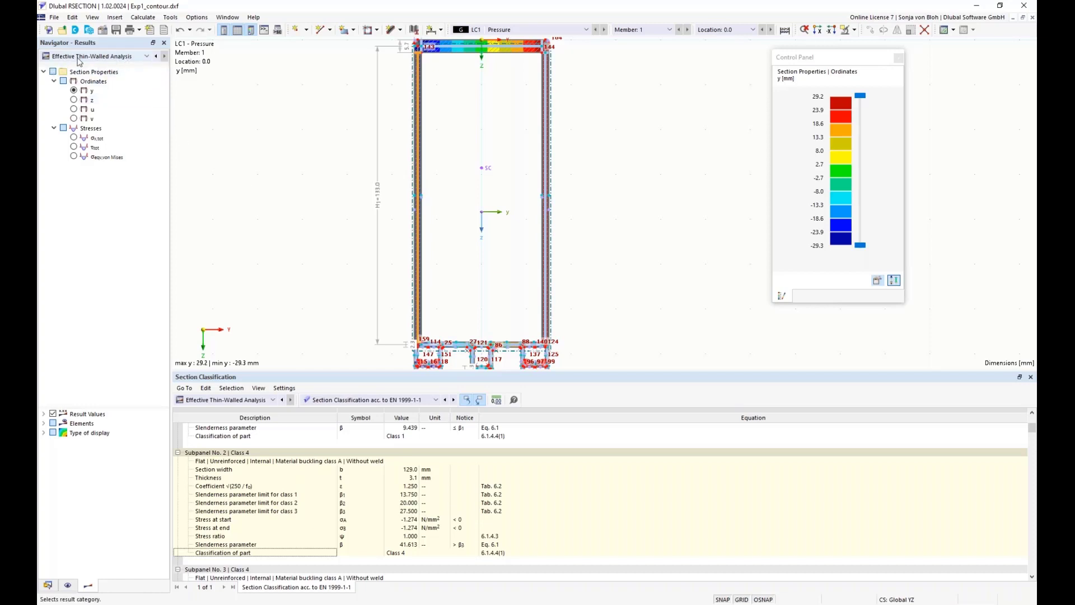
{"action": "left_click", "coordinate": [140, 57]}
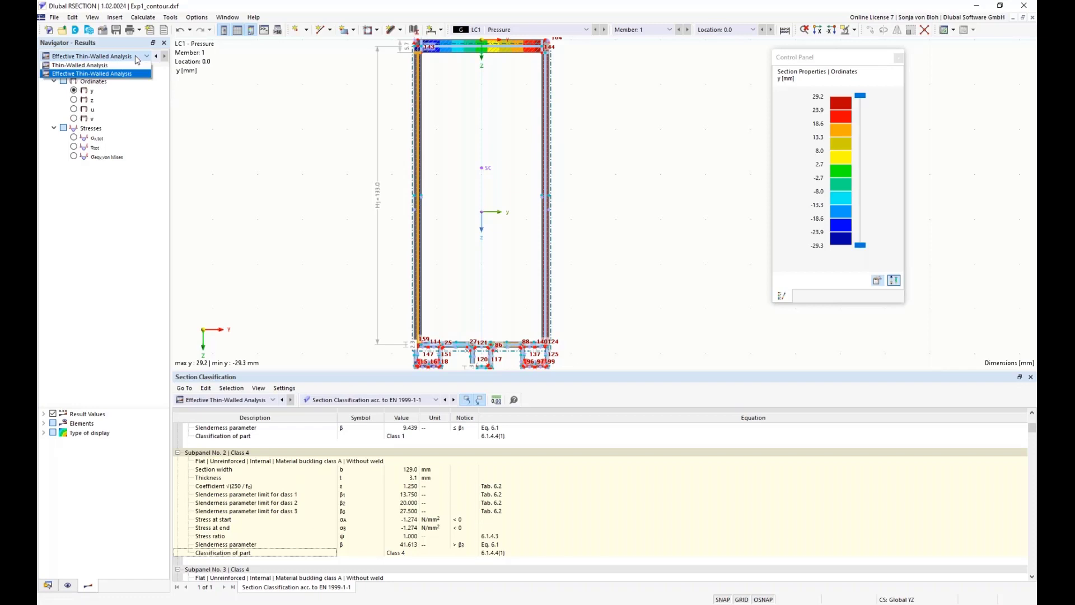
{"action": "left_click", "coordinate": [79, 66]}
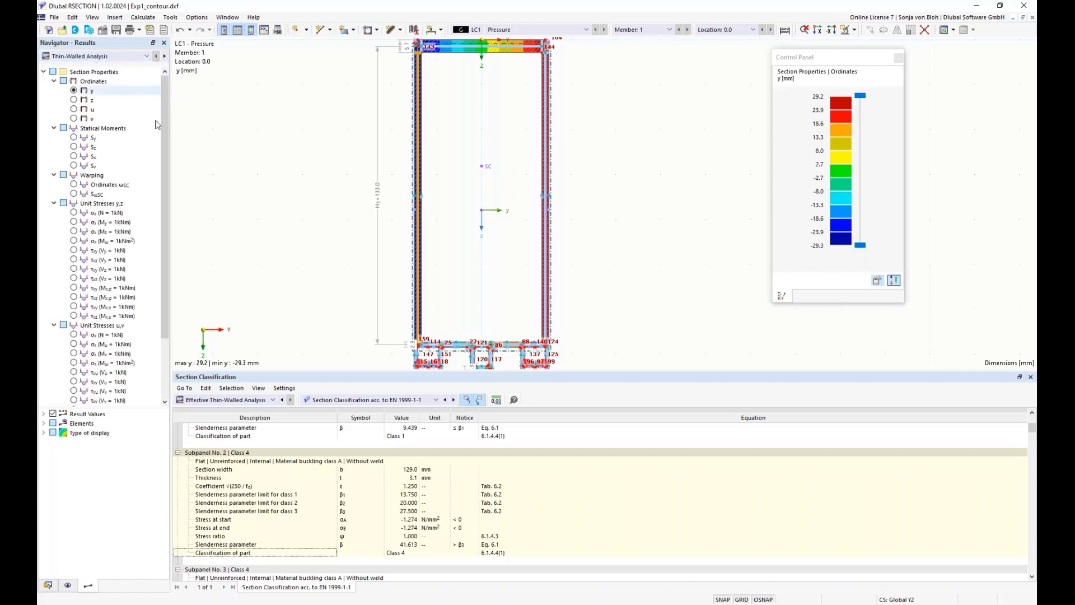
{"action": "left_click_drag", "start_coordinate": [163, 240], "coordinate": [164, 299]}
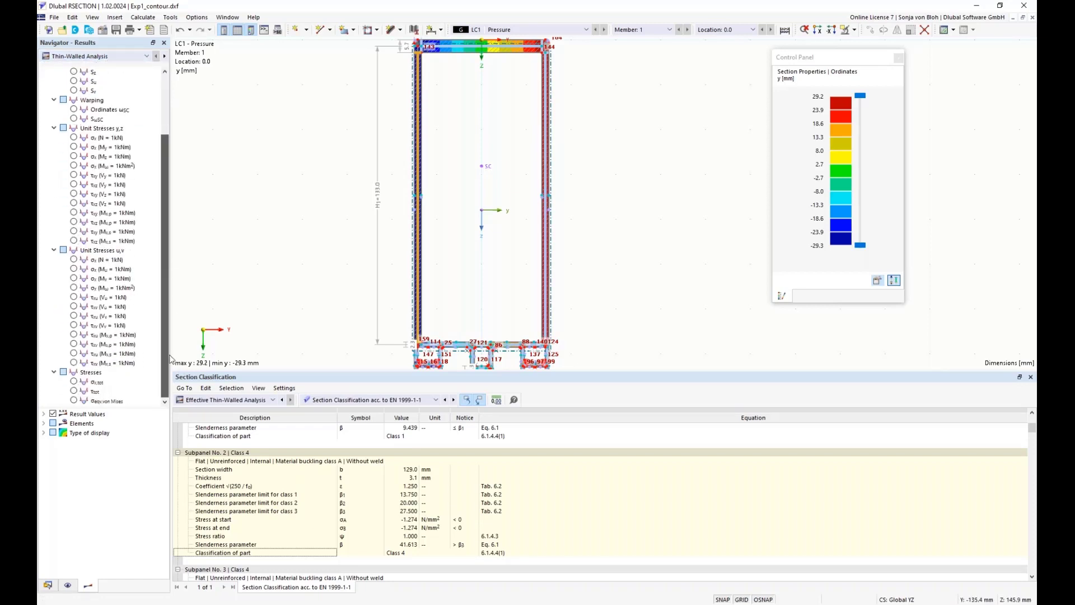
{"action": "left_click", "coordinate": [73, 382]}
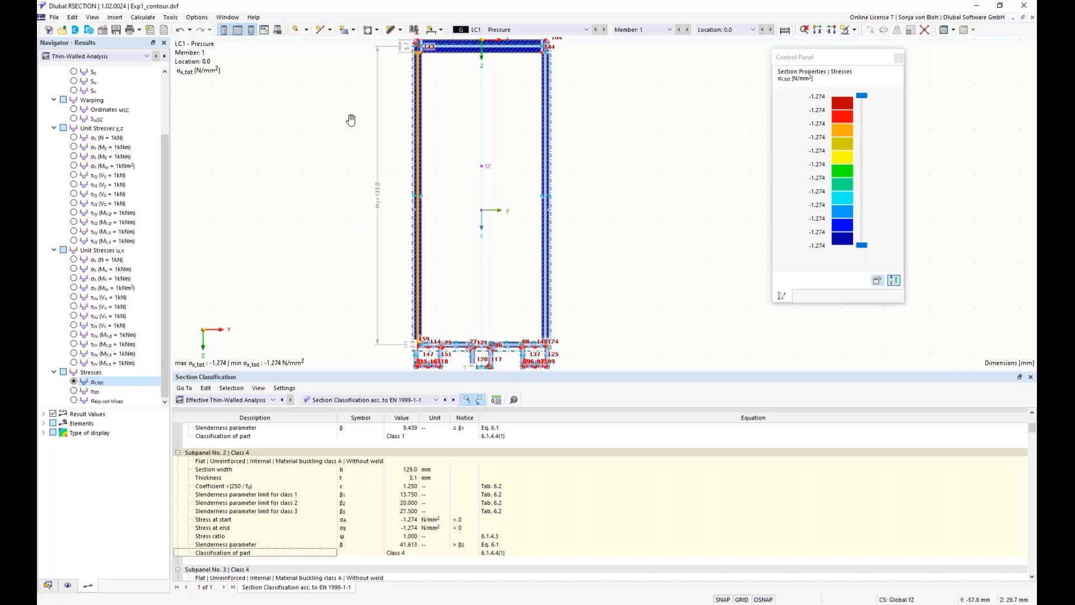
{"action": "scroll", "coordinate": [381, 195], "scroll_direction": "up", "scroll_amount": 4}
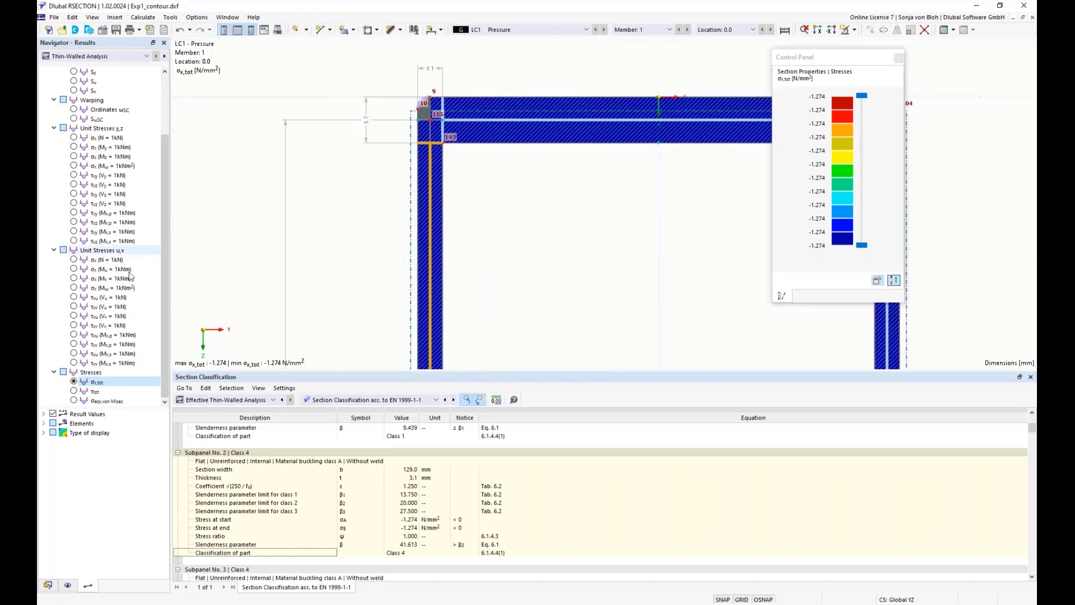
Show the Effective Thin-Walled Analysis results for the total normal stress and inspect the web's reduced thickness near the upper corner
{"action": "left_click", "coordinate": [94, 56]}
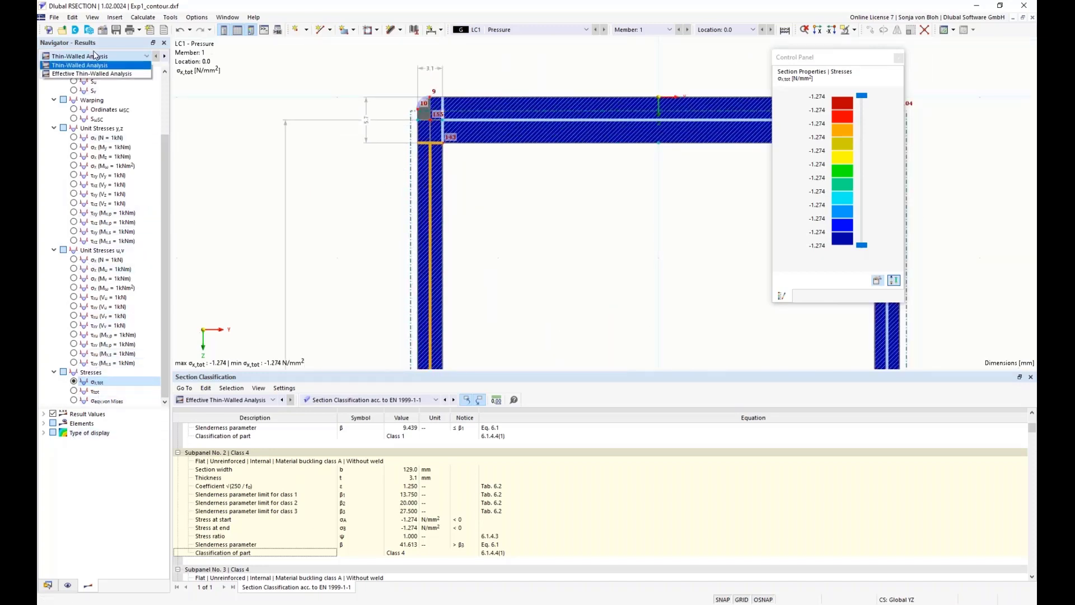
{"action": "left_click", "coordinate": [73, 73]}
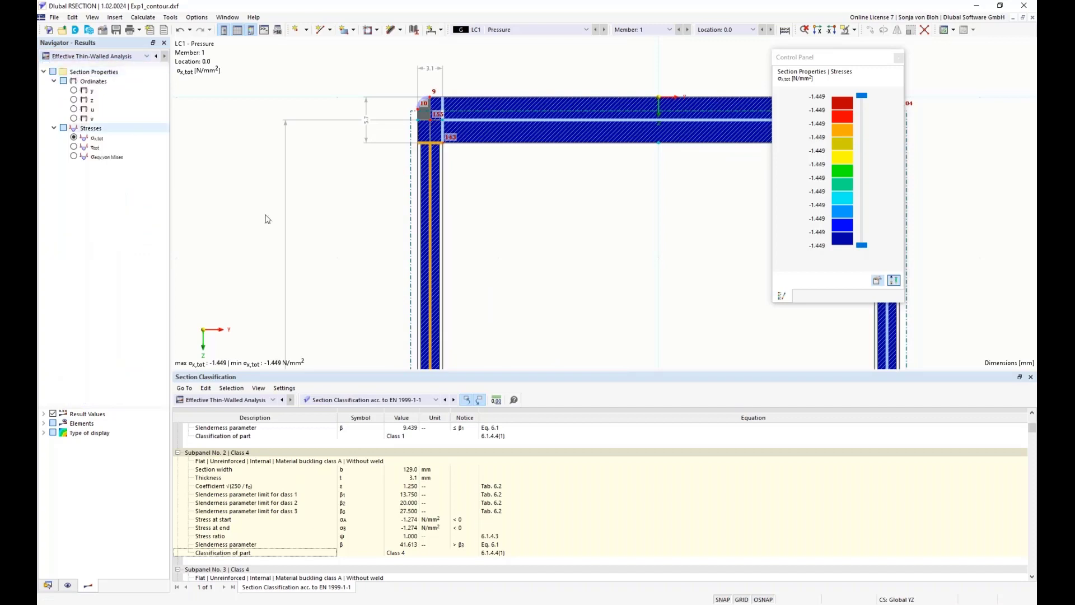
{"action": "scroll", "coordinate": [427, 150], "scroll_direction": "up", "scroll_amount": 2}
{"action": "scroll", "coordinate": [426, 150], "scroll_direction": "up", "scroll_amount": 2}
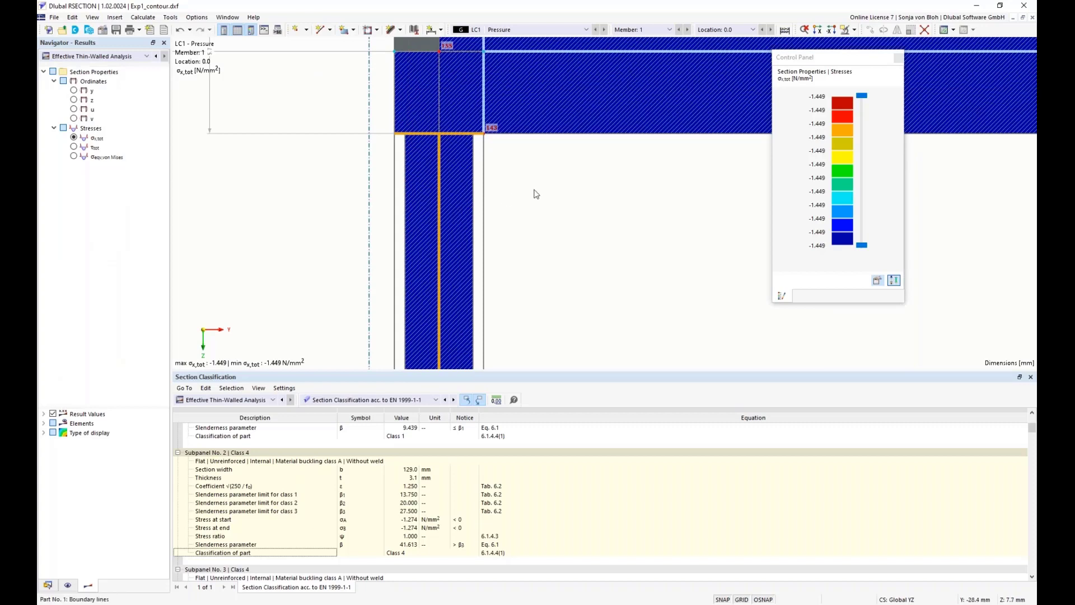
{"action": "scroll", "coordinate": [288, 250], "scroll_direction": "down", "scroll_amount": 2}
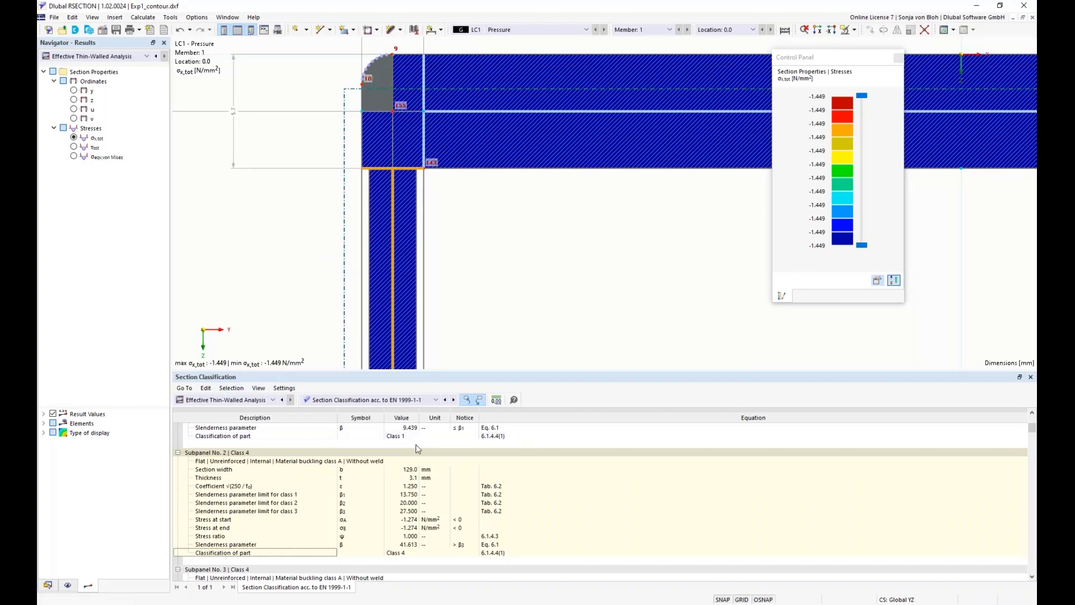
Show the reduced thicknesses according to EN 1999-1-1 and examine subpanel 2's local buckling reduction and effective thickness
{"action": "left_click", "coordinate": [438, 400]}
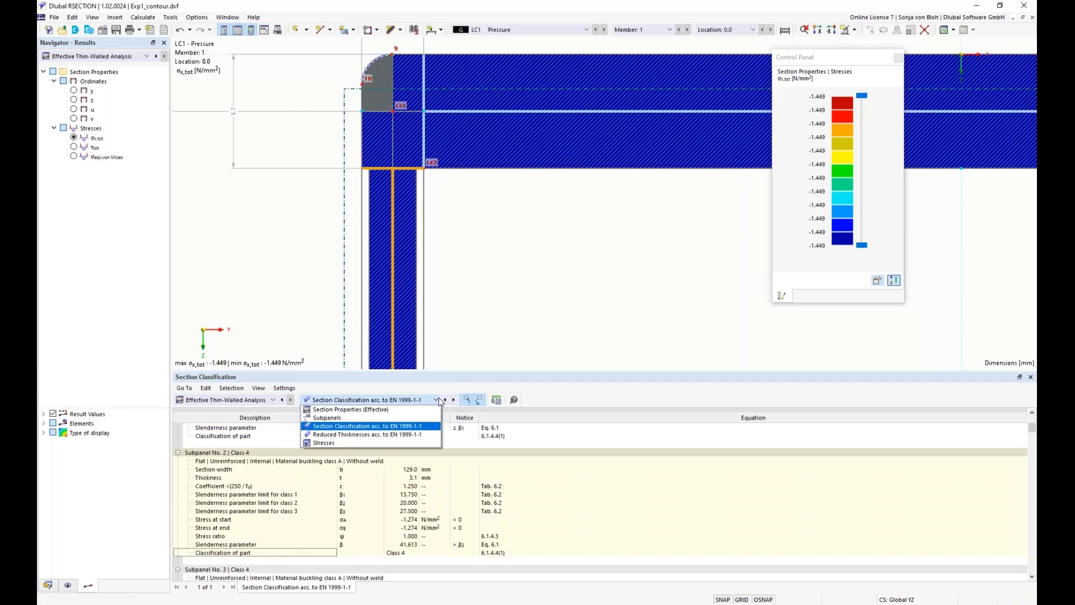
{"action": "left_click", "coordinate": [368, 435]}
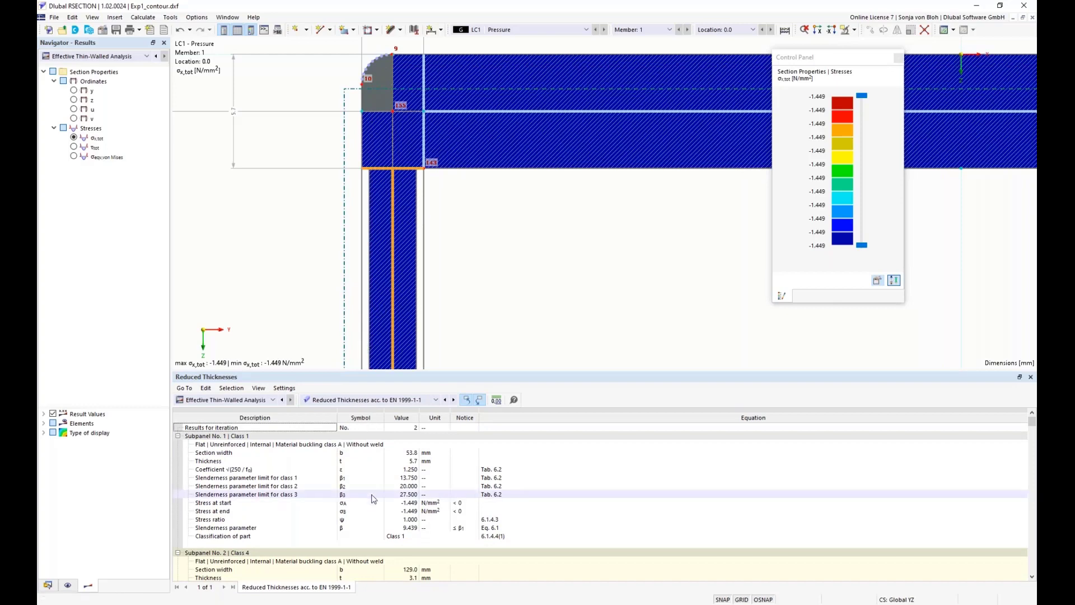
{"action": "scroll", "coordinate": [374, 499], "scroll_direction": "down", "scroll_amount": 5}
{"action": "scroll", "coordinate": [374, 498], "scroll_direction": "down", "scroll_amount": 3}
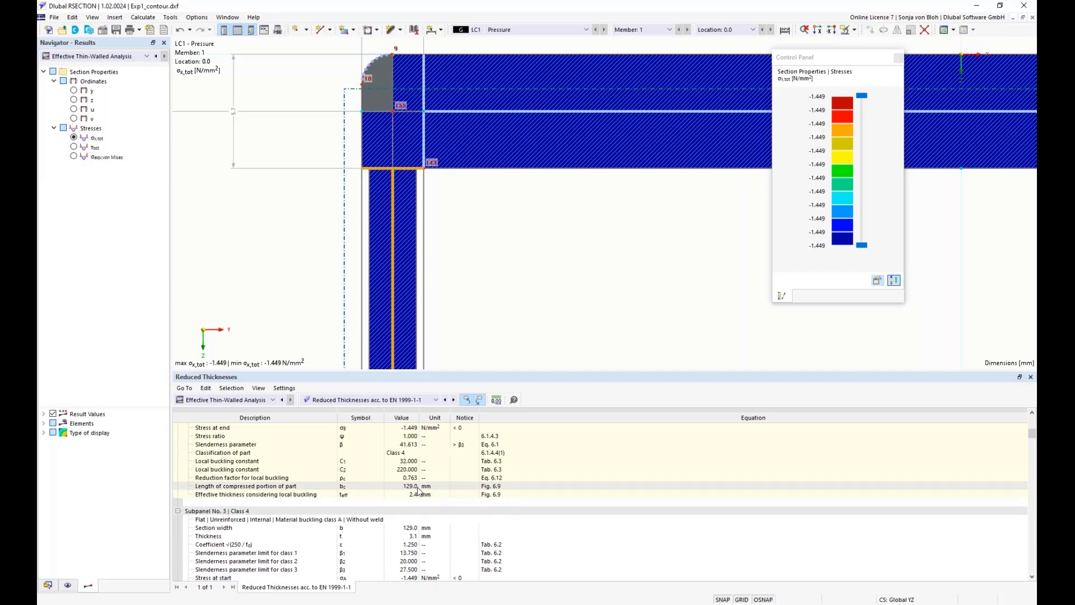
Set the stress results' type of display to Off instead of isobands
{"action": "scroll", "coordinate": [388, 178], "scroll_direction": "down", "scroll_amount": 10}
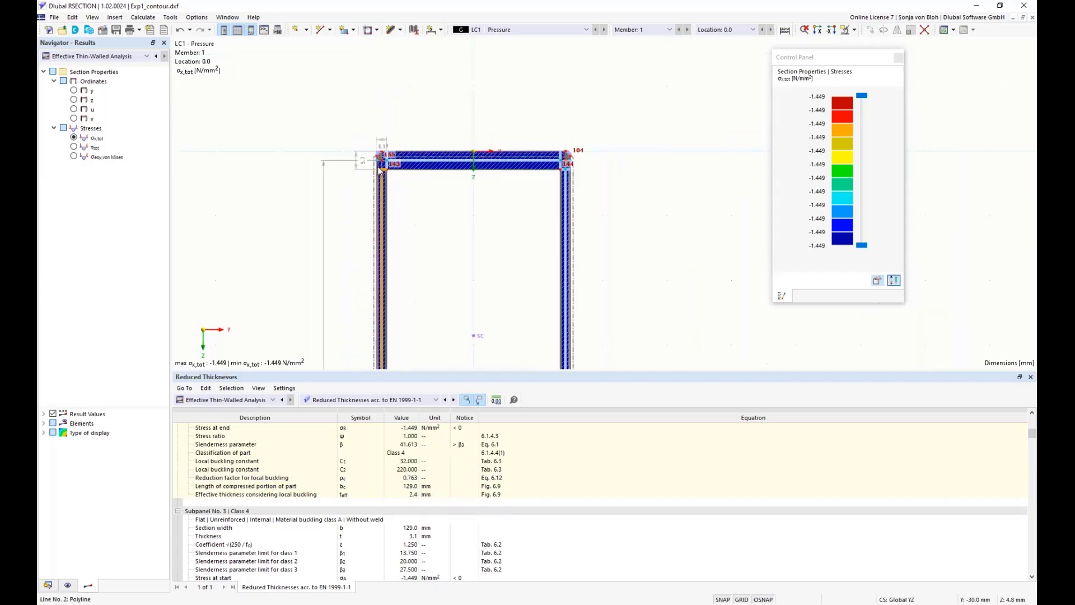
{"action": "middle_click_drag", "start_coordinate": [326, 282], "coordinate": [293, 192]}
{"action": "scroll", "coordinate": [293, 211], "scroll_direction": "down", "scroll_amount": 5}
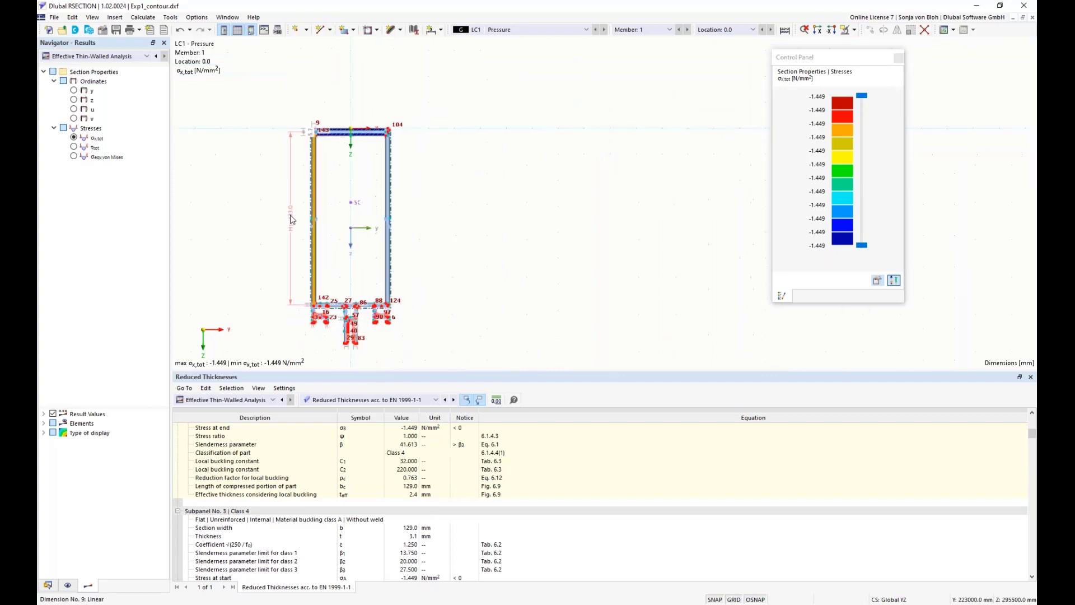
{"action": "scroll", "coordinate": [290, 216], "scroll_direction": "down", "scroll_amount": 3}
{"action": "middle_click_drag", "start_coordinate": [288, 230], "coordinate": [295, 249]}
{"action": "scroll", "coordinate": [294, 256], "scroll_direction": "up", "scroll_amount": 1}
{"action": "scroll", "coordinate": [296, 260], "scroll_direction": "up", "scroll_amount": 3}
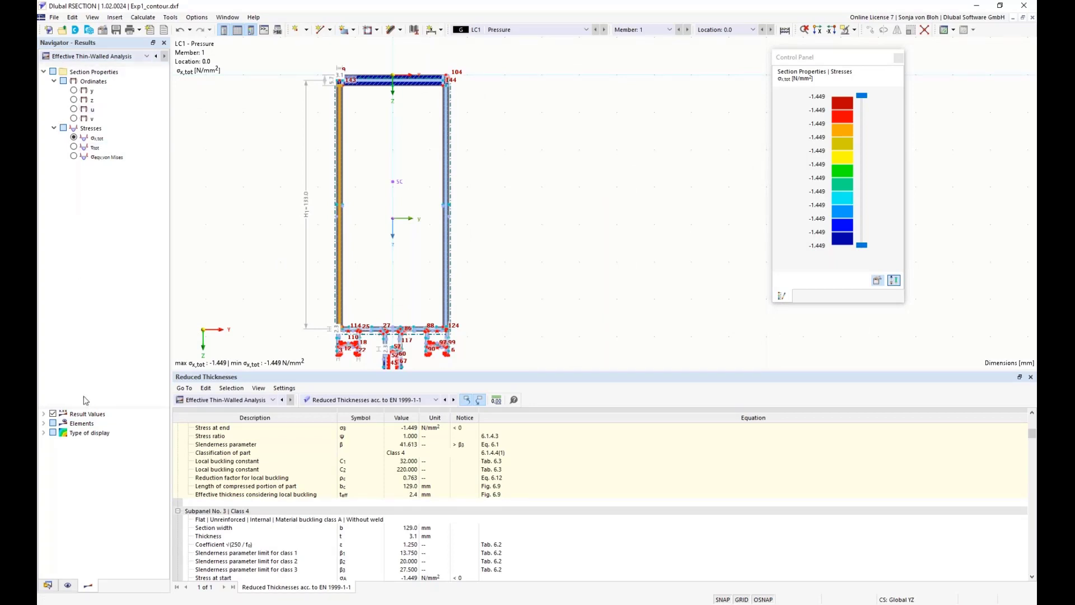
{"action": "left_click", "coordinate": [44, 434]}
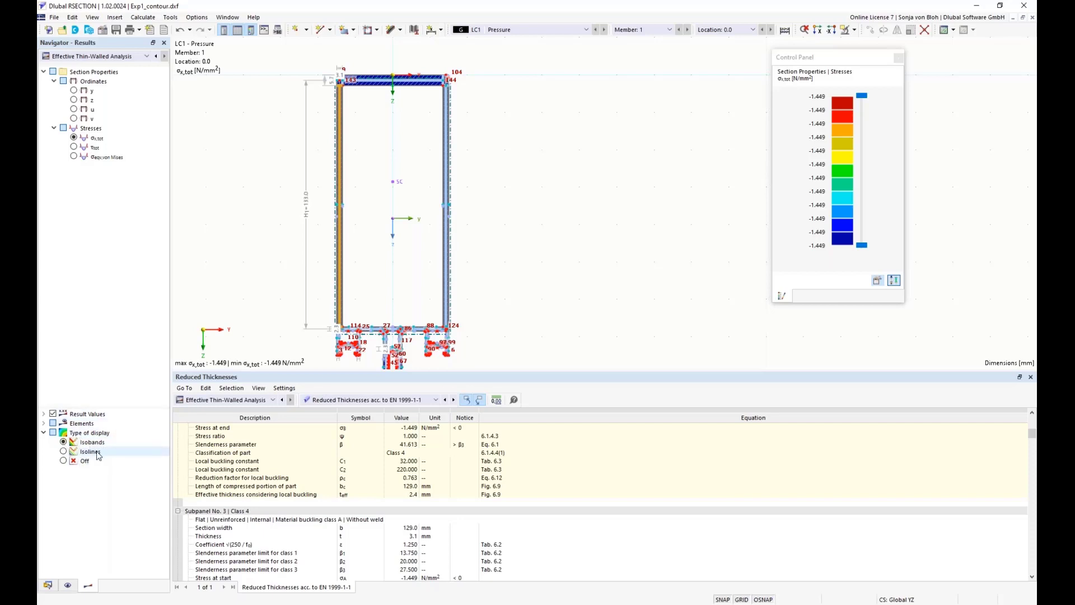
{"action": "left_click", "coordinate": [64, 460]}
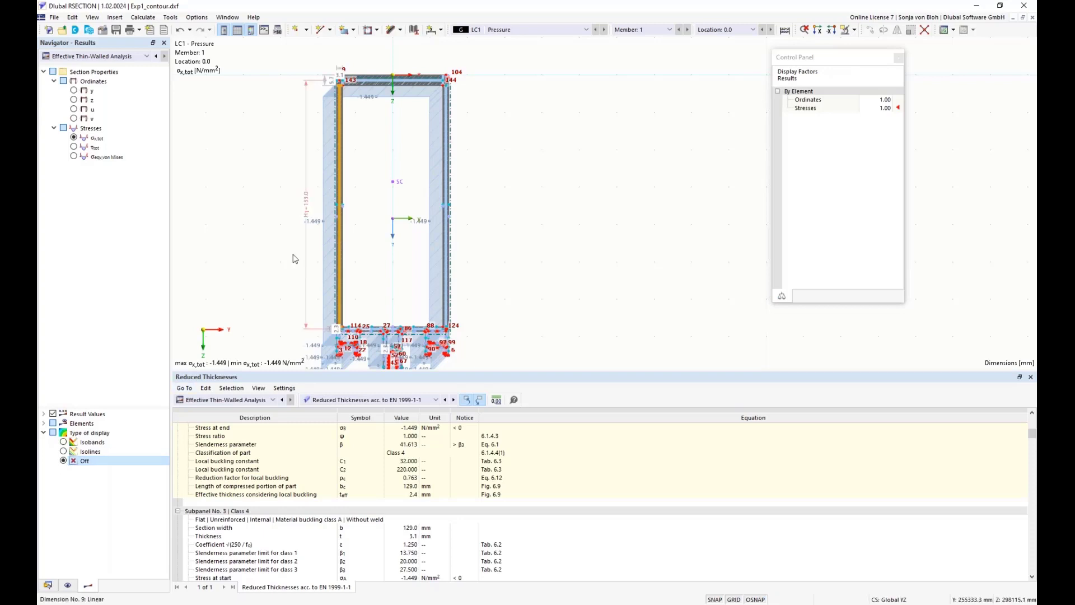
Enlarge the graphics area by shrinking the results table and frame the whole section with its stress diagrams
{"action": "scroll", "coordinate": [271, 228], "scroll_direction": "down", "scroll_amount": 1}
{"action": "middle_click_drag", "start_coordinate": [278, 233], "coordinate": [265, 162]}
{"action": "scroll", "coordinate": [276, 247], "scroll_direction": "up", "scroll_amount": 2}
{"action": "left_click_drag", "start_coordinate": [273, 380], "coordinate": [277, 514]}
{"action": "middle_click_drag", "start_coordinate": [280, 421], "coordinate": [283, 356]}
{"action": "scroll", "coordinate": [283, 356], "scroll_direction": "up", "scroll_amount": 1}
{"action": "scroll", "coordinate": [283, 357], "scroll_direction": "down", "scroll_amount": 1}
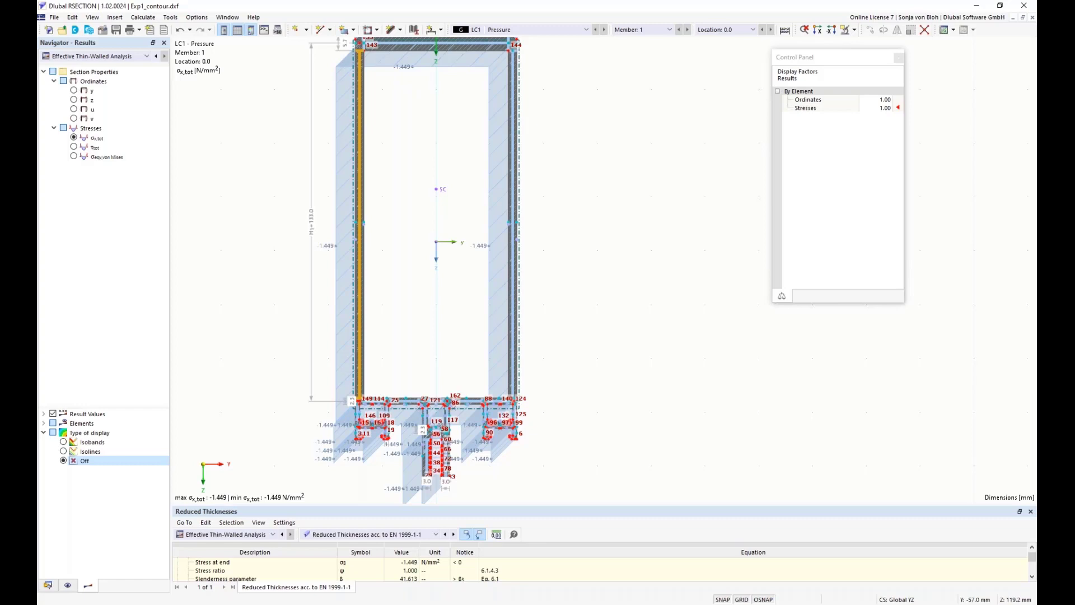
Create a new printout report for the model
{"action": "left_click", "coordinate": [48, 585]}
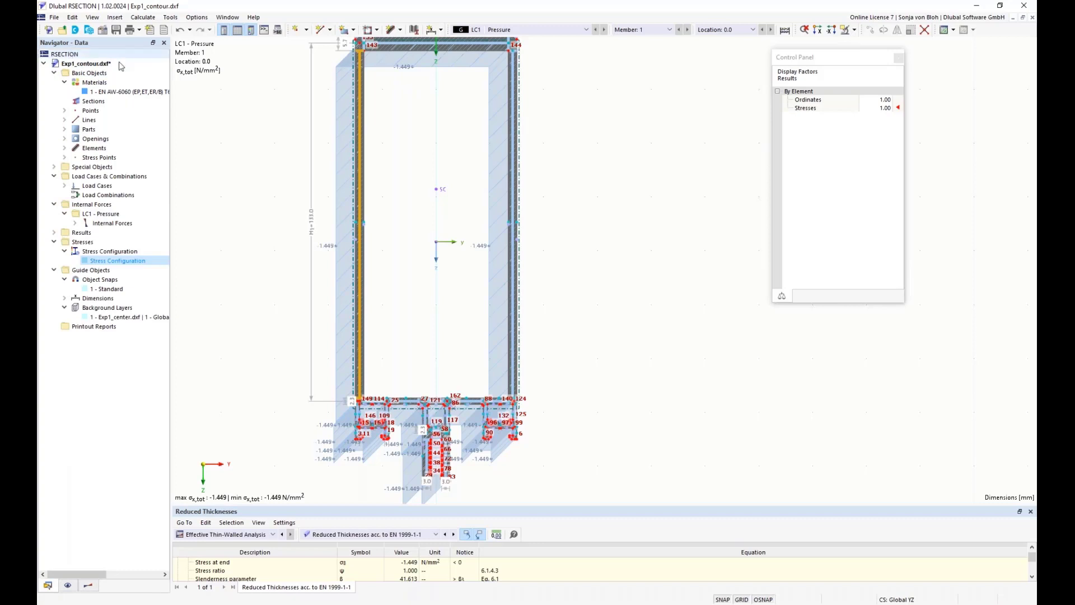
{"action": "right_click", "coordinate": [93, 331]}
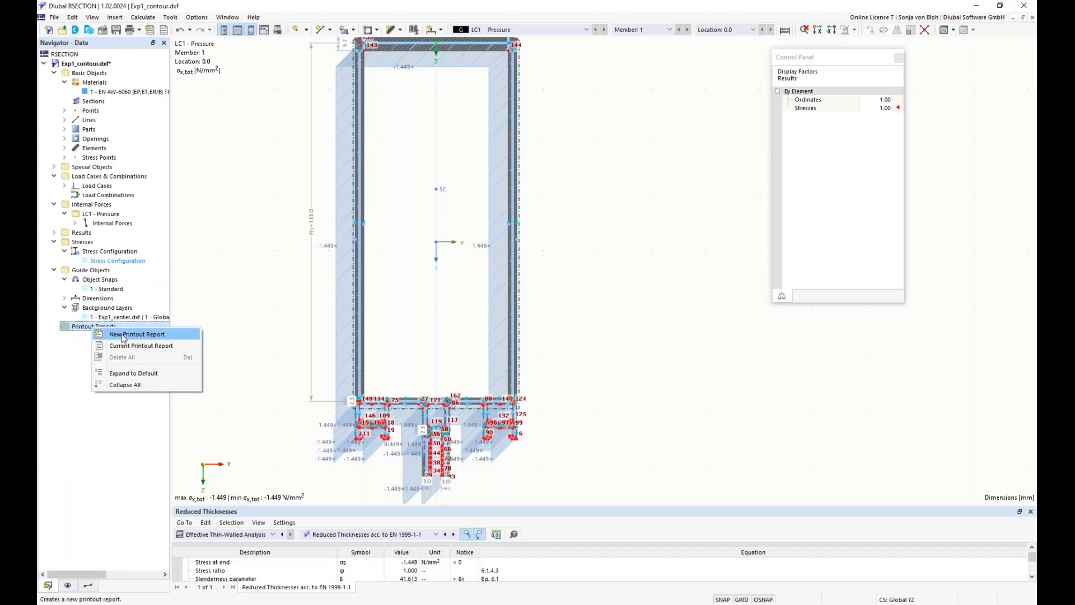
{"action": "left_click", "coordinate": [123, 336]}
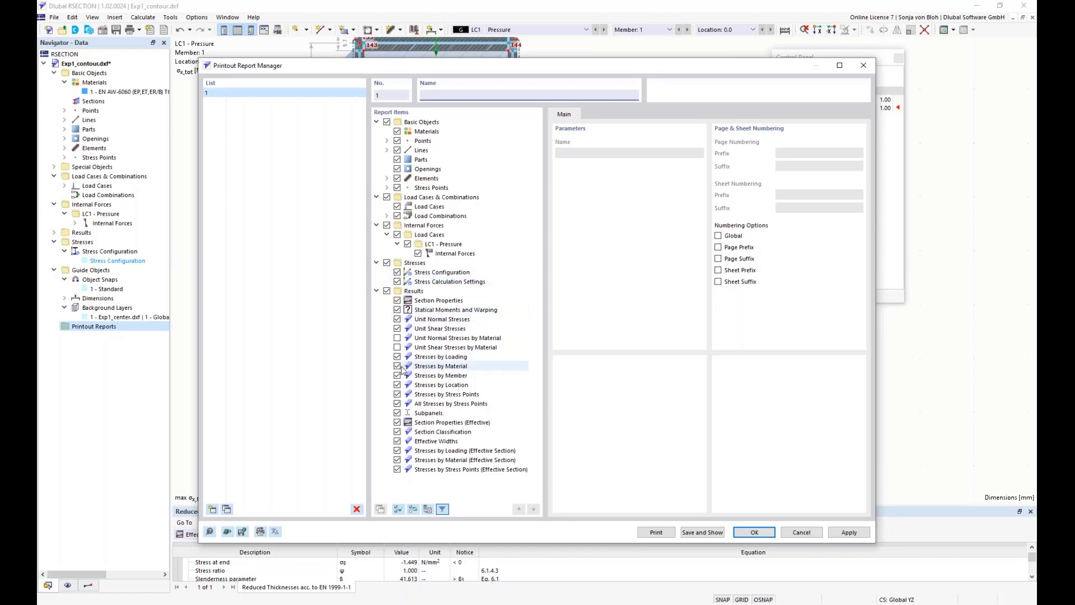
Exclude unit stresses, non-effective stress results, subpanels and effective-section stresses by material and stress points from the report, then save and show it
{"action": "left_click", "coordinate": [397, 319]}
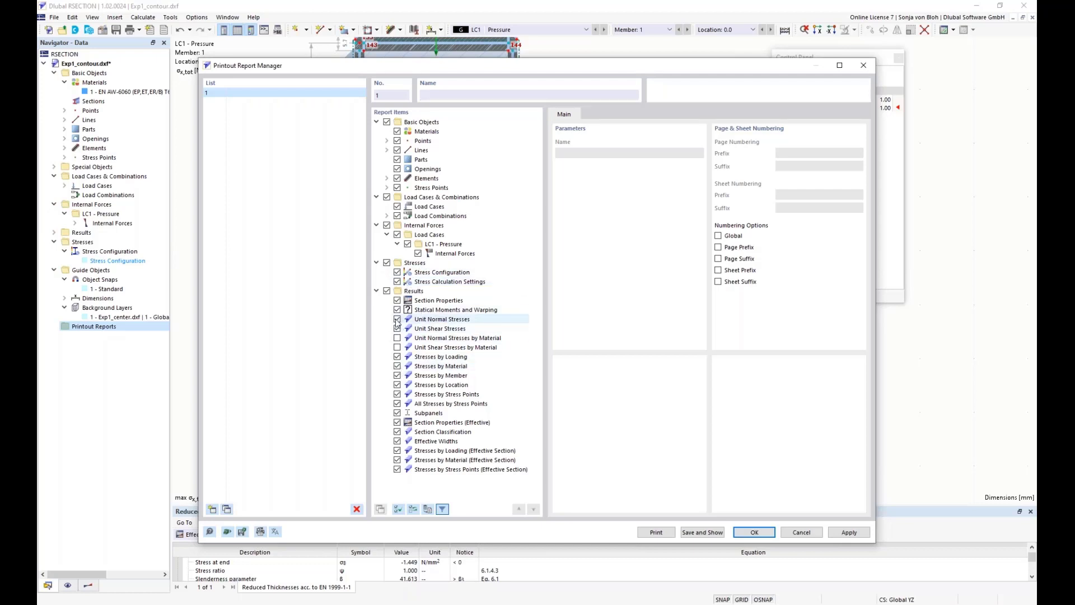
{"action": "left_click", "coordinate": [398, 357]}
{"action": "left_click", "coordinate": [397, 365]}
{"action": "left_click", "coordinate": [397, 375]}
{"action": "left_click", "coordinate": [397, 385]}
{"action": "left_click", "coordinate": [397, 403]}
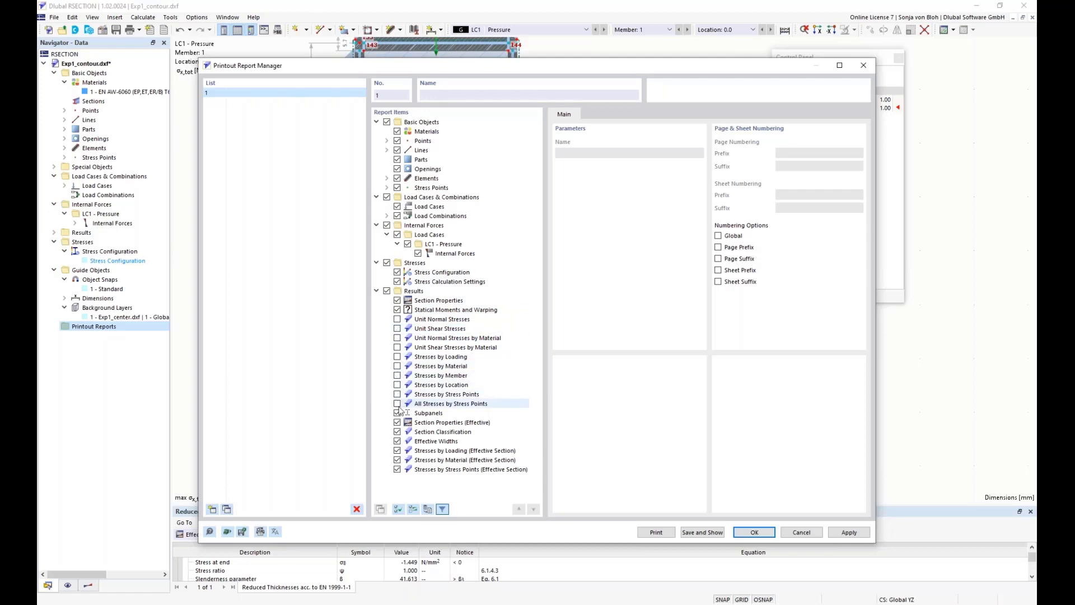
{"action": "left_click", "coordinate": [397, 413]}
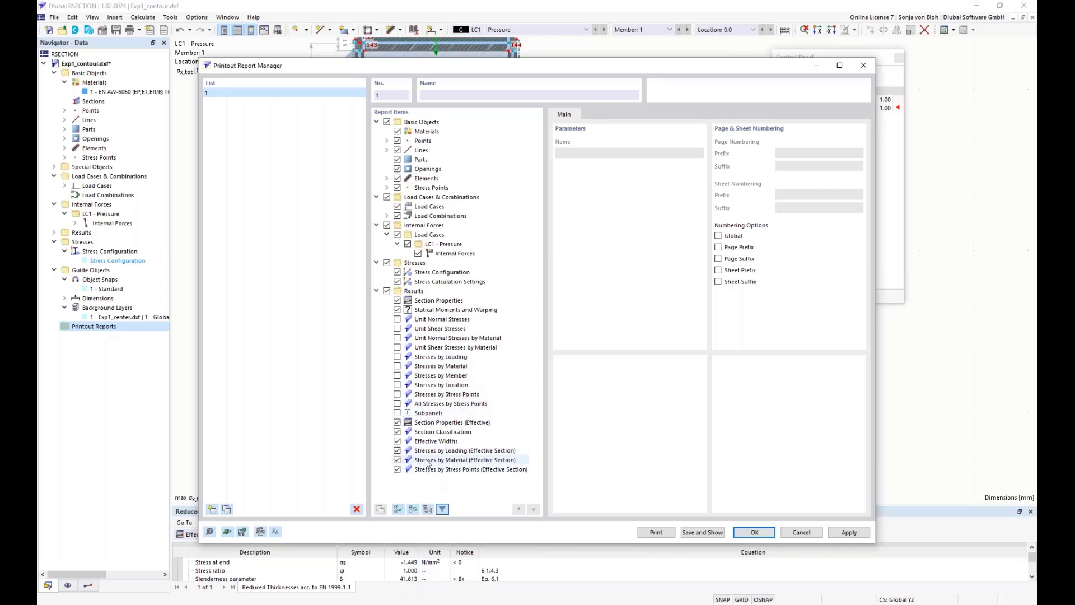
{"action": "left_click", "coordinate": [397, 460]}
{"action": "left_click", "coordinate": [397, 469]}
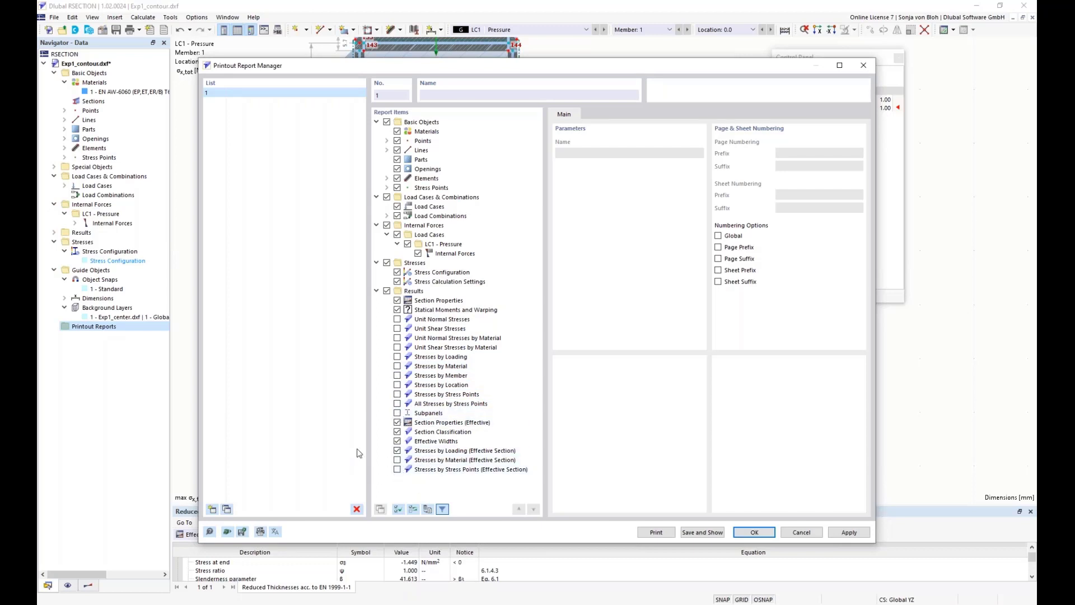
{"action": "left_click", "coordinate": [701, 533]}
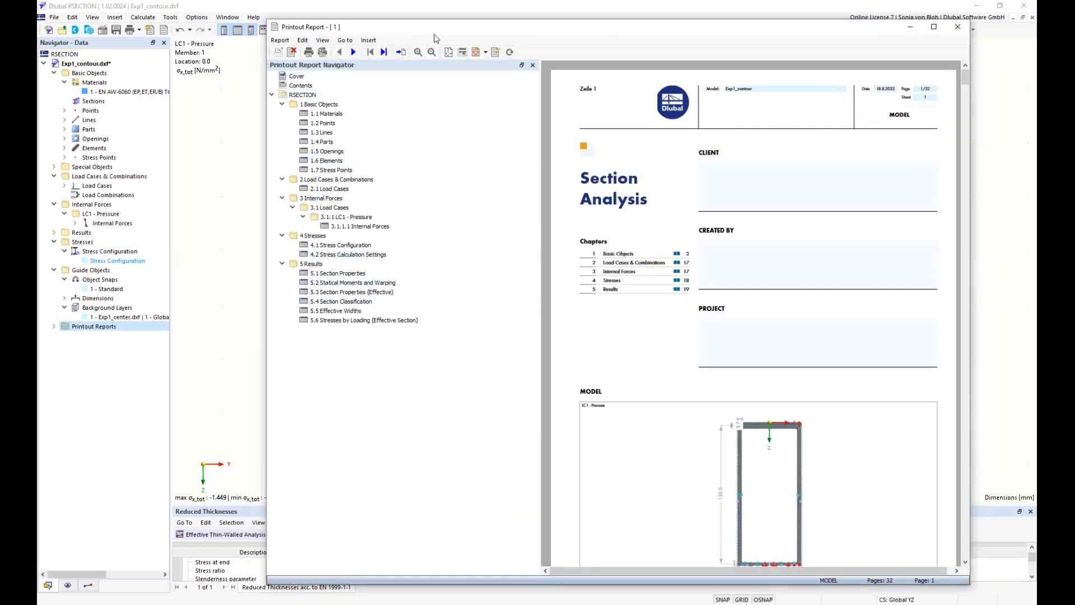
Review the report's chapters on section properties, statical moments and warping, and section classification, and return to the model
{"action": "left_click_drag", "start_coordinate": [445, 29], "coordinate": [368, 33]}
{"action": "left_click", "coordinate": [283, 279]}
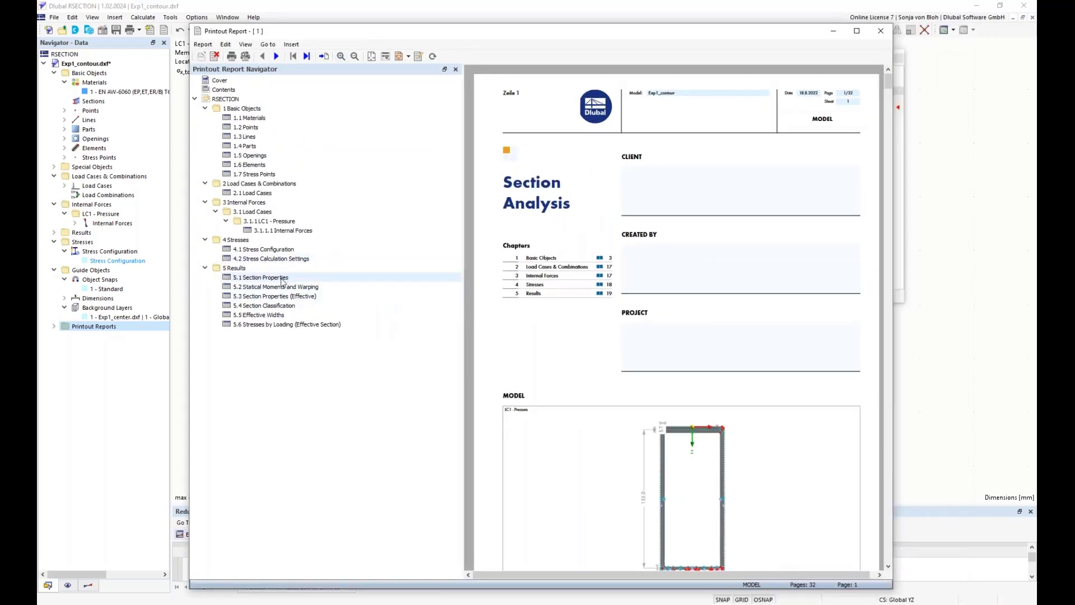
{"action": "scroll", "coordinate": [675, 381], "scroll_direction": "down", "scroll_amount": 1}
{"action": "scroll", "coordinate": [675, 380], "scroll_direction": "down", "scroll_amount": 10}
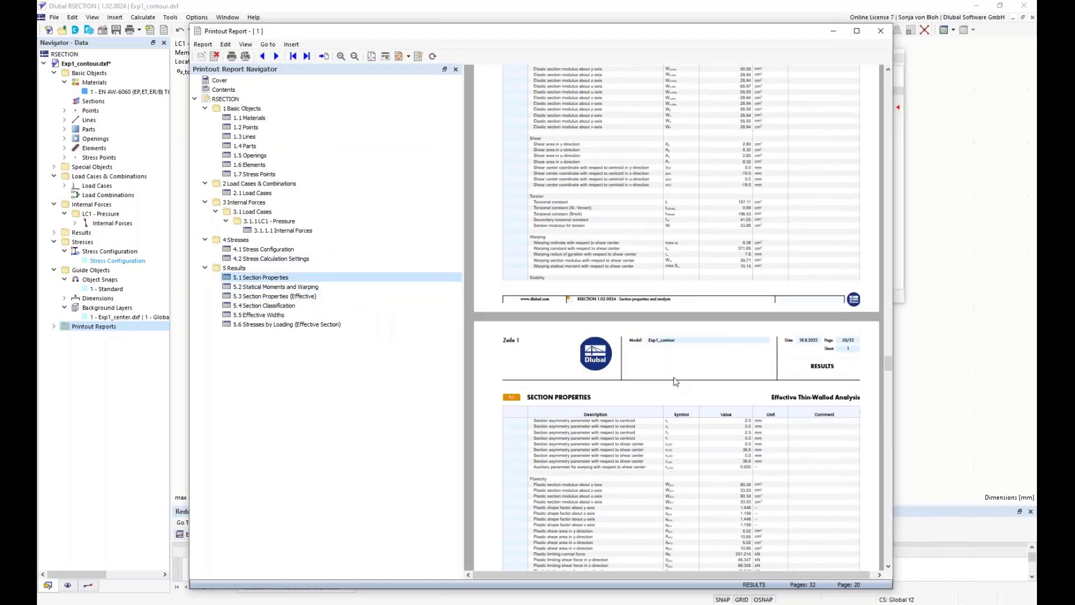
{"action": "left_click", "coordinate": [286, 288]}
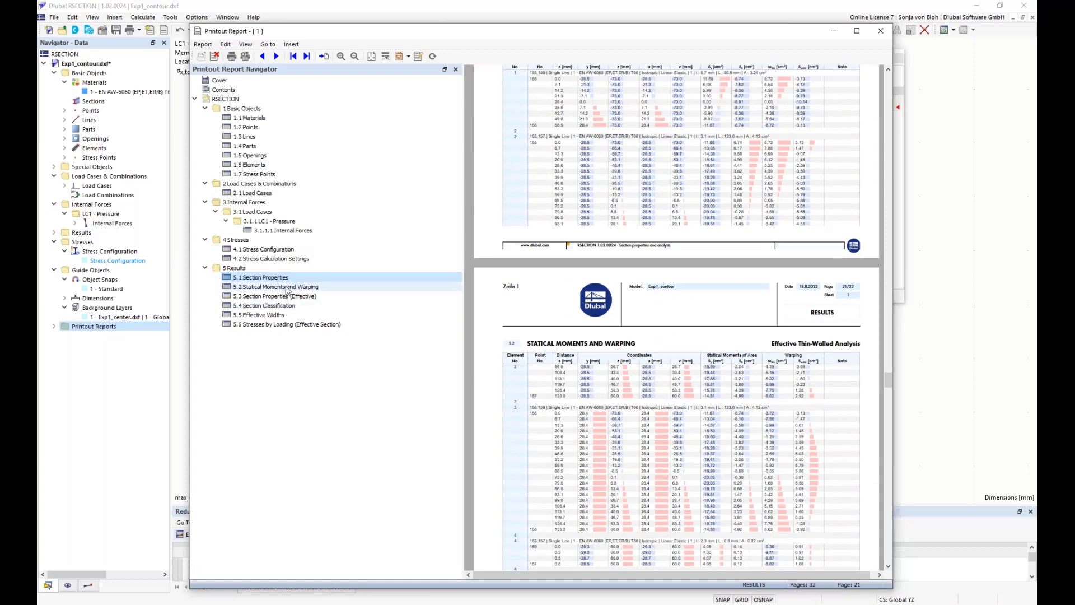
{"action": "left_click", "coordinate": [264, 305]}
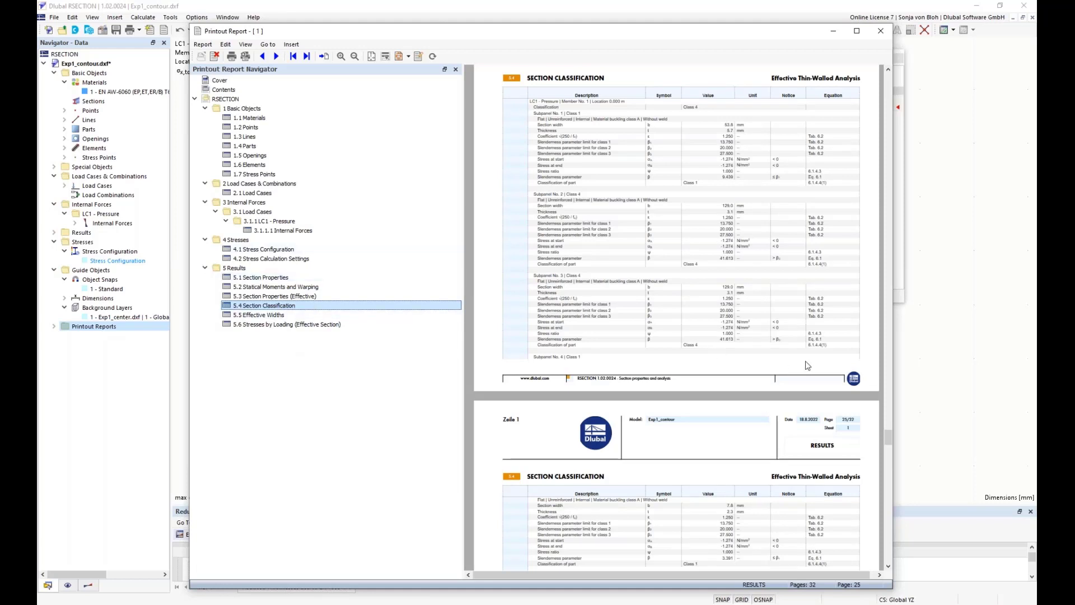
{"action": "left_click", "coordinate": [960, 318]}
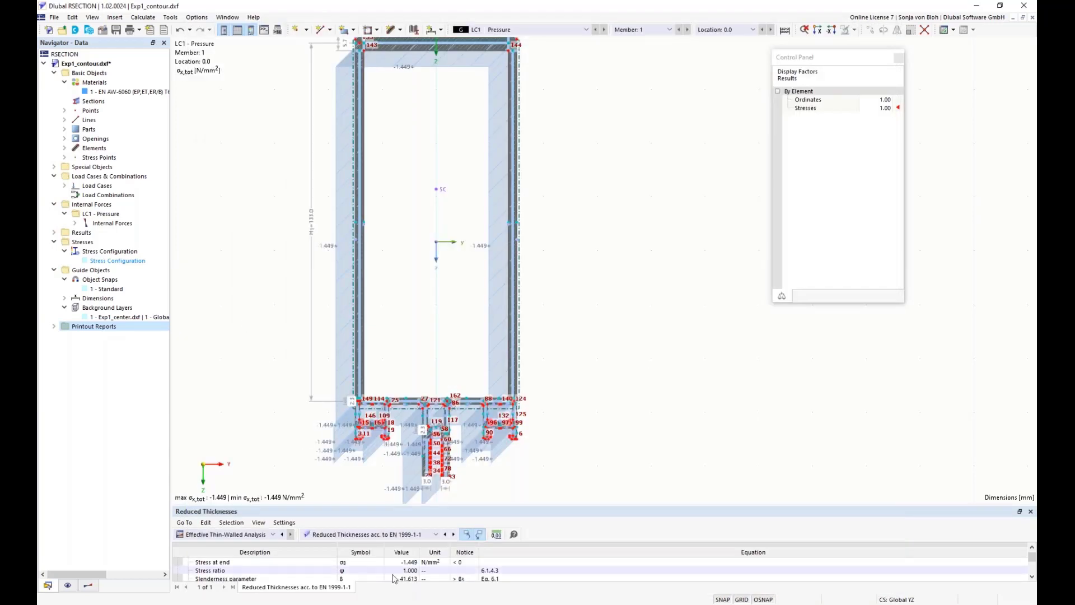
Print the LC1 total stress graphic to the printout report as a window-filling picture, then save and show it in the report
{"action": "left_click", "coordinate": [139, 29]}
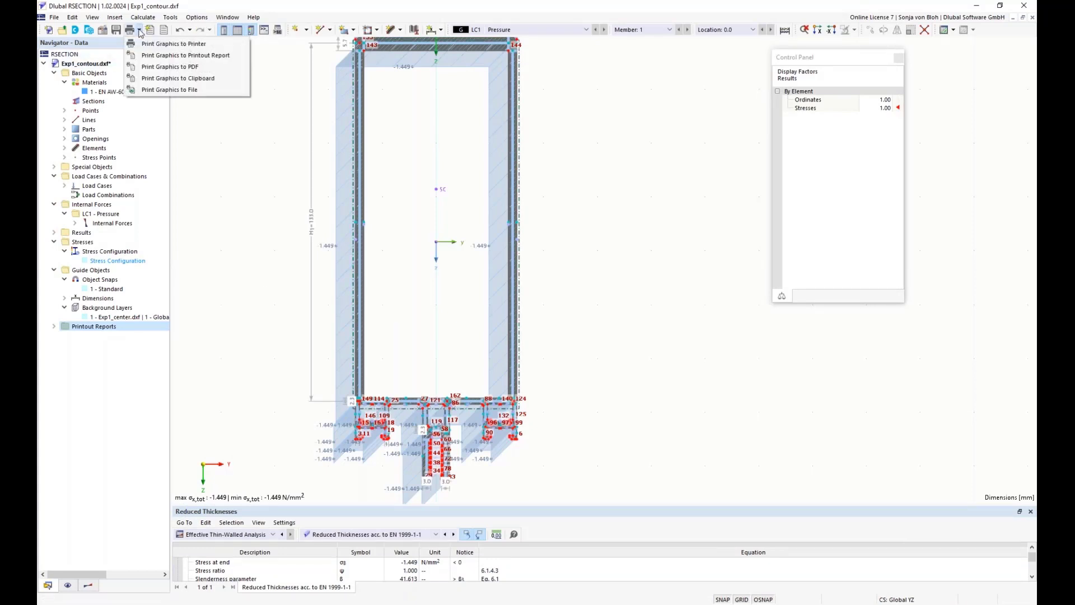
{"action": "left_click", "coordinate": [151, 57]}
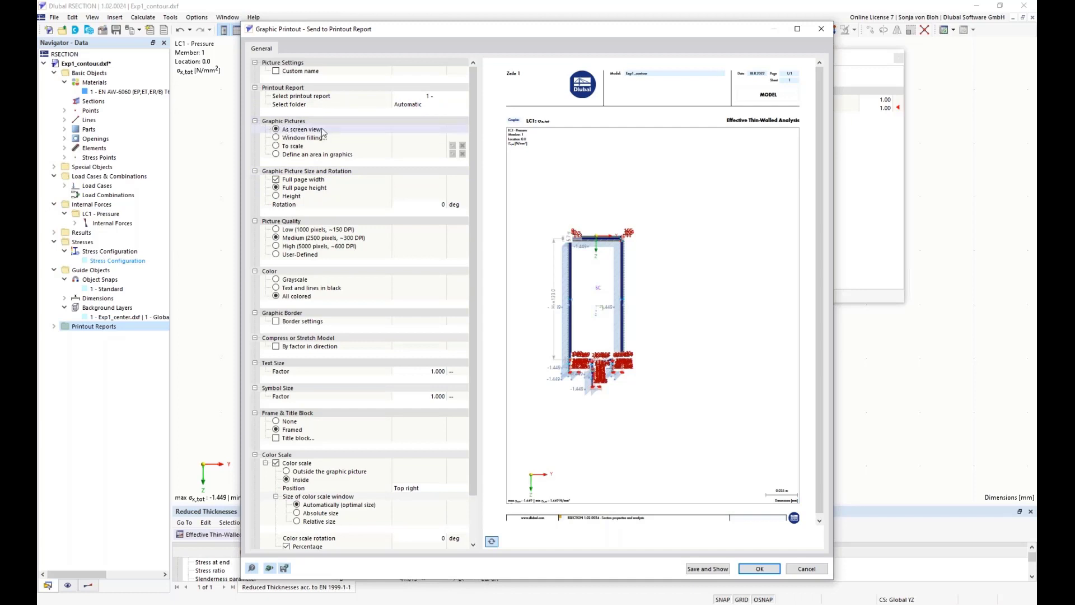
{"action": "left_click", "coordinate": [278, 140]}
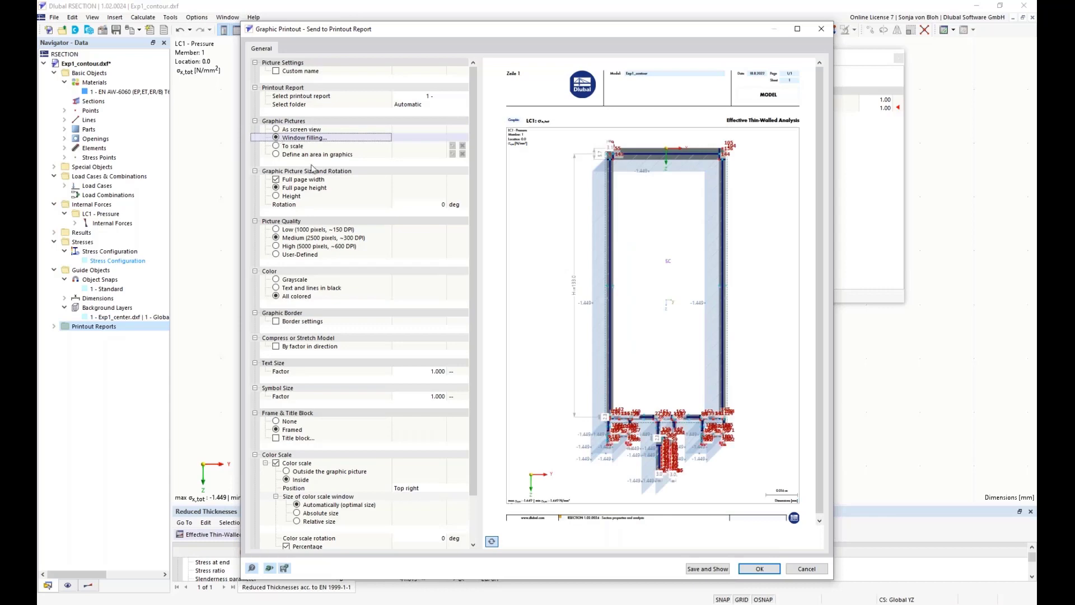
{"action": "left_click", "coordinate": [708, 570]}
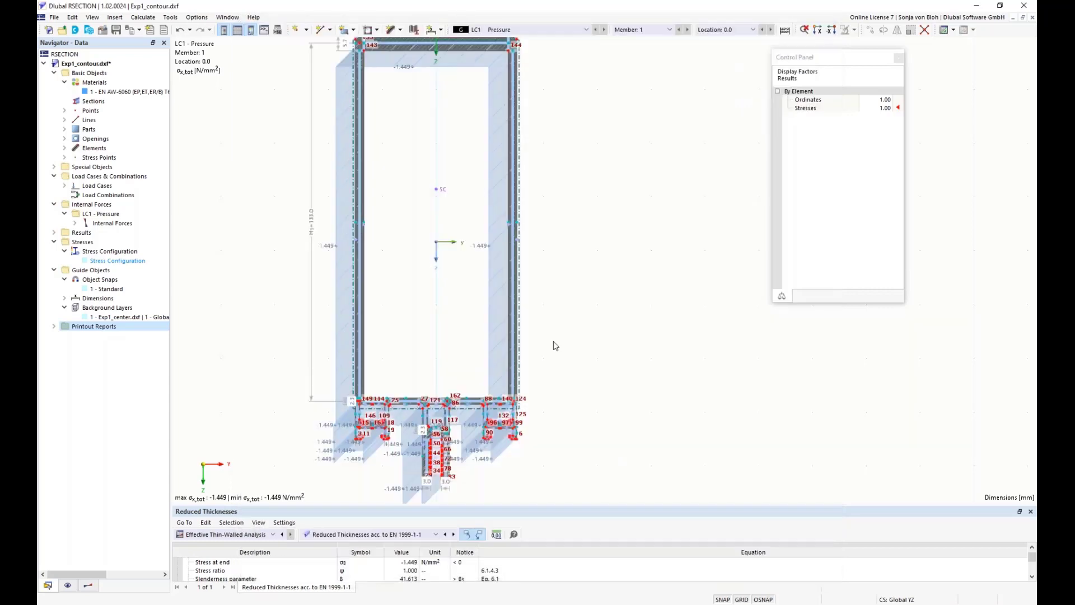
{"action": "left_click", "coordinate": [249, 183]}
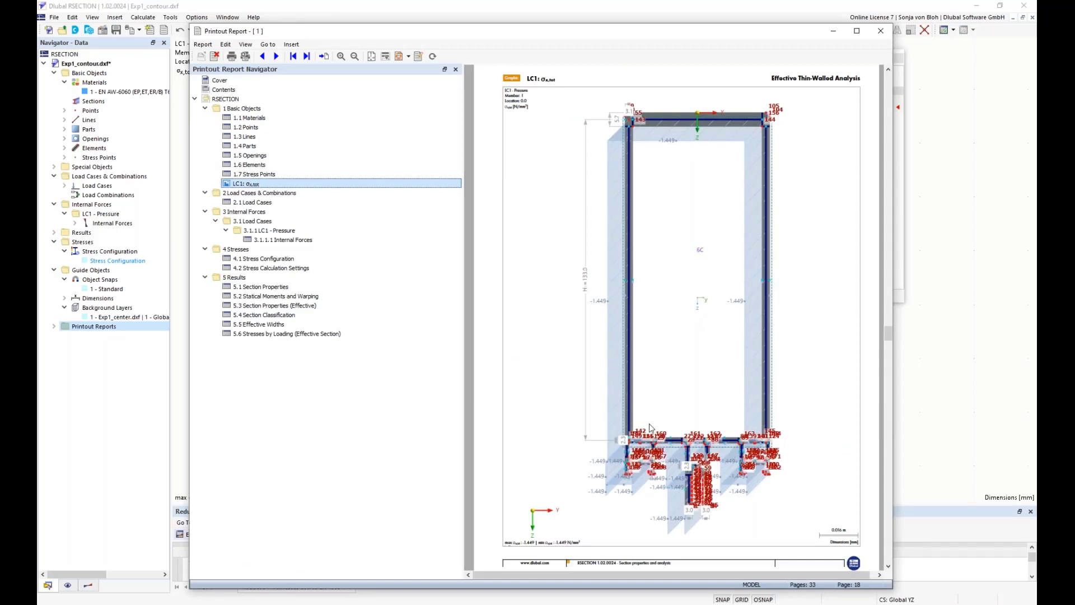
Edit the LC1 stress picture in the printout report to hide all object numbering, and confirm the change
{"action": "scroll", "coordinate": [684, 431], "scroll_direction": "up", "scroll_amount": 1}
{"action": "right_click", "coordinate": [633, 317]}
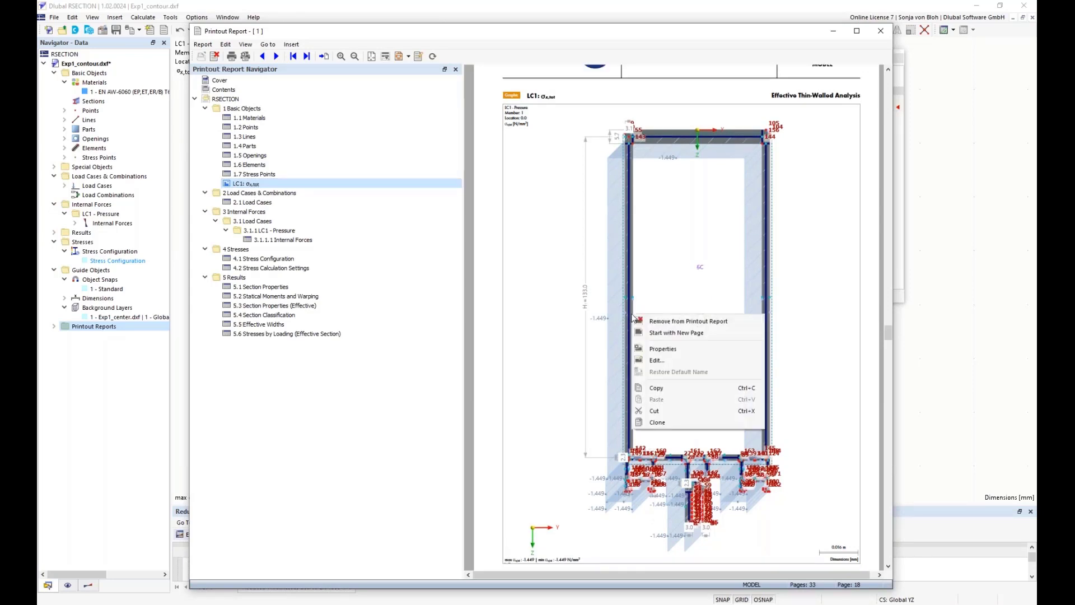
{"action": "left_click", "coordinate": [657, 361]}
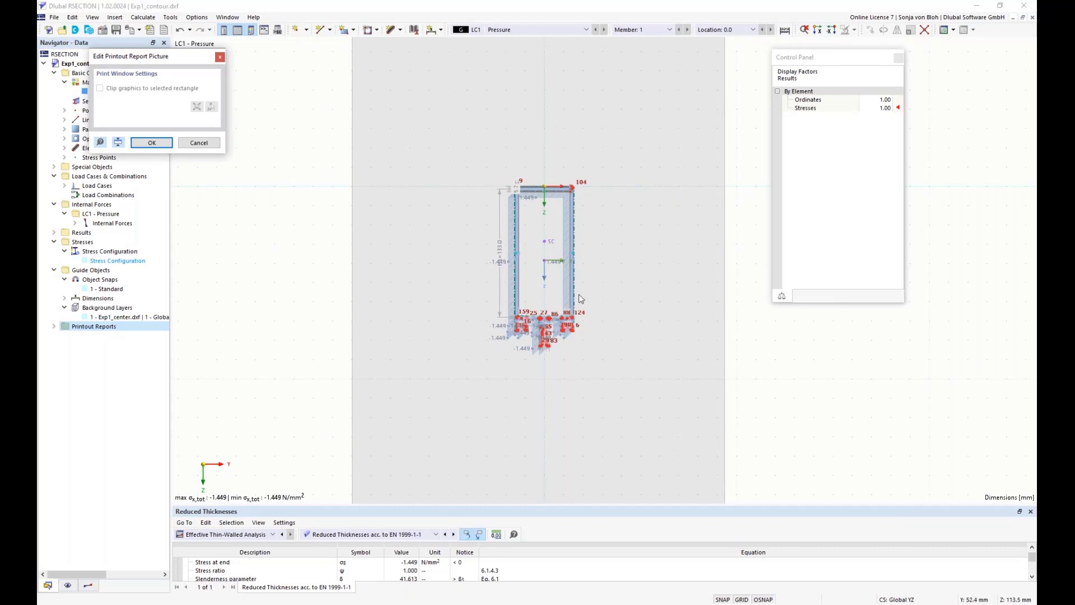
{"action": "left_click", "coordinate": [67, 585]}
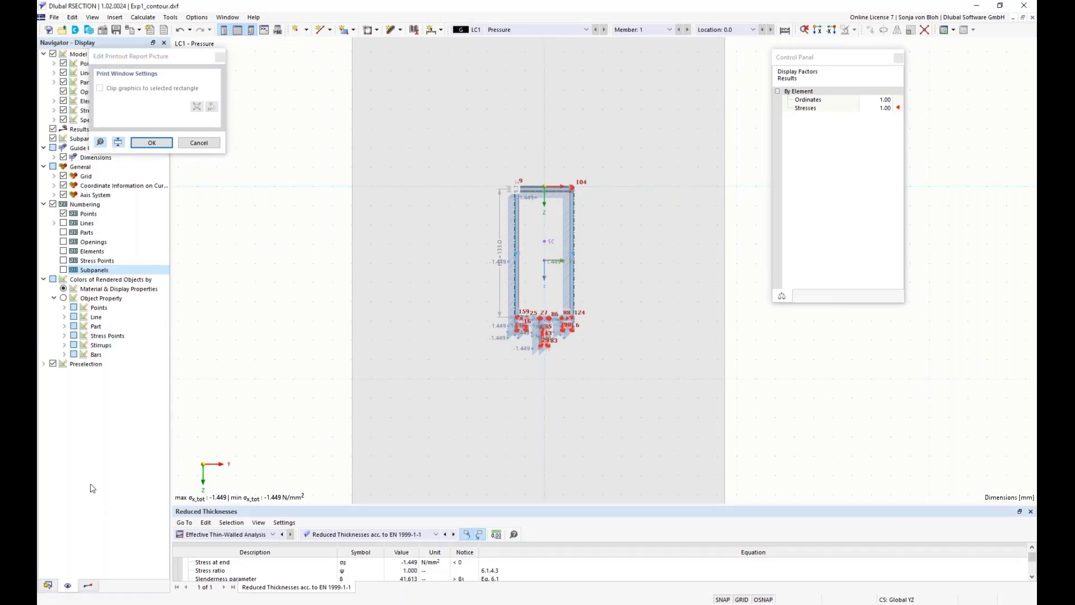
{"action": "left_click", "coordinate": [53, 205]}
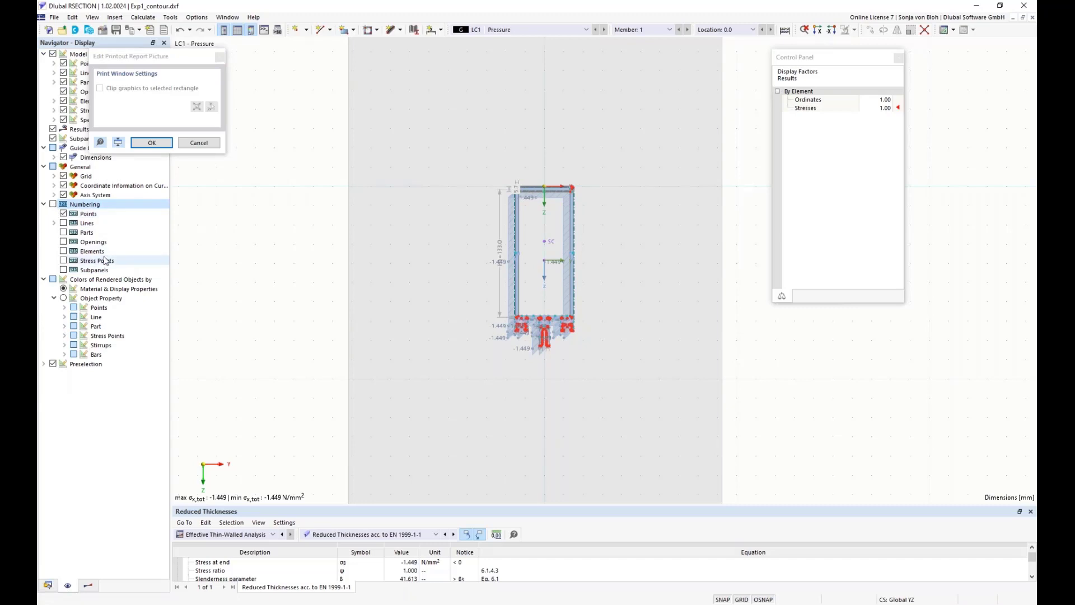
{"action": "left_click", "coordinate": [152, 143]}
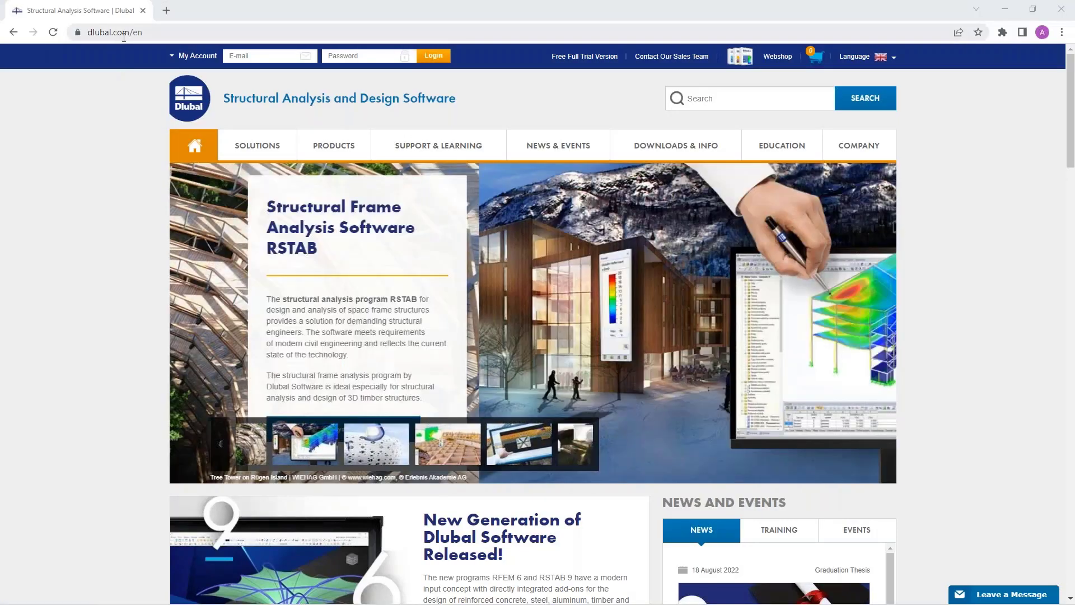
Switch to the Dlubal website in the browser and open the webinar "Section Properties Determination and Stress Analysis in RSECTION 1" from the webinar list
{"action": "mouse_move", "coordinate": [551, 149]}
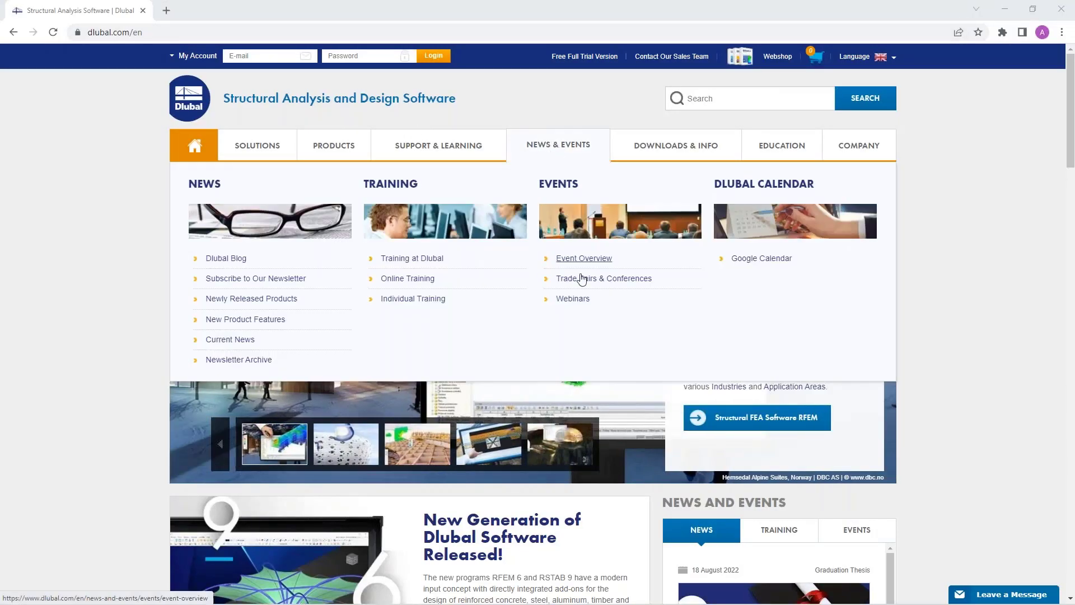
{"action": "left_click", "coordinate": [576, 303]}
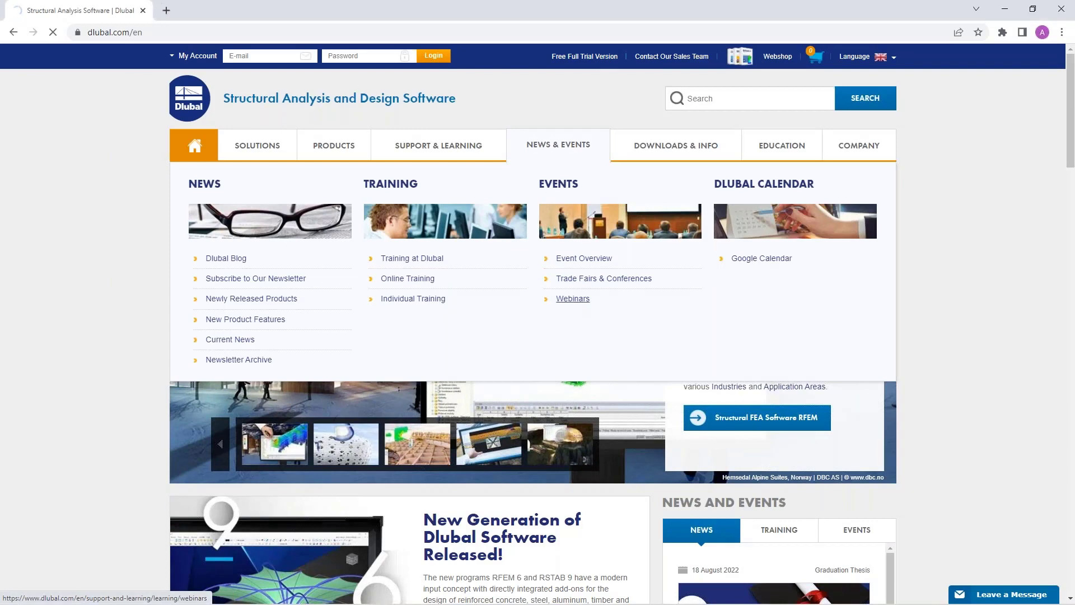
{"action": "scroll", "coordinate": [538, 325], "scroll_direction": "down", "scroll_amount": 6}
{"action": "scroll", "coordinate": [532, 177], "scroll_direction": "down", "scroll_amount": 2}
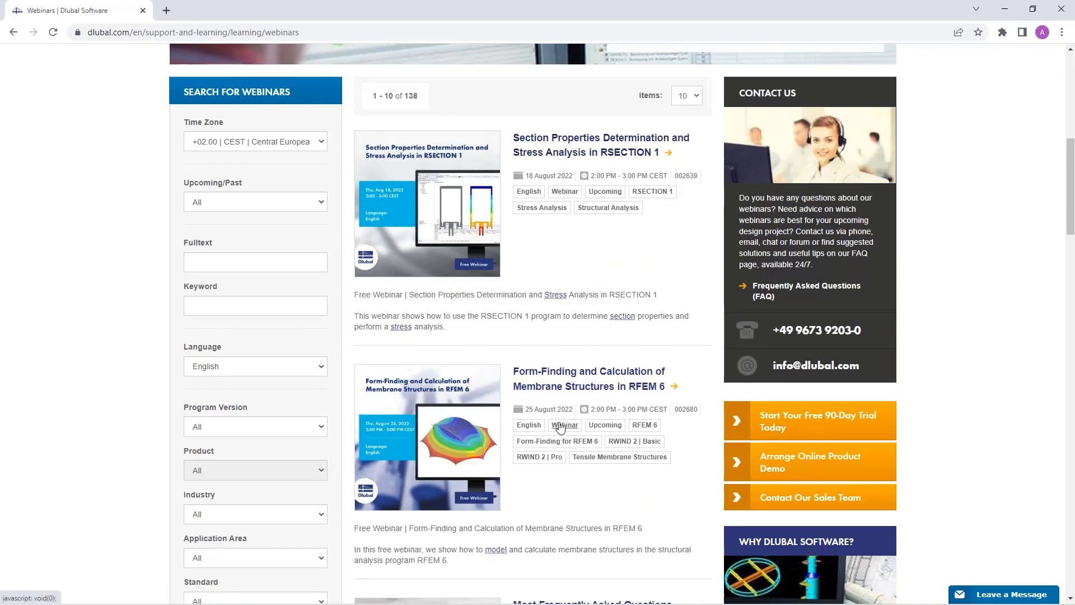
{"action": "scroll", "coordinate": [560, 427], "scroll_direction": "down", "scroll_amount": 5}
{"action": "scroll", "coordinate": [560, 427], "scroll_direction": "up", "scroll_amount": 6}
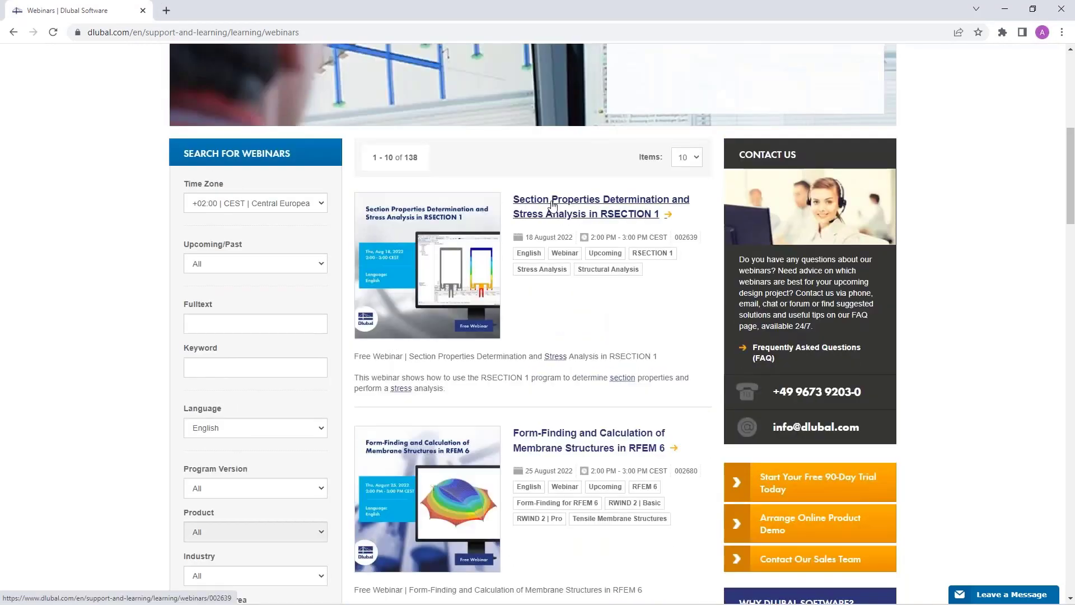
{"action": "left_click", "coordinate": [553, 205]}
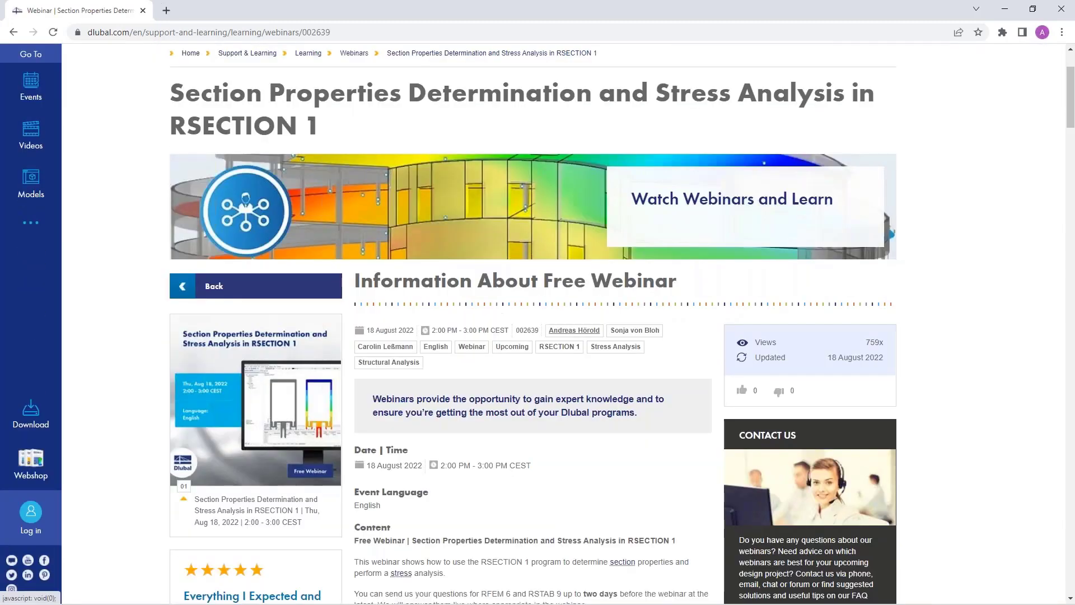
Examine the webinar page's time schedule, slide and DXF file downloads, recommended events and models to download
{"action": "scroll", "coordinate": [576, 387], "scroll_direction": "down", "scroll_amount": 3}
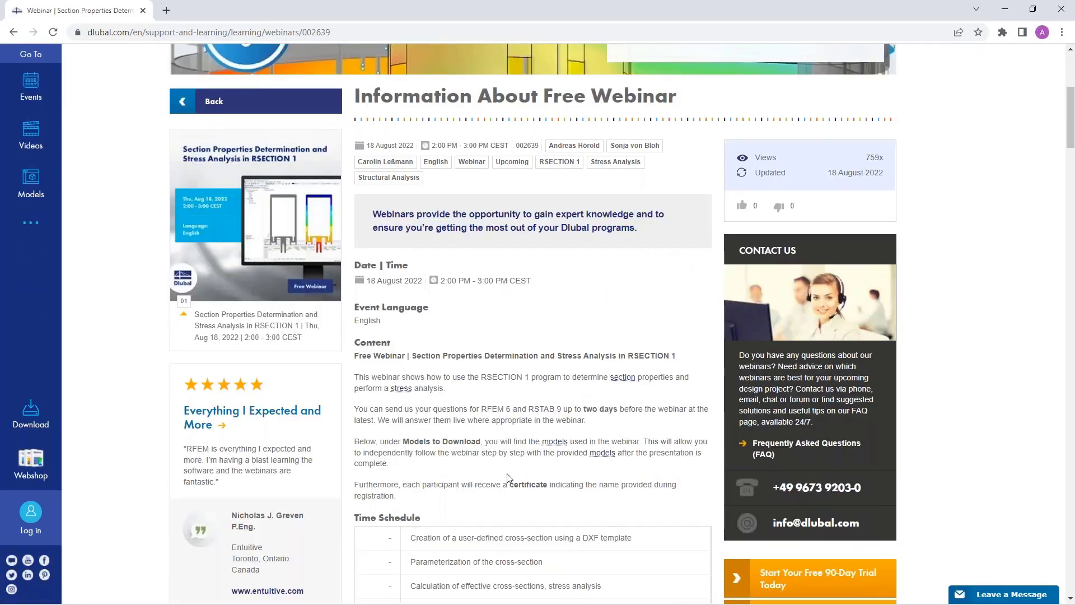
{"action": "scroll", "coordinate": [495, 421], "scroll_direction": "down", "scroll_amount": 3}
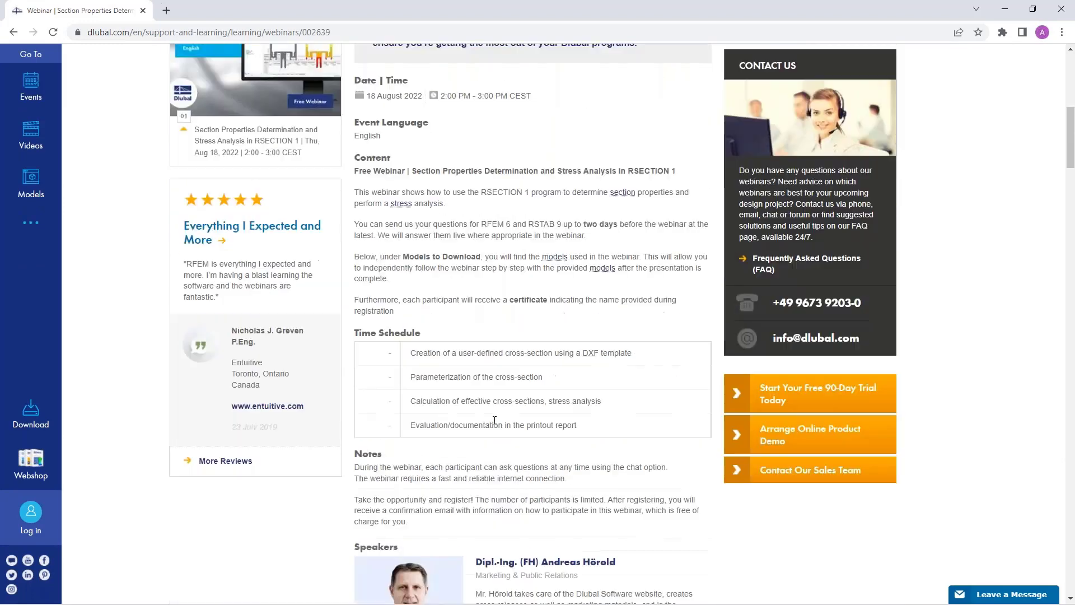
{"action": "scroll", "coordinate": [500, 280], "scroll_direction": "down", "scroll_amount": 4}
{"action": "scroll", "coordinate": [501, 280], "scroll_direction": "down", "scroll_amount": 5}
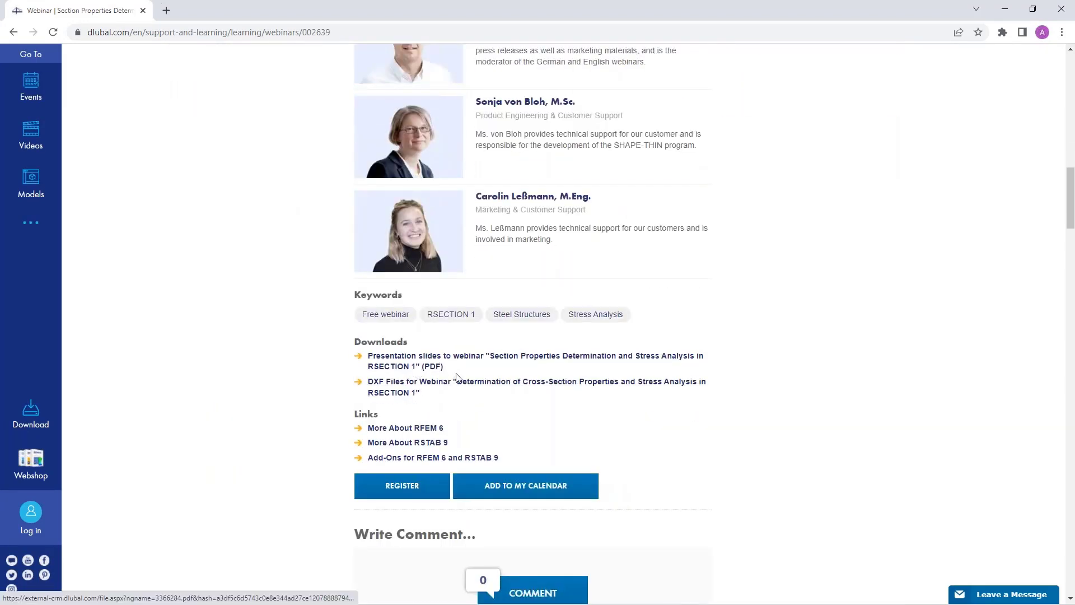
{"action": "scroll", "coordinate": [548, 391], "scroll_direction": "down", "scroll_amount": 1}
{"action": "scroll", "coordinate": [548, 391], "scroll_direction": "down", "scroll_amount": 20}
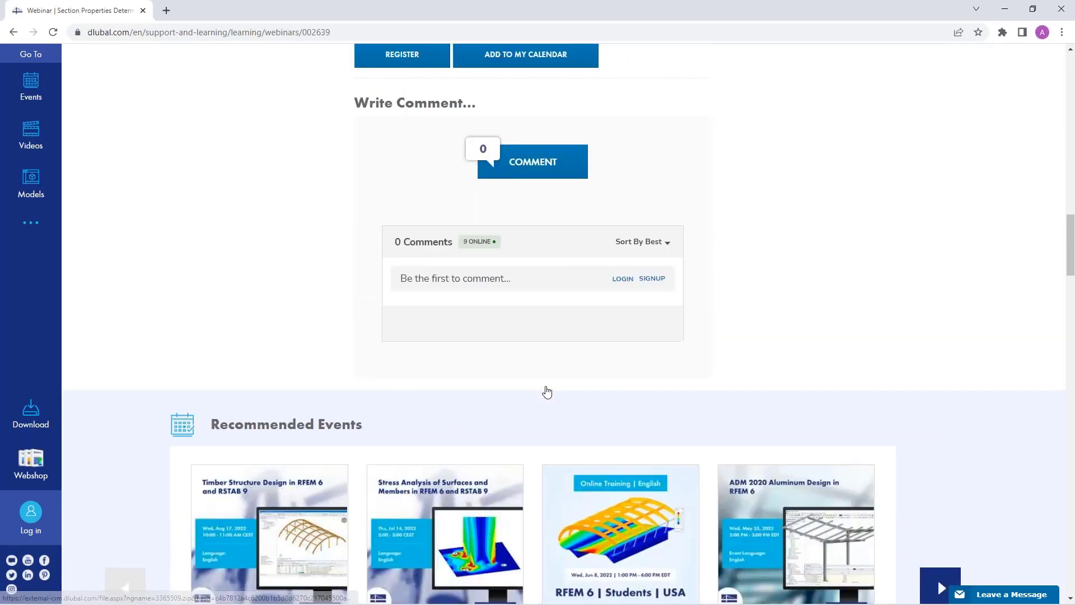
{"action": "scroll", "coordinate": [163, 343], "scroll_direction": "down", "scroll_amount": 2}
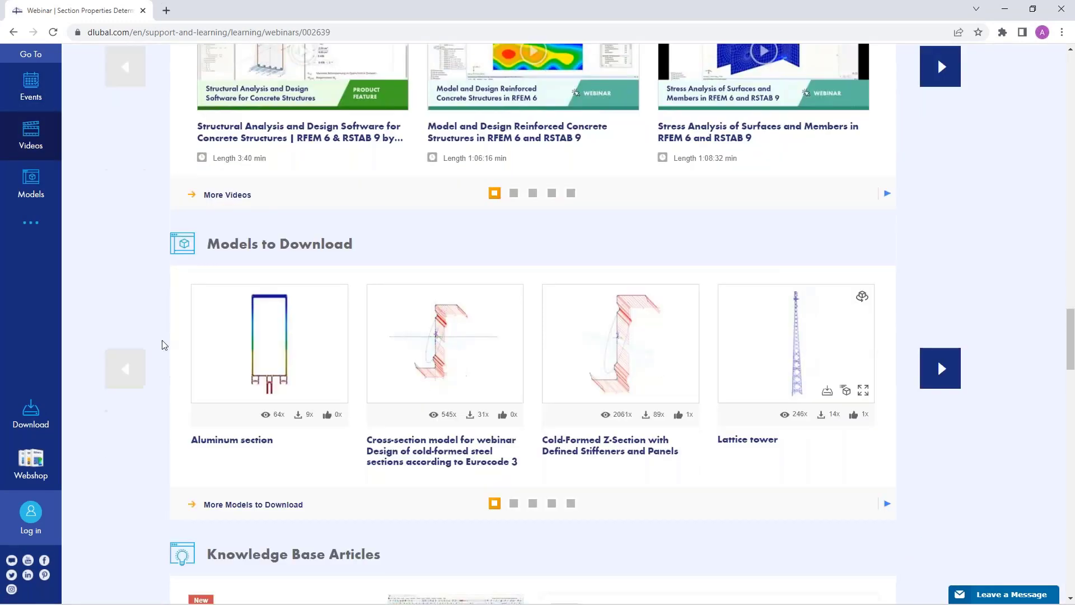
{"action": "scroll", "coordinate": [504, 346], "scroll_direction": "up", "scroll_amount": 20}
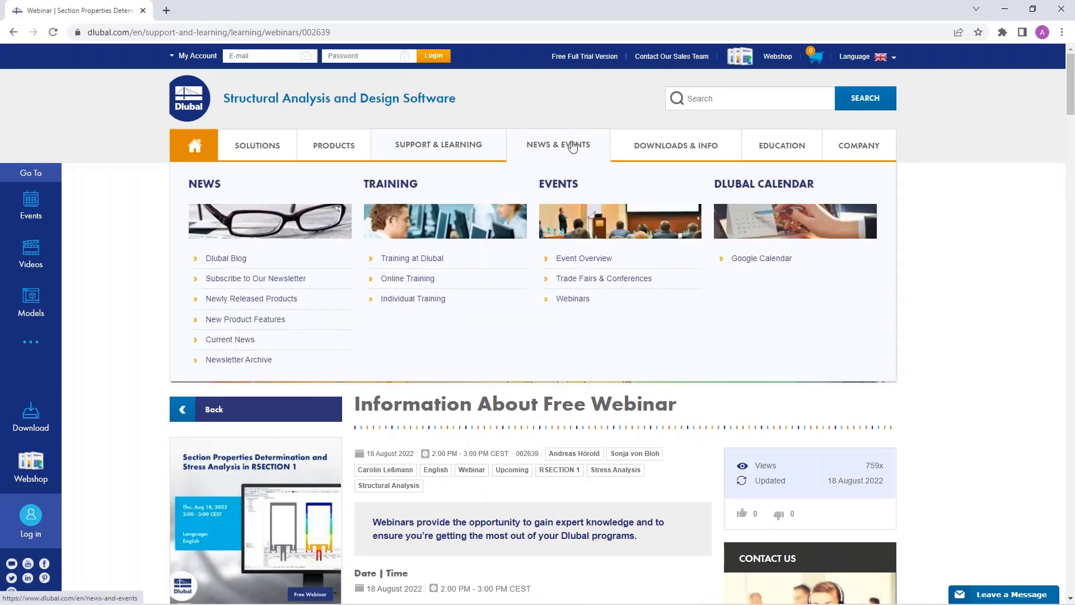
Open the Free Full Trial Version page and look over the trial downloads, including RSECTION 1
{"action": "left_click", "coordinate": [581, 57]}
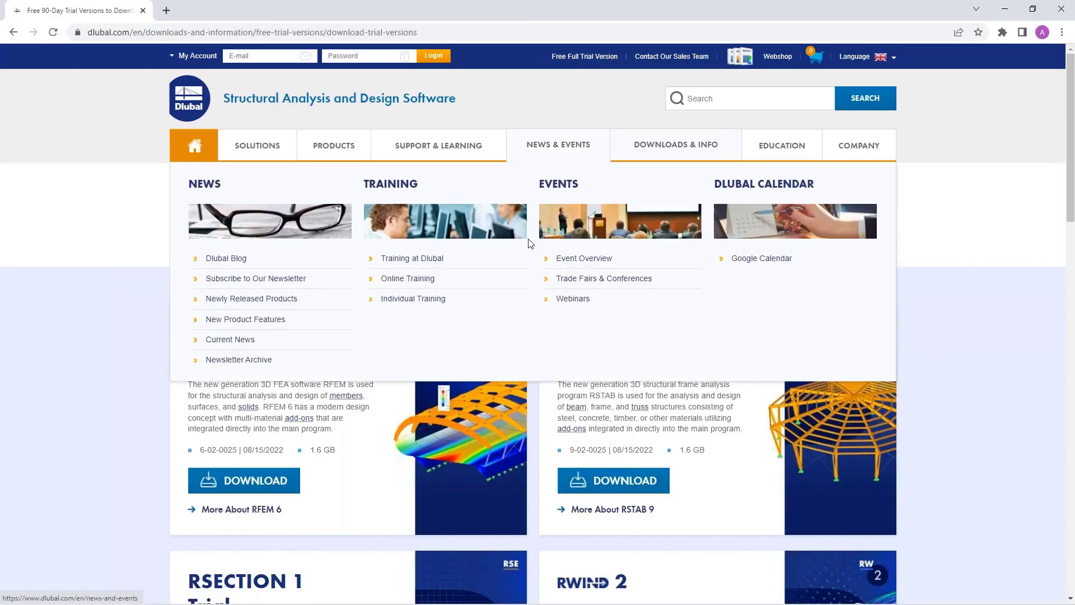
{"action": "scroll", "coordinate": [1019, 380], "scroll_direction": "down", "scroll_amount": 1}
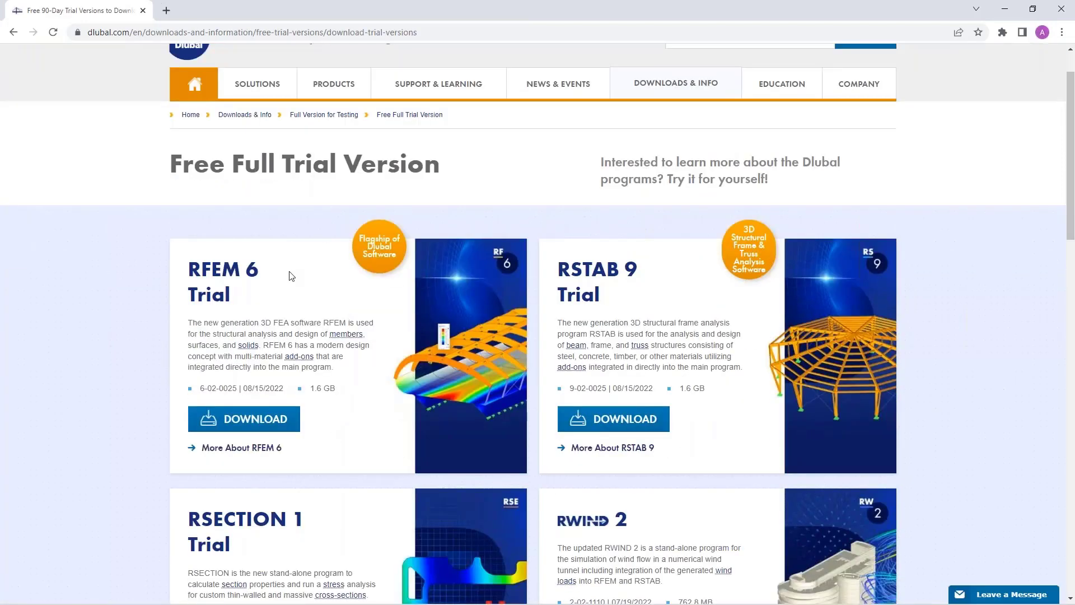
{"action": "scroll", "coordinate": [527, 287], "scroll_direction": "down", "scroll_amount": 3}
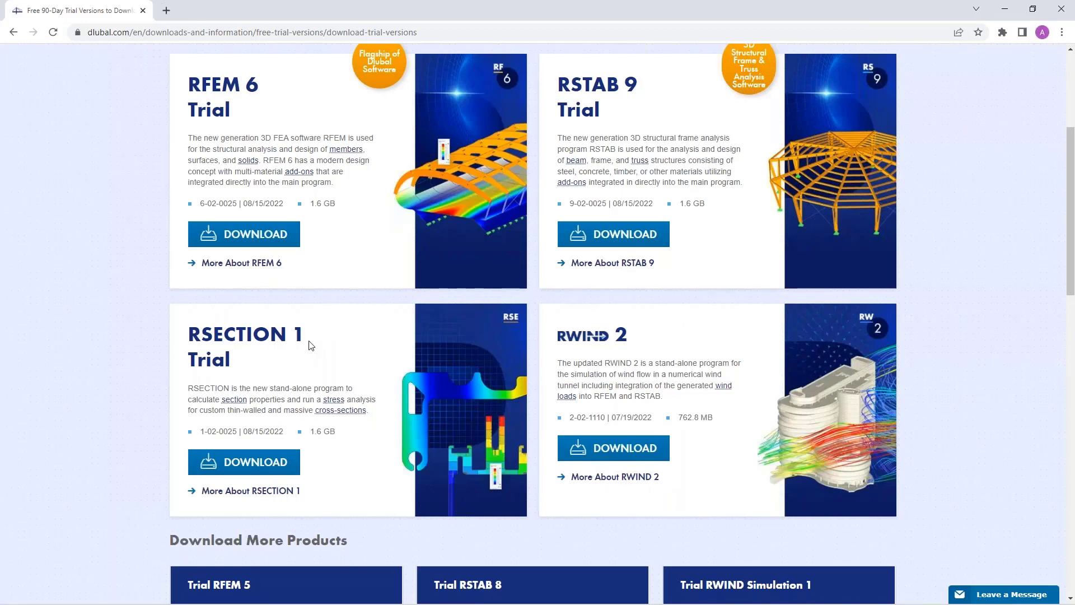
{"action": "scroll", "coordinate": [378, 354], "scroll_direction": "up", "scroll_amount": 4}
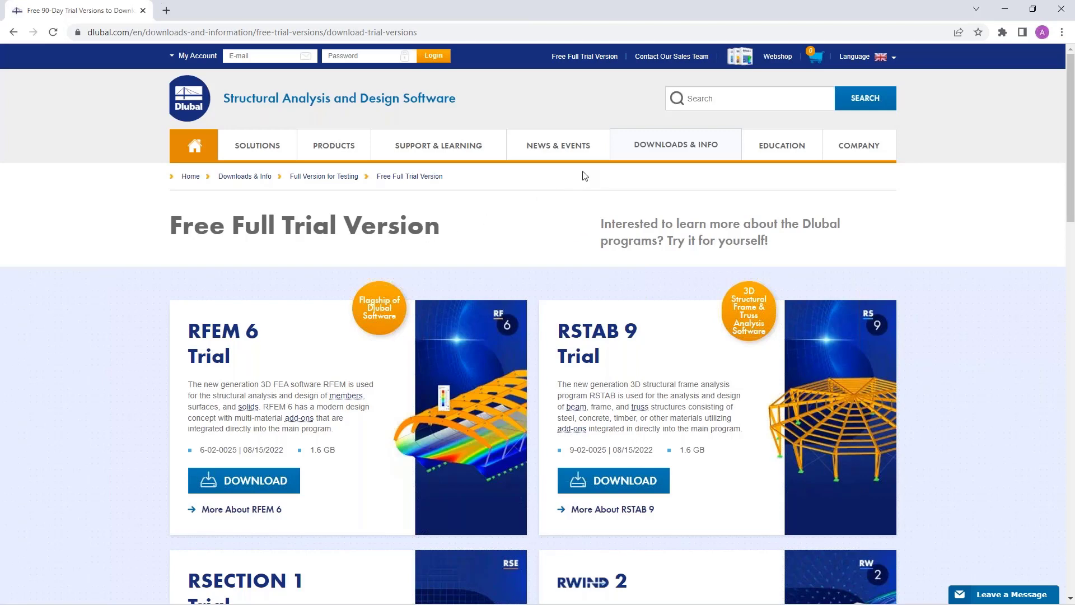
Open the Structural Analysis Models to Download page and look over its models and search filters
{"action": "mouse_move", "coordinate": [660, 146]}
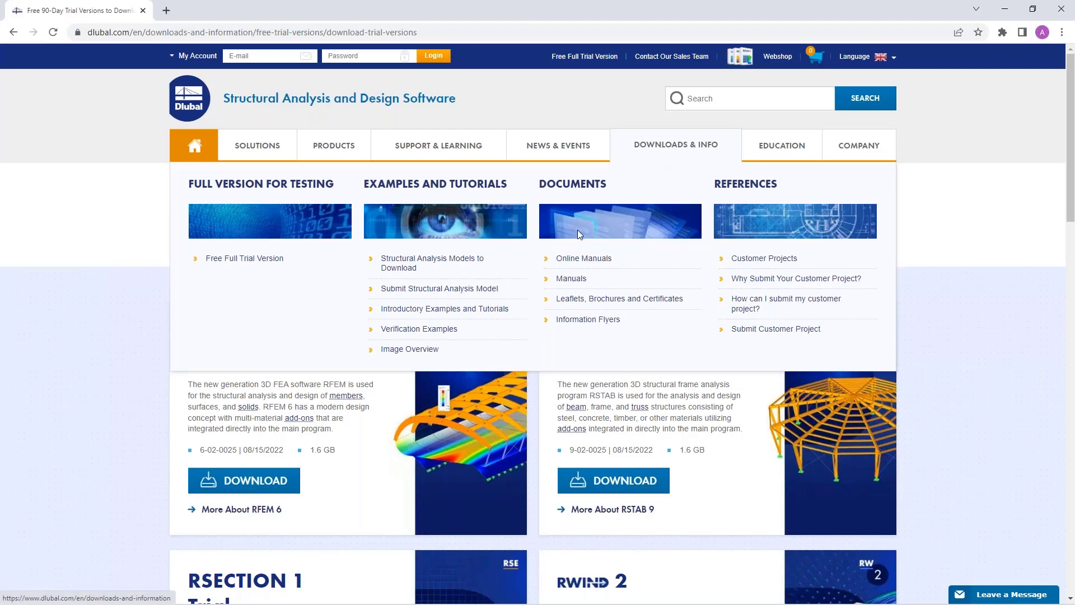
{"action": "left_click", "coordinate": [401, 268]}
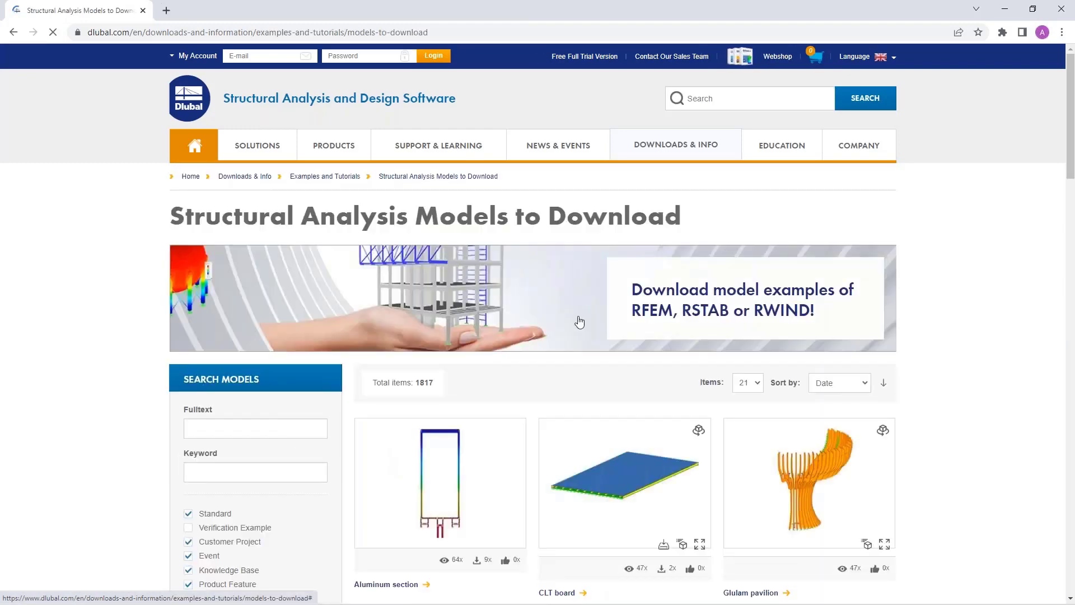
{"action": "scroll", "coordinate": [579, 322], "scroll_direction": "down", "scroll_amount": 3}
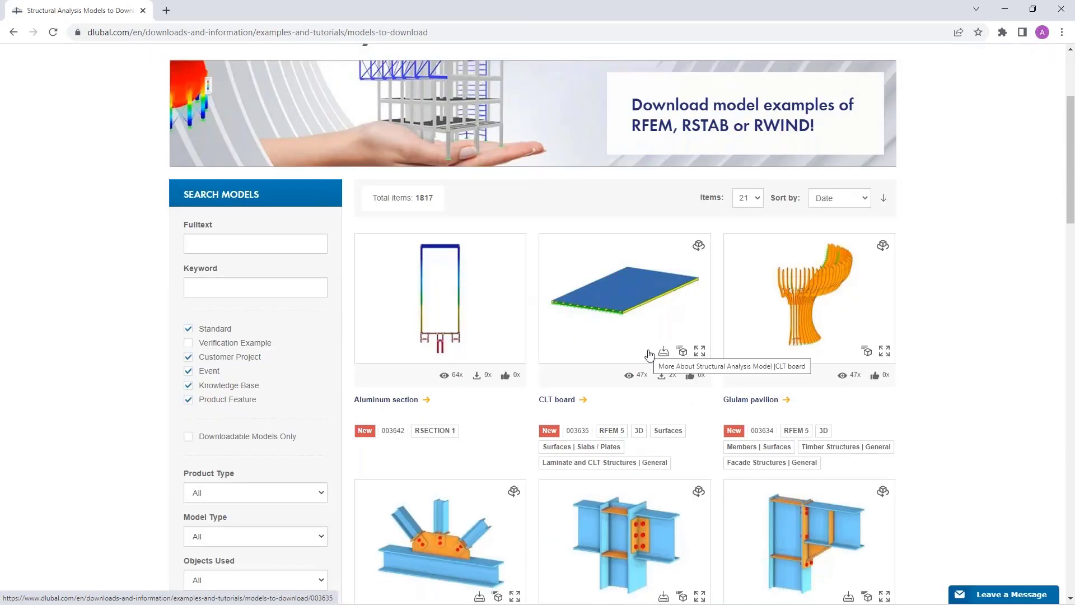
{"action": "scroll", "coordinate": [372, 403], "scroll_direction": "up", "scroll_amount": 1}
{"action": "scroll", "coordinate": [385, 390], "scroll_direction": "down", "scroll_amount": 3}
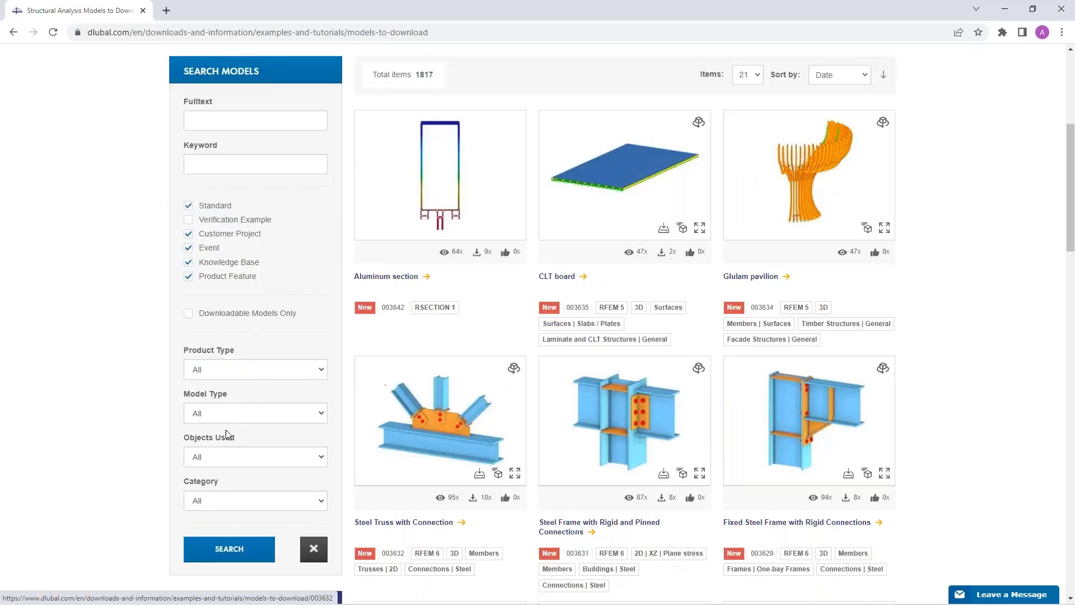
{"action": "scroll", "coordinate": [274, 453], "scroll_direction": "down", "scroll_amount": 2}
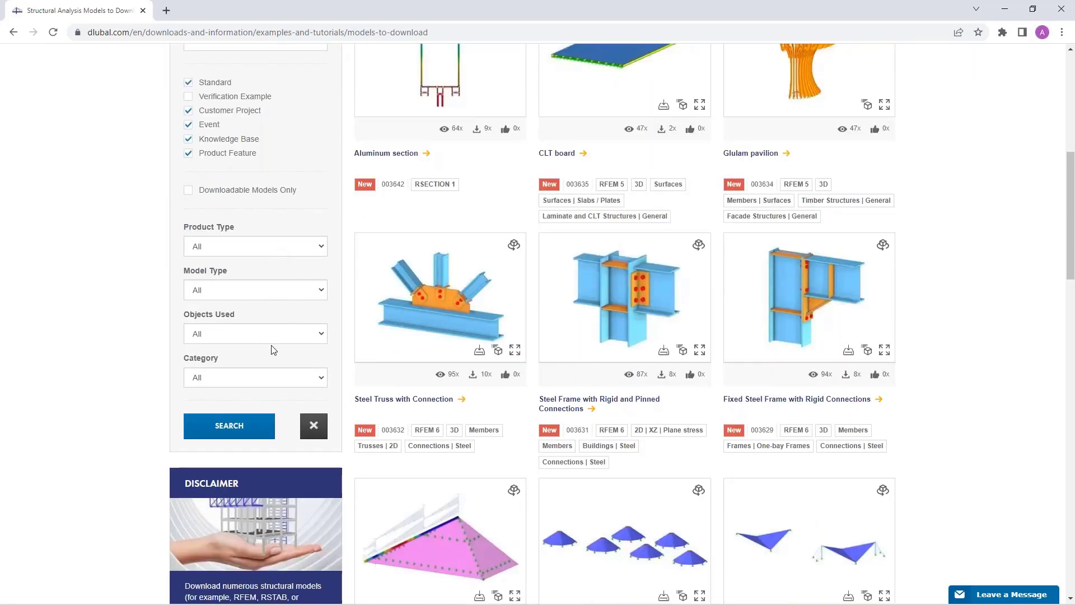
Search the downloadable models with the product type RSECTION 1 and look over the results
{"action": "left_click", "coordinate": [268, 376]}
{"action": "left_click", "coordinate": [269, 374]}
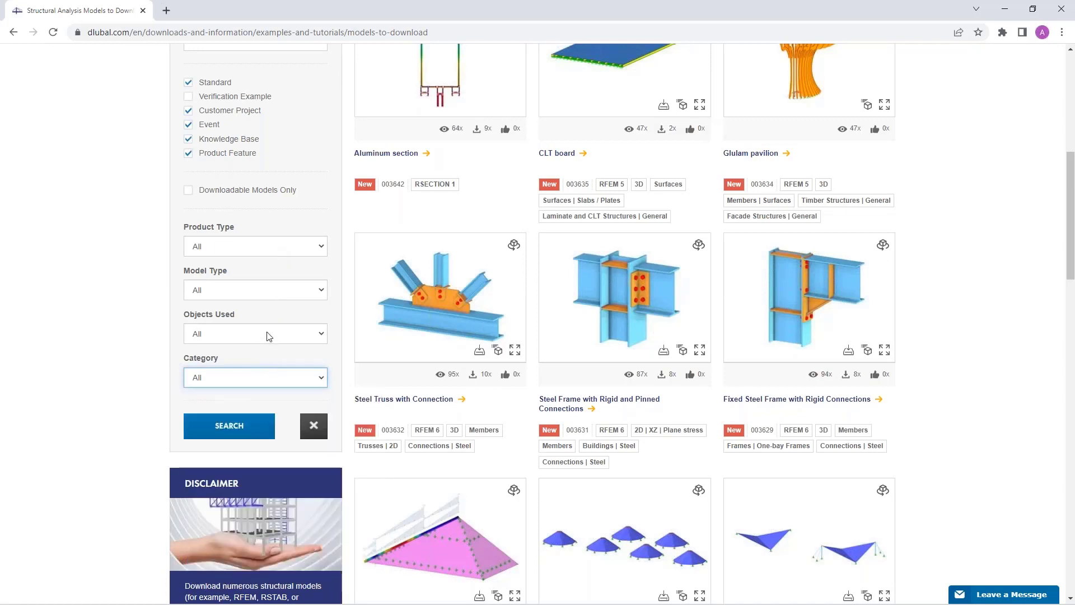
{"action": "left_click", "coordinate": [277, 250]}
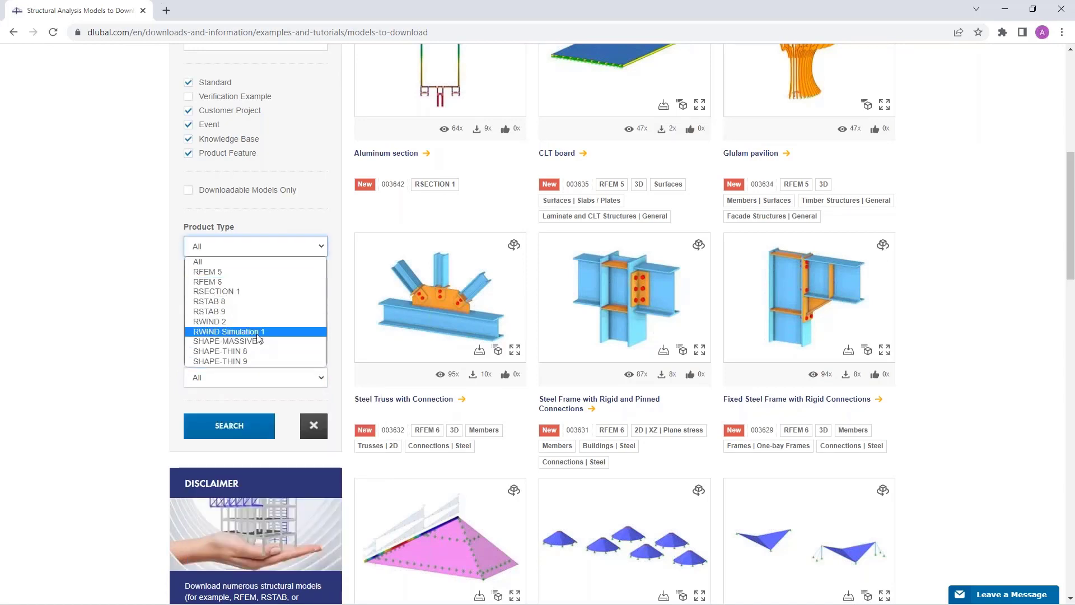
{"action": "left_click", "coordinate": [253, 292]}
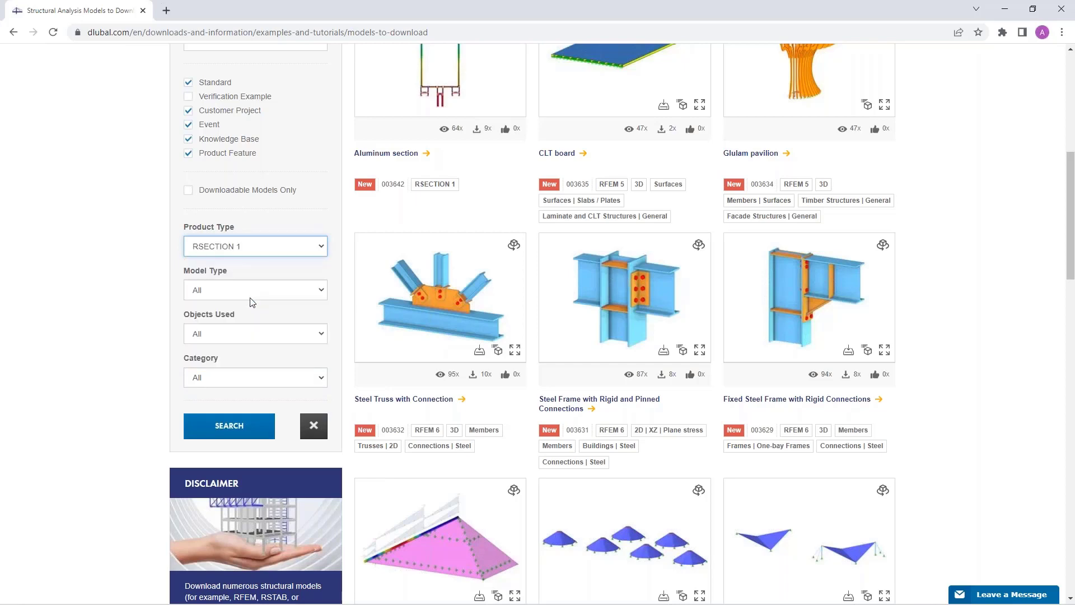
{"action": "left_click", "coordinate": [233, 426]}
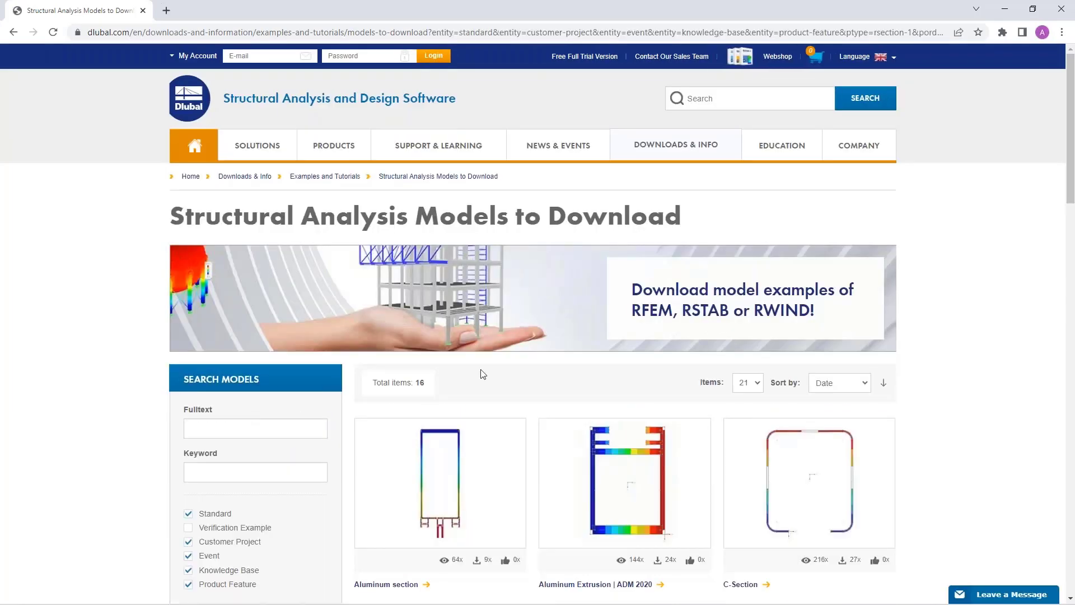
{"action": "scroll", "coordinate": [483, 374], "scroll_direction": "down", "scroll_amount": 3}
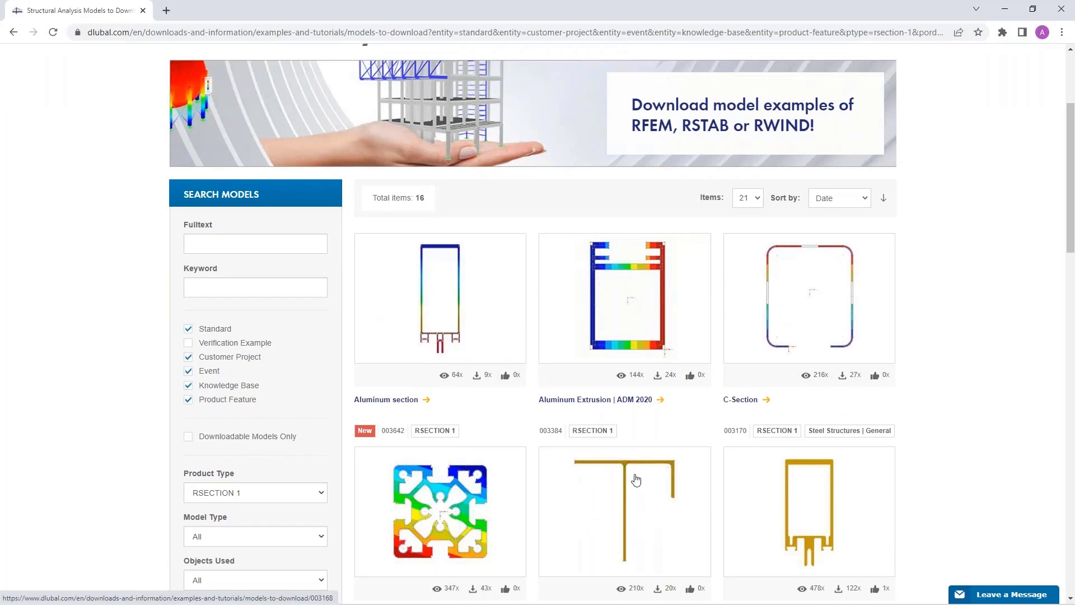
{"action": "scroll", "coordinate": [636, 478], "scroll_direction": "up", "scroll_amount": 3}
{"action": "mouse_move", "coordinate": [572, 149]}
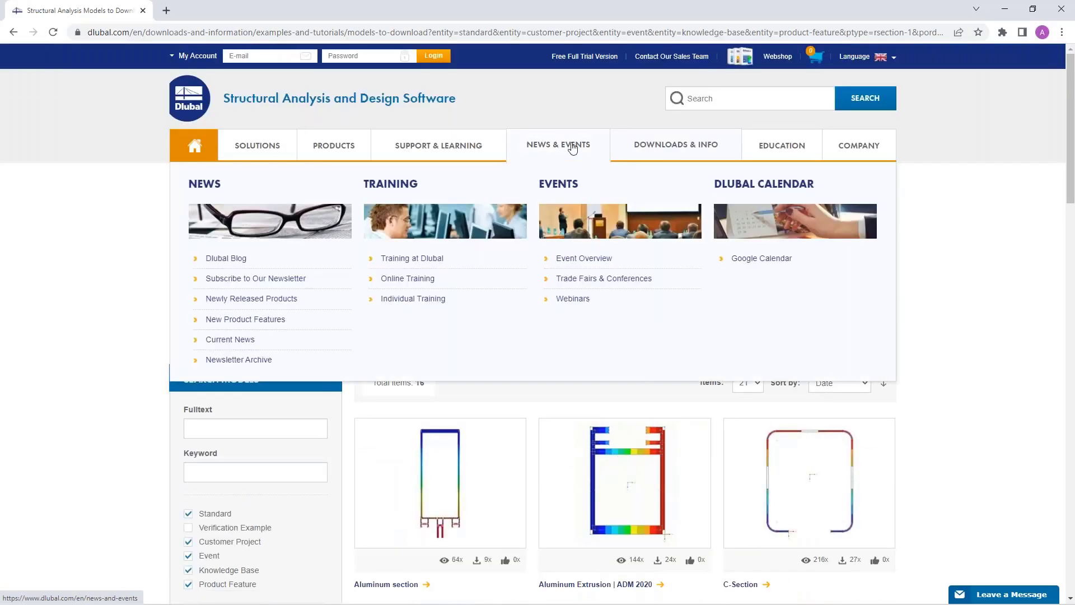